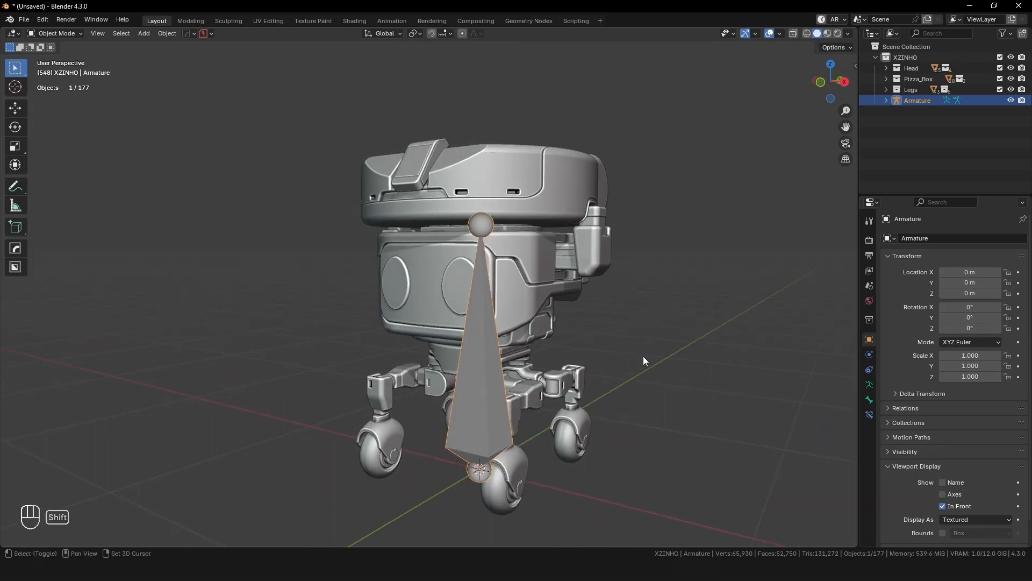
Step: Edit the armature and raise the bone's lower joint along Z to the underside of the robot's body
{"action": "key", "text": "Tab"}
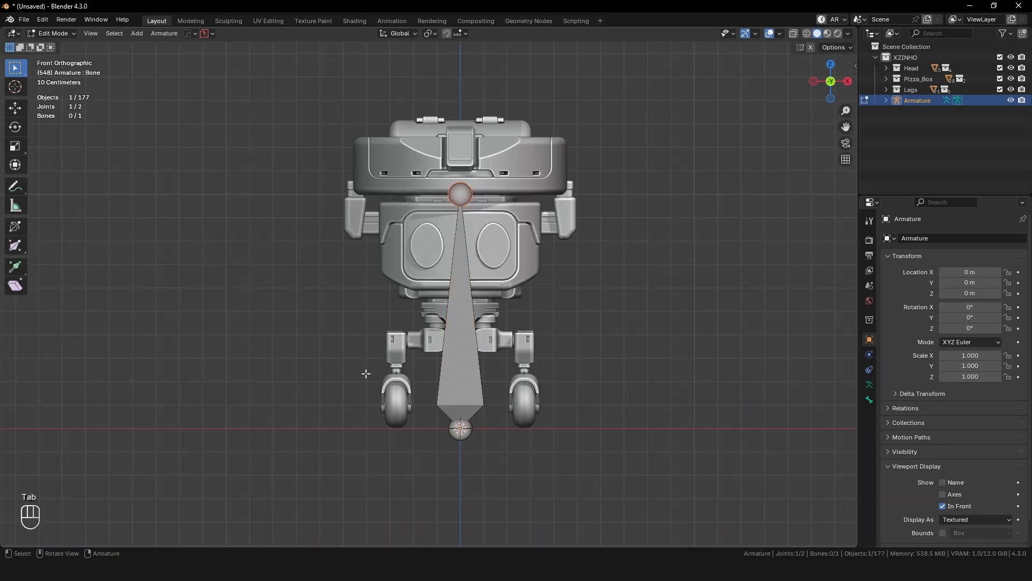
{"action": "left_click", "coordinate": [460, 429]}
{"action": "key", "text": "g"}
{"action": "key", "text": "z"}
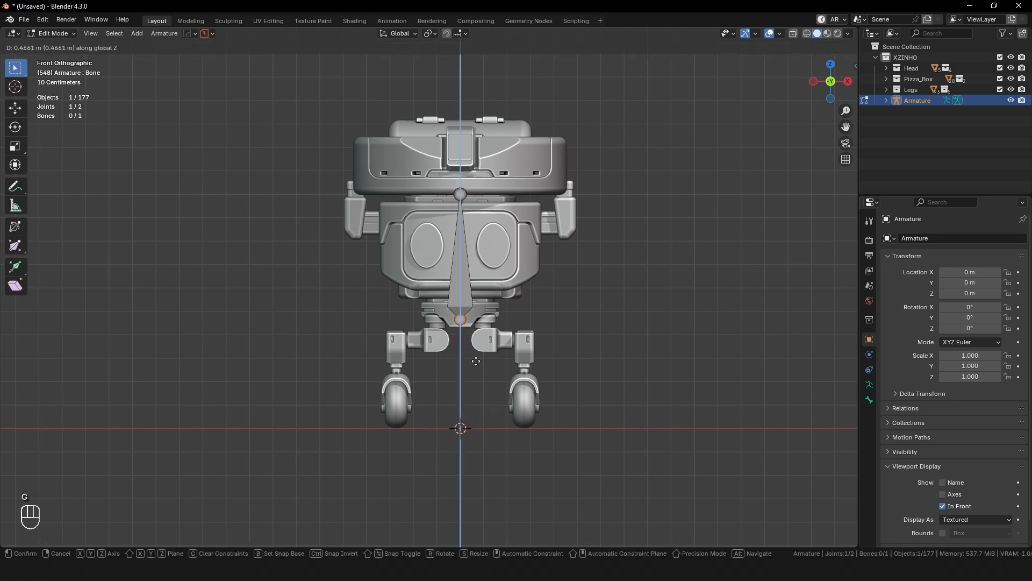
{"action": "left_click", "coordinate": [474, 332]}
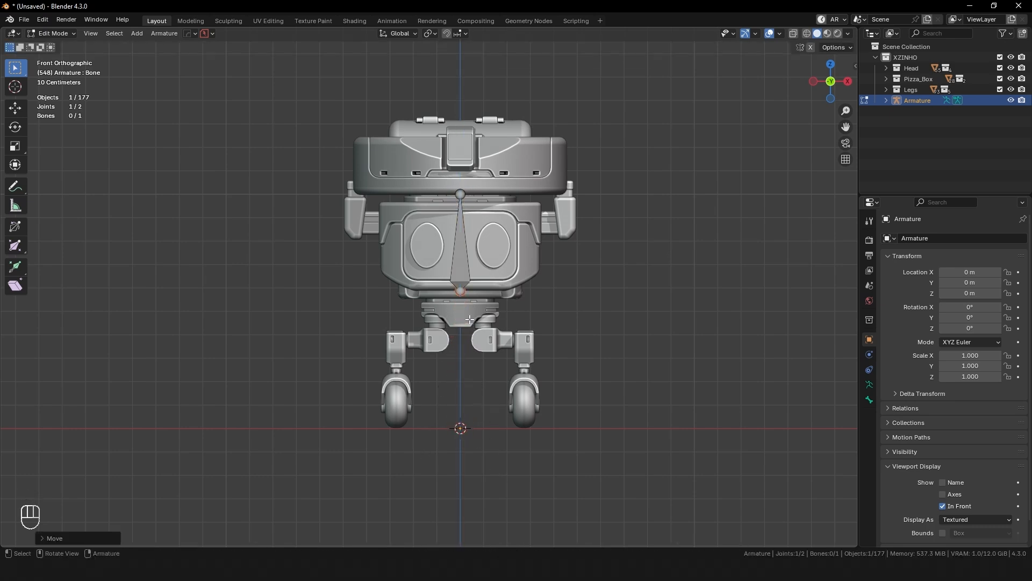
Step: Extrude a new bone downward along Z from the body bone's lower joint
{"action": "middle_click_drag", "start_coordinate": [467, 243], "coordinate": [493, 270], "text": "shift"}
{"action": "middle_click_drag", "start_coordinate": [489, 221], "coordinate": [455, 297]}
{"action": "key", "text": "Tab"}
{"action": "middle_click_drag", "start_coordinate": [454, 231], "coordinate": [492, 325]}
{"action": "key", "text": "KP_1"}
{"action": "scroll", "coordinate": [492, 344], "scroll_direction": "up", "scroll_amount": 4}
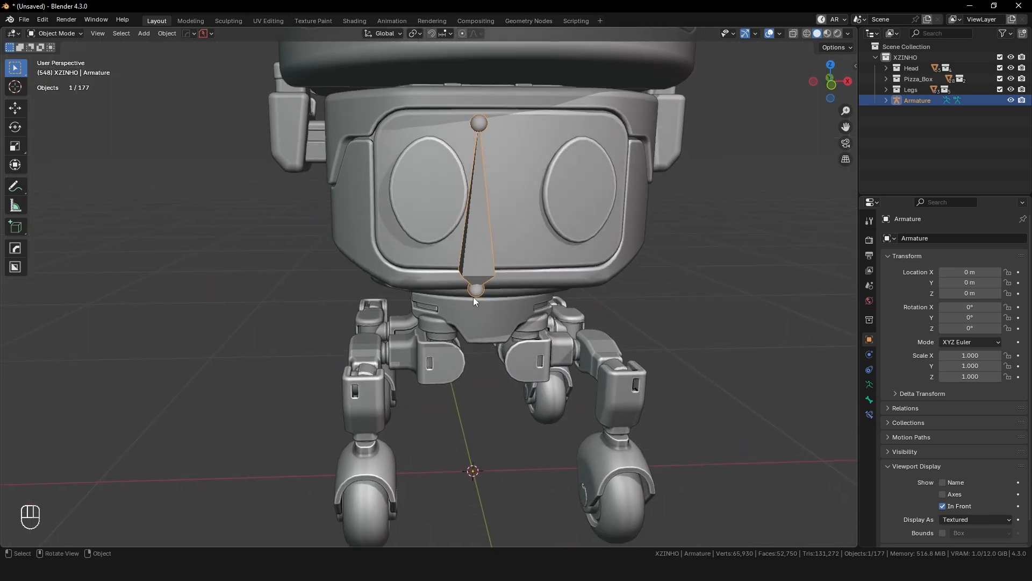
{"action": "key", "text": "Tab"}
{"action": "middle_click_drag", "start_coordinate": [476, 274], "coordinate": [479, 300]}
{"action": "key", "text": "shift+d"}
{"action": "key", "text": "y"}
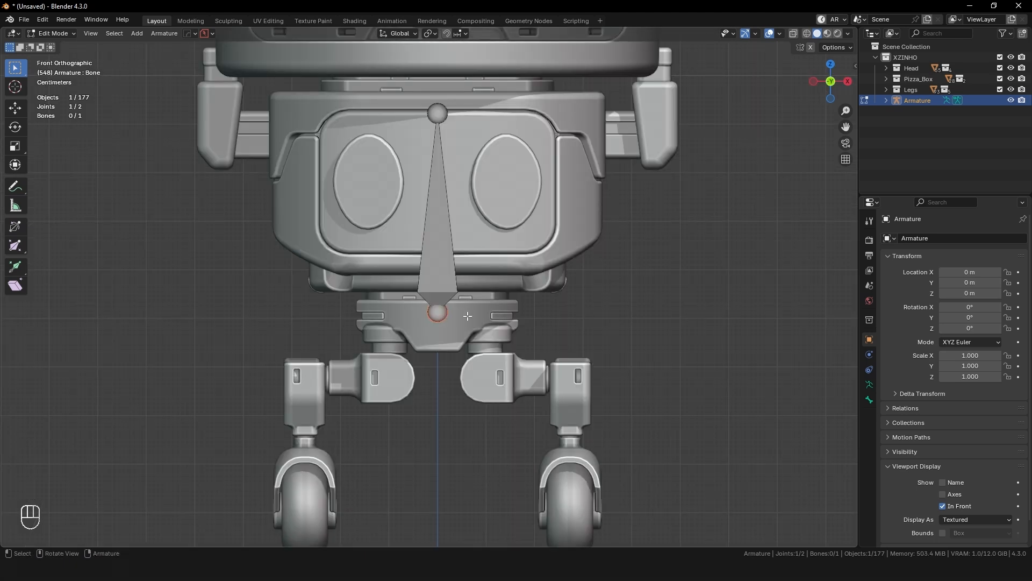
{"action": "middle_click_drag", "start_coordinate": [468, 316], "coordinate": [488, 287], "text": "shift"}
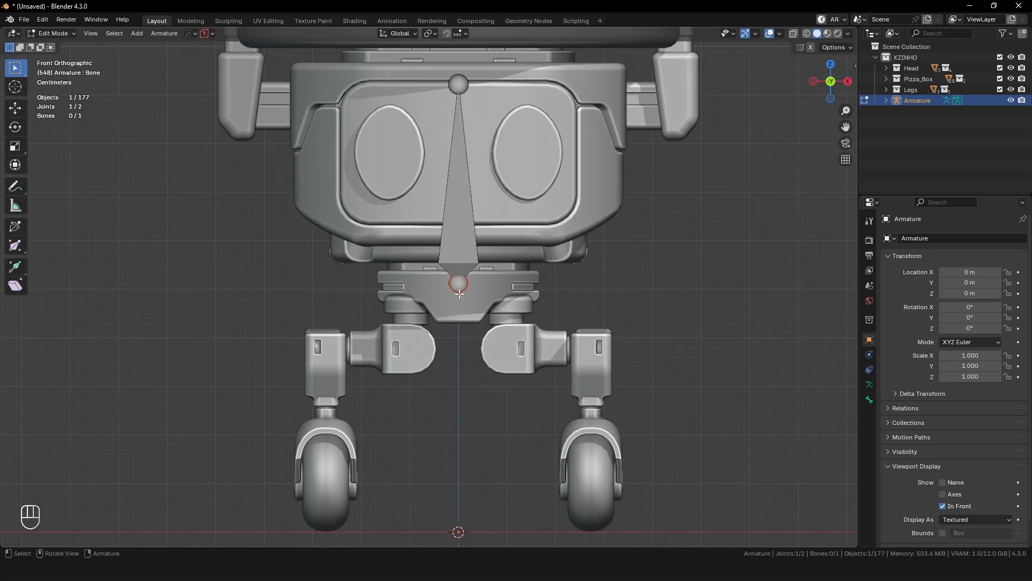
{"action": "key", "text": "e"}
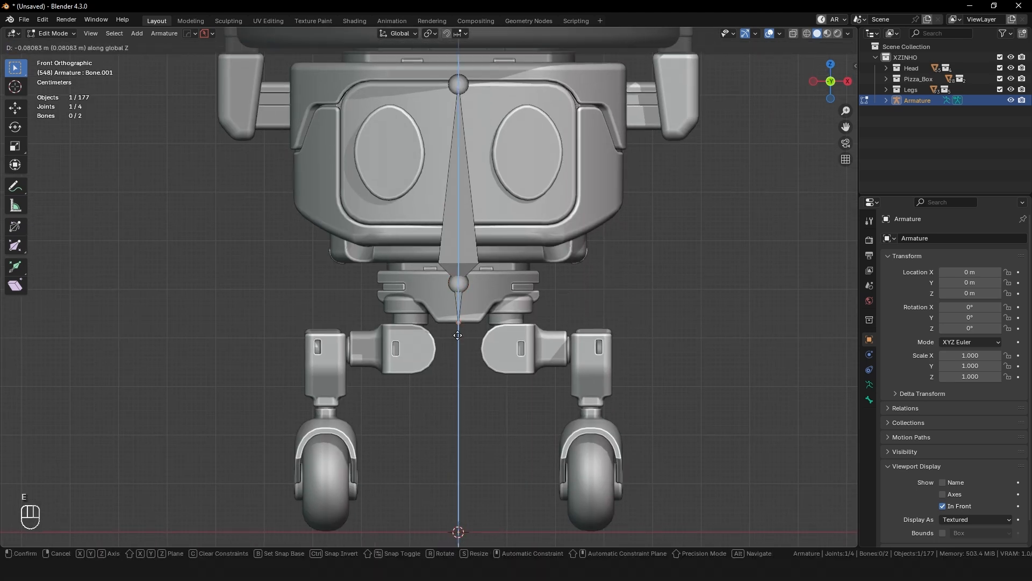
Step: Move the new bone about -0.13 m in Y and about -0.03 m in Z, and shift it along X onto the front leg's hip
{"action": "middle_click_drag", "start_coordinate": [620, 266], "coordinate": [630, 295], "text": "shift"}
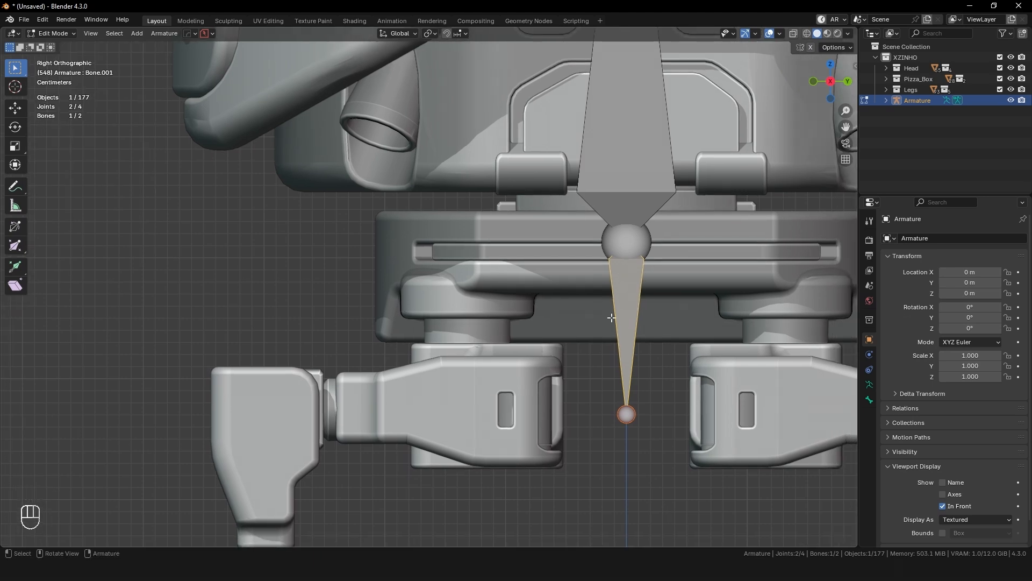
{"action": "key", "text": "g"}
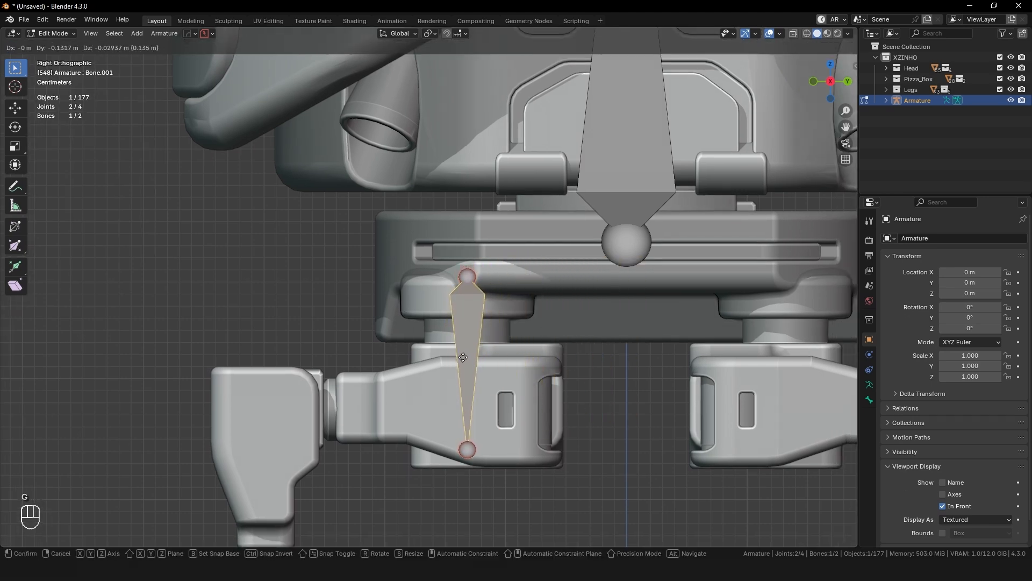
{"action": "left_click", "coordinate": [464, 358]}
{"action": "key", "text": "KP_1"}
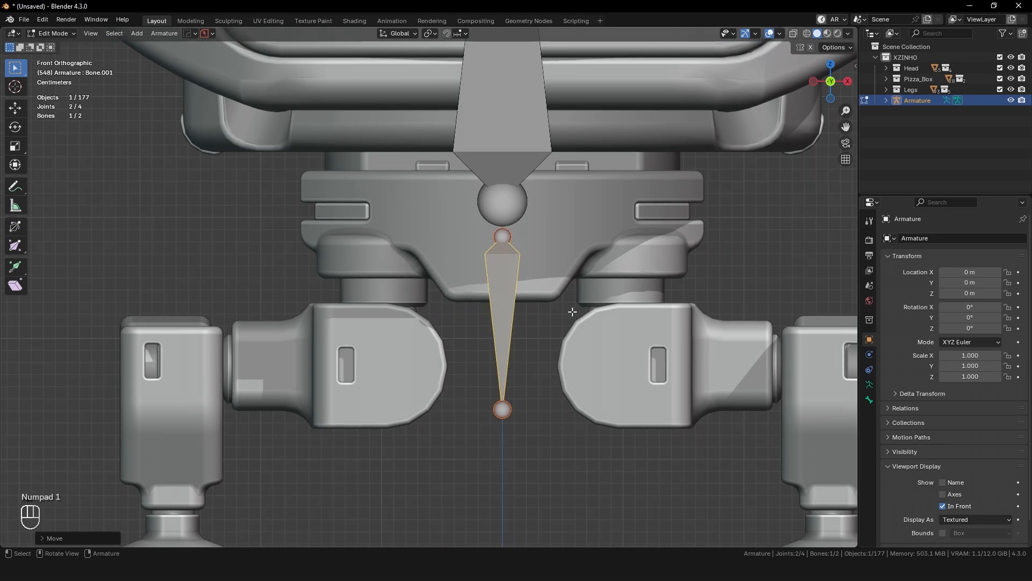
{"action": "key", "text": "g"}
{"action": "key", "text": "x"}
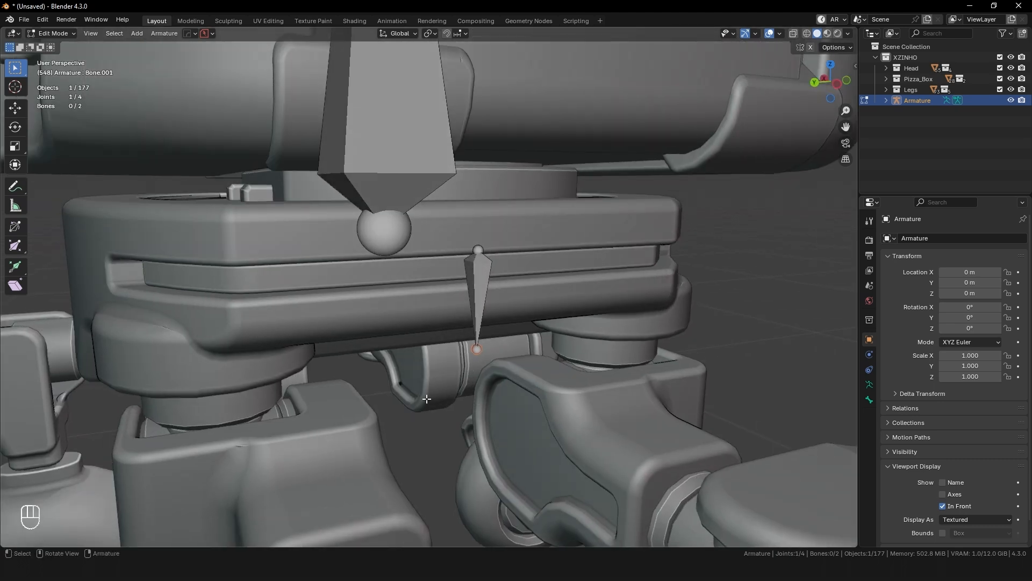
Step: Examine the hip bone's placement against the front leg's hip bracket and pivot from several sides
{"action": "middle_click_drag", "start_coordinate": [427, 398], "coordinate": [505, 397]}
{"action": "middle_click_drag", "start_coordinate": [451, 394], "coordinate": [514, 394], "text": "shift"}
{"action": "middle_click_drag", "start_coordinate": [335, 383], "coordinate": [544, 397]}
{"action": "middle_click_drag", "start_coordinate": [459, 394], "coordinate": [469, 373], "text": "shift"}
{"action": "middle_click_drag", "start_coordinate": [359, 335], "coordinate": [369, 357]}
{"action": "middle_click_drag", "start_coordinate": [369, 357], "coordinate": [427, 350], "text": "shift"}
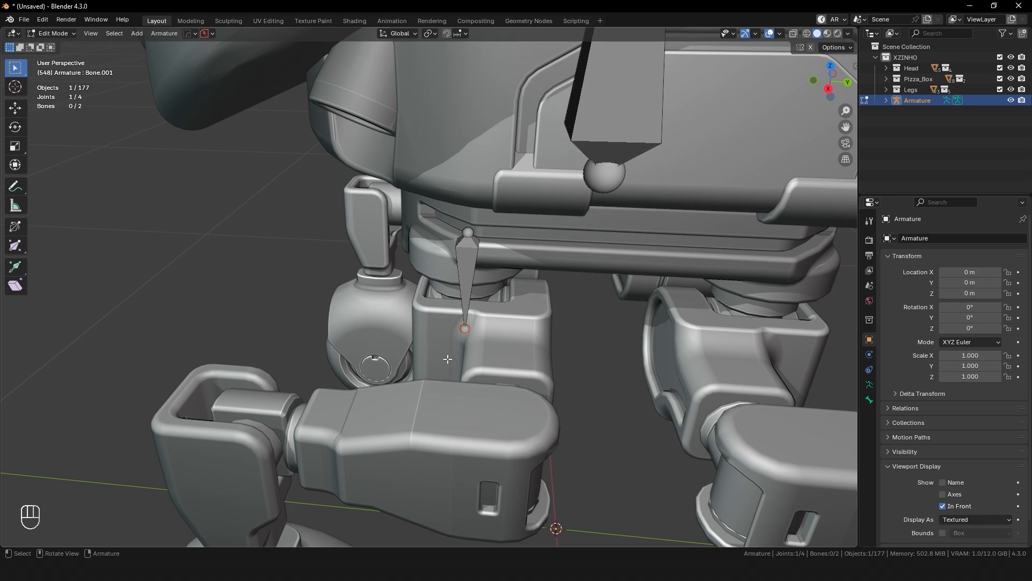
{"action": "middle_click_drag", "start_coordinate": [433, 341], "coordinate": [482, 377], "text": "shift"}
{"action": "middle_click_drag", "start_coordinate": [483, 376], "coordinate": [500, 250], "text": "shift"}
{"action": "middle_click_drag", "start_coordinate": [474, 404], "coordinate": [472, 357]}
{"action": "middle_click_drag", "start_coordinate": [492, 212], "coordinate": [510, 285]}
{"action": "middle_click_drag", "start_coordinate": [442, 272], "coordinate": [511, 269]}
Step: Try rotating the front leg's hip bracket around Z and undo the rotation
{"action": "key", "text": "Tab"}
{"action": "left_click", "coordinate": [485, 299]}
{"action": "key", "text": "r"}
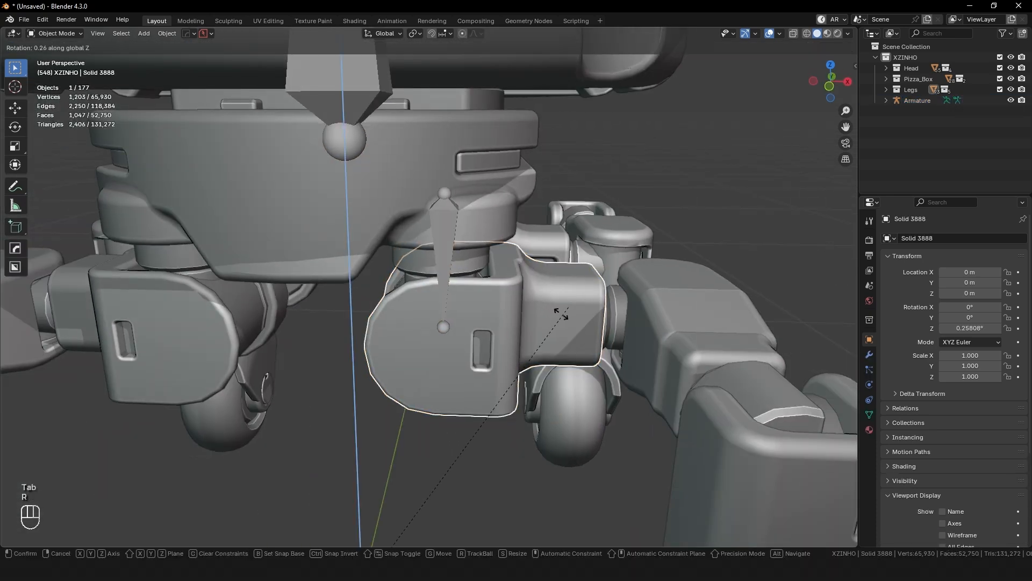
{"action": "key", "text": "ctrl+z"}
{"action": "key", "text": "Tab"}
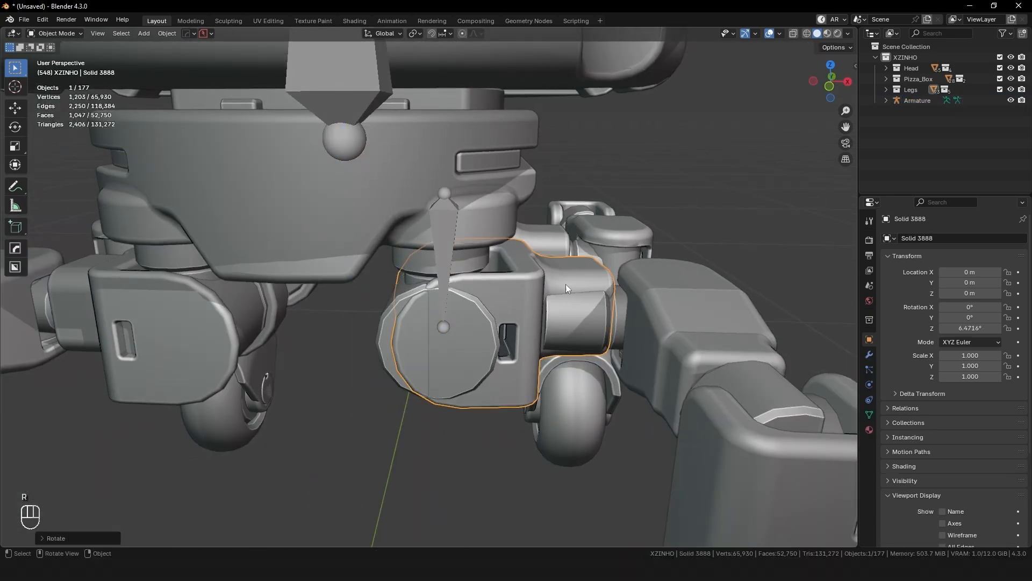
Step: Adjust the hip bone's lower joint to the centre of the hip bracket in front view and leave edit mode
{"action": "key", "text": "KP_1"}
{"action": "middle_click_drag", "start_coordinate": [484, 349], "coordinate": [445, 294], "text": "shift"}
{"action": "key", "text": "g"}
{"action": "left_click", "coordinate": [371, 296]}
{"action": "key", "text": "Tab"}
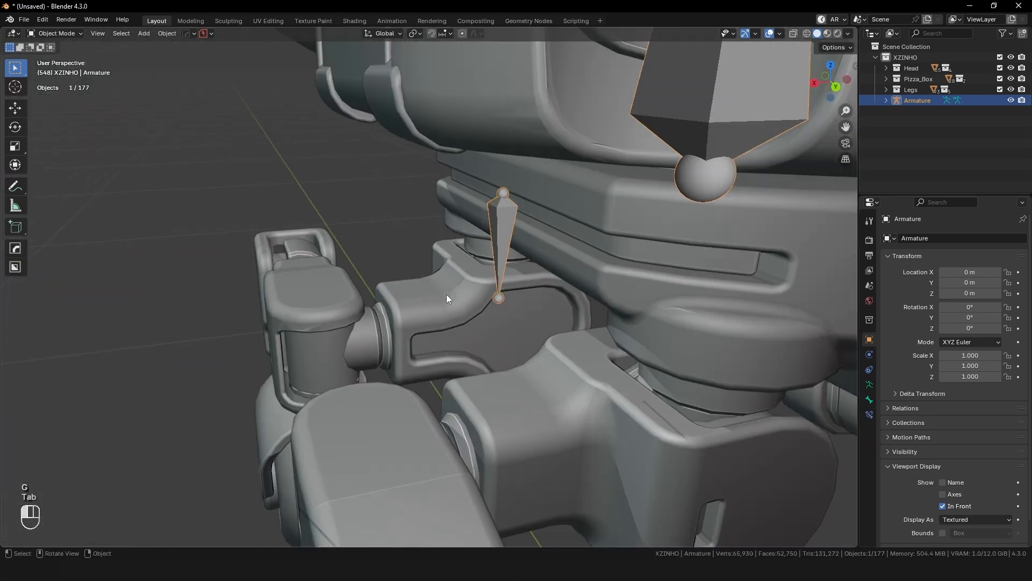
Step: Try a free rotation of the hip bracket to check how it turns around its pivot
{"action": "left_click", "coordinate": [447, 288]}
{"action": "key", "text": "r"}
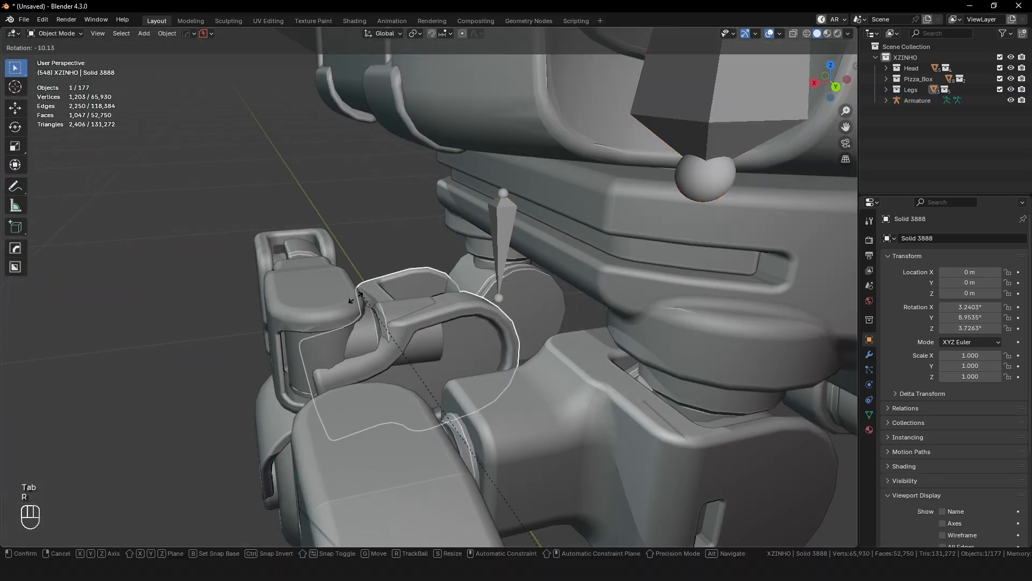
{"action": "left_click", "coordinate": [395, 260]}
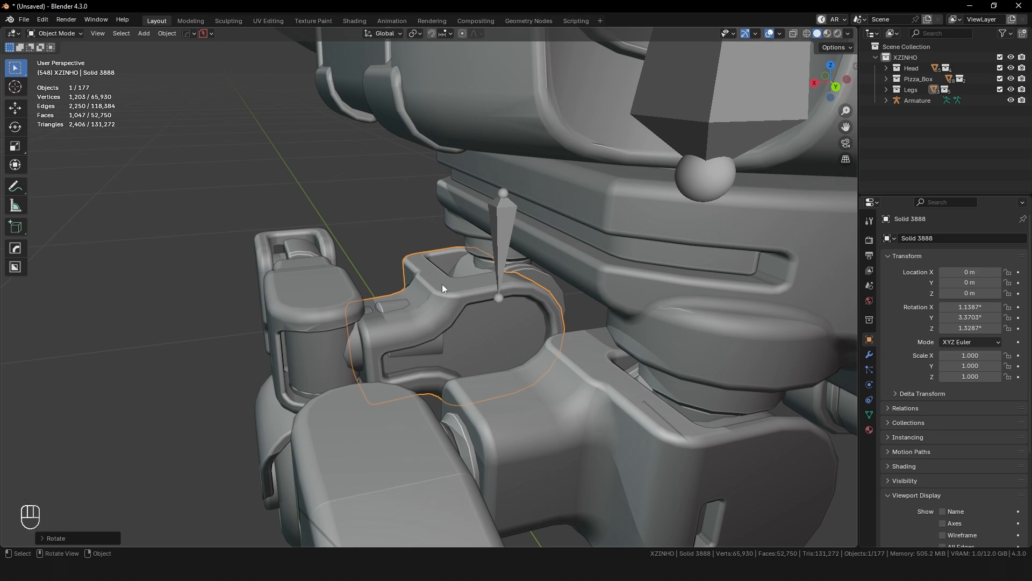
Step: Extrude a short bone along Y from the hip bone's lower joint
{"action": "key", "text": "KP_1"}
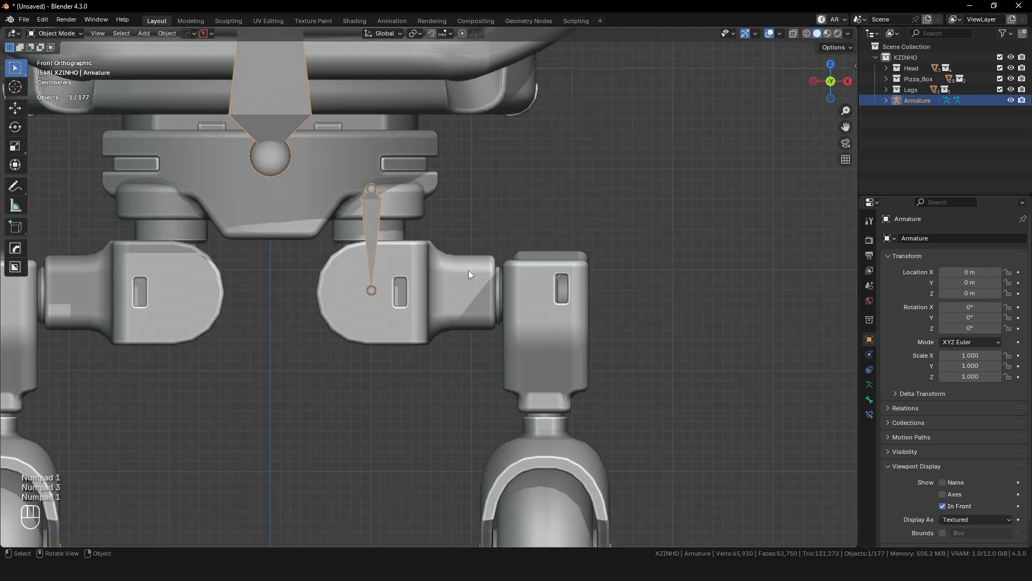
{"action": "key", "text": "KP_3"}
{"action": "scroll", "coordinate": [457, 290], "scroll_direction": "up", "scroll_amount": 2}
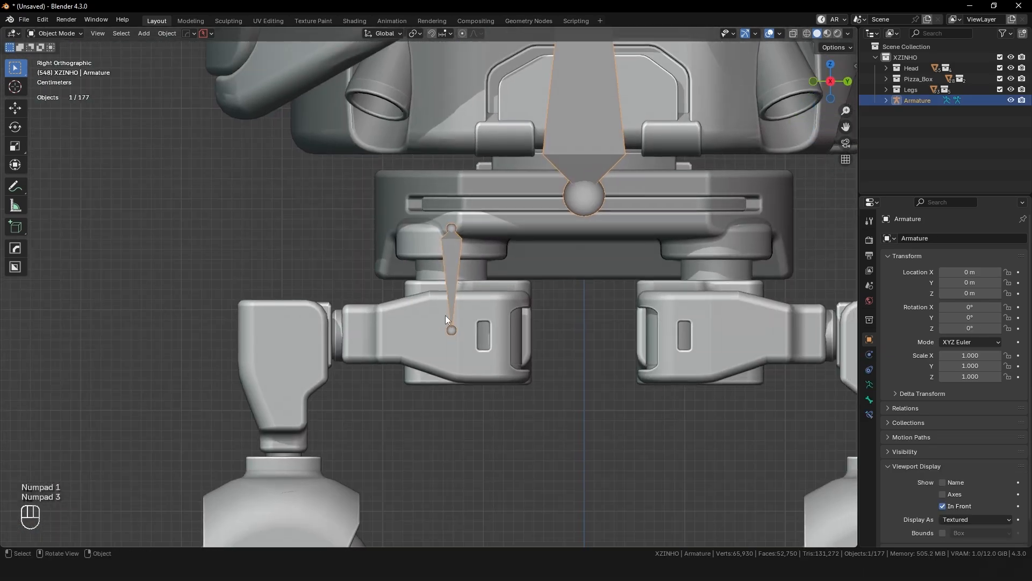
{"action": "key", "text": "Tab"}
{"action": "scroll", "coordinate": [446, 323], "scroll_direction": "up", "scroll_amount": 4}
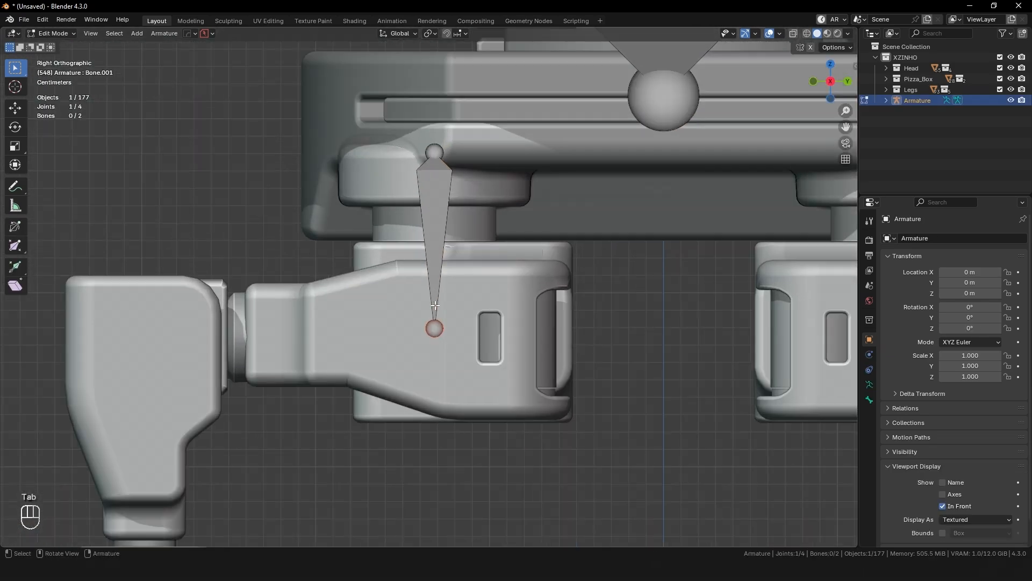
{"action": "key", "text": "e"}
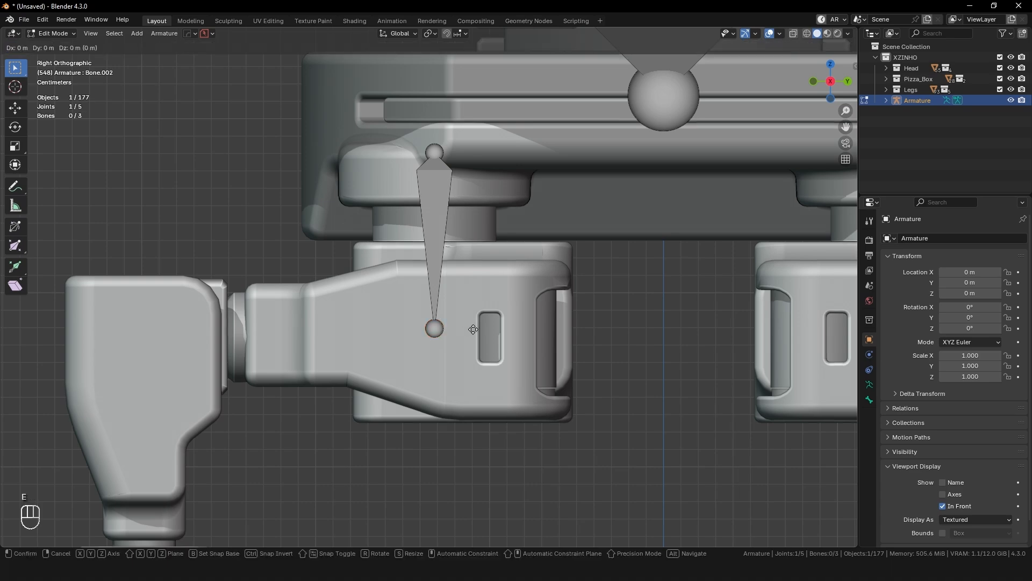
{"action": "key", "text": "y"}
{"action": "left_click", "coordinate": [575, 347]}
Step: With X-ray display on in front view, select both hip bones and move them about -0.004 m along X
{"action": "middle_click_drag", "start_coordinate": [575, 347], "coordinate": [658, 352]}
{"action": "middle_click_drag", "start_coordinate": [658, 352], "coordinate": [564, 300], "text": "shift"}
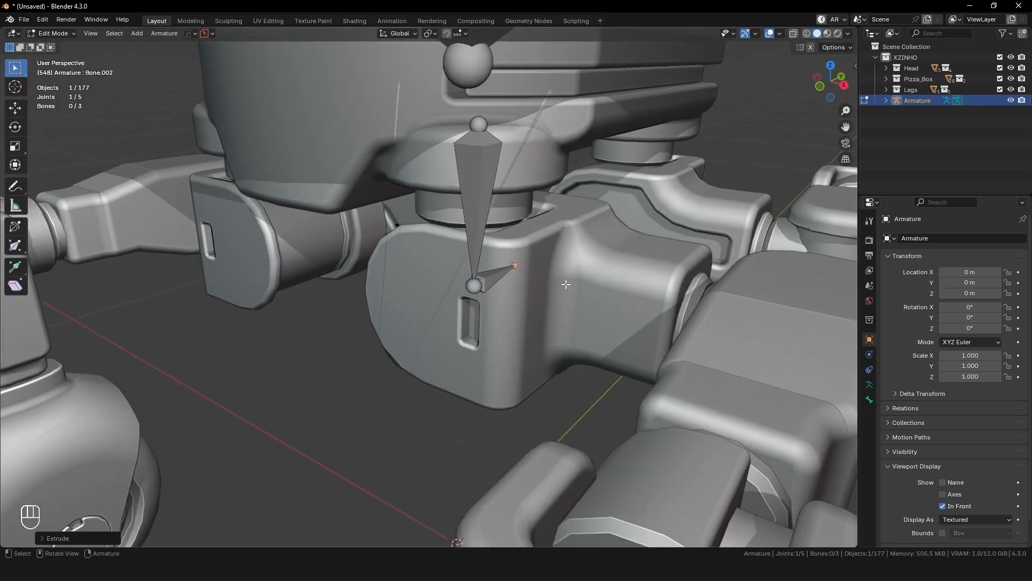
{"action": "key", "text": "KP_1"}
{"action": "scroll", "coordinate": [427, 288], "scroll_direction": "up", "scroll_amount": 4}
{"action": "key", "text": "alt+z"}
{"action": "scroll", "coordinate": [493, 278], "scroll_direction": "down", "scroll_amount": 2}
{"action": "left_click", "coordinate": [459, 190]}
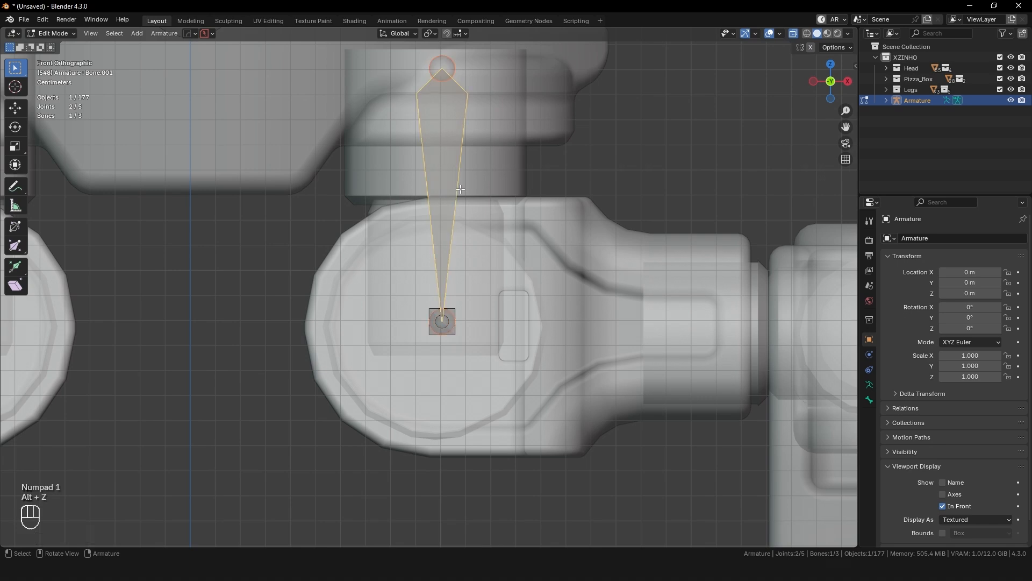
{"action": "middle_click_drag", "start_coordinate": [424, 212], "coordinate": [428, 221], "text": "shift"}
{"action": "scroll", "coordinate": [444, 233], "scroll_direction": "down", "scroll_amount": 2}
{"action": "left_click_drag", "start_coordinate": [379, 122], "coordinate": [493, 337]}
{"action": "scroll", "coordinate": [493, 337], "scroll_direction": "up", "scroll_amount": 3}
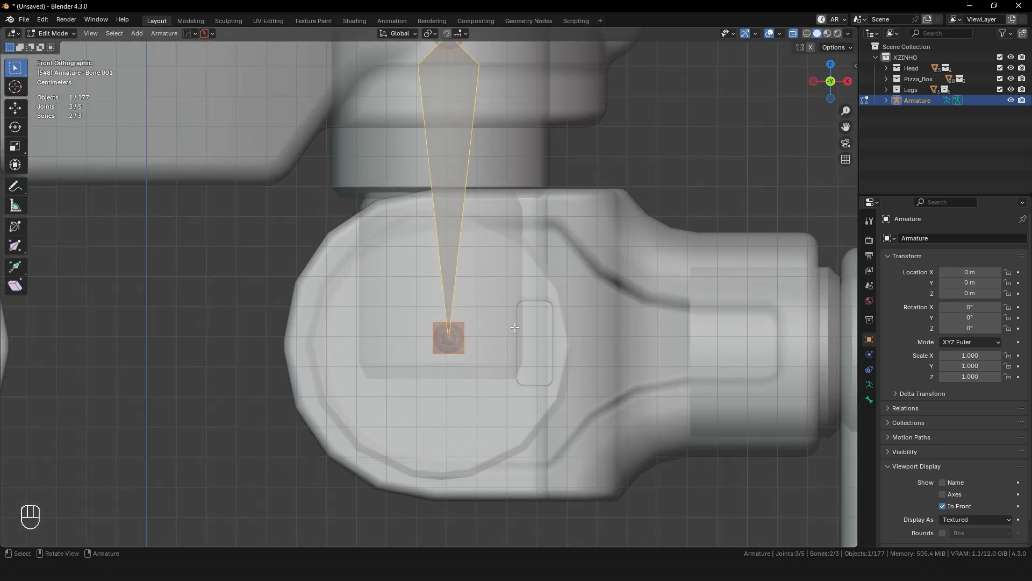
{"action": "key", "text": "g"}
{"action": "key", "text": "x"}
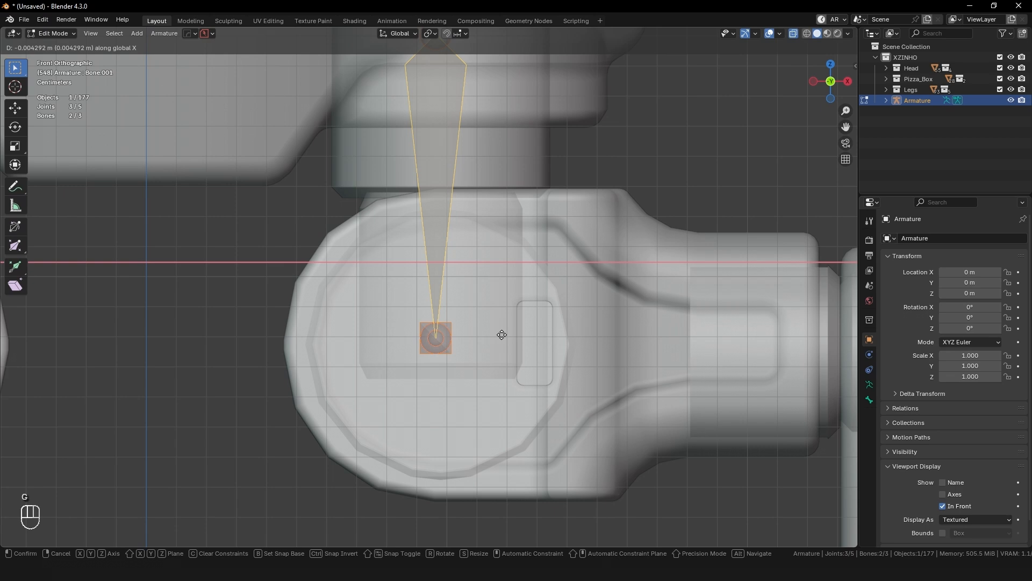
{"action": "left_click", "coordinate": [501, 334]}
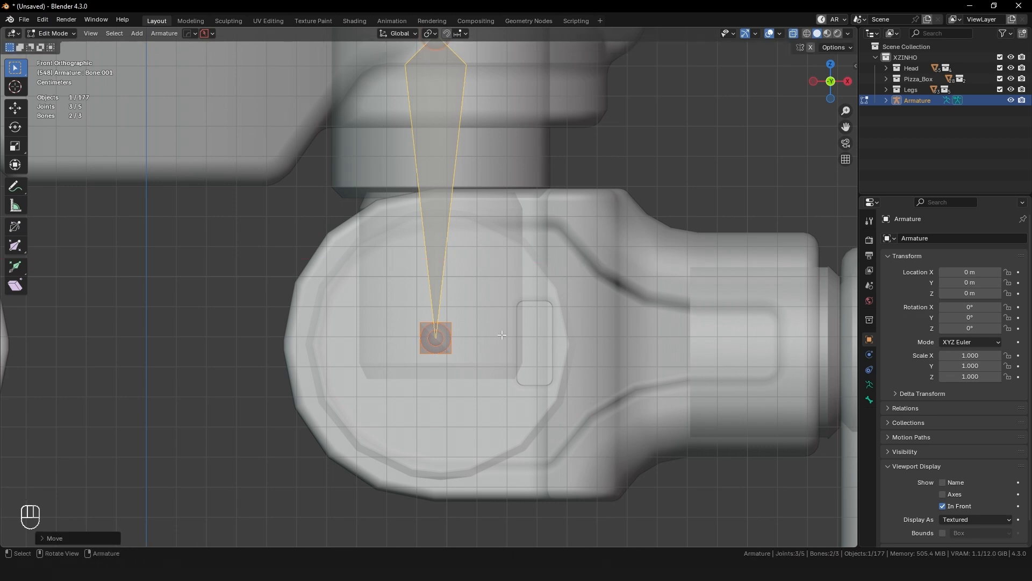
Step: Fine-tune the two selected bones' position over the hip cylinder and turn X-ray display off
{"action": "key", "text": "g"}
{"action": "key", "text": "g"}
{"action": "key", "text": "g"}
{"action": "left_click", "coordinate": [503, 341]}
{"action": "middle_click_drag", "start_coordinate": [516, 310], "coordinate": [392, 293], "text": "shift"}
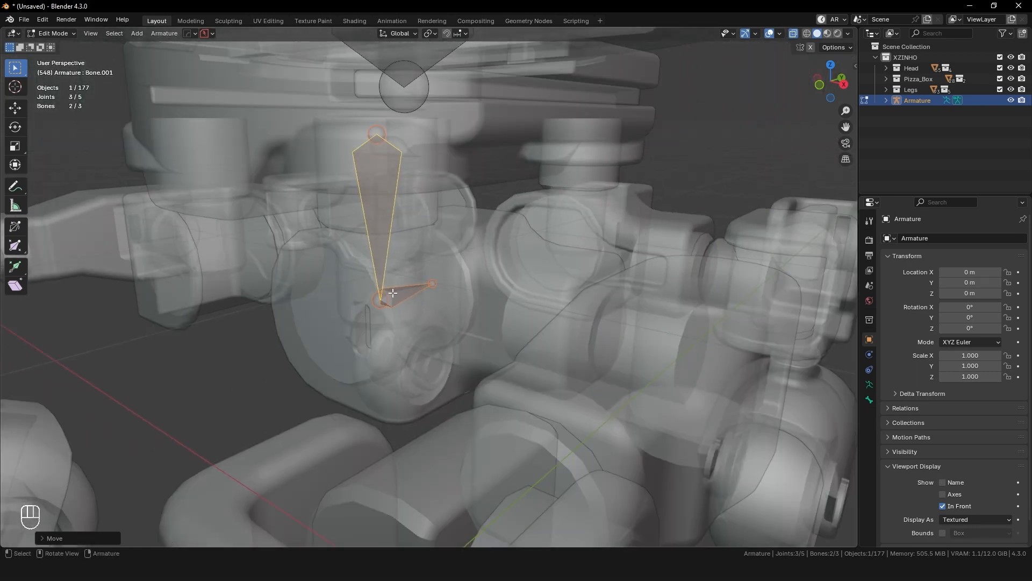
{"action": "key", "text": "alt+z"}
Step: Extrude a bone along X from the short bone's tip outward to the next leg segment's pivot
{"action": "left_click", "coordinate": [437, 288]}
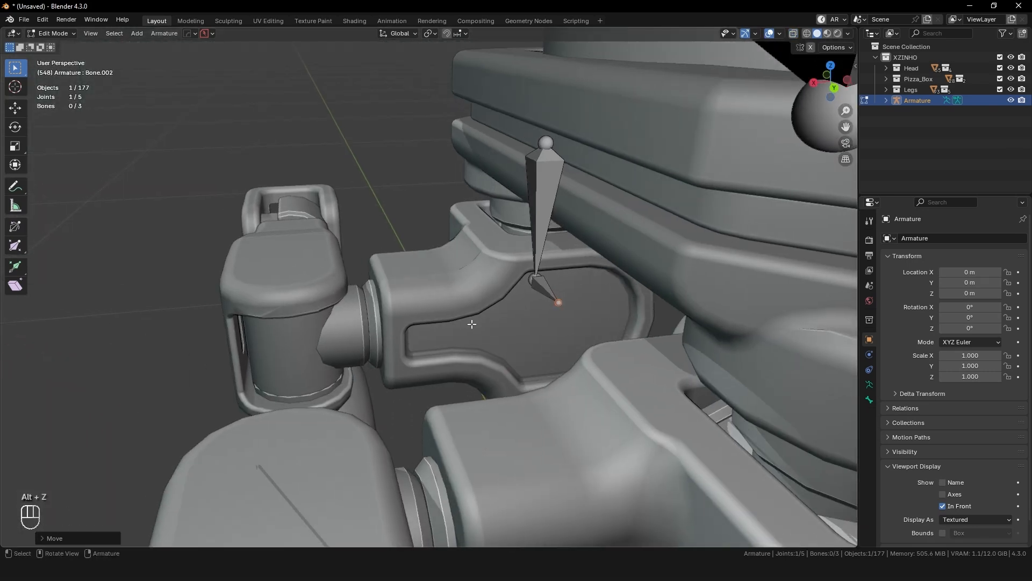
{"action": "middle_click_drag", "start_coordinate": [479, 319], "coordinate": [514, 340], "text": "shift"}
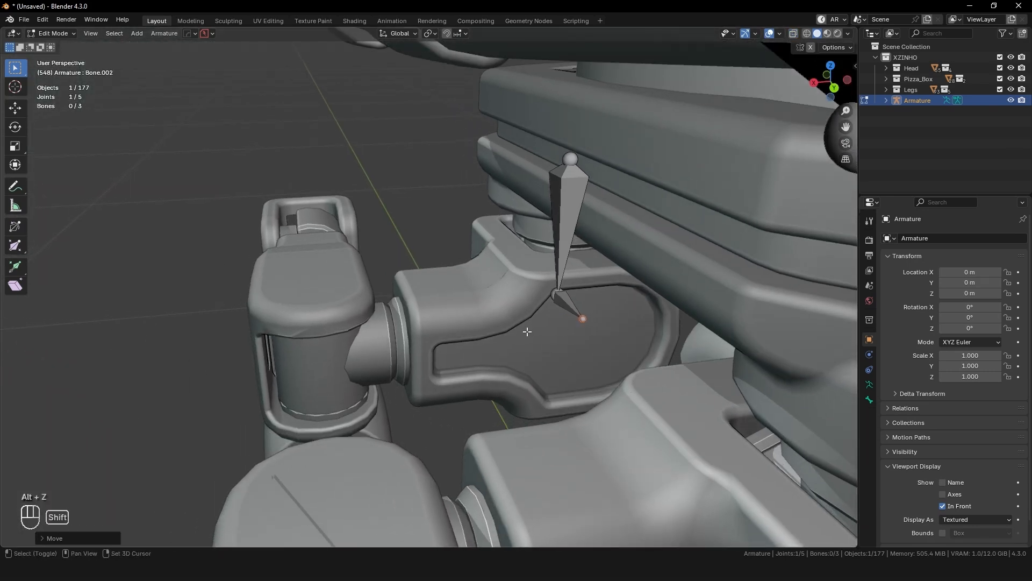
{"action": "scroll", "coordinate": [527, 330], "scroll_direction": "up", "scroll_amount": 3}
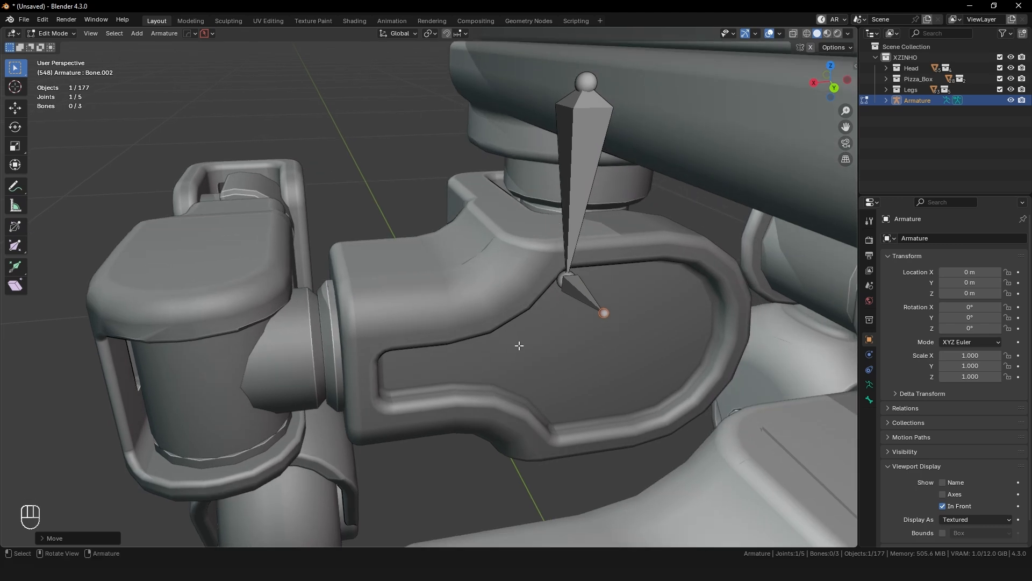
{"action": "key", "text": "e"}
{"action": "key", "text": "x"}
{"action": "left_click", "coordinate": [402, 350]}
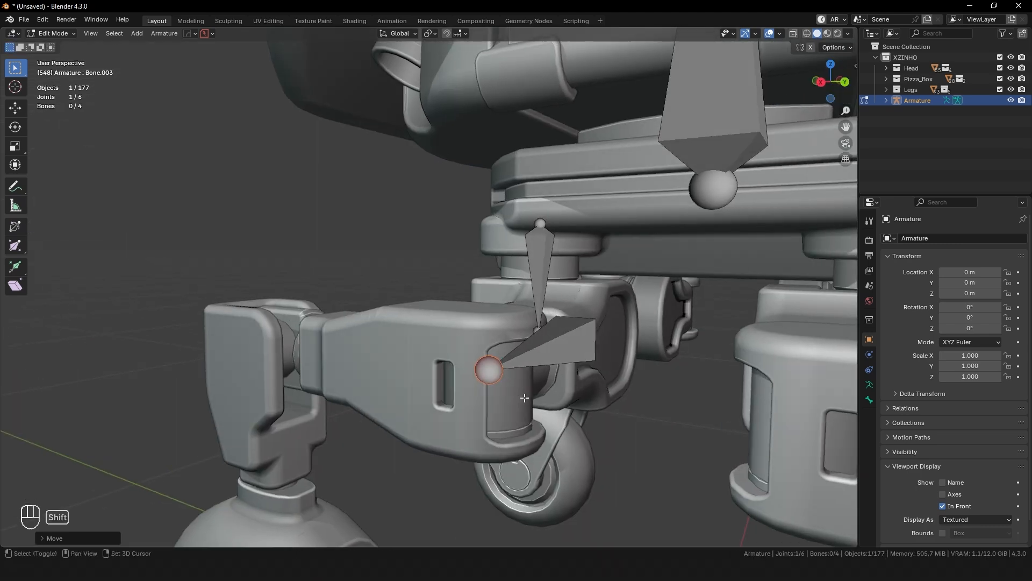
Step: Extrude a bone along Y from the selected joint through the horizontal leg segment toward its outer end
{"action": "middle_click_drag", "start_coordinate": [525, 397], "coordinate": [540, 398], "text": "shift"}
{"action": "middle_click_drag", "start_coordinate": [565, 437], "coordinate": [561, 402]}
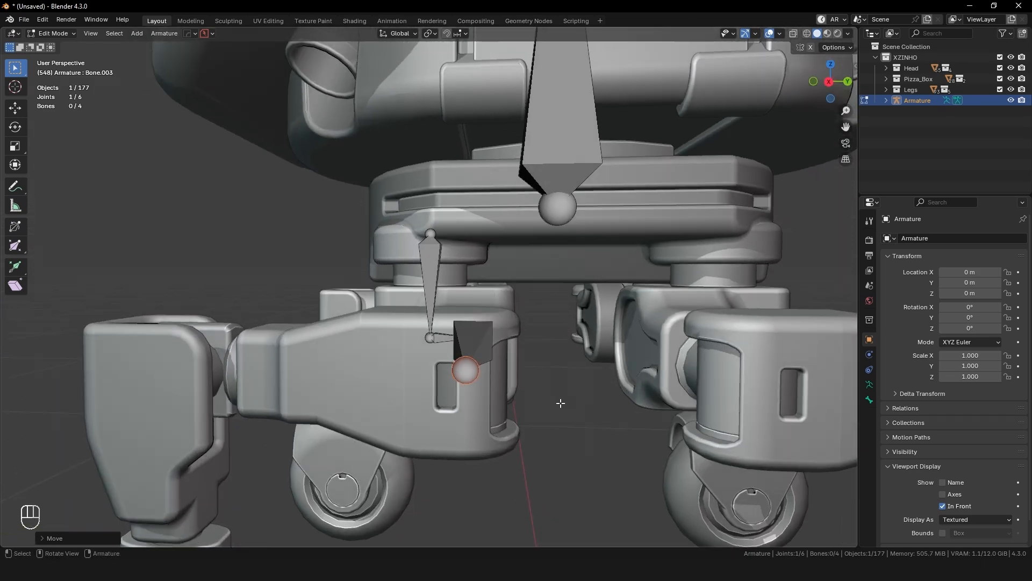
{"action": "scroll", "coordinate": [560, 403], "scroll_direction": "up", "scroll_amount": 5}
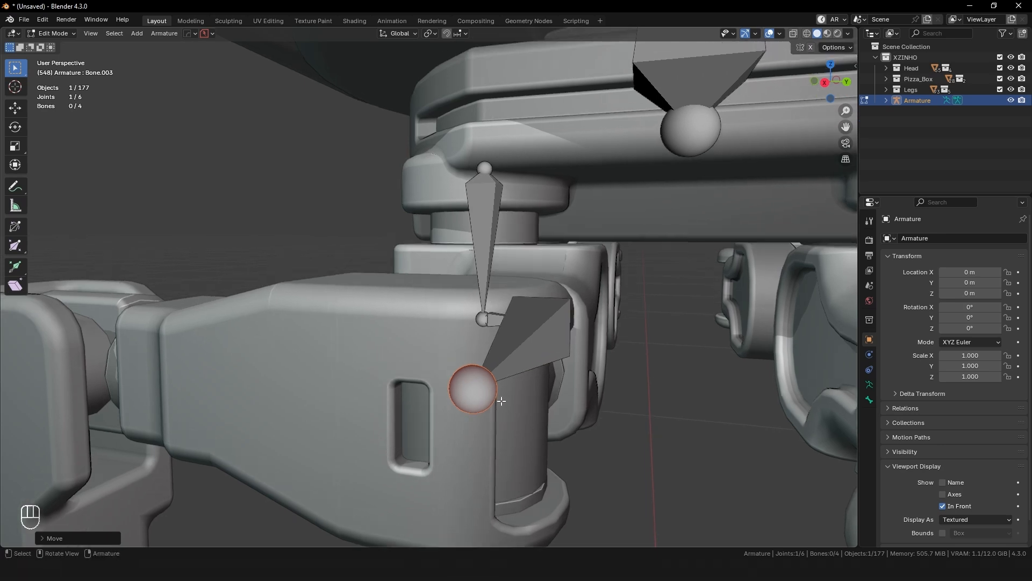
{"action": "scroll", "coordinate": [501, 401], "scroll_direction": "down", "scroll_amount": 2}
{"action": "middle_click_drag", "start_coordinate": [463, 290], "coordinate": [517, 355]}
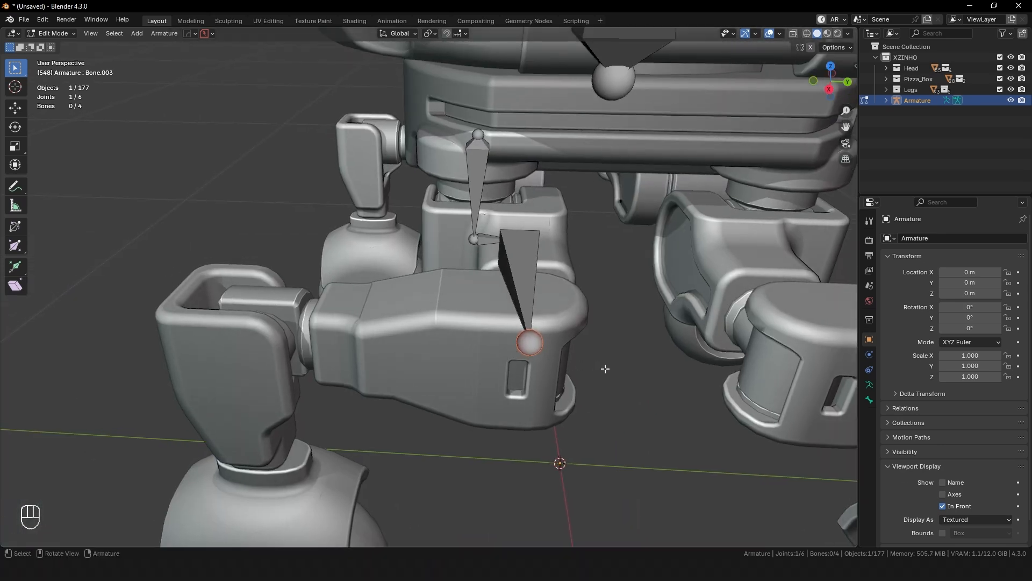
{"action": "key", "text": "e"}
{"action": "key", "text": "y"}
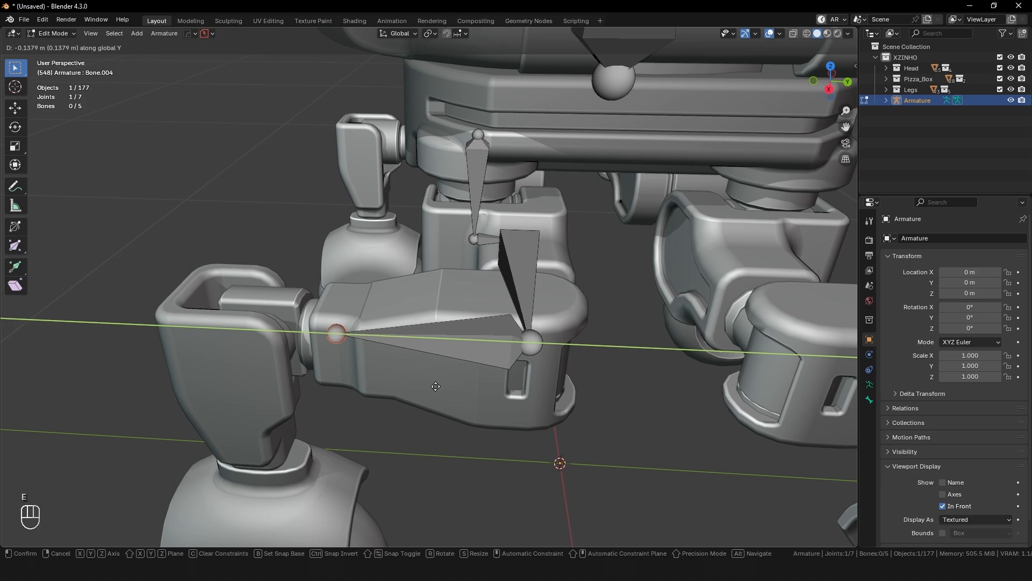
{"action": "left_click", "coordinate": [365, 386]}
Step: Using X-ray display in right side view, reposition the new bone's tip at the horizontal segment's outer coupling
{"action": "key", "text": "KP_1"}
{"action": "key", "text": "KP_3"}
{"action": "key", "text": "alt+z"}
{"action": "scroll", "coordinate": [349, 267], "scroll_direction": "up", "scroll_amount": 6}
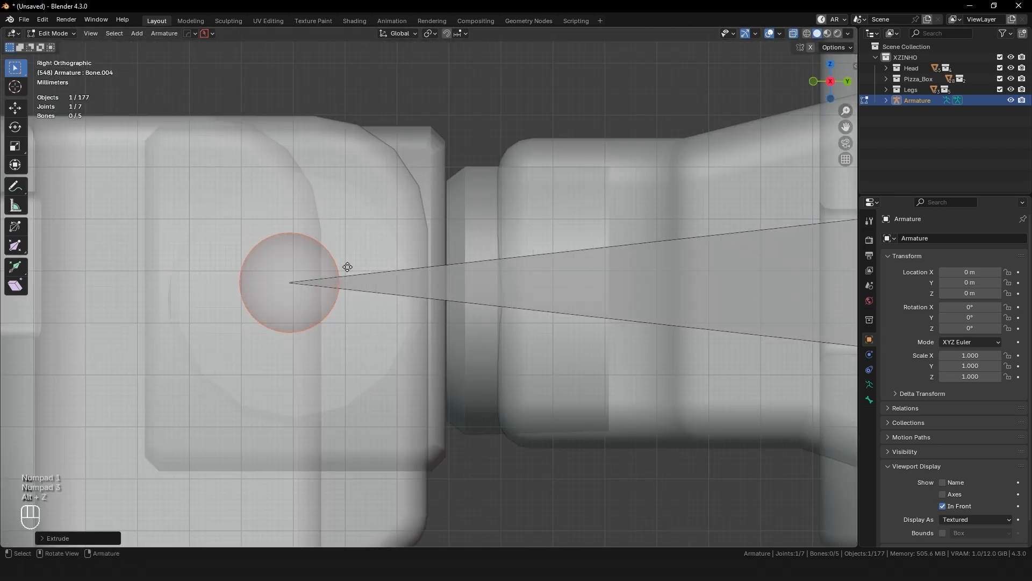
{"action": "key", "text": "g"}
{"action": "left_click", "coordinate": [361, 274]}
{"action": "scroll", "coordinate": [362, 274], "scroll_direction": "down", "scroll_amount": 4}
{"action": "middle_click_drag", "start_coordinate": [361, 273], "coordinate": [430, 290]}
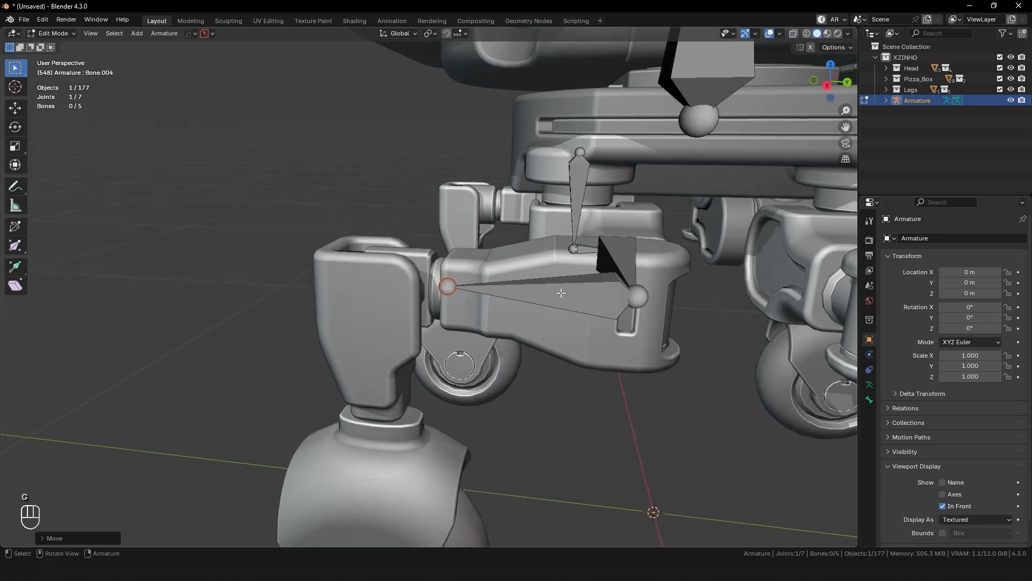
Step: Try rotating the horizontal segment's bone freely and by -5° about global Z, undoing both rotations
{"action": "left_click", "coordinate": [554, 293]}
{"action": "key", "text": "r"}
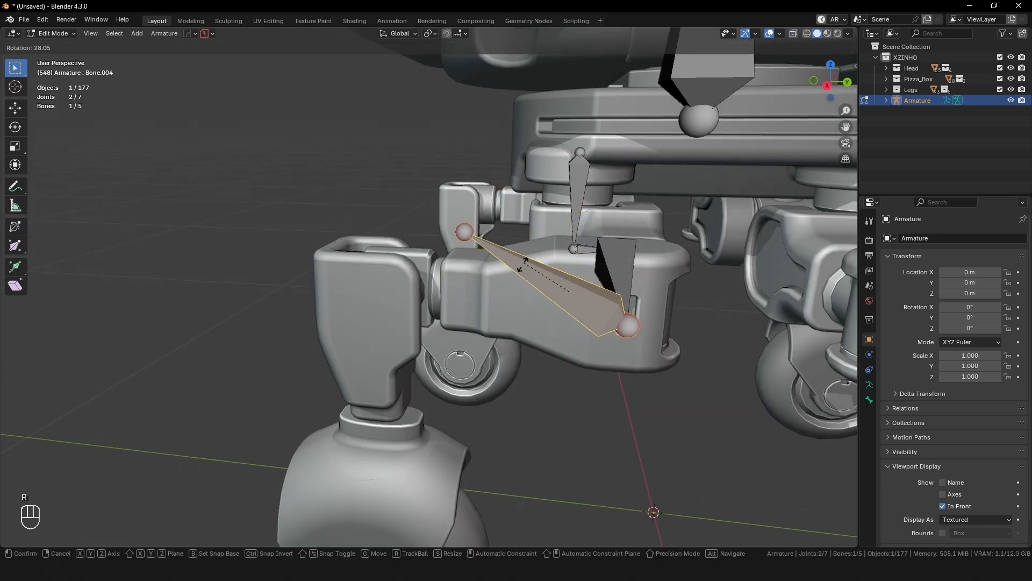
{"action": "left_click", "coordinate": [505, 275]}
{"action": "key", "text": "ctrl+z"}
{"action": "middle_click_drag", "start_coordinate": [505, 275], "coordinate": [636, 346]}
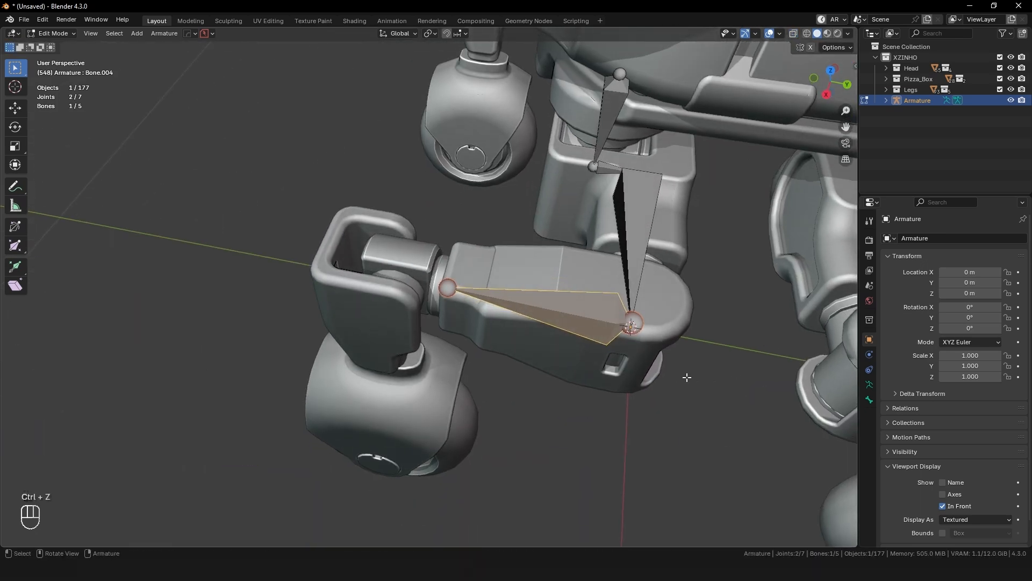
{"action": "key", "text": "r"}
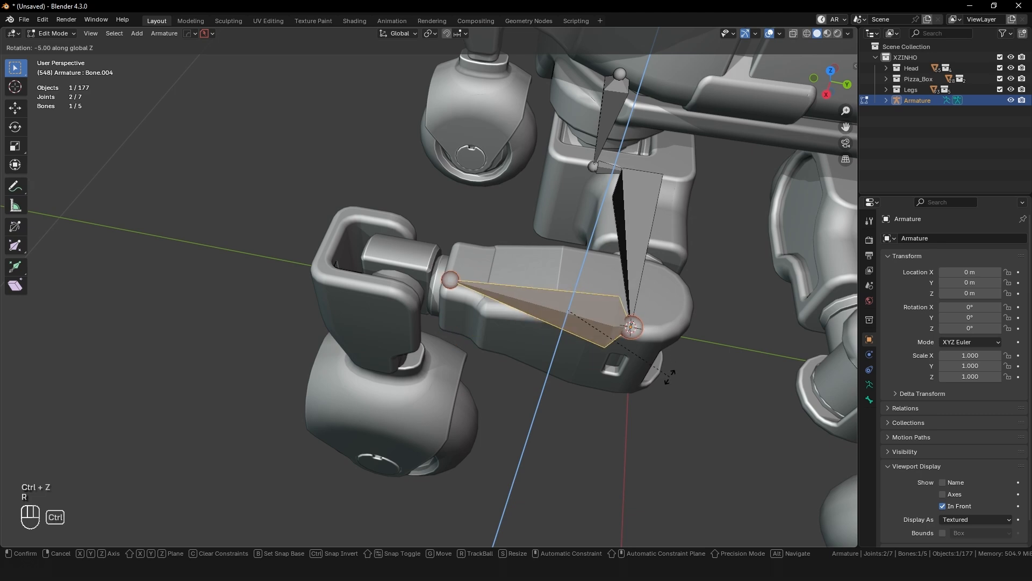
{"action": "left_click", "coordinate": [670, 376], "text": "ctrl"}
{"action": "key", "text": "ctrl+z"}
Step: Extrude a short bone along Y from the horizontal bone's outer joint to the knee pivot and turn on X-ray display
{"action": "scroll", "coordinate": [460, 295], "scroll_direction": "up", "scroll_amount": 3}
{"action": "left_click", "coordinate": [460, 295]}
{"action": "middle_click_drag", "start_coordinate": [460, 295], "coordinate": [482, 316], "text": "shift"}
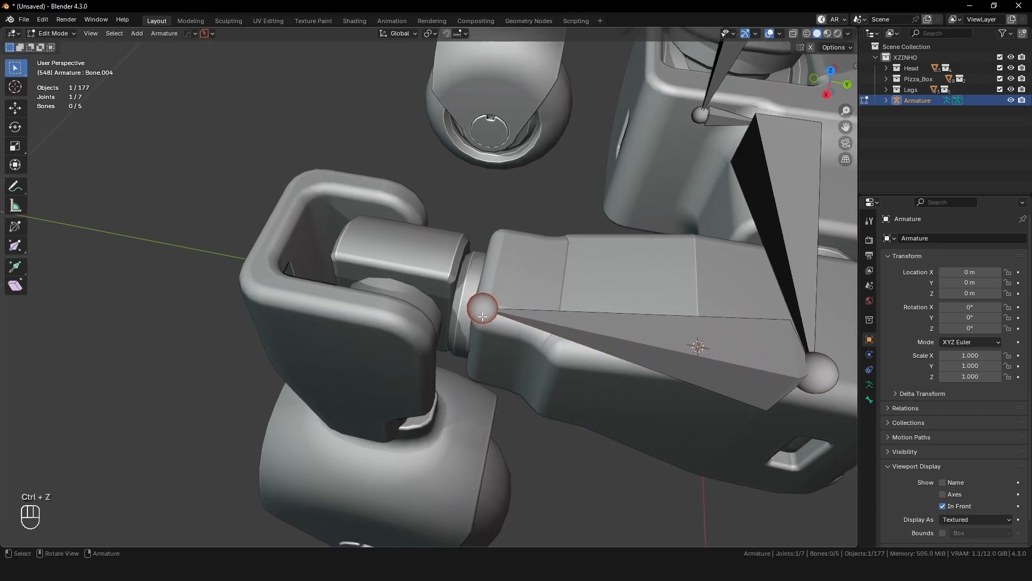
{"action": "key", "text": "e"}
{"action": "key", "text": "y"}
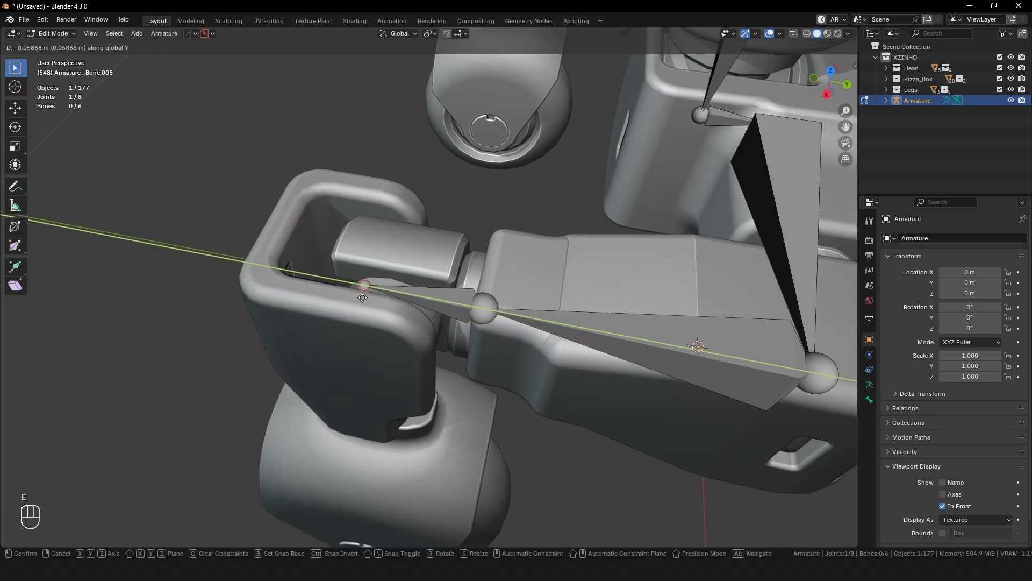
{"action": "left_click", "coordinate": [385, 299]}
{"action": "key", "text": "r"}
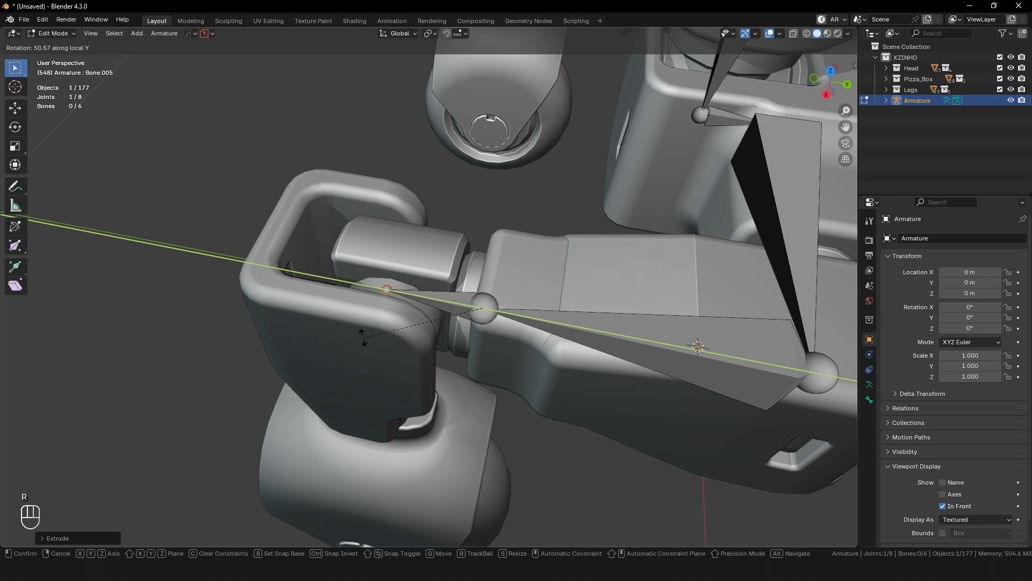
{"action": "key", "text": "Escape"}
{"action": "mouse_move", "coordinate": [470, 185]}
{"action": "middle_mouse_down"}
{"action": "mouse_move", "coordinate": [543, 236]}
{"action": "mouse_move", "coordinate": [530, 312]}
{"action": "middle_mouse_up"}
{"action": "key", "text": "alt+z"}
{"action": "key", "text": "e"}
{"action": "key", "text": "r"}
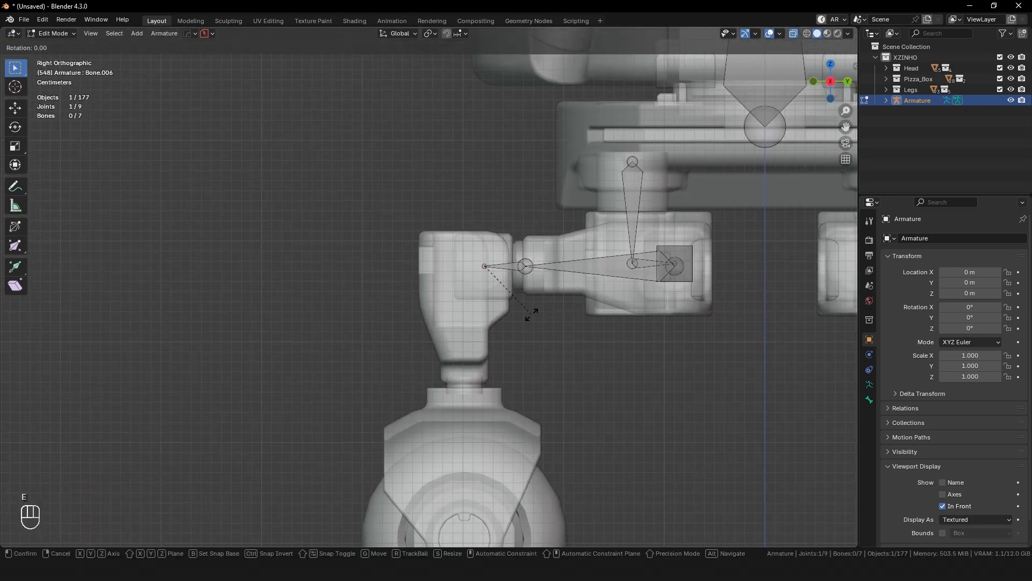
{"action": "key", "text": "Escape"}
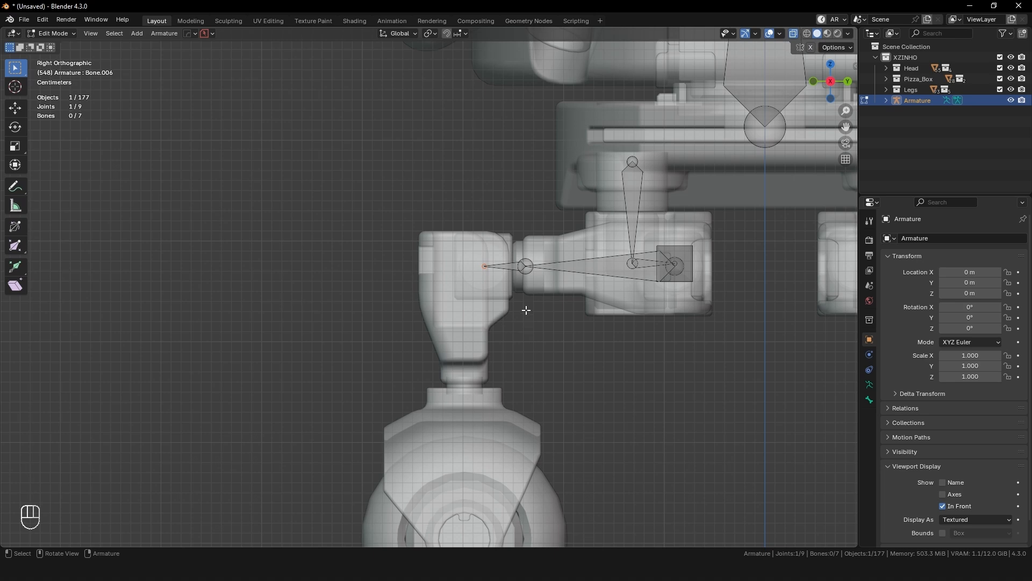
Step: Extrude two bones down along Z from the knee joint: one about 0.11 m to the wheel mount's neck, another to the axle's height
{"action": "key", "text": "e"}
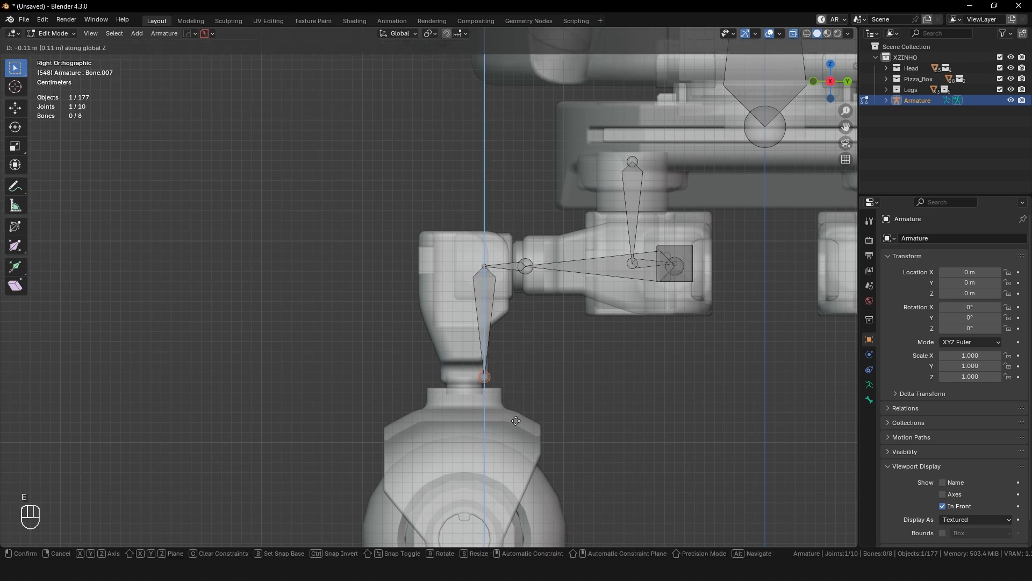
{"action": "left_click", "coordinate": [514, 424]}
{"action": "middle_click_drag", "start_coordinate": [514, 424], "coordinate": [526, 302], "text": "shift"}
{"action": "key", "text": "e"}
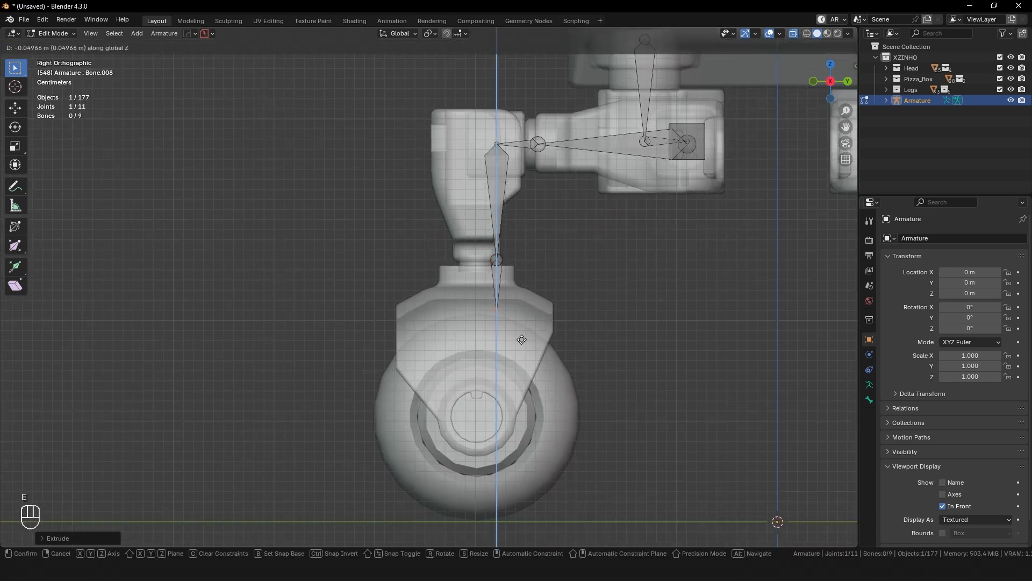
{"action": "left_click", "coordinate": [514, 442]}
Step: Move the wheel mount bone about -0.019 m along Y to centre it on the wheel axle and turn off X-ray display
{"action": "left_click_drag", "start_coordinate": [476, 255], "coordinate": [531, 357]}
{"action": "left_click_drag", "start_coordinate": [542, 446], "coordinate": [544, 446]}
{"action": "key", "text": "g"}
{"action": "key", "text": "y"}
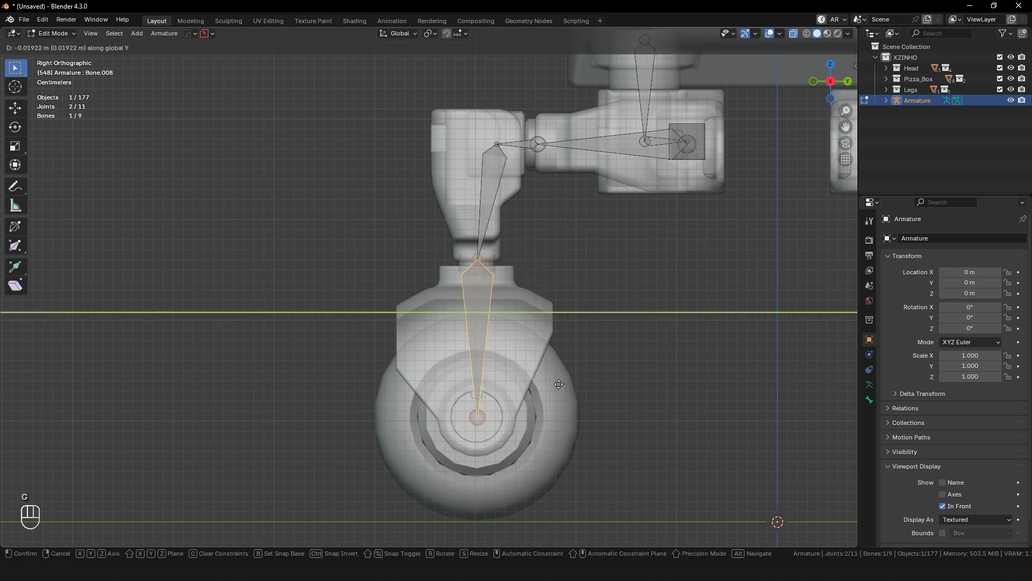
{"action": "left_click", "coordinate": [559, 384]}
{"action": "middle_click_drag", "start_coordinate": [559, 384], "coordinate": [592, 317]}
{"action": "key", "text": "alt+z"}
Step: Toggle Edit Mode and examine the leg's bone chain around the knee and wheel mount
{"action": "key", "text": "KP_3"}
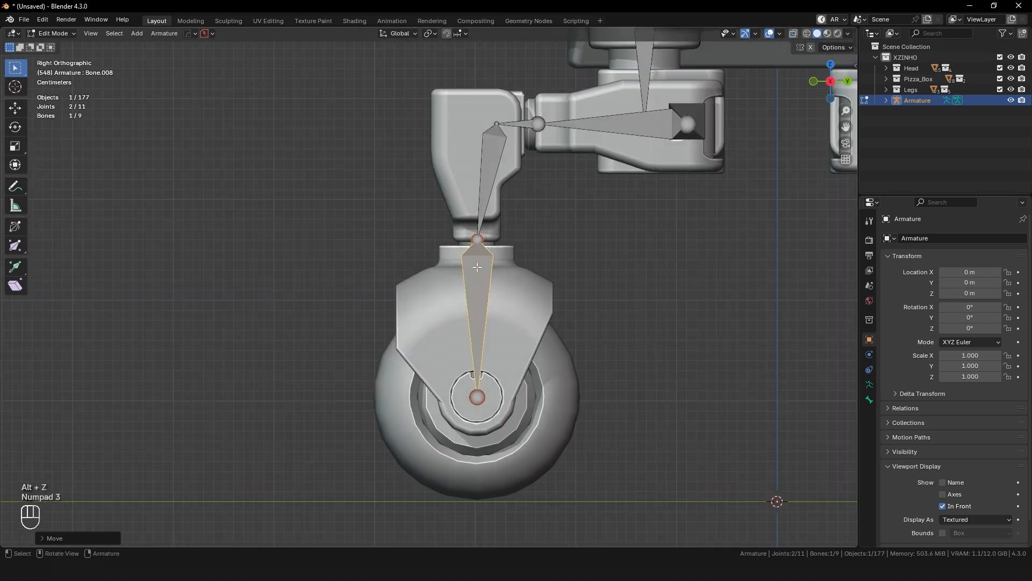
{"action": "scroll", "coordinate": [486, 223], "scroll_direction": "up", "scroll_amount": 7}
{"action": "middle_click_drag", "start_coordinate": [486, 223], "coordinate": [446, 350], "text": "shift"}
{"action": "key", "text": "KP_1"}
{"action": "key", "text": "Tab"}
{"action": "middle_click_drag", "start_coordinate": [538, 284], "coordinate": [519, 315]}
{"action": "scroll", "coordinate": [415, 315], "scroll_direction": "down", "scroll_amount": 8}
{"action": "middle_click_drag", "start_coordinate": [415, 315], "coordinate": [424, 292], "text": "shift"}
{"action": "scroll", "coordinate": [543, 288], "scroll_direction": "up", "scroll_amount": 3}
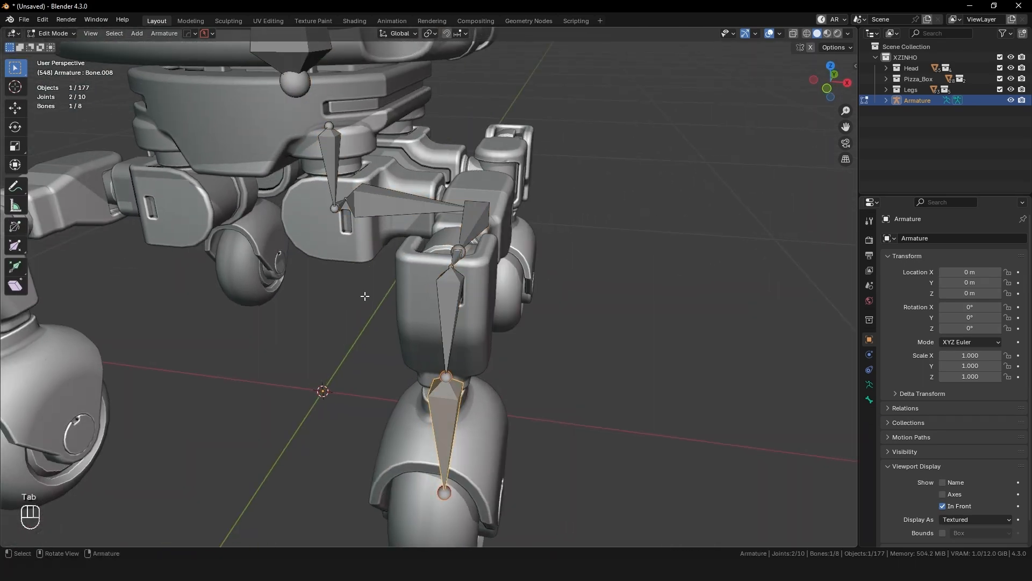
Step: In right side view, extrude a bone about 0.108 m along negative Y from the wheel axle joint past the wheel's edge
{"action": "key", "text": "Tab"}
{"action": "key", "text": "KP_3"}
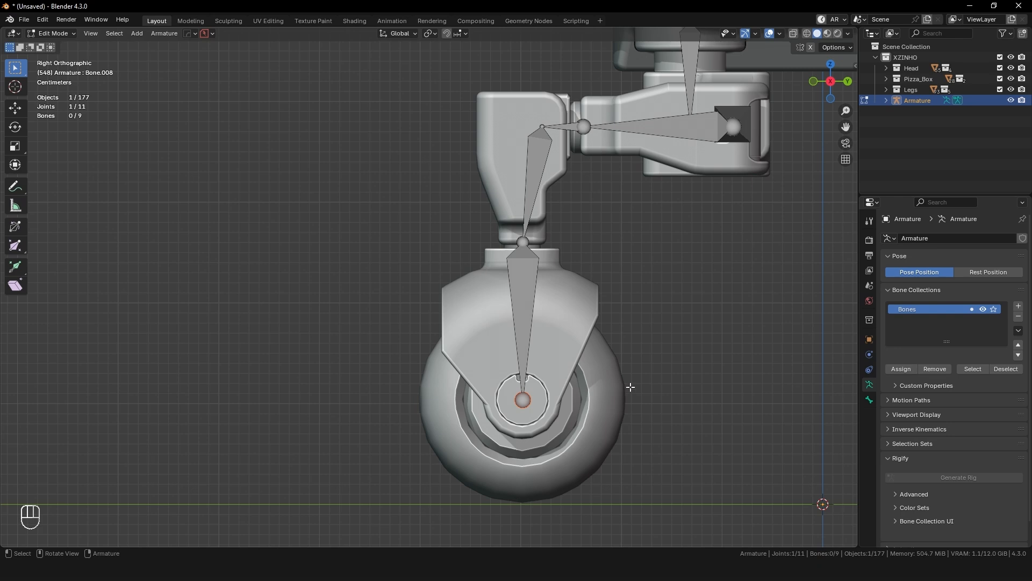
{"action": "key", "text": "e"}
{"action": "key", "text": "y"}
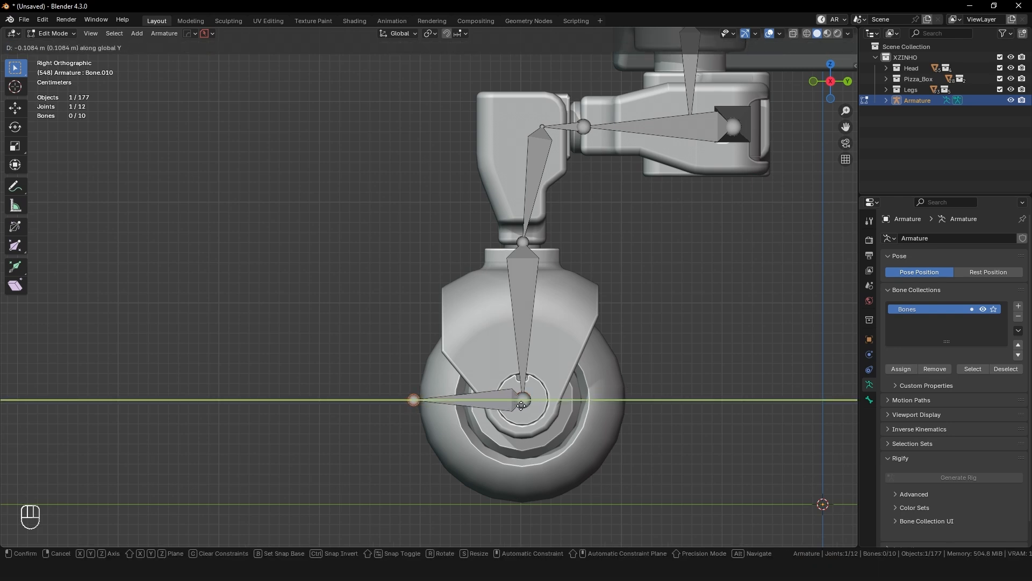
{"action": "left_click", "coordinate": [521, 405]}
Step: Clear the parent of the horizontal bone extruded from the wheel axle
{"action": "middle_click_drag", "start_coordinate": [521, 406], "coordinate": [527, 373], "text": "shift"}
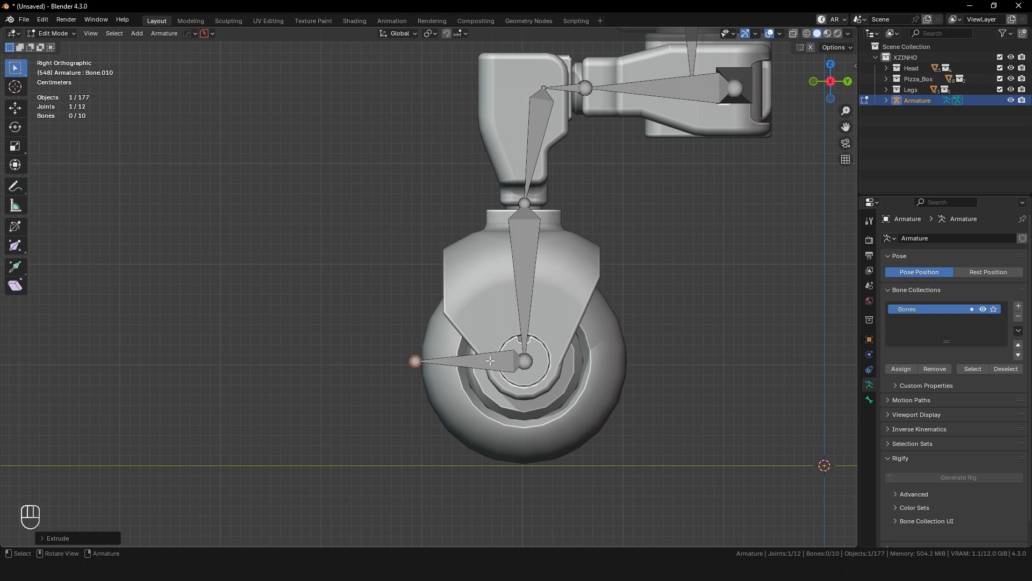
{"action": "scroll", "coordinate": [490, 361], "scroll_direction": "up", "scroll_amount": 1}
{"action": "scroll", "coordinate": [496, 365], "scroll_direction": "down", "scroll_amount": 2}
{"action": "middle_click_drag", "start_coordinate": [461, 324], "coordinate": [471, 363]}
{"action": "left_click", "coordinate": [480, 384]}
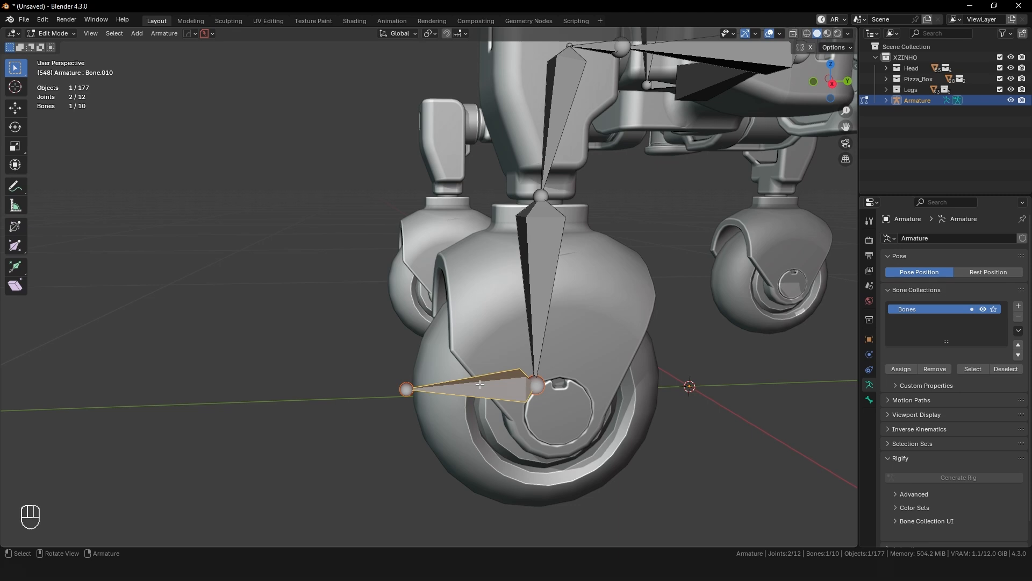
{"action": "key", "text": "alt+p"}
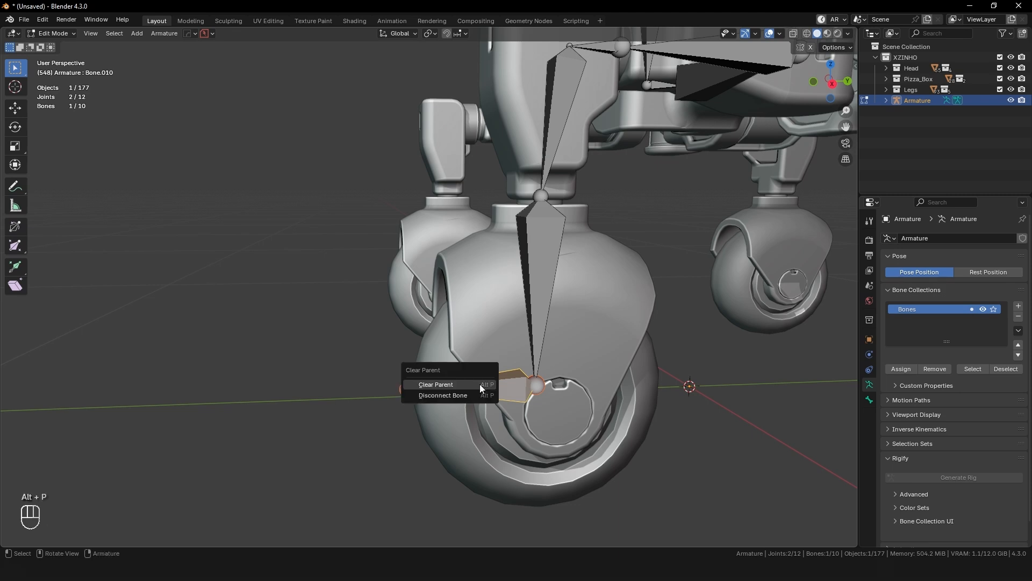
{"action": "left_click", "coordinate": [479, 383]}
Step: Try moving the unparented bone freely away from the wheel axle
{"action": "key", "text": "ctrl+z"}
{"action": "key", "text": "g"}
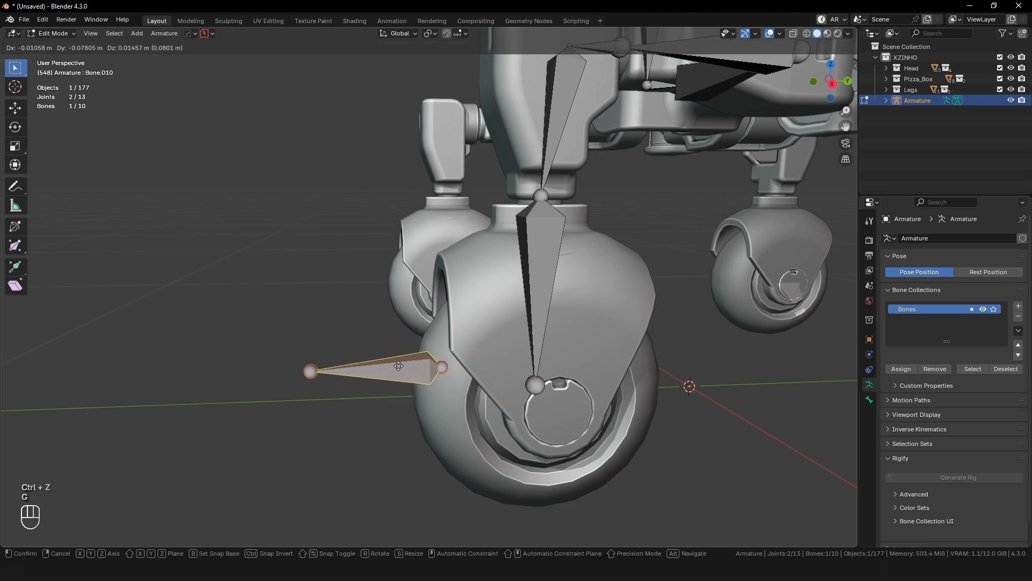
{"action": "left_click", "coordinate": [400, 304]}
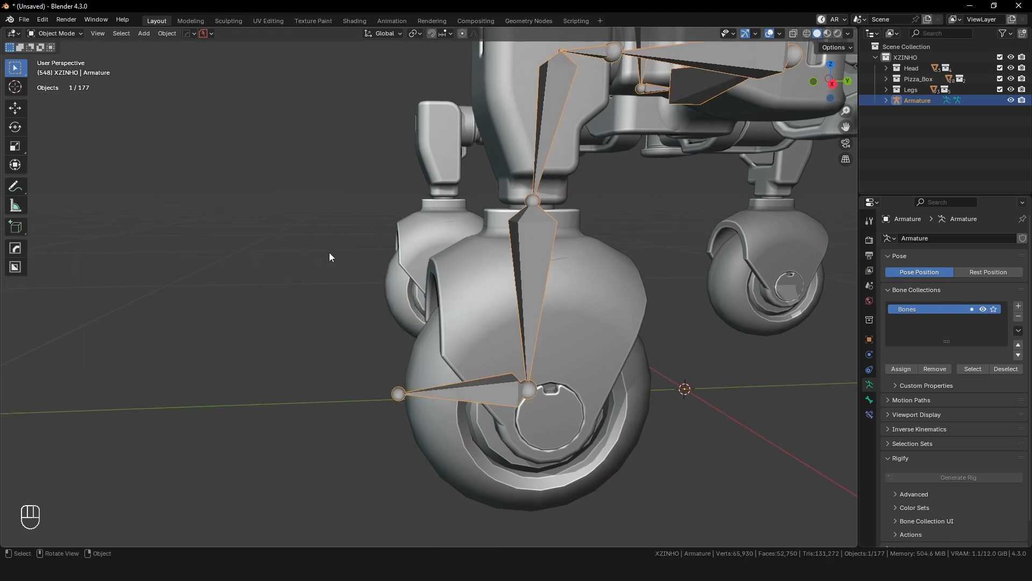
Step: In Pose Mode, add an IK constraint to the wheel mount bone with the unparented axle bone as its target
{"action": "left_click", "coordinate": [329, 254]}
{"action": "left_click", "coordinate": [532, 228]}
{"action": "key", "text": "ctrl+Tab"}
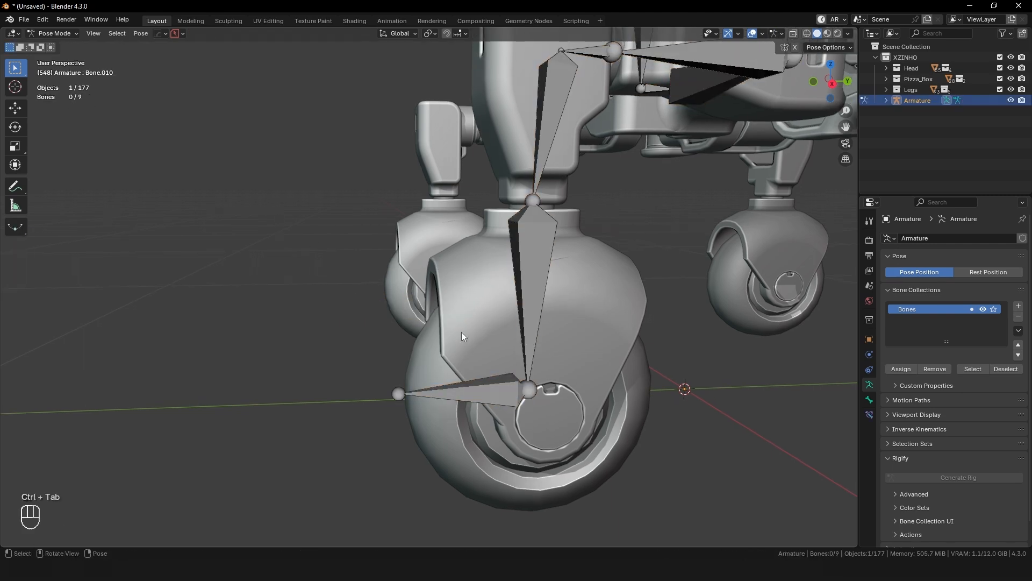
{"action": "left_click", "coordinate": [478, 390]}
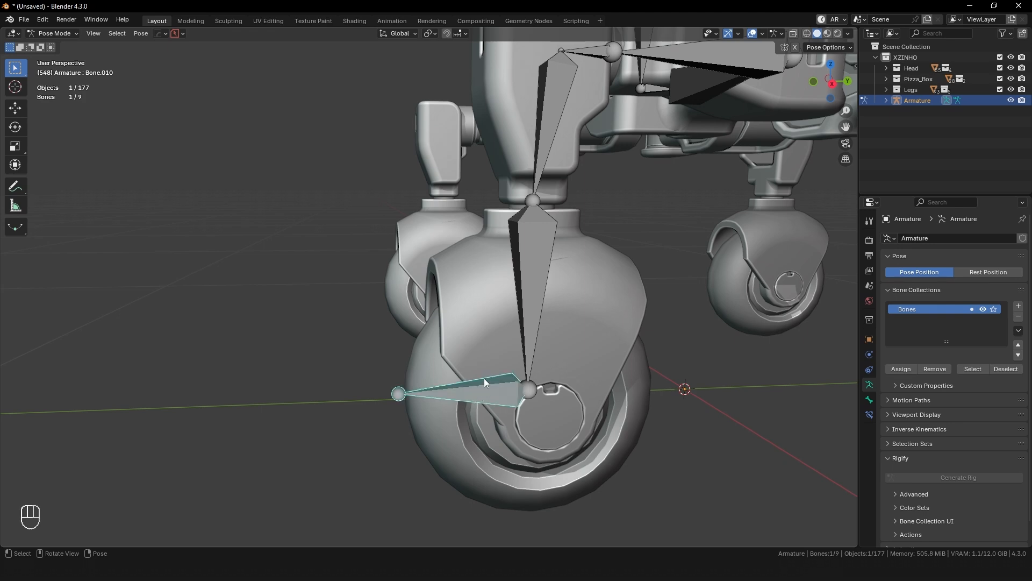
{"action": "left_click", "coordinate": [532, 271], "text": "shift"}
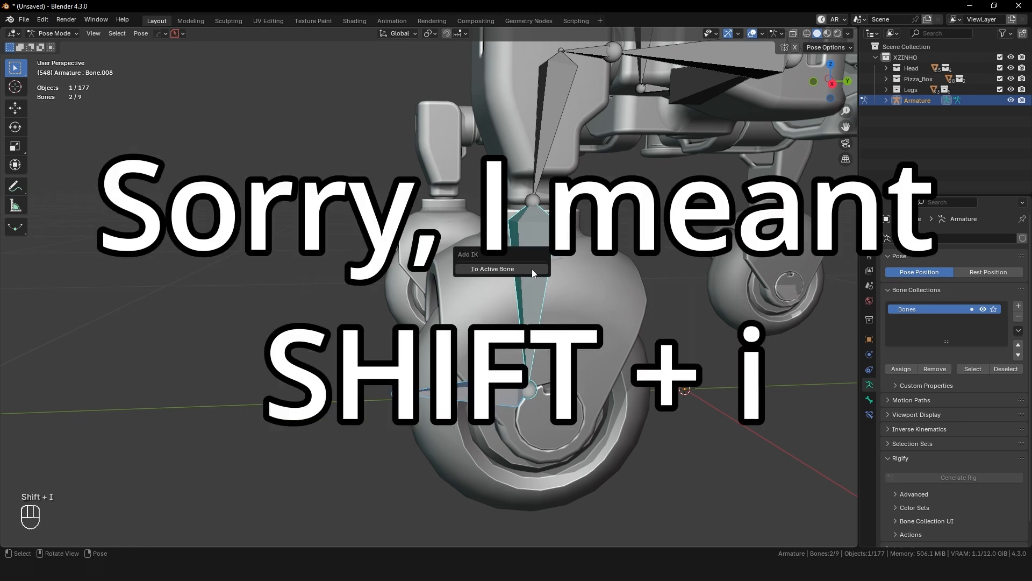
{"action": "left_click", "coordinate": [487, 272]}
Step: Test the IK chain by moving the target bone freely around the wheel
{"action": "middle_click_drag", "start_coordinate": [486, 272], "coordinate": [431, 389]}
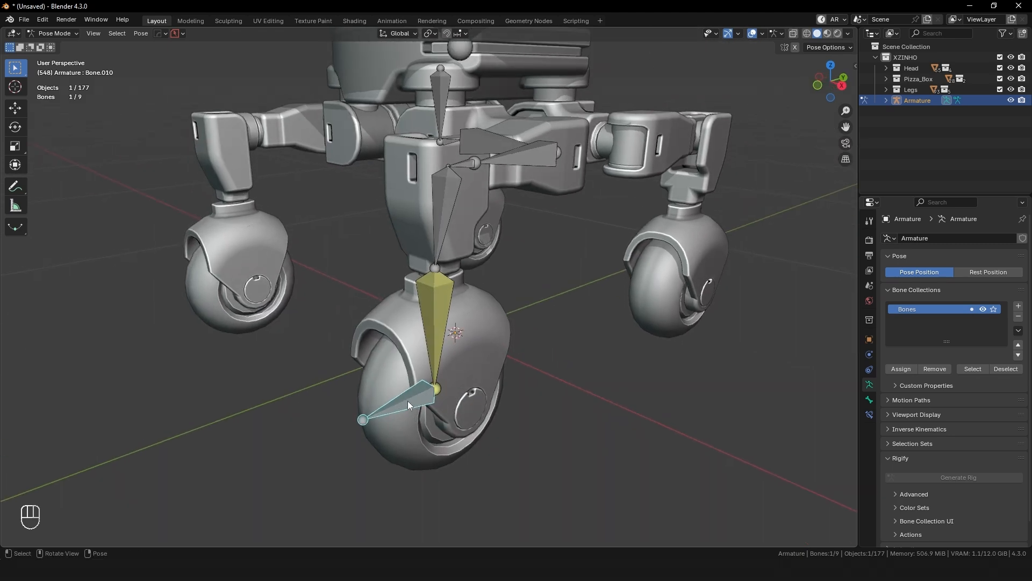
{"action": "key", "text": "g"}
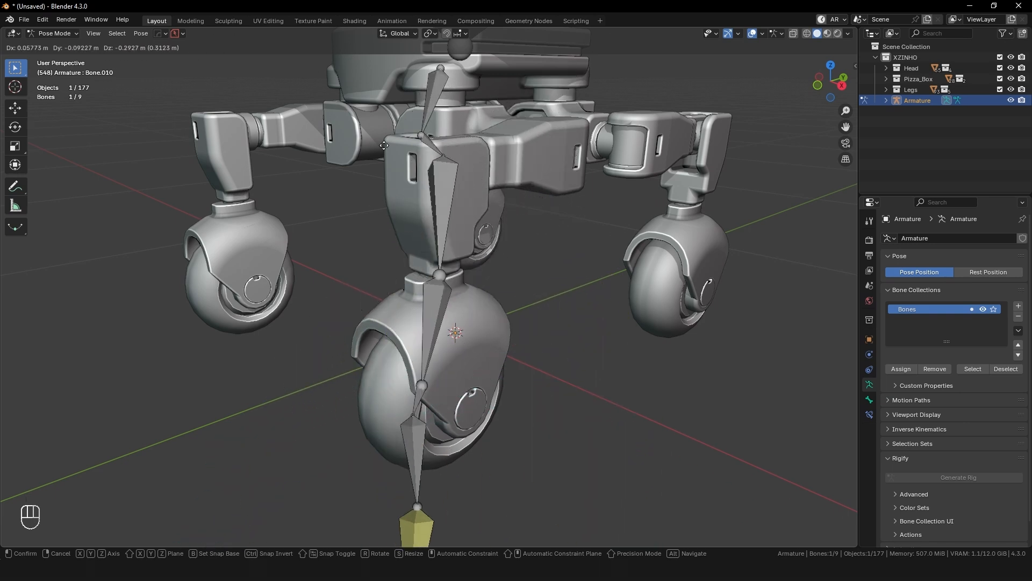
{"action": "left_click", "coordinate": [420, 205]}
{"action": "scroll", "coordinate": [420, 205], "scroll_direction": "down", "scroll_amount": 3}
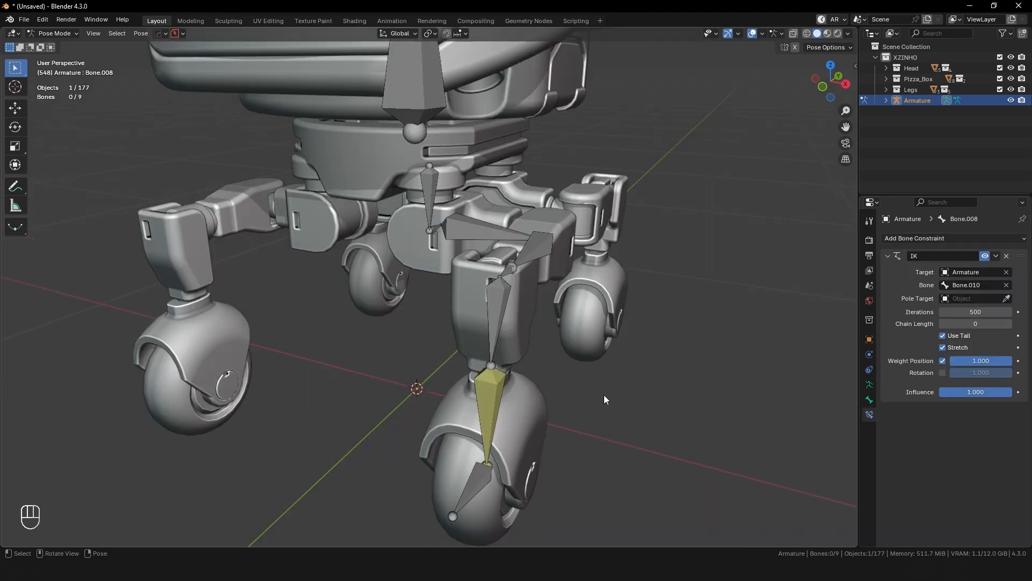
Step: Set the IK constraint's chain length to 1 on the wheel mount bone
{"action": "left_click", "coordinate": [491, 397]}
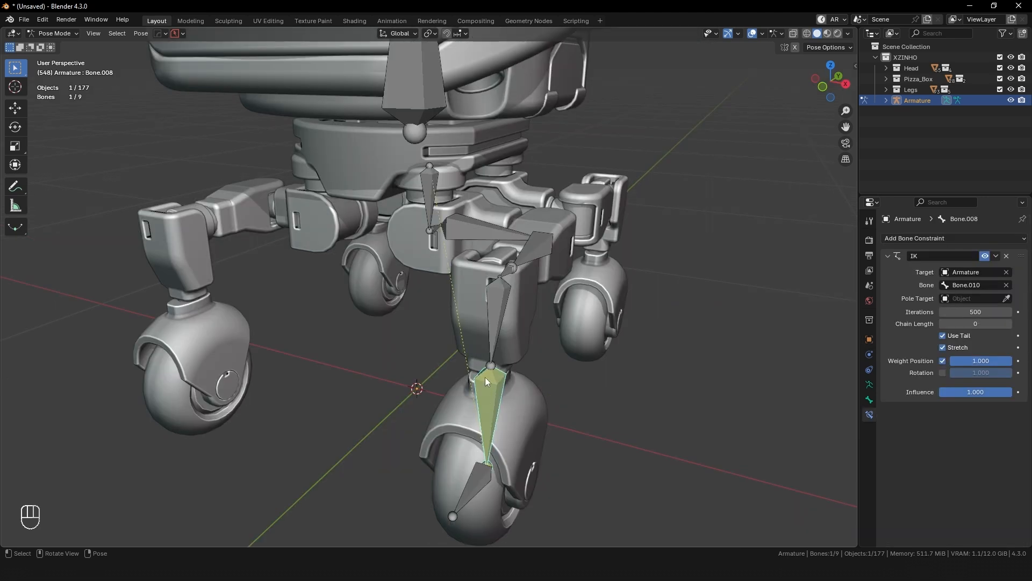
{"action": "middle_click_drag", "start_coordinate": [455, 393], "coordinate": [602, 420]}
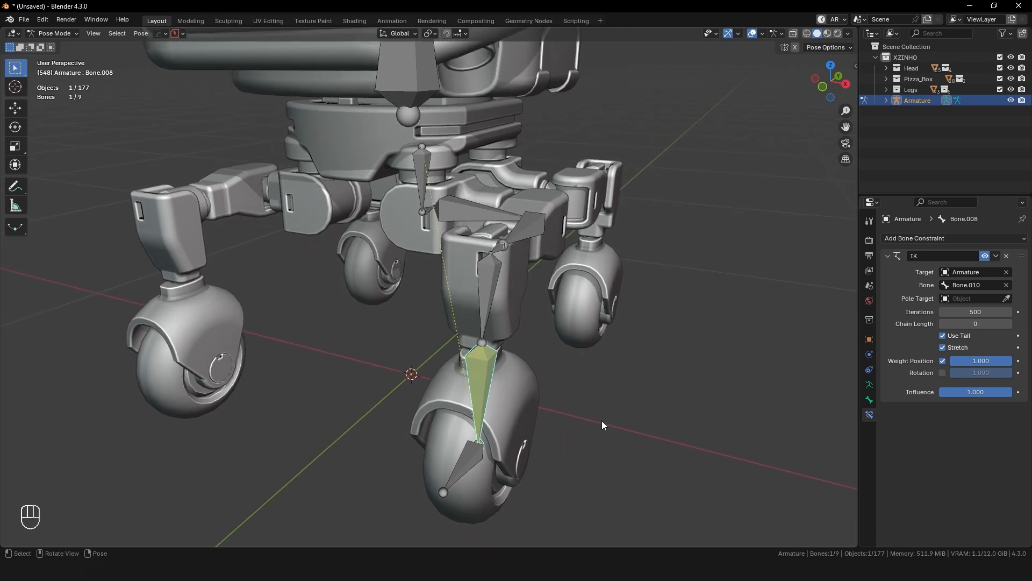
{"action": "left_click", "coordinate": [1009, 324]}
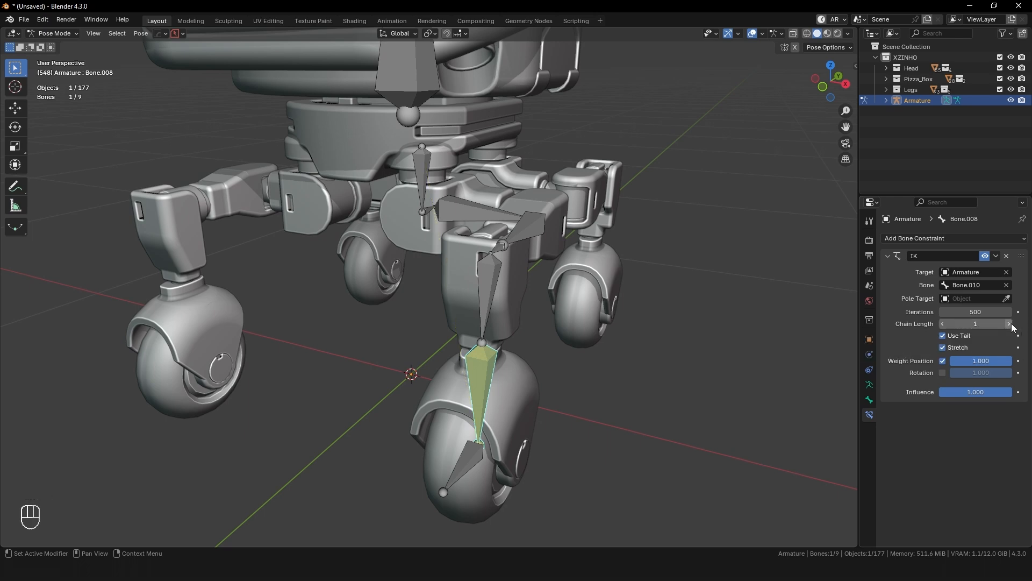
Step: Test the single-bone IK chain by moving the axle target bone freely, and undo the move
{"action": "left_click", "coordinate": [463, 450]}
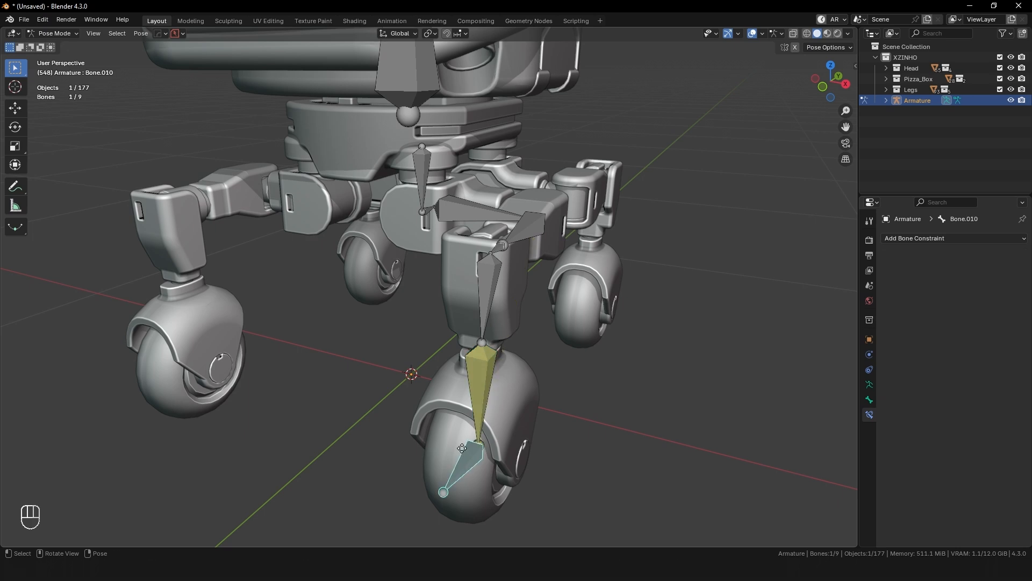
{"action": "key", "text": "g"}
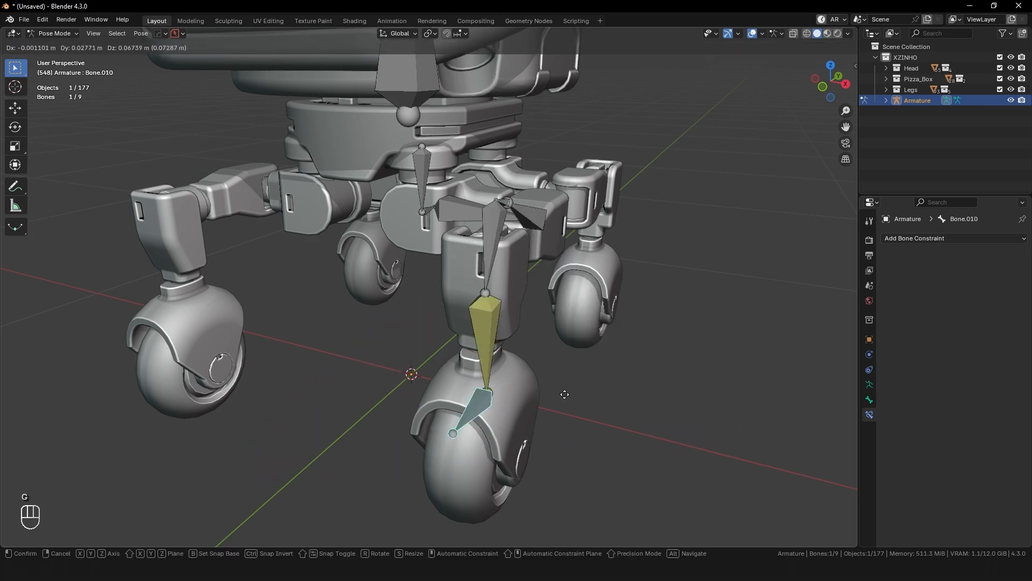
{"action": "left_click", "coordinate": [529, 430]}
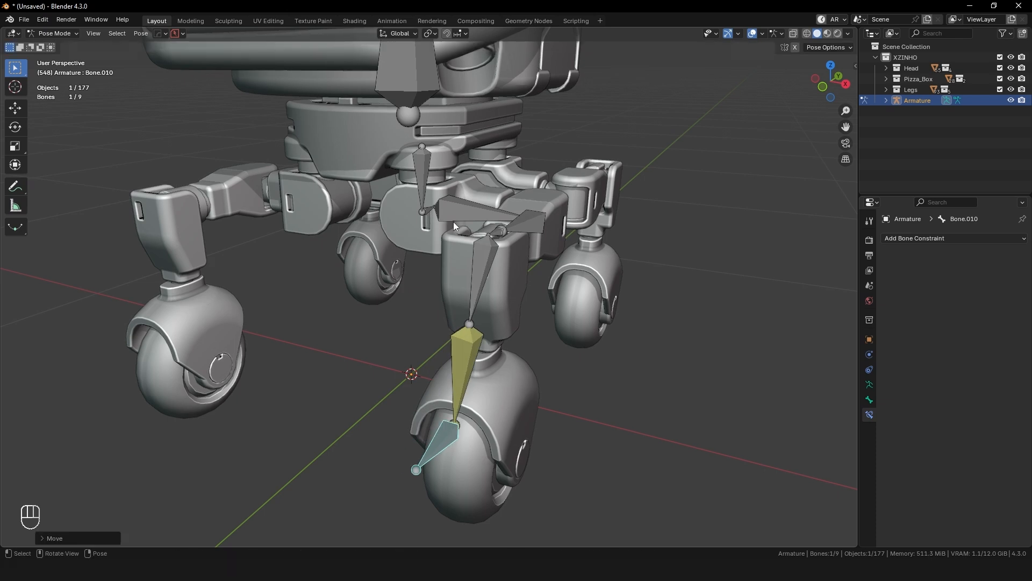
{"action": "key", "text": "ctrl+z"}
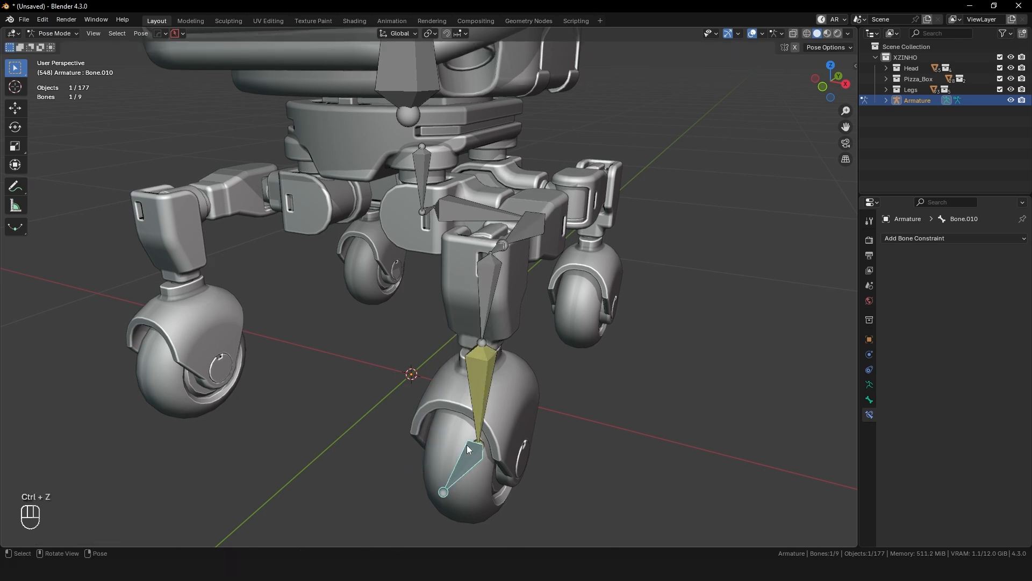
Step: Set the wheel mount bone's IK chain length to 6 and try out the longer chain by moving the target bone
{"action": "middle_click_drag", "start_coordinate": [491, 379], "coordinate": [542, 367], "text": "shift"}
{"action": "left_click", "coordinate": [504, 353]}
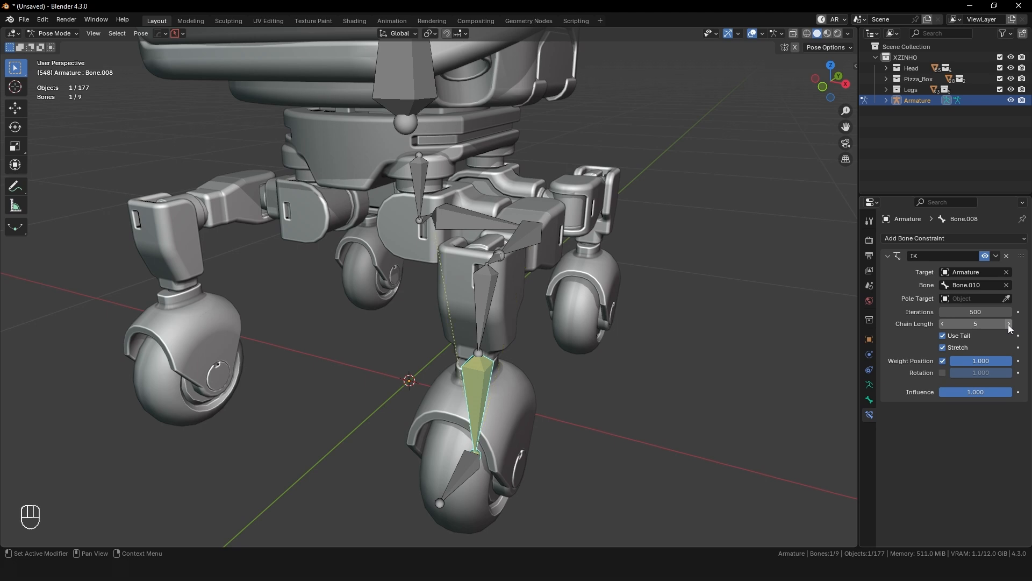
{"action": "left_click", "coordinate": [456, 463]}
{"action": "key", "text": "g"}
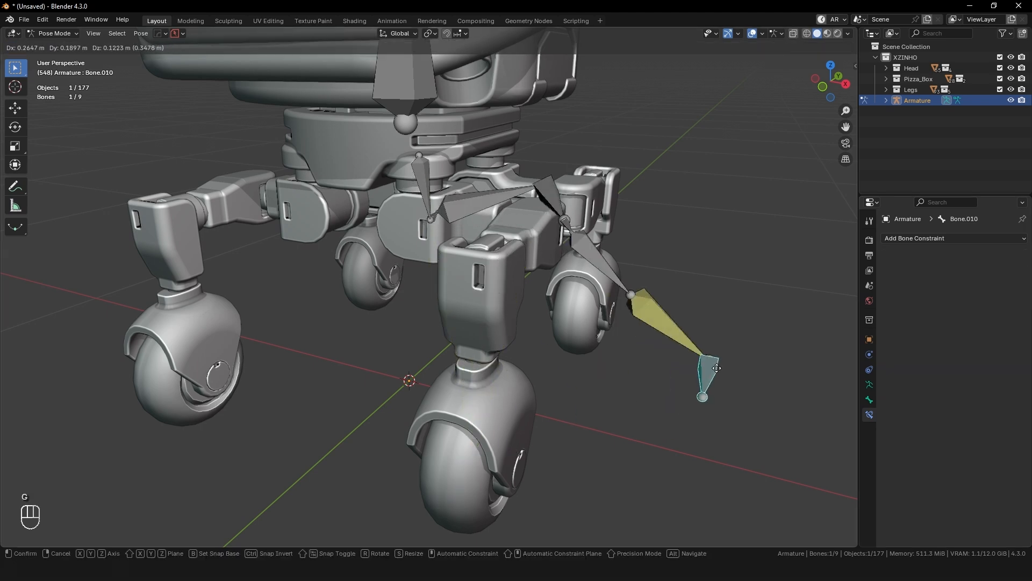
{"action": "right_click", "coordinate": [492, 415]}
{"action": "key", "text": "ctrl+z"}
Step: Test the leg's IK by rotating the wheel mount bone and moving the axle target bone, restoring the pose each time
{"action": "middle_click_drag", "start_coordinate": [471, 281], "coordinate": [426, 286]}
{"action": "key", "text": "g"}
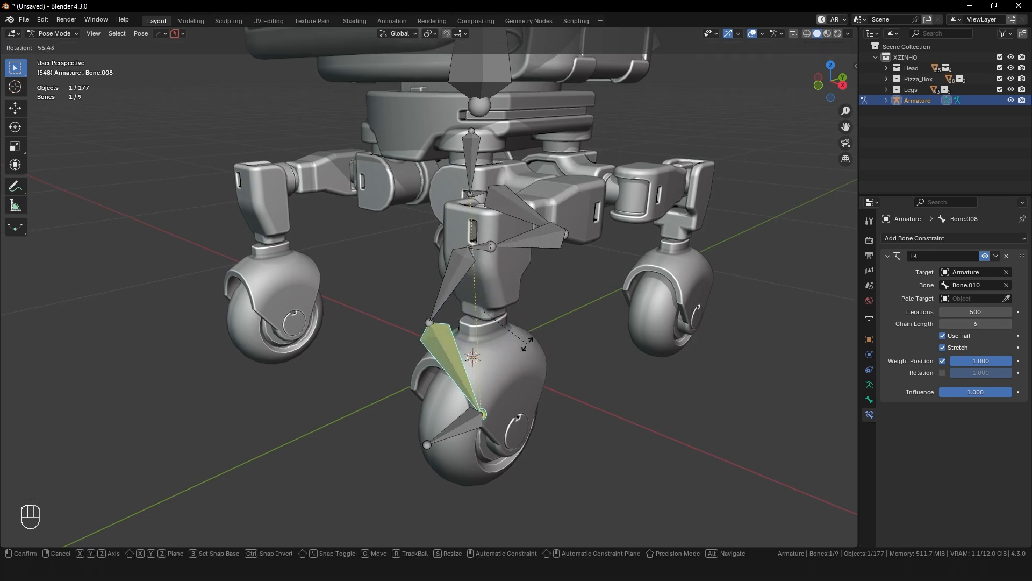
{"action": "left_click", "coordinate": [497, 341]}
{"action": "key", "text": "ctrl+z"}
{"action": "left_click", "coordinate": [466, 427]}
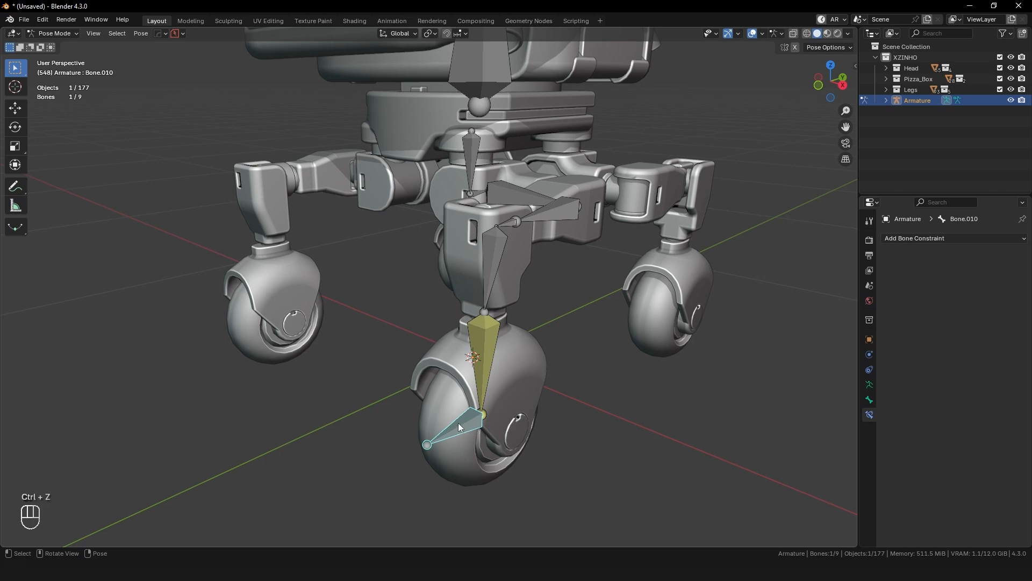
{"action": "key", "text": "g"}
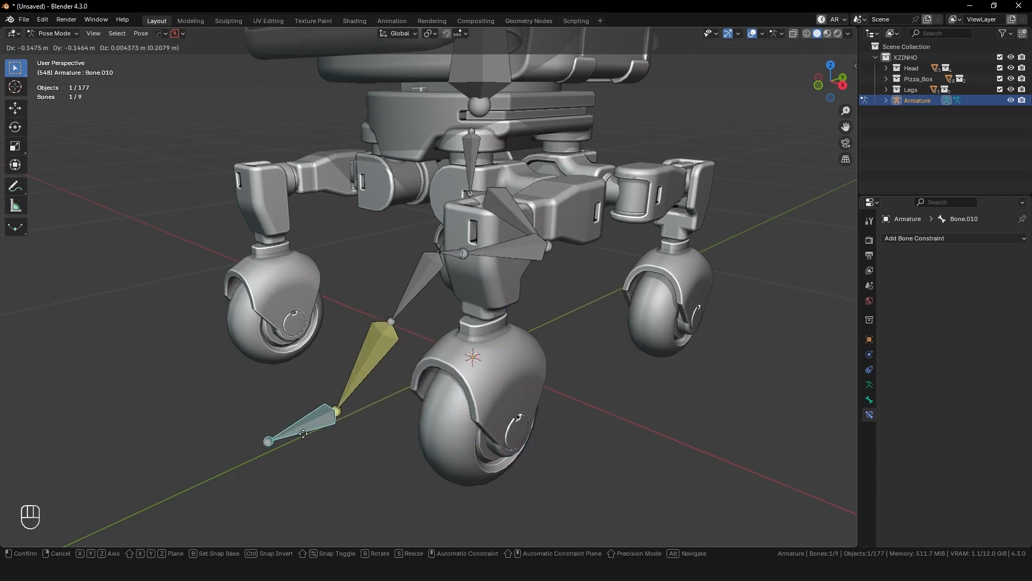
{"action": "left_click", "coordinate": [439, 438]}
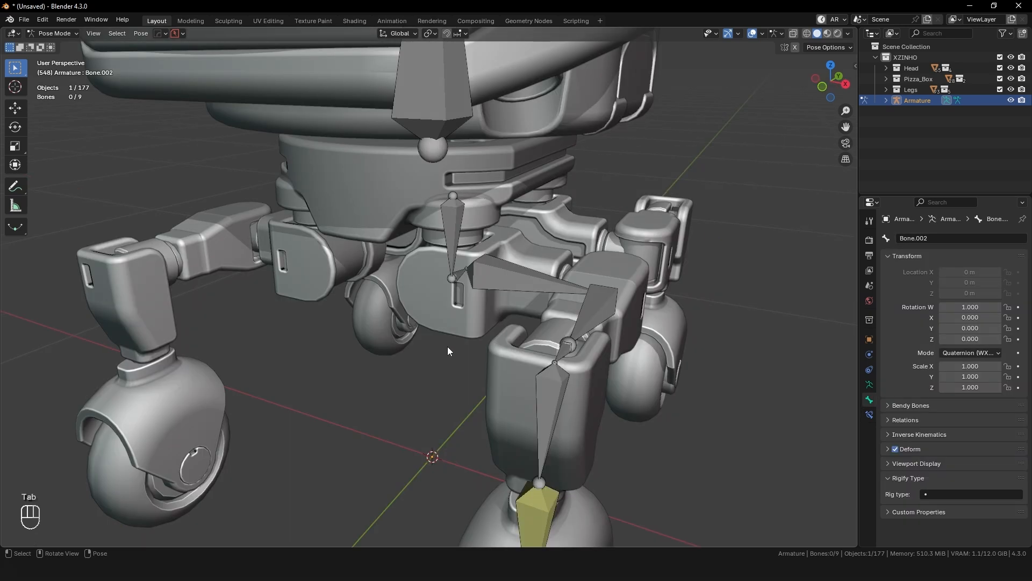
Step: Switch the armature to Object Mode and turn on bone names in its viewport display
{"action": "scroll", "coordinate": [447, 346], "scroll_direction": "down", "scroll_amount": 1}
{"action": "mouse_move", "coordinate": [430, 328]}
{"action": "middle_mouse_down", "text": "shift"}
{"action": "mouse_move", "coordinate": [412, 295]}
{"action": "mouse_move", "coordinate": [427, 281]}
{"action": "mouse_move", "coordinate": [415, 327]}
{"action": "middle_mouse_up", "text": "shift"}
{"action": "scroll", "coordinate": [415, 327], "scroll_direction": "down", "scroll_amount": 1}
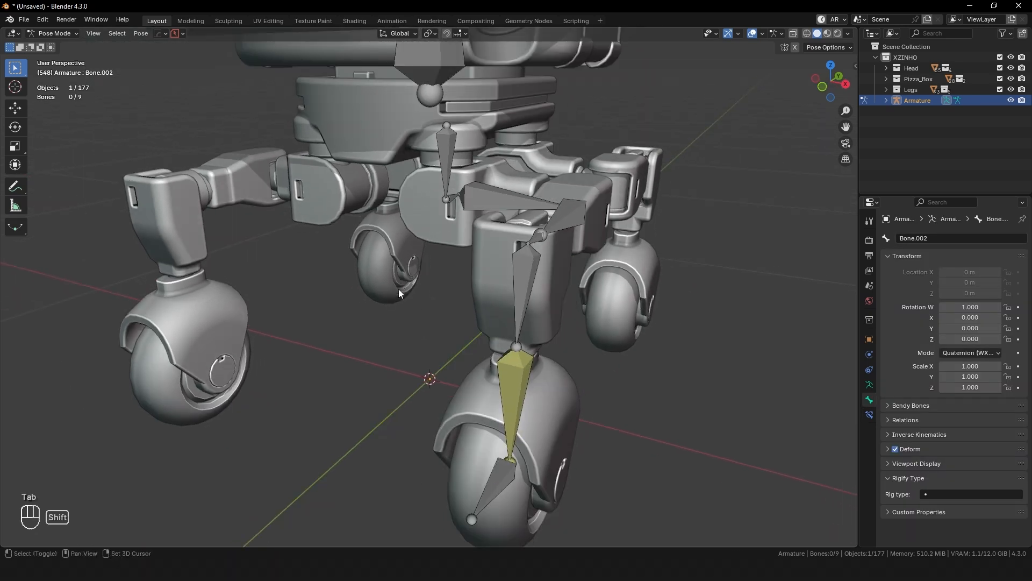
{"action": "middle_click_drag", "start_coordinate": [432, 166], "coordinate": [456, 237], "text": "shift"}
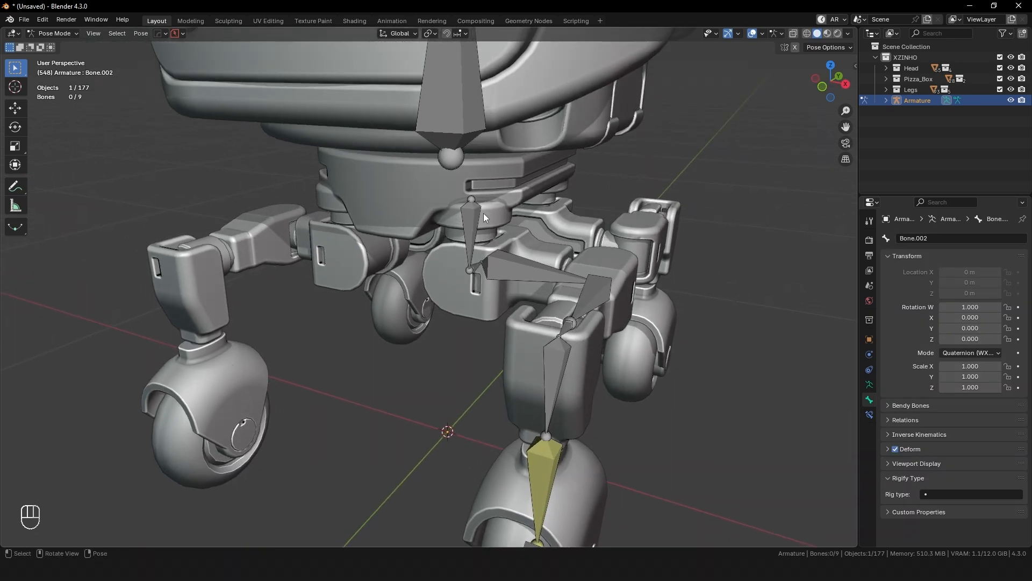
{"action": "middle_click_drag", "start_coordinate": [412, 278], "coordinate": [427, 278]}
{"action": "middle_click_drag", "start_coordinate": [416, 321], "coordinate": [443, 366], "text": "shift"}
{"action": "scroll", "coordinate": [427, 326], "scroll_direction": "down", "scroll_amount": 2}
{"action": "key", "text": "ctrl+Tab"}
{"action": "key", "text": "ctrl+Tab"}
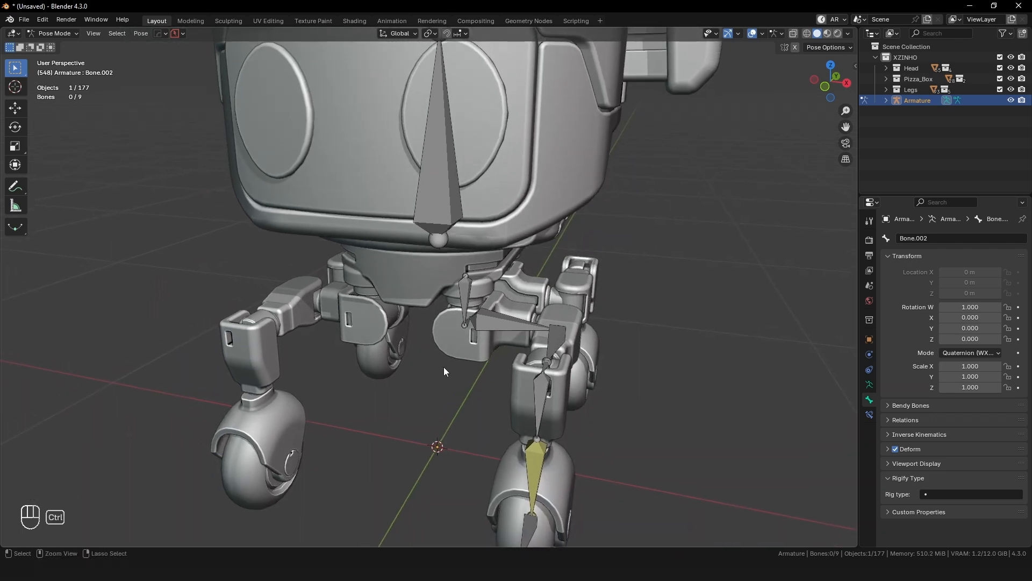
{"action": "key", "text": "ctrl+Tab"}
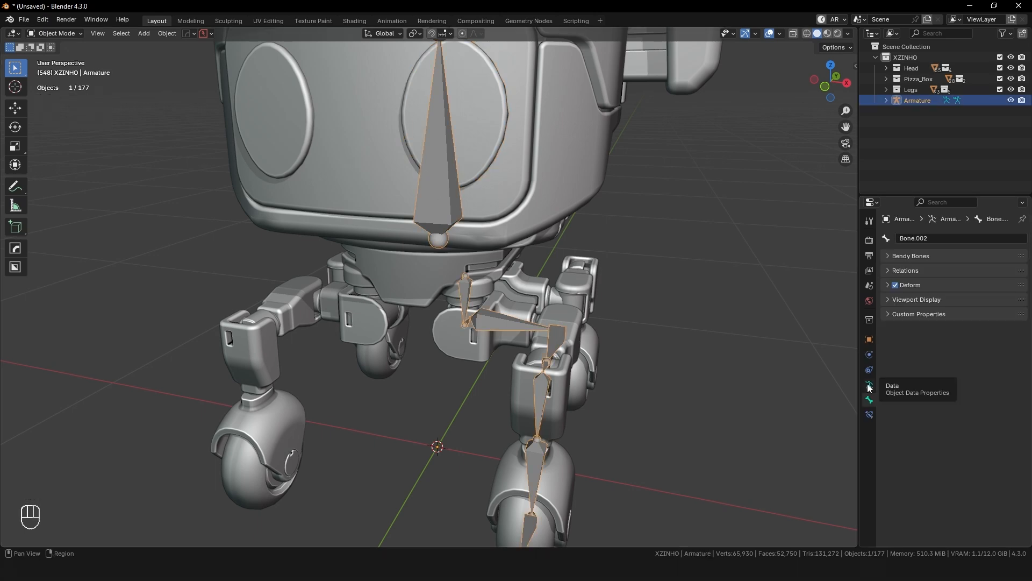
{"action": "left_click", "coordinate": [869, 385]}
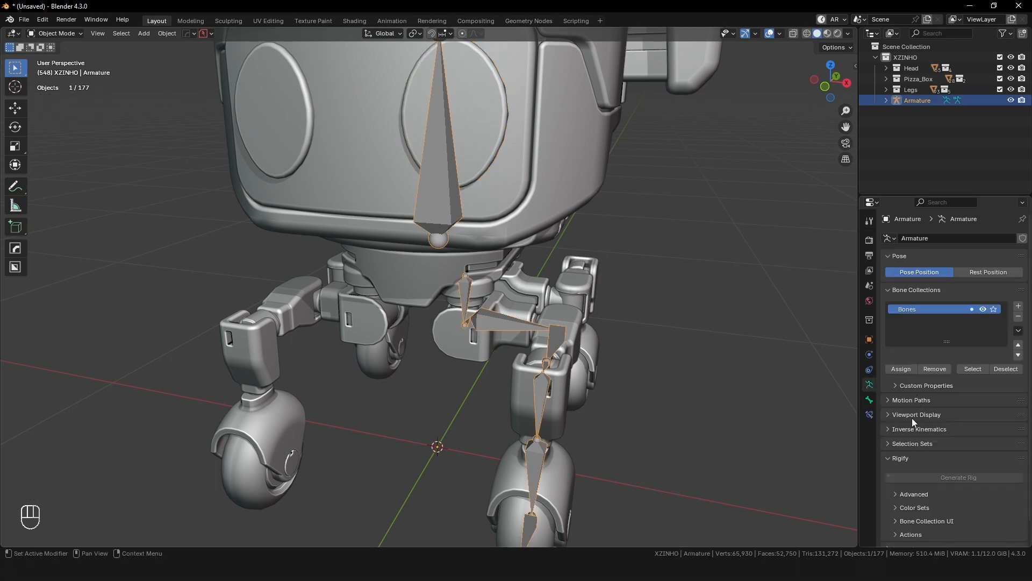
{"action": "left_click", "coordinate": [887, 414]}
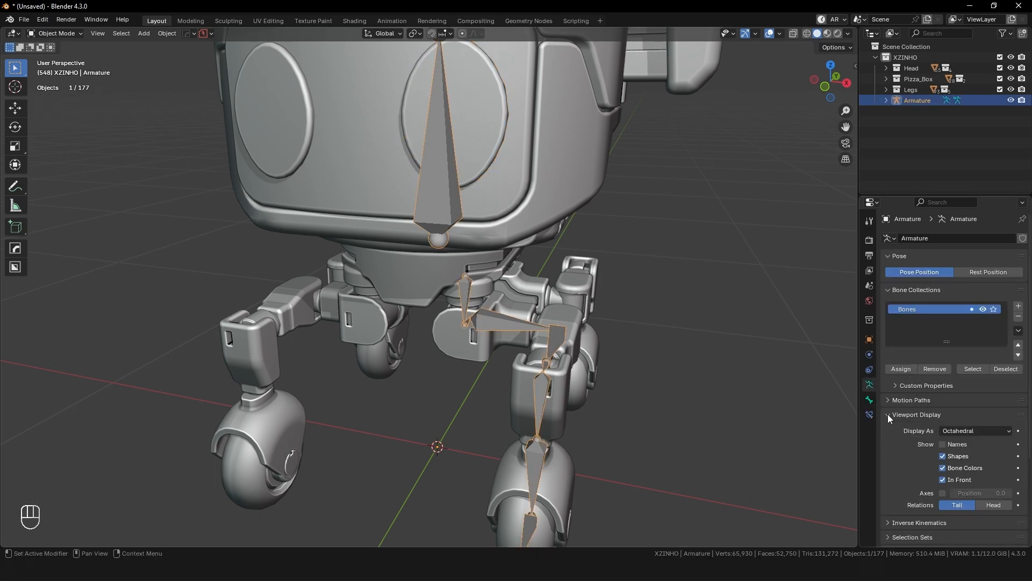
{"action": "left_click", "coordinate": [942, 445]}
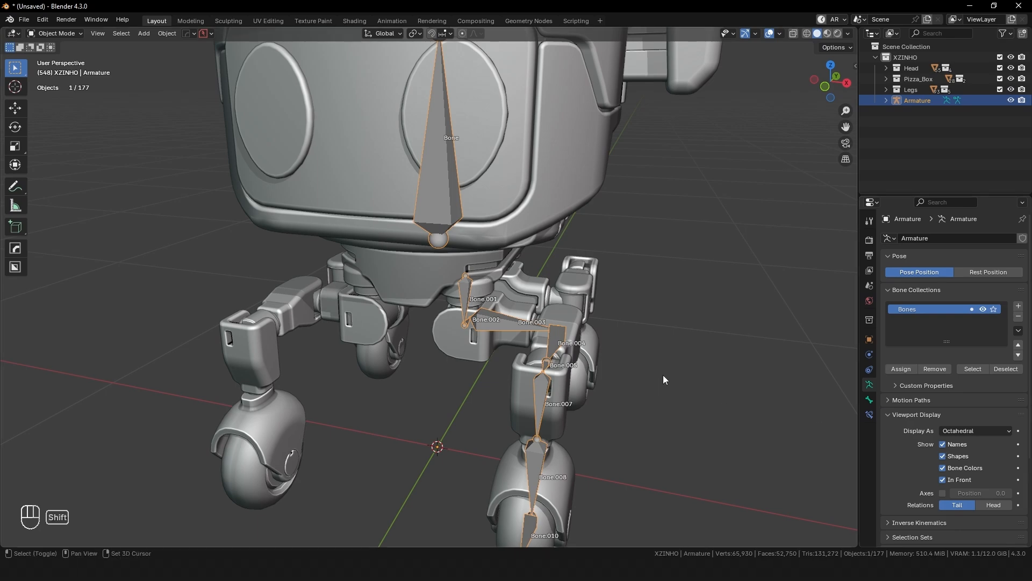
Step: In Edit Mode, select all eight bones of the front leg and batch rename them by adding the suffix front_l
{"action": "middle_click_drag", "start_coordinate": [657, 379], "coordinate": [633, 356], "text": "shift"}
{"action": "scroll", "coordinate": [456, 291], "scroll_direction": "up", "scroll_amount": 2}
{"action": "middle_click_drag", "start_coordinate": [456, 291], "coordinate": [432, 270]}
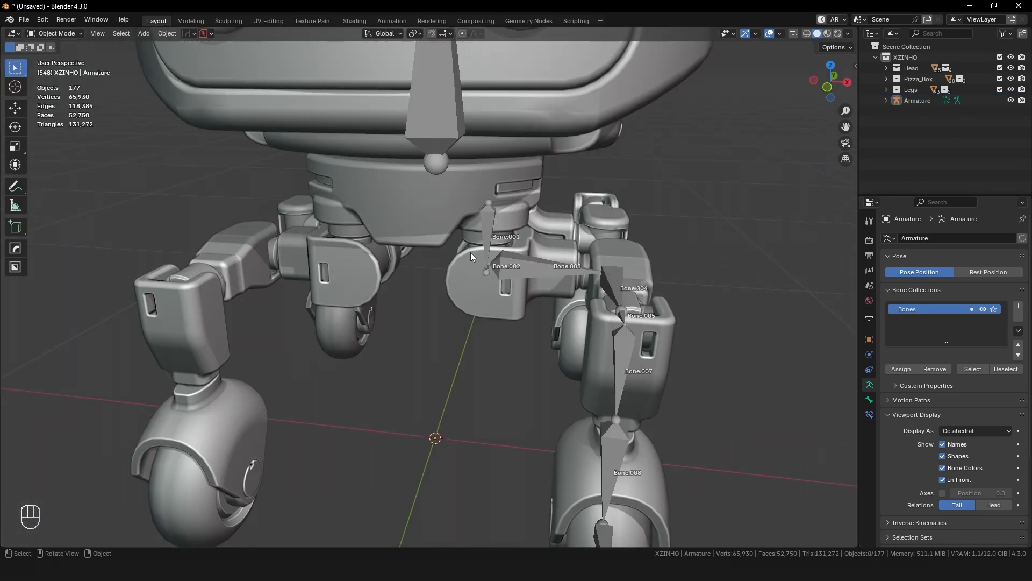
{"action": "middle_click_drag", "start_coordinate": [471, 237], "coordinate": [438, 232], "text": "shift"}
{"action": "left_click", "coordinate": [406, 228]}
{"action": "scroll", "coordinate": [445, 242], "scroll_direction": "up", "scroll_amount": 2}
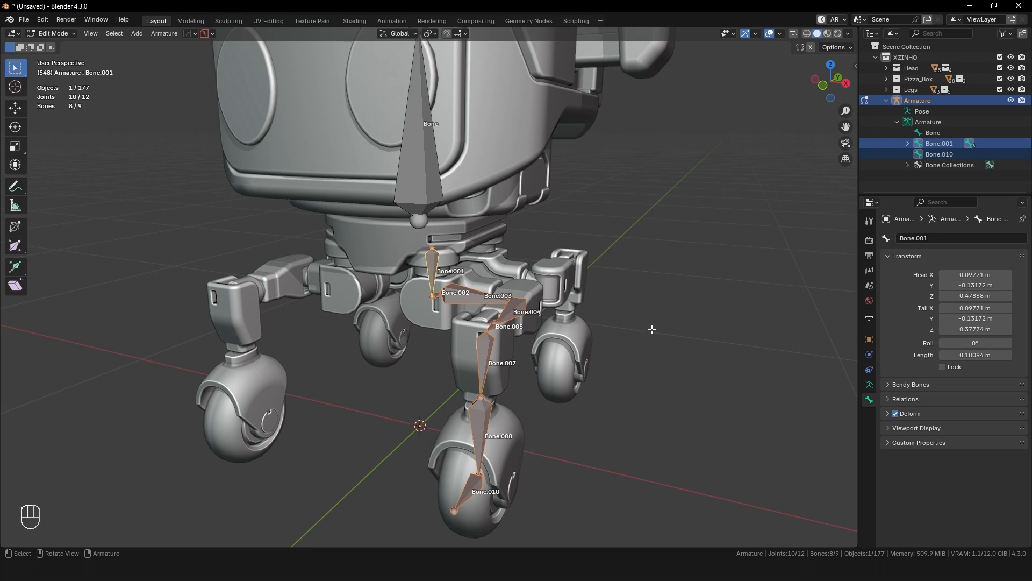
{"action": "middle_click_drag", "start_coordinate": [652, 329], "coordinate": [574, 299]}
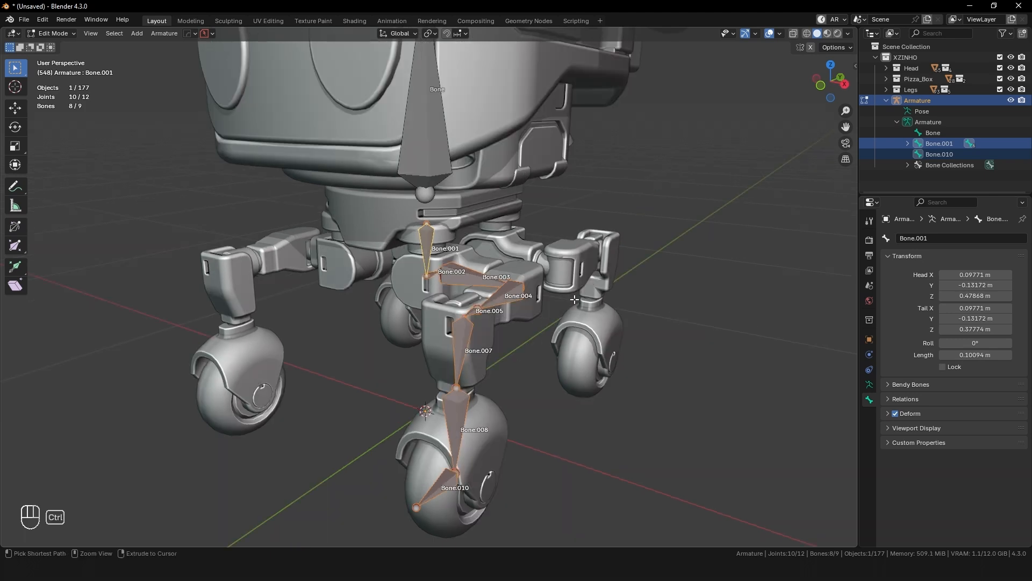
{"action": "key", "text": "ctrl+F2"}
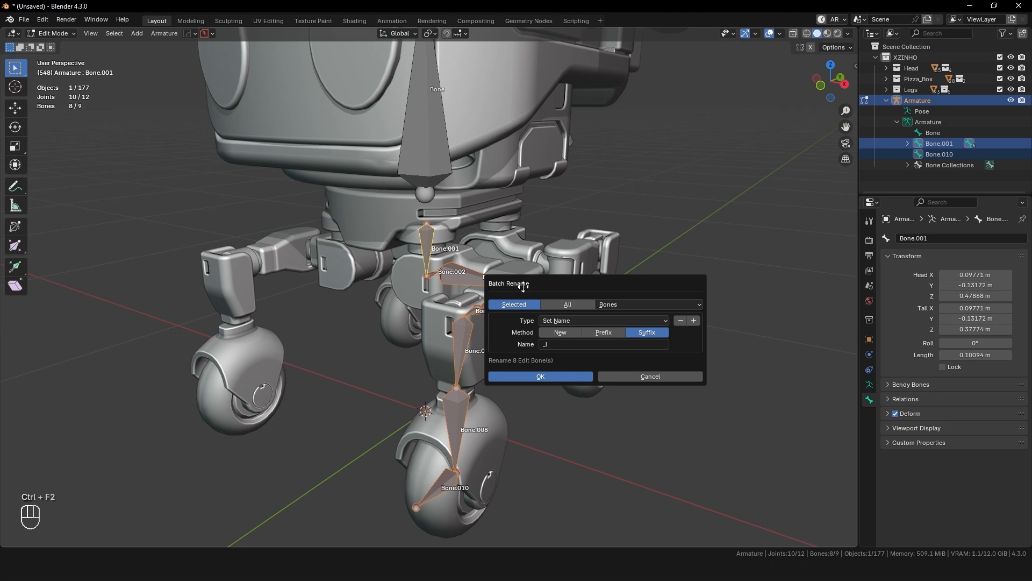
{"action": "left_click_drag", "start_coordinate": [523, 287], "coordinate": [493, 268]}
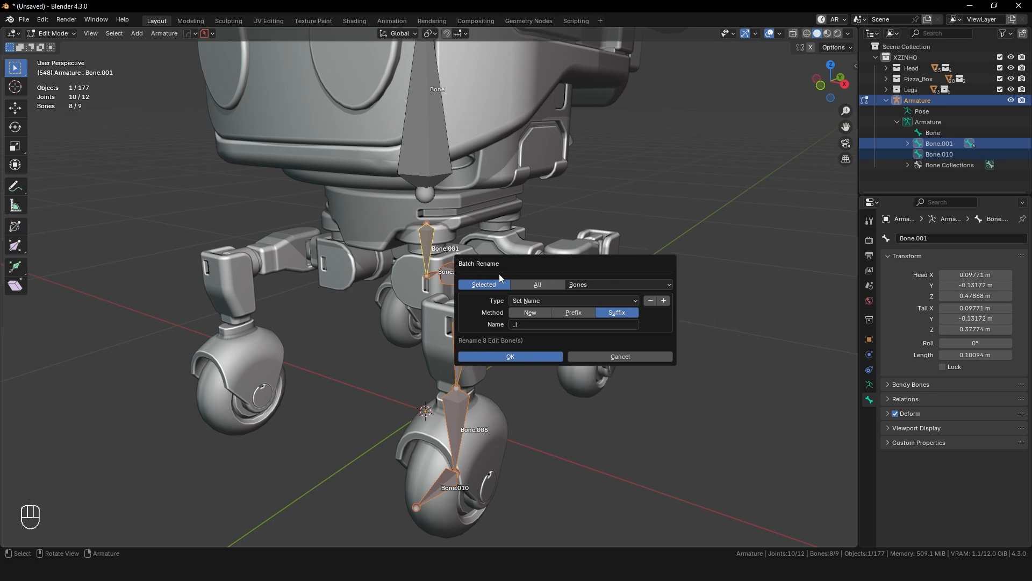
{"action": "left_click", "coordinate": [601, 282]}
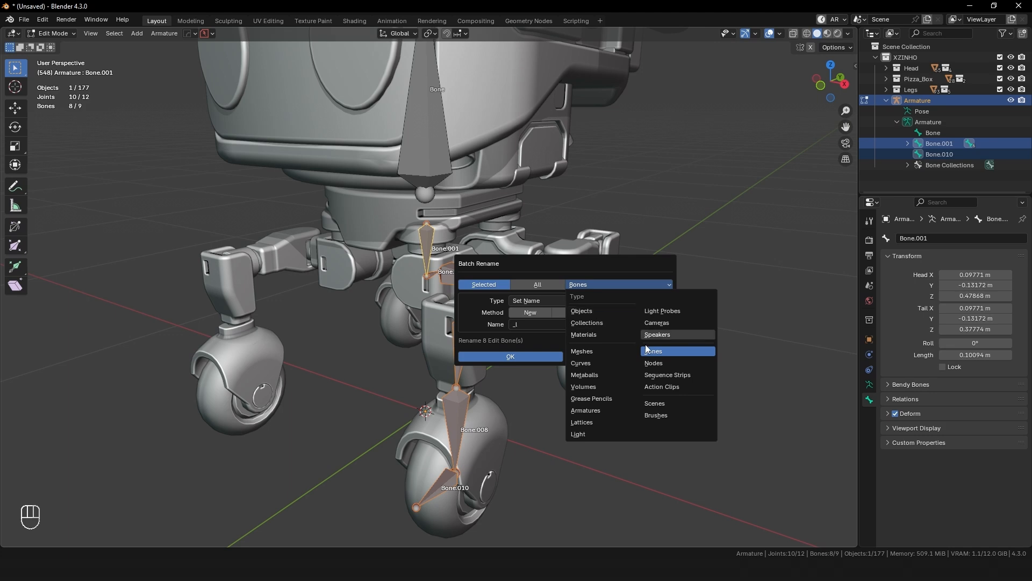
{"action": "left_click", "coordinate": [536, 302]}
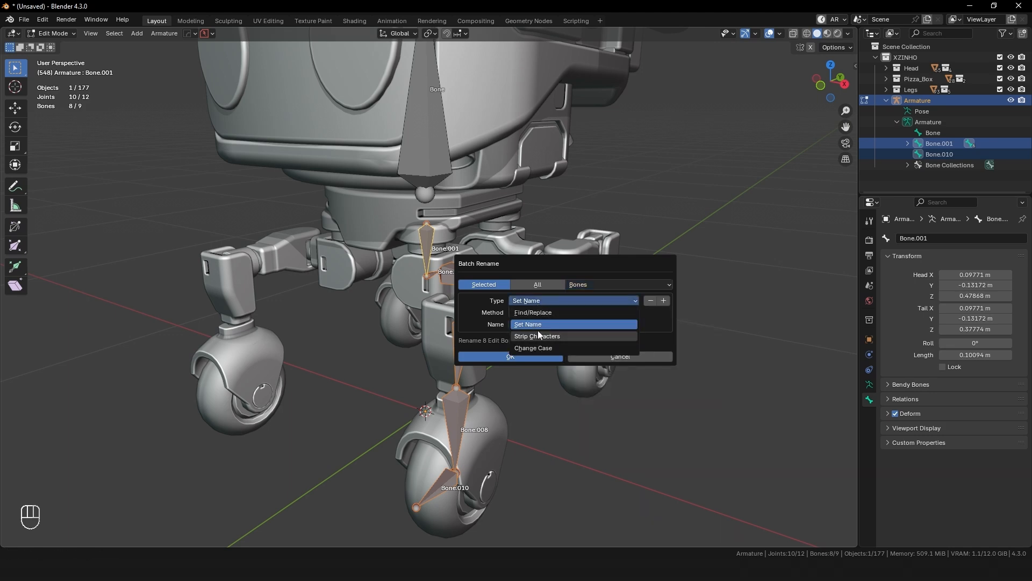
{"action": "left_click", "coordinate": [540, 325]}
{"action": "left_click", "coordinate": [542, 324]}
{"action": "type", "text": "front_"}
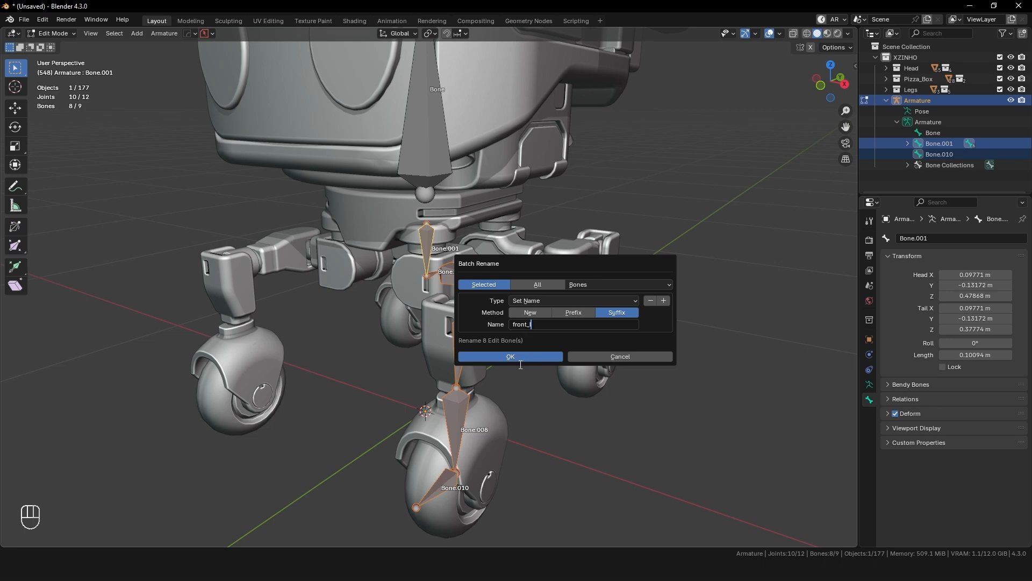
{"action": "left_click", "coordinate": [510, 357]}
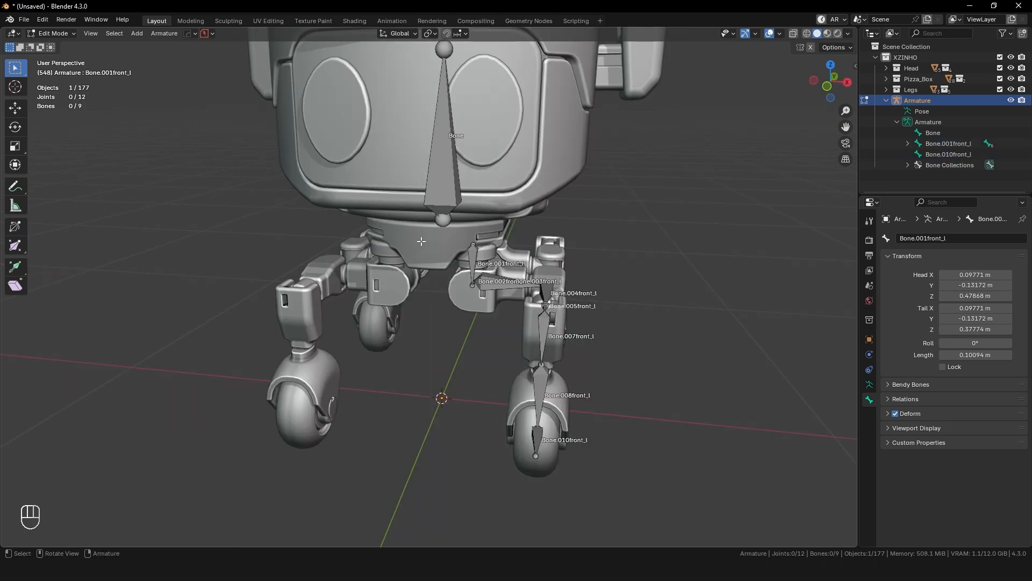
Step: Try to symmetrize the renamed front leg bones, and inspect the legs from several angles
{"action": "left_click_drag", "start_coordinate": [434, 247], "coordinate": [683, 508]}
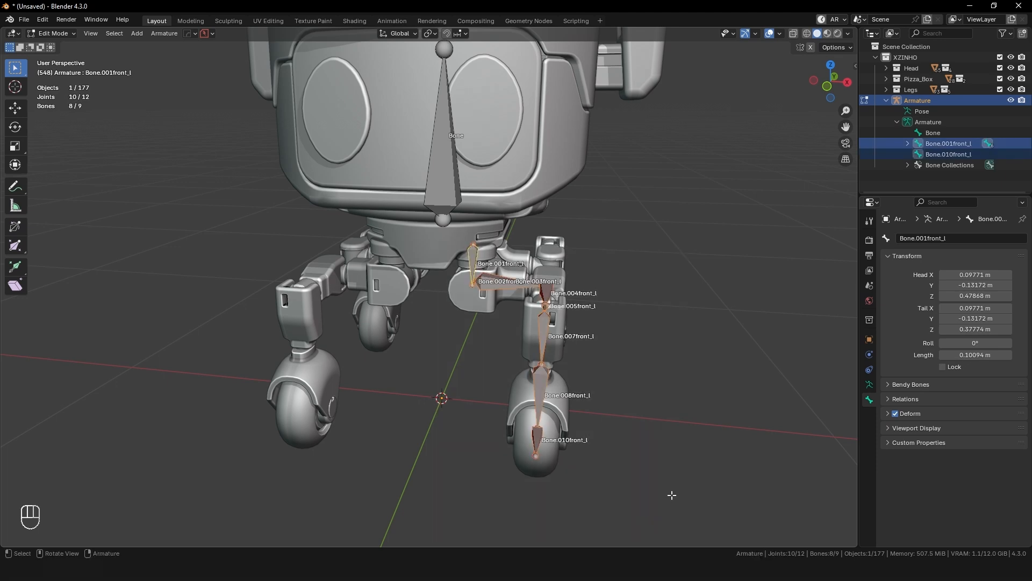
{"action": "left_click", "coordinate": [166, 35]}
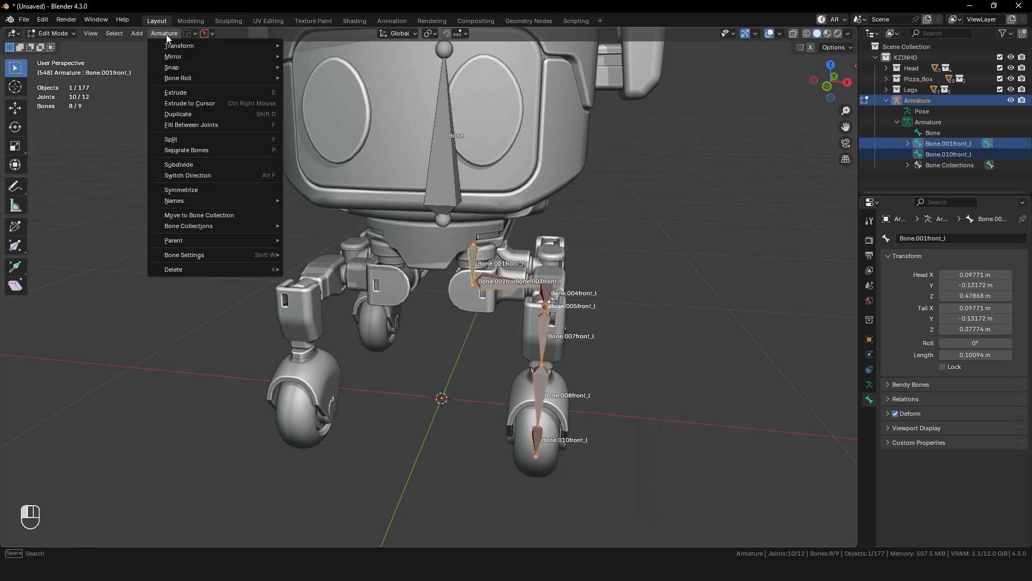
{"action": "left_click", "coordinate": [214, 190]}
{"action": "middle_click_drag", "start_coordinate": [233, 212], "coordinate": [392, 258]}
{"action": "scroll", "coordinate": [484, 317], "scroll_direction": "up", "scroll_amount": 3}
{"action": "middle_click_drag", "start_coordinate": [508, 318], "coordinate": [382, 328], "text": "shift"}
{"action": "middle_click_drag", "start_coordinate": [382, 342], "coordinate": [366, 276], "text": "shift"}
{"action": "scroll", "coordinate": [367, 276], "scroll_direction": "down", "scroll_amount": 3}
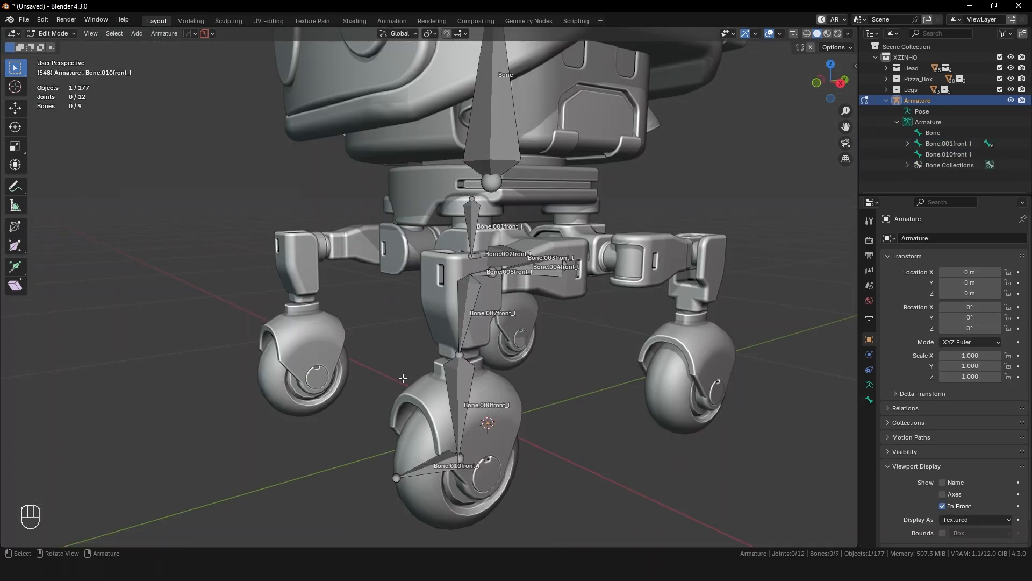
{"action": "middle_click_drag", "start_coordinate": [433, 376], "coordinate": [444, 381], "text": "shift"}
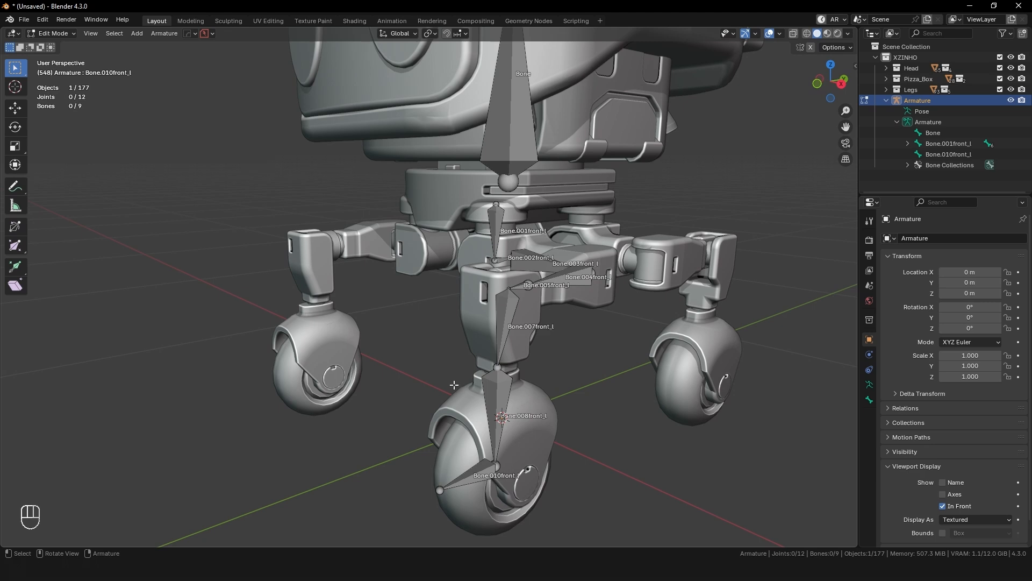
Step: Reselect the front leg's whole bone chain in Edit Mode and symmetrize it onto the opposite front leg
{"action": "key", "text": "Tab"}
{"action": "key", "text": "Tab"}
{"action": "key", "text": "a"}
{"action": "left_click_drag", "start_coordinate": [381, 212], "coordinate": [649, 530]}
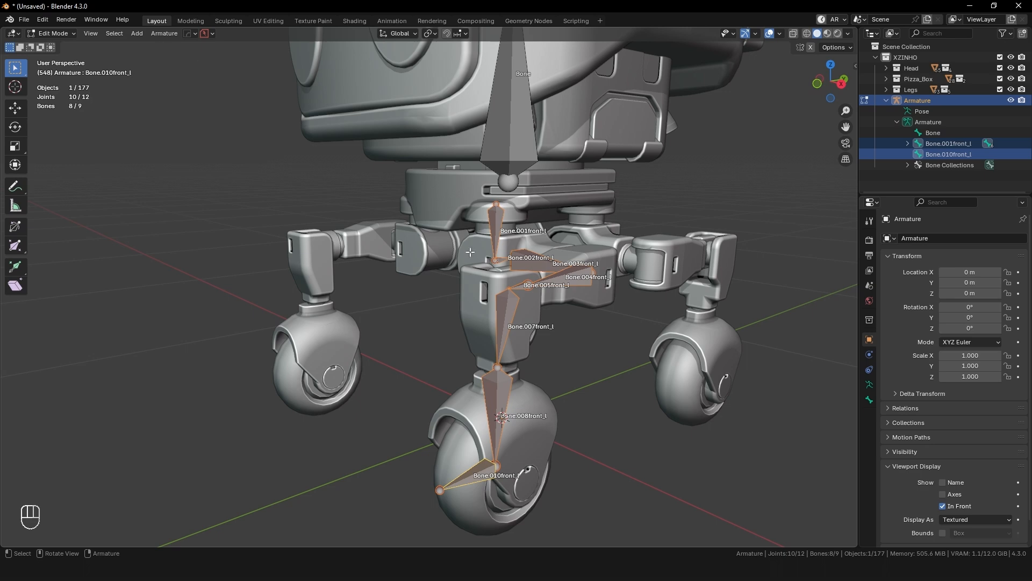
{"action": "left_click", "coordinate": [168, 30]}
{"action": "left_click", "coordinate": [186, 192]}
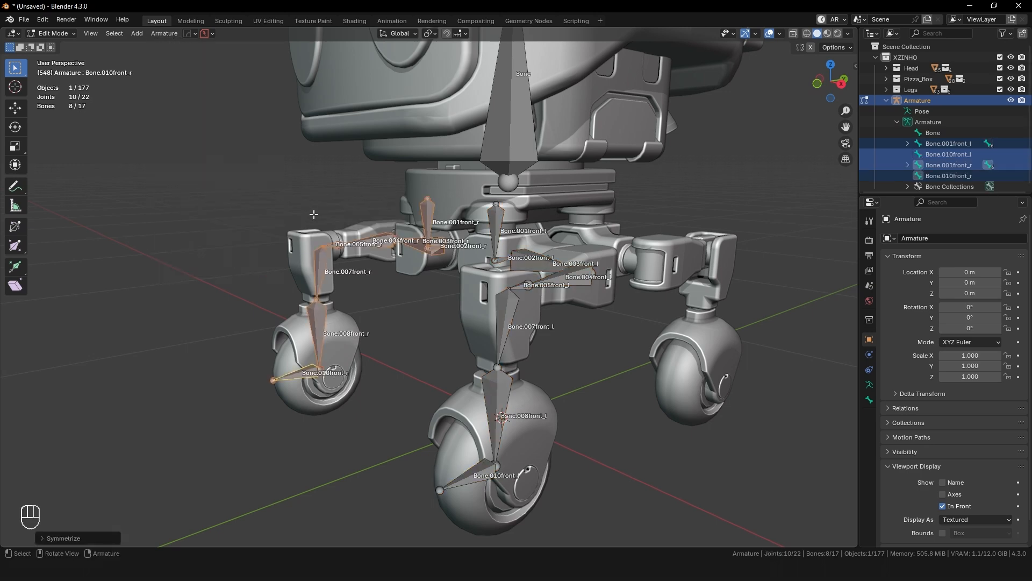
Step: In Pose Mode, add an IK constraint to Bone.008front_l that targets Bone.010front_l at the wheel
{"action": "key", "text": "Tab"}
{"action": "key", "text": "Tab"}
{"action": "key", "text": "Tab"}
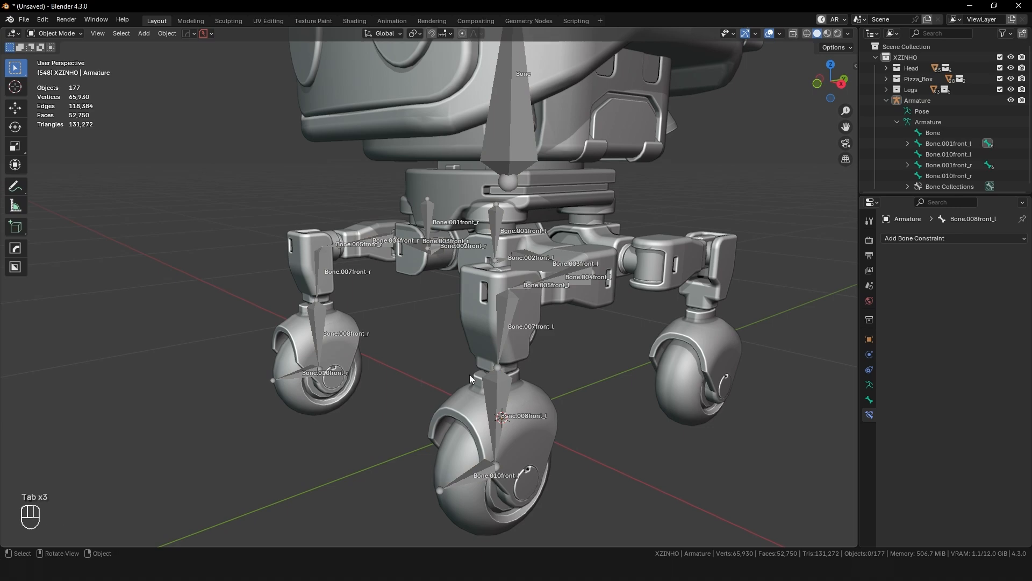
{"action": "left_click", "coordinate": [494, 382]}
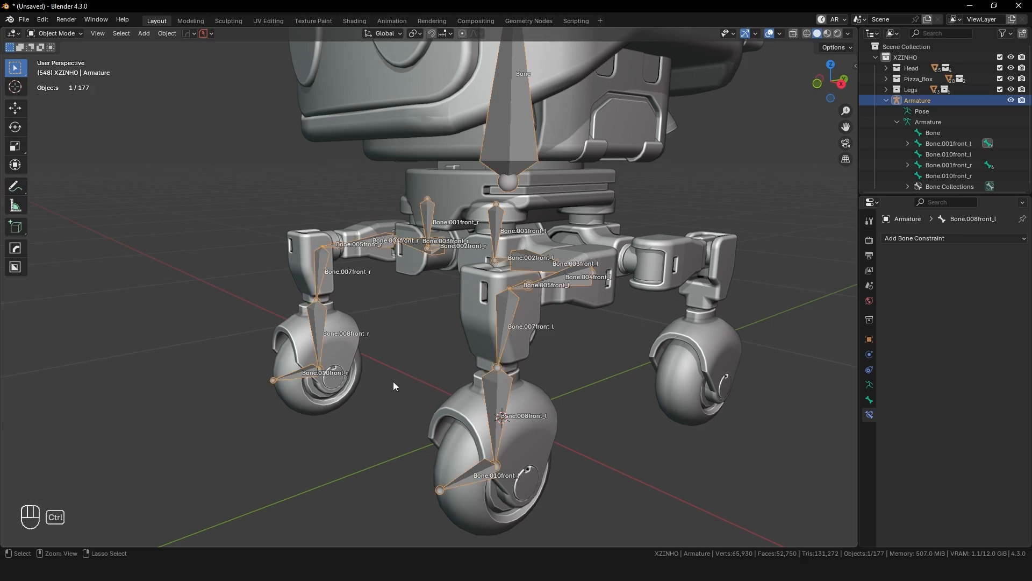
{"action": "key", "text": "ctrl+Tab"}
{"action": "left_click", "coordinate": [466, 477]}
{"action": "middle_click_drag", "start_coordinate": [467, 478], "coordinate": [480, 389], "text": "shift"}
{"action": "scroll", "coordinate": [457, 364], "scroll_direction": "up", "scroll_amount": 3}
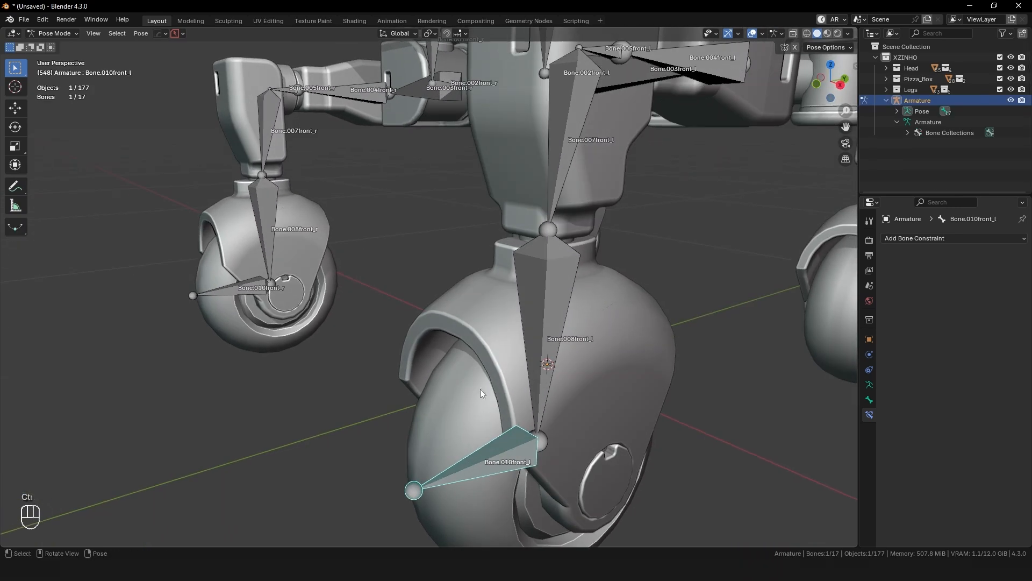
{"action": "left_click", "coordinate": [549, 312], "text": "shift"}
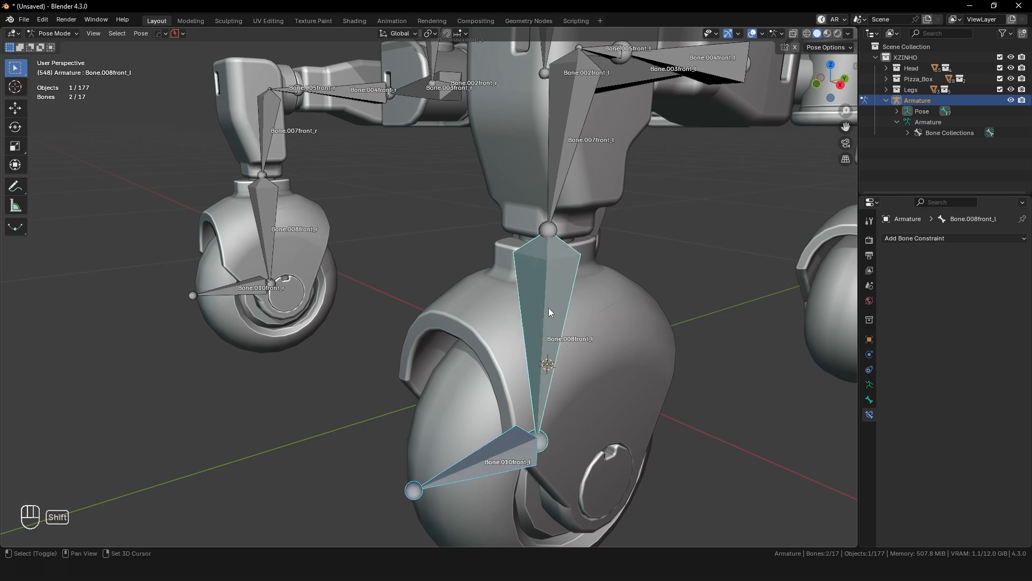
{"action": "key", "text": "shift+i"}
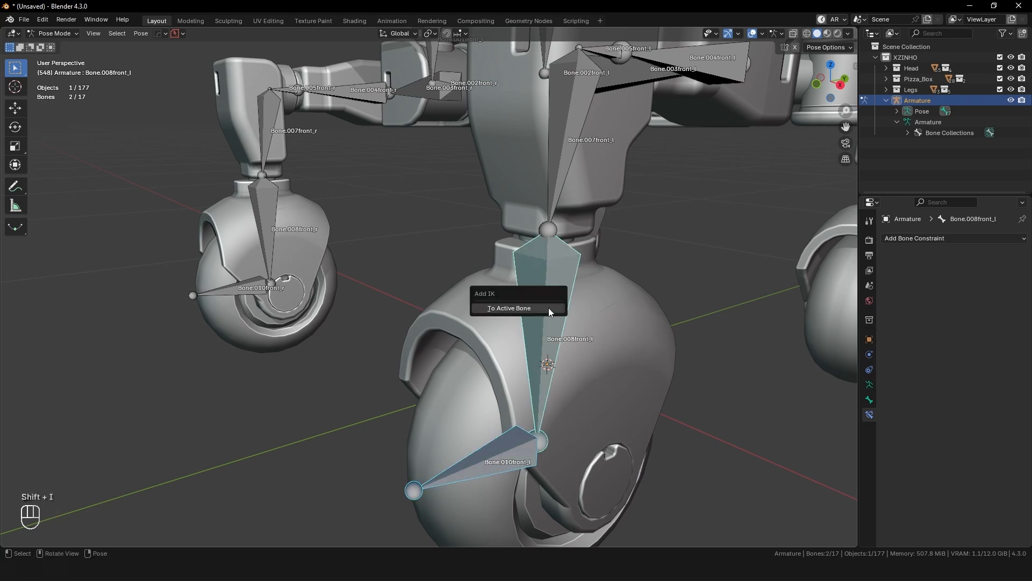
{"action": "left_click", "coordinate": [549, 308]}
{"action": "scroll", "coordinate": [548, 308], "scroll_direction": "down", "scroll_amount": 5}
{"action": "scroll", "coordinate": [499, 295], "scroll_direction": "up", "scroll_amount": 2}
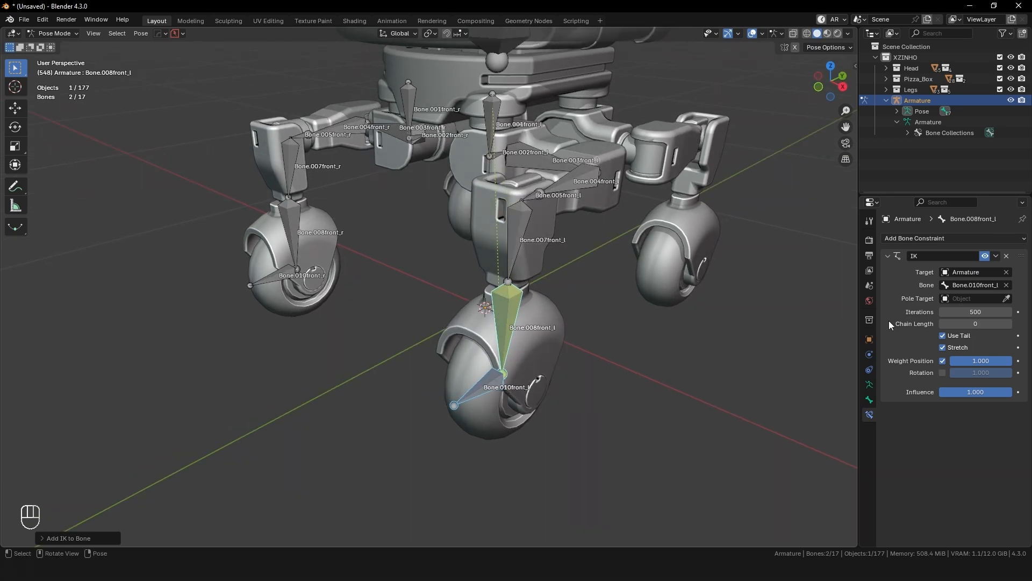
{"action": "middle_click_drag", "start_coordinate": [802, 306], "coordinate": [787, 332], "text": "shift"}
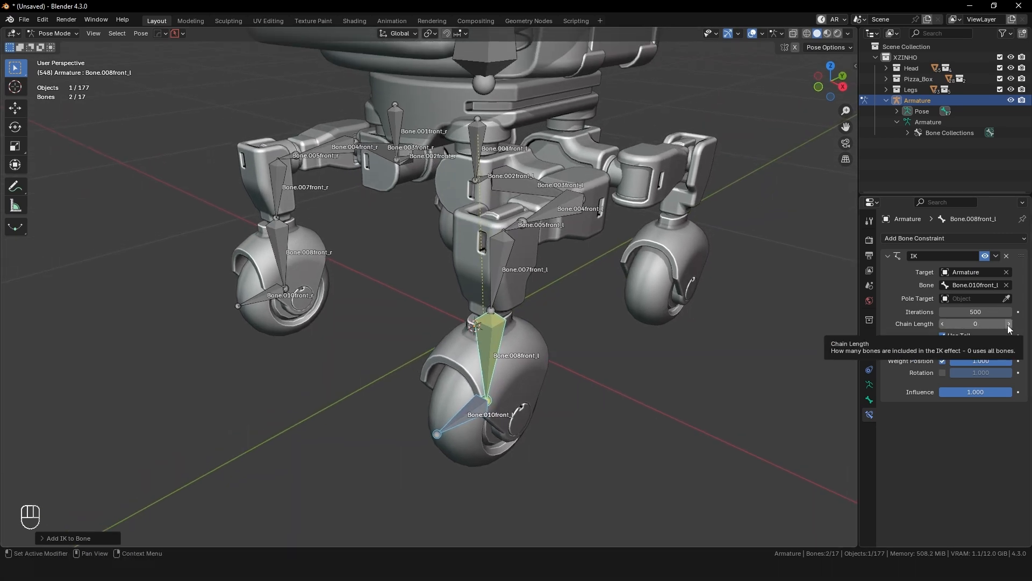
Step: Set the chain length of Bone.008front_l's IK constraint to 6
{"action": "left_click", "coordinate": [1009, 324]}
{"action": "left_click", "coordinate": [1009, 324]}
{"action": "left_click", "coordinate": [1009, 324]}
{"action": "left_click", "coordinate": [1009, 324]}
{"action": "left_click", "coordinate": [1008, 325]}
{"action": "left_click", "coordinate": [1008, 325]}
Step: Add an IK constraint to Bone.008front_r on the opposite front leg, targeting Bone.010front_r
{"action": "middle_click_drag", "start_coordinate": [356, 317], "coordinate": [471, 363], "text": "shift"}
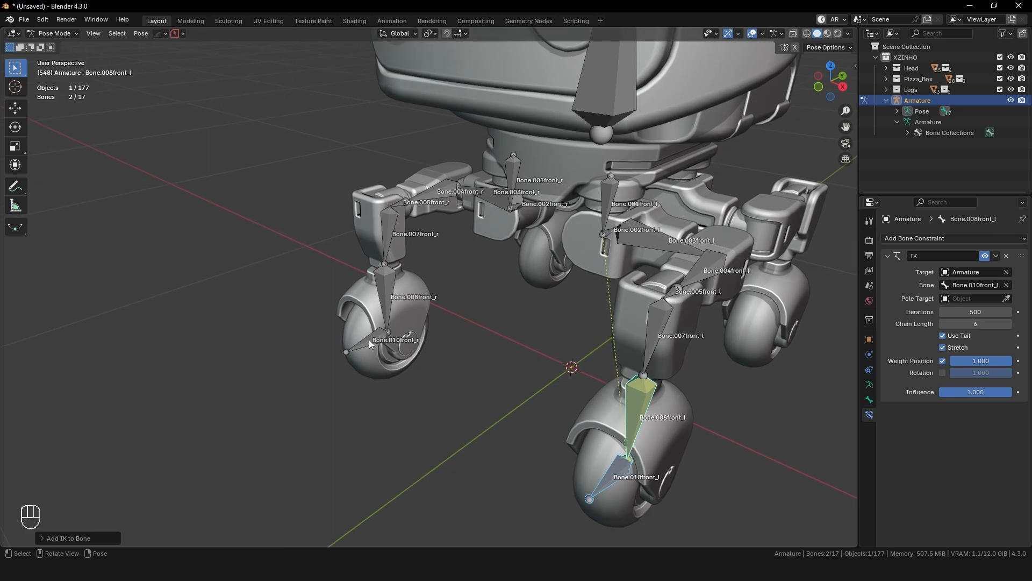
{"action": "left_click", "coordinate": [370, 339]}
{"action": "scroll", "coordinate": [386, 312], "scroll_direction": "up", "scroll_amount": 3}
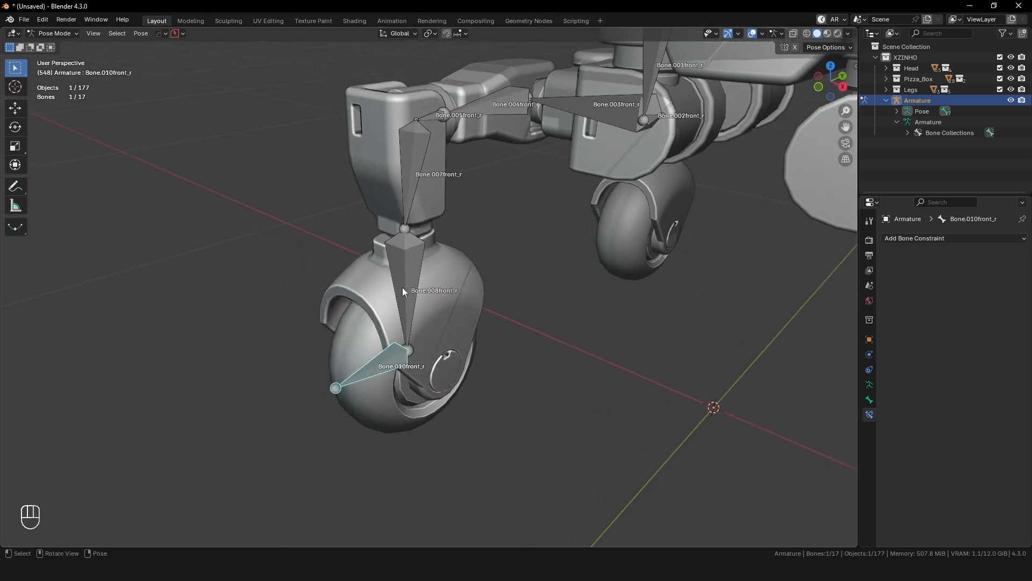
{"action": "left_click", "coordinate": [405, 284], "text": "shift"}
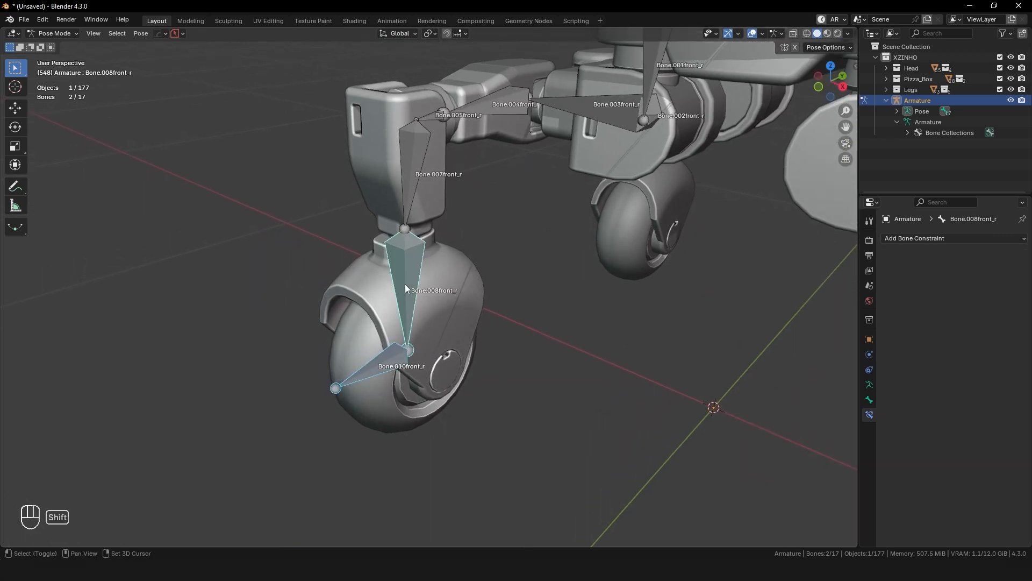
{"action": "key", "text": "shift+i"}
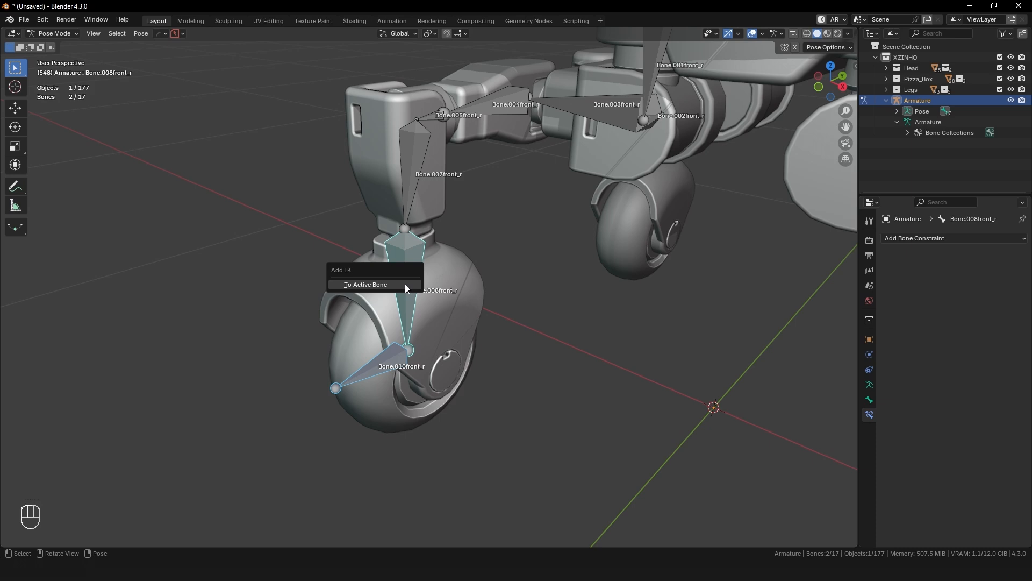
{"action": "left_click", "coordinate": [405, 284]}
Step: Set the chain length of Bone.008front_r's IK constraint to 6
{"action": "left_click", "coordinate": [1008, 324]}
{"action": "left_click", "coordinate": [1008, 324]}
{"action": "left_click", "coordinate": [1008, 324]}
{"action": "left_click", "coordinate": [1008, 324]}
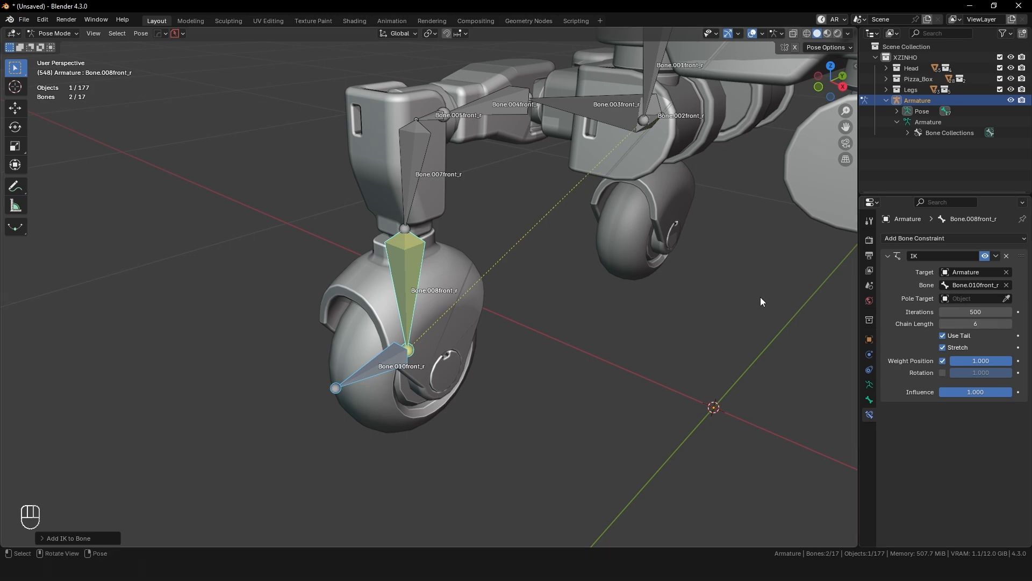
Step: Test the IK by moving Bone.010front_l and Bone.010front_r in turn, undo the moves, and clear the bone selection
{"action": "scroll", "coordinate": [554, 262], "scroll_direction": "down", "scroll_amount": 4}
{"action": "left_click", "coordinate": [513, 388]}
{"action": "middle_click_drag", "start_coordinate": [512, 388], "coordinate": [533, 383]}
{"action": "middle_click_drag", "start_coordinate": [505, 344], "coordinate": [453, 351], "text": "shift"}
{"action": "scroll", "coordinate": [479, 344], "scroll_direction": "down", "scroll_amount": 2}
{"action": "key", "text": "g"}
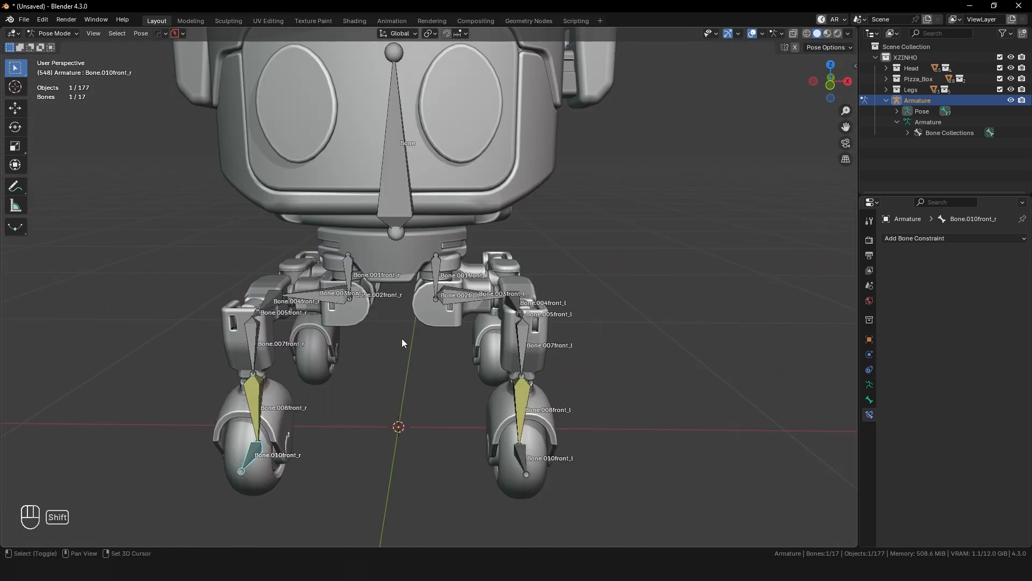
{"action": "middle_click_drag", "start_coordinate": [406, 340], "coordinate": [484, 327], "text": "shift"}
{"action": "left_click", "coordinate": [598, 412]}
{"action": "key", "text": "g"}
{"action": "left_click", "coordinate": [595, 414]}
{"action": "key", "text": "ctrl+z"}
{"action": "left_click", "coordinate": [323, 406]}
{"action": "key", "text": "g"}
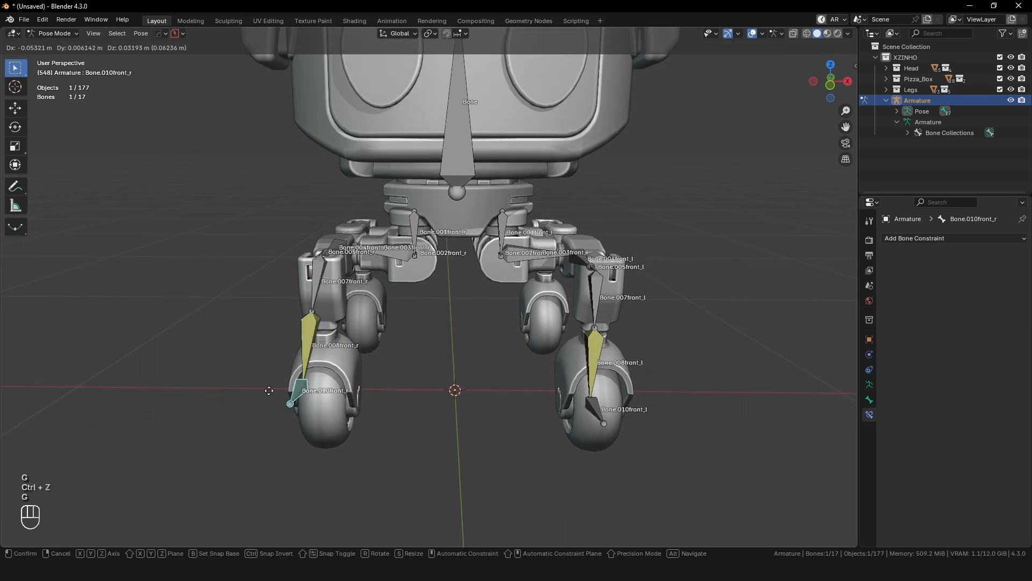
{"action": "left_click", "coordinate": [237, 394]}
{"action": "key", "text": "ctrl+z"}
{"action": "middle_click_drag", "start_coordinate": [483, 357], "coordinate": [456, 357]}
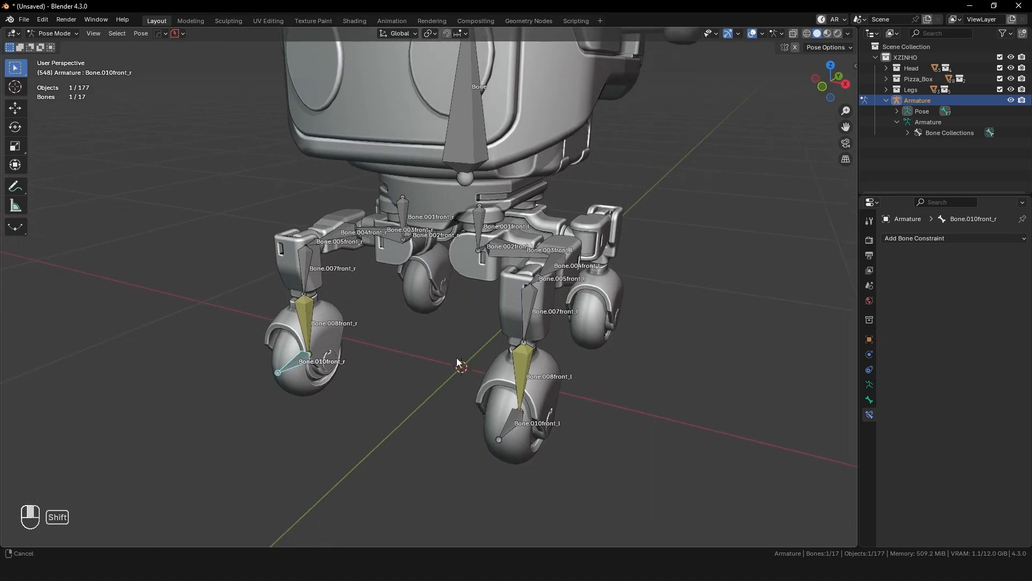
{"action": "left_click", "coordinate": [447, 393]}
Step: Select the front left wheel's parts together with the armature, and parent them to Bone.008front_l with the Bone option in Pose Mode
{"action": "scroll", "coordinate": [447, 392], "scroll_direction": "up", "scroll_amount": 4}
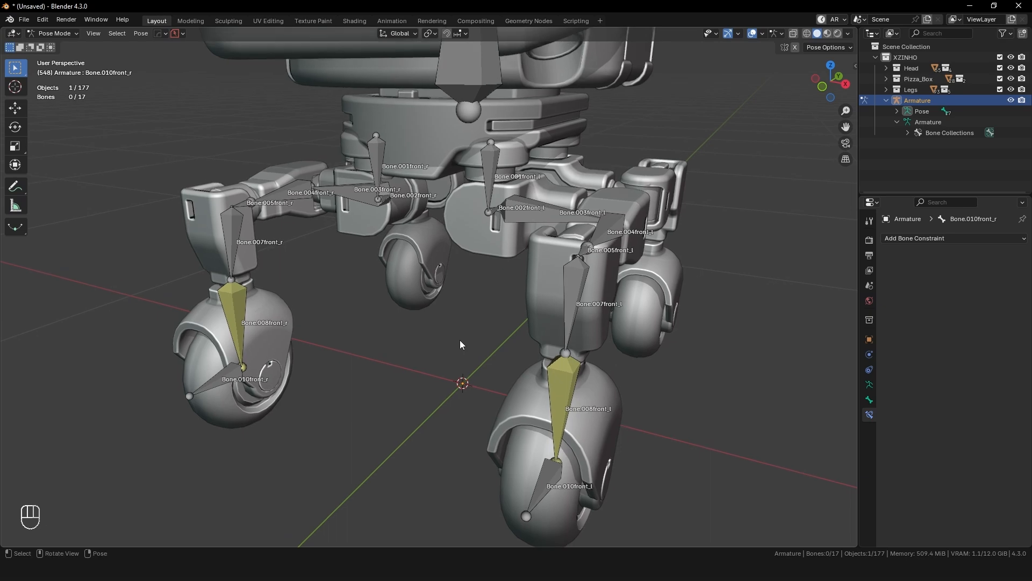
{"action": "mouse_move", "coordinate": [459, 341]}
{"action": "middle_mouse_down"}
{"action": "mouse_move", "coordinate": [455, 329]}
{"action": "mouse_move", "coordinate": [456, 339]}
{"action": "middle_mouse_up"}
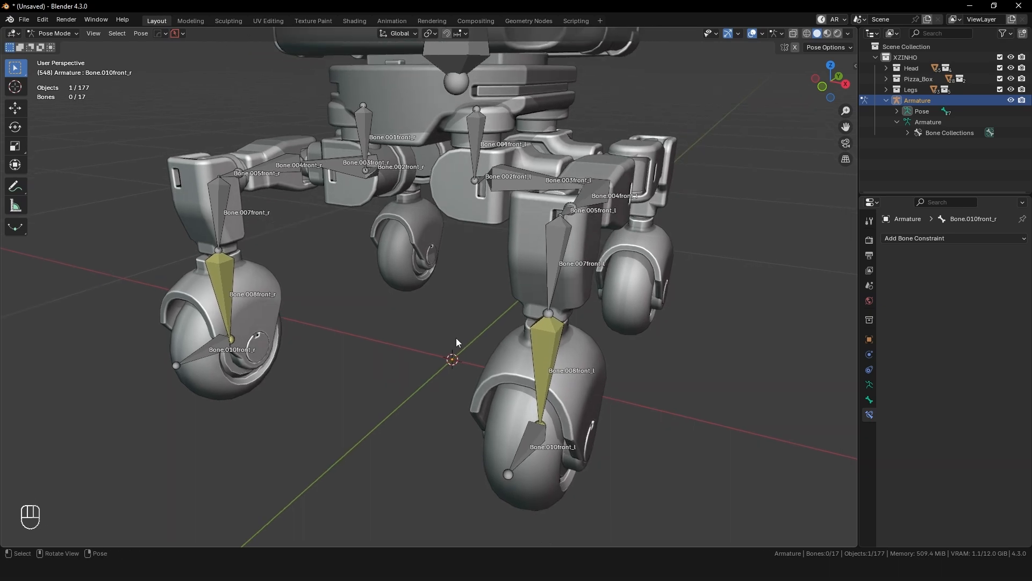
{"action": "scroll", "coordinate": [456, 338], "scroll_direction": "down", "scroll_amount": 1}
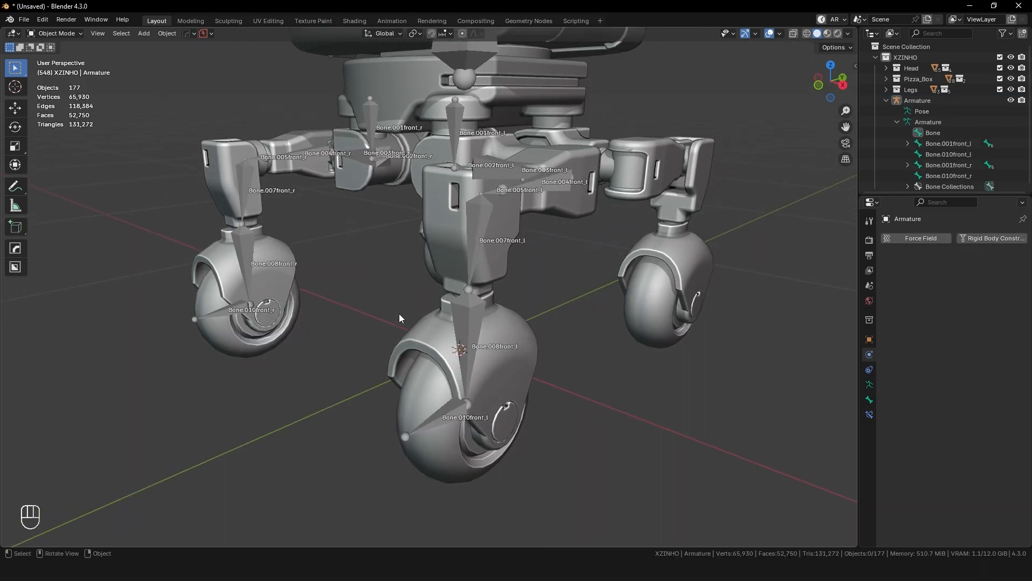
{"action": "middle_click_drag", "start_coordinate": [399, 314], "coordinate": [498, 296]}
{"action": "left_click", "coordinate": [480, 372]}
{"action": "middle_click_drag", "start_coordinate": [433, 327], "coordinate": [420, 334]}
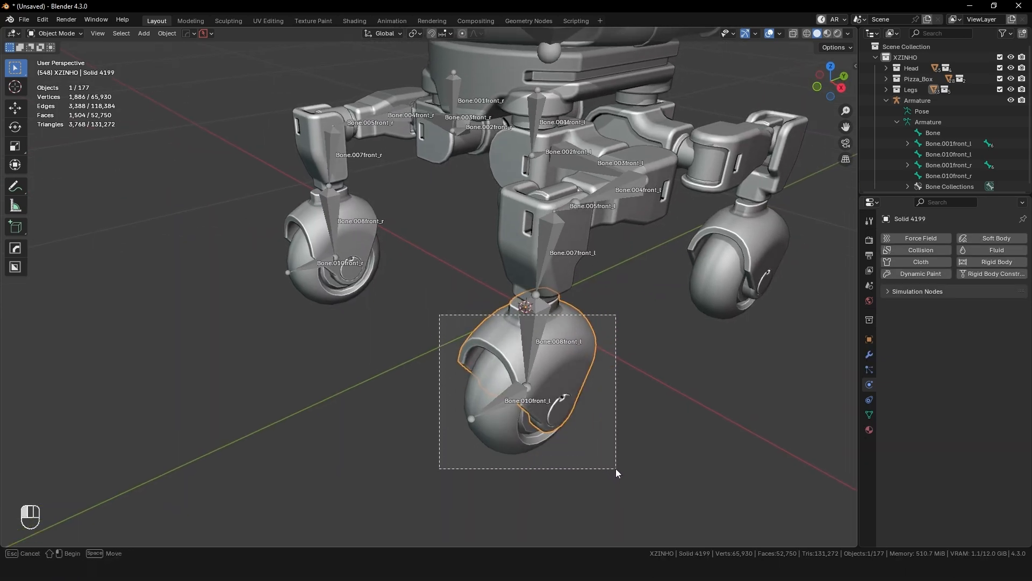
{"action": "left_click_drag", "start_coordinate": [615, 469], "coordinate": [615, 469]}
{"action": "scroll", "coordinate": [615, 431], "scroll_direction": "up", "scroll_amount": 5}
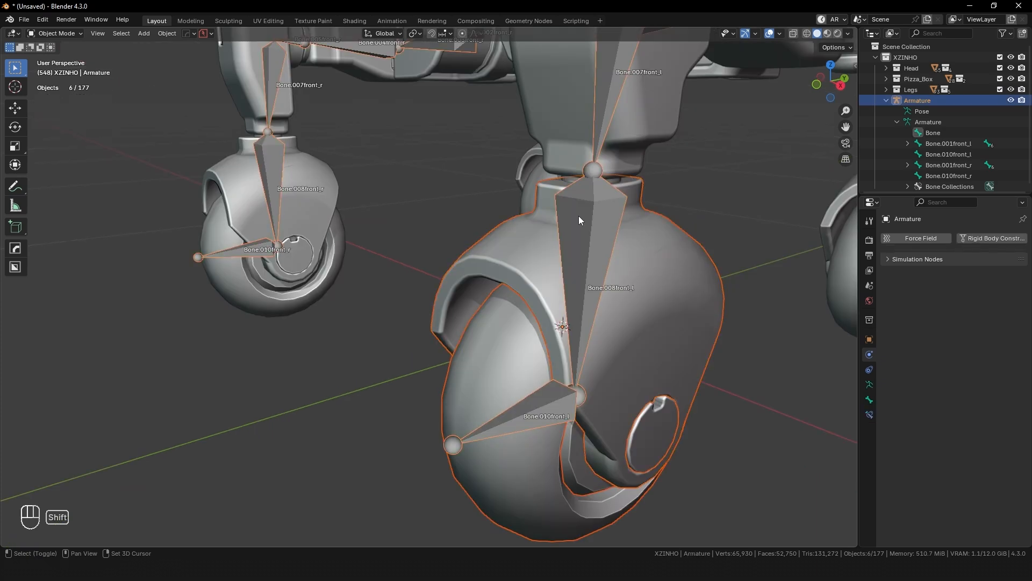
{"action": "key", "text": "ctrl+Tab"}
{"action": "scroll", "coordinate": [558, 233], "scroll_direction": "down", "scroll_amount": 4}
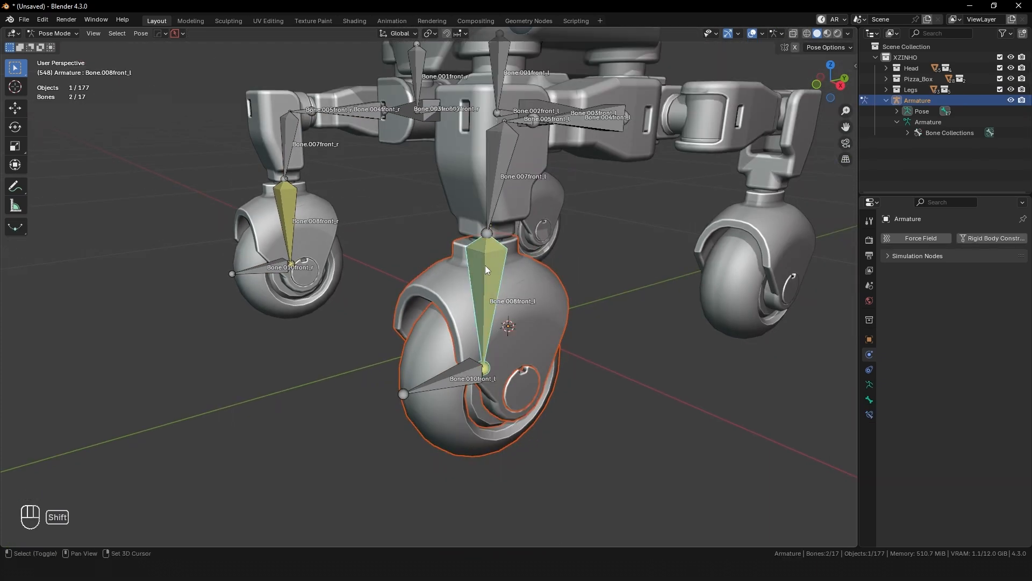
{"action": "key", "text": "ctrl+p"}
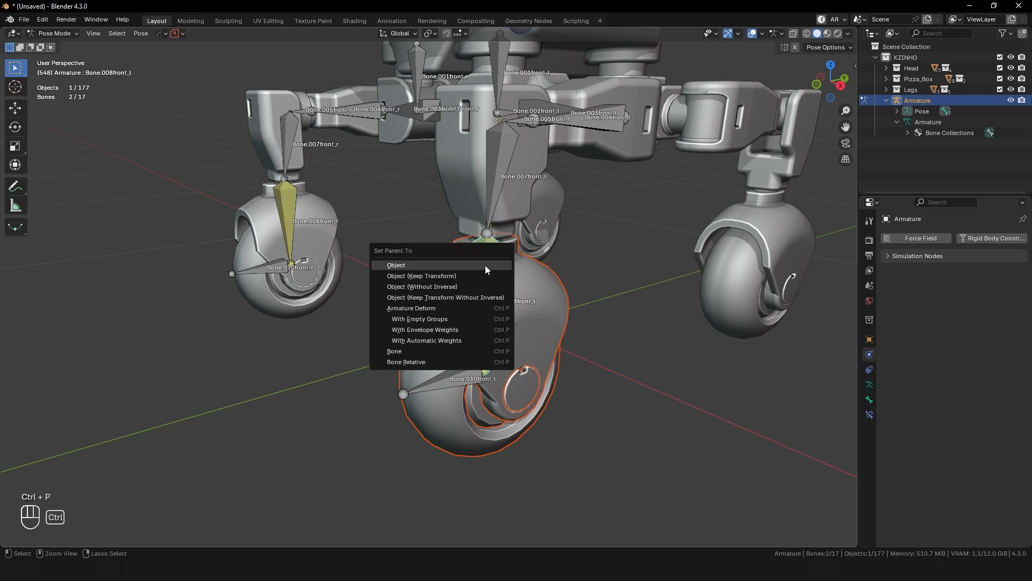
{"action": "left_click", "coordinate": [456, 352]}
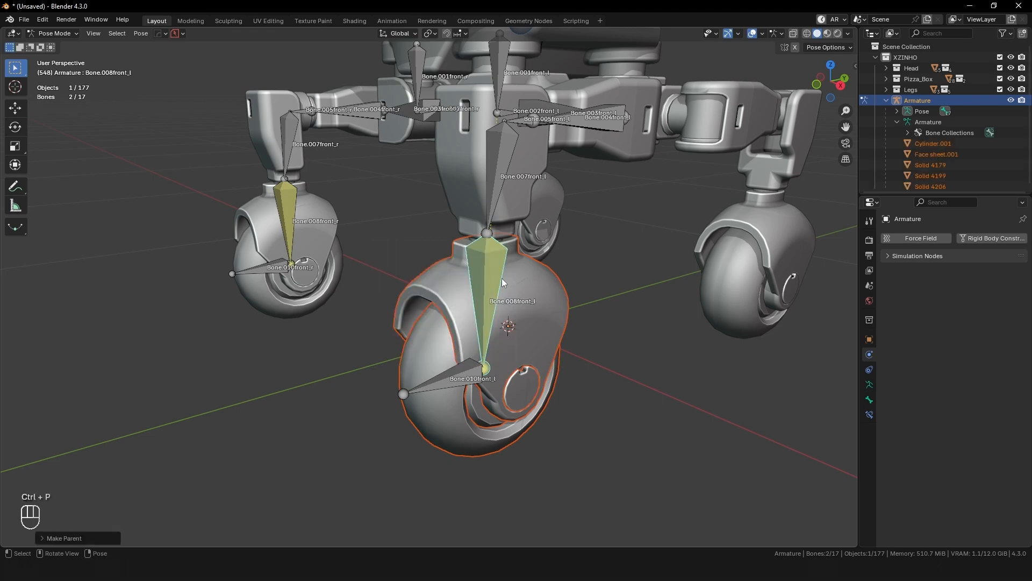
Step: Test the wheel parenting by moving Bone.010front_l, and return to Object Mode
{"action": "key", "text": "g"}
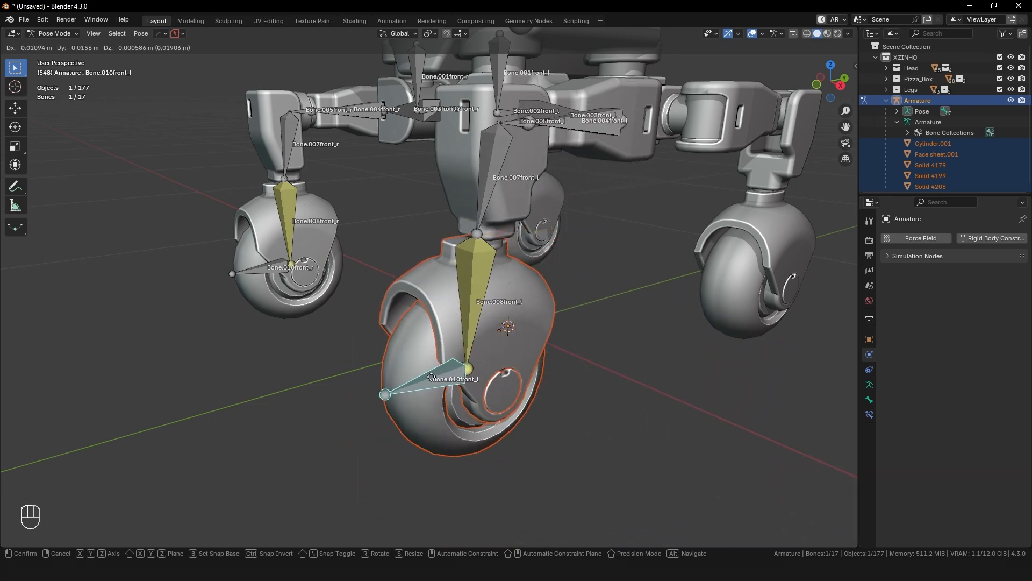
{"action": "left_click", "coordinate": [453, 392]}
{"action": "left_click", "coordinate": [576, 253]}
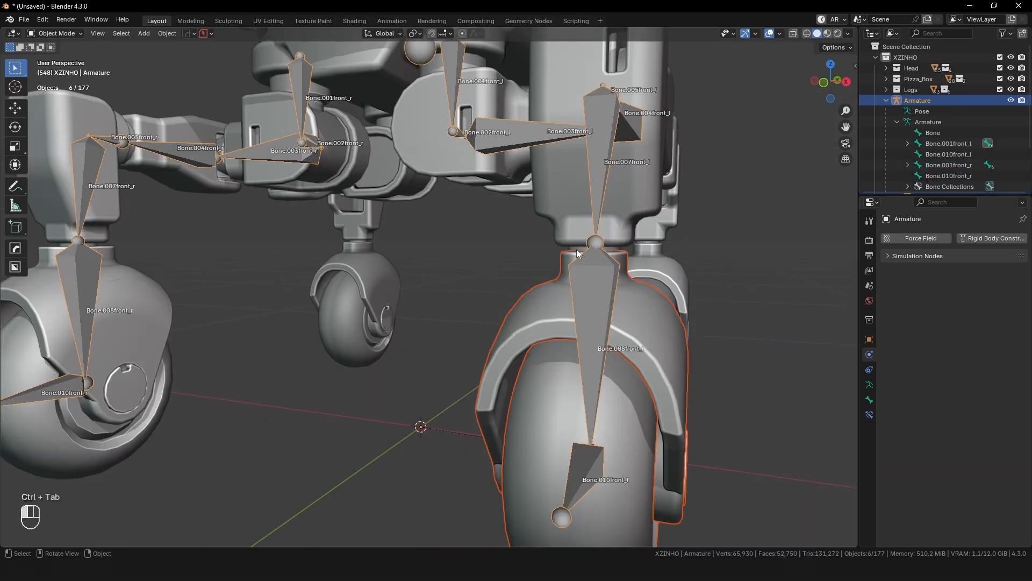
{"action": "key", "text": "ctrl+Tab"}
{"action": "left_click", "coordinate": [592, 291]}
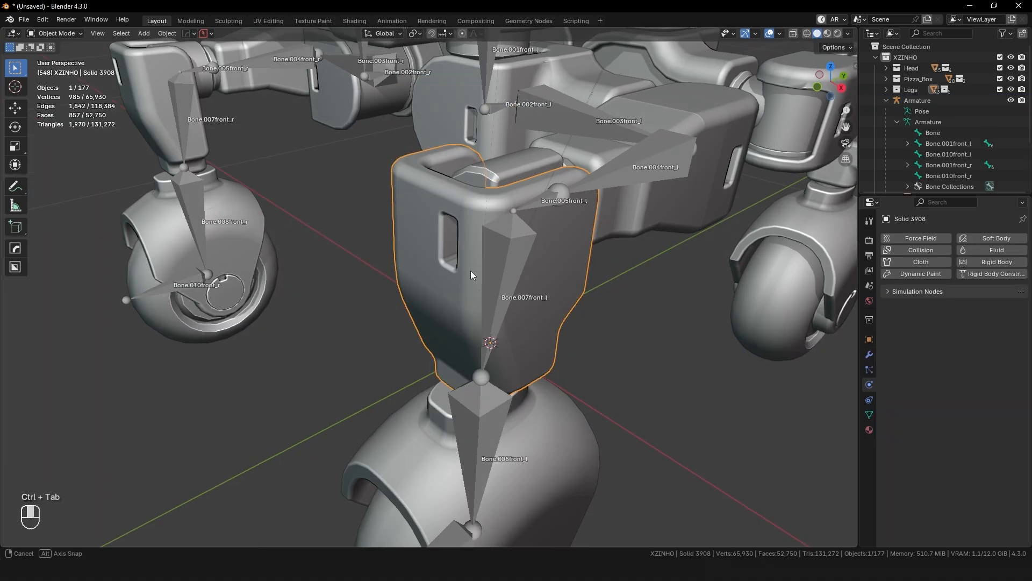
{"action": "middle_click_drag", "start_coordinate": [469, 270], "coordinate": [417, 244]}
{"action": "left_click", "coordinate": [394, 312]}
{"action": "key", "text": "Tab"}
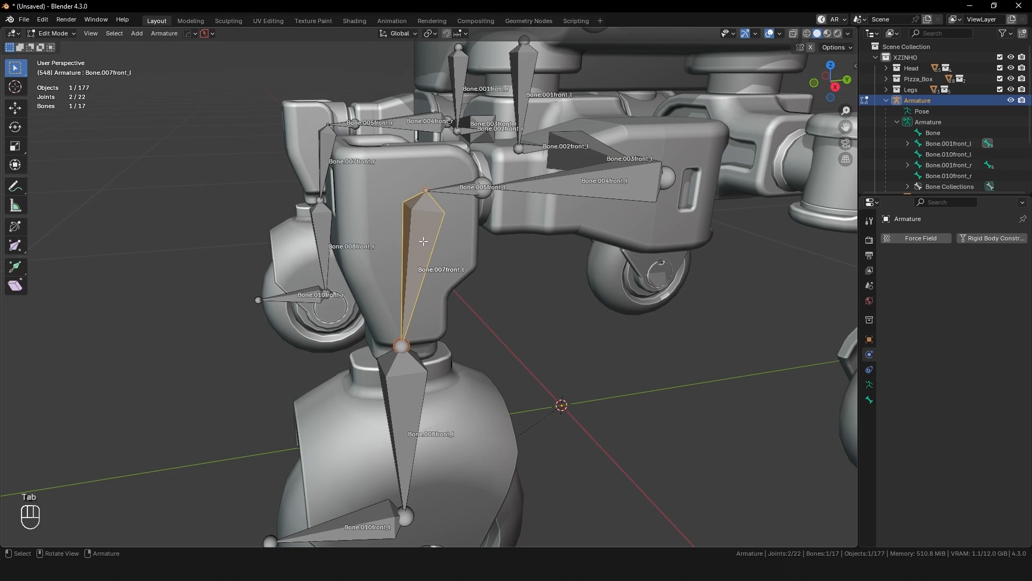
{"action": "left_click", "coordinate": [510, 281]}
{"action": "middle_click_drag", "start_coordinate": [510, 281], "coordinate": [537, 376]}
Step: Select the front left leg's housing above the wheel with its small cylinder, checking the parts with a test move that is undone
{"action": "left_click", "coordinate": [385, 305]}
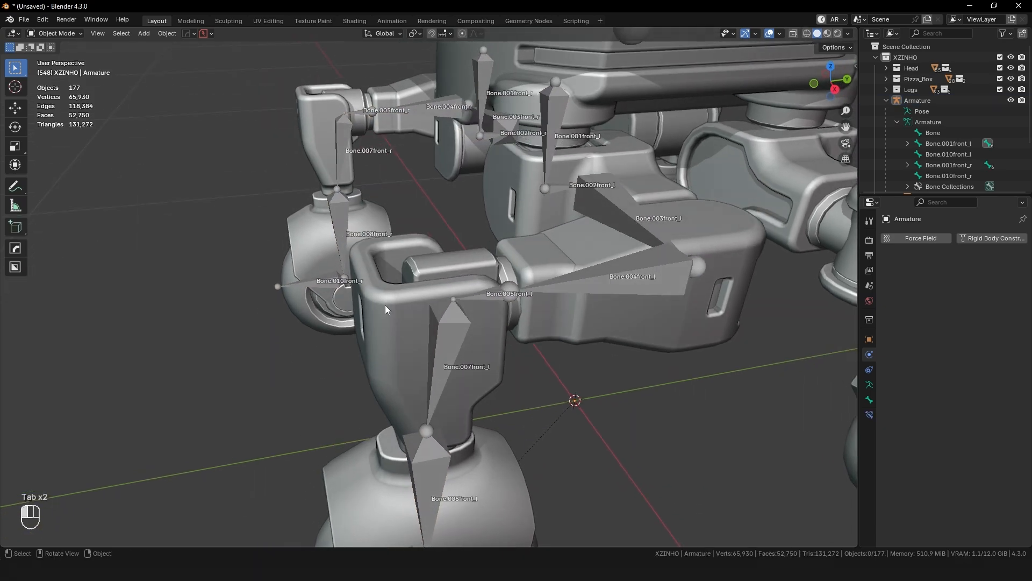
{"action": "middle_click_drag", "start_coordinate": [385, 306], "coordinate": [393, 374]}
{"action": "middle_click_drag", "start_coordinate": [459, 415], "coordinate": [524, 394]}
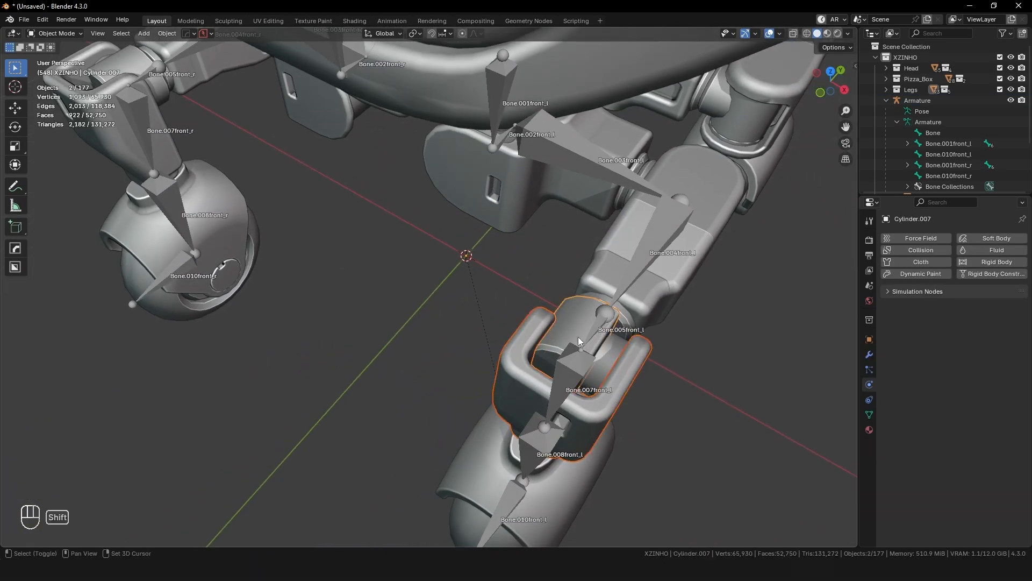
{"action": "key", "text": "ctrl+z"}
{"action": "middle_click_drag", "start_coordinate": [605, 353], "coordinate": [448, 301]}
{"action": "key", "text": "g"}
{"action": "left_click", "coordinate": [371, 325]}
{"action": "middle_click_drag", "start_coordinate": [371, 324], "coordinate": [427, 303]}
{"action": "key", "text": "ctrl+z"}
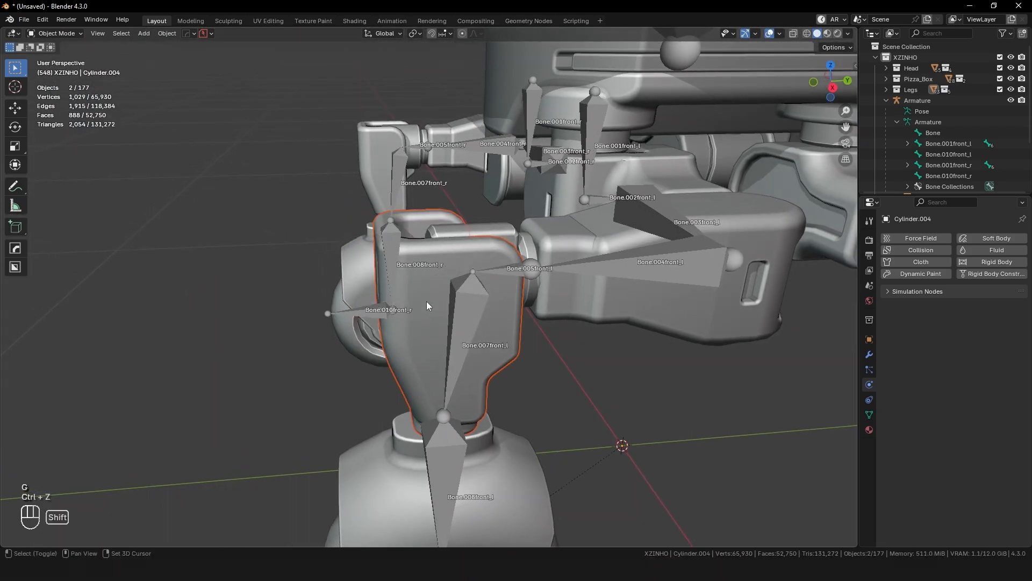
Step: Add the armature to the selection and, in Pose Mode, parent the leg housing and its cylinder to Bone.007front_l
{"action": "left_click", "coordinate": [465, 312], "text": "shift"}
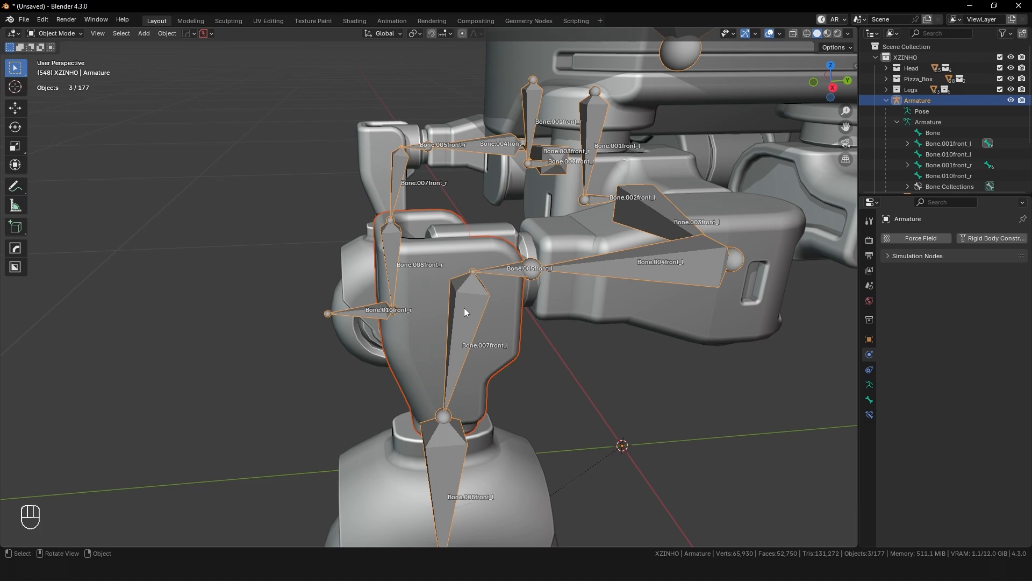
{"action": "key", "text": "ctrl+Tab"}
{"action": "middle_click_drag", "start_coordinate": [453, 314], "coordinate": [491, 327]}
{"action": "left_click", "coordinate": [495, 337], "text": "shift"}
{"action": "left_click", "coordinate": [496, 340], "text": "shift"}
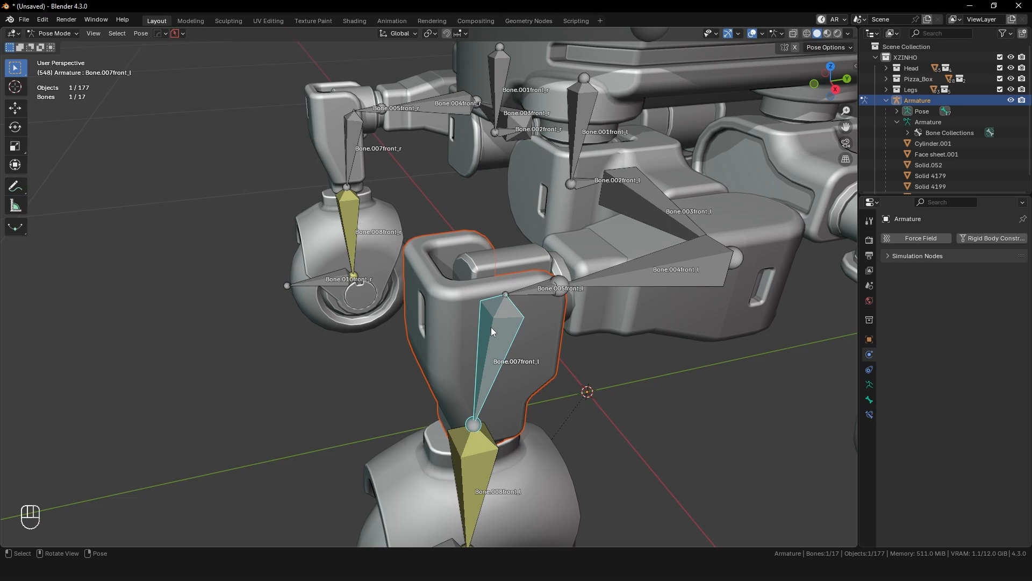
{"action": "key", "text": "ctrl+p"}
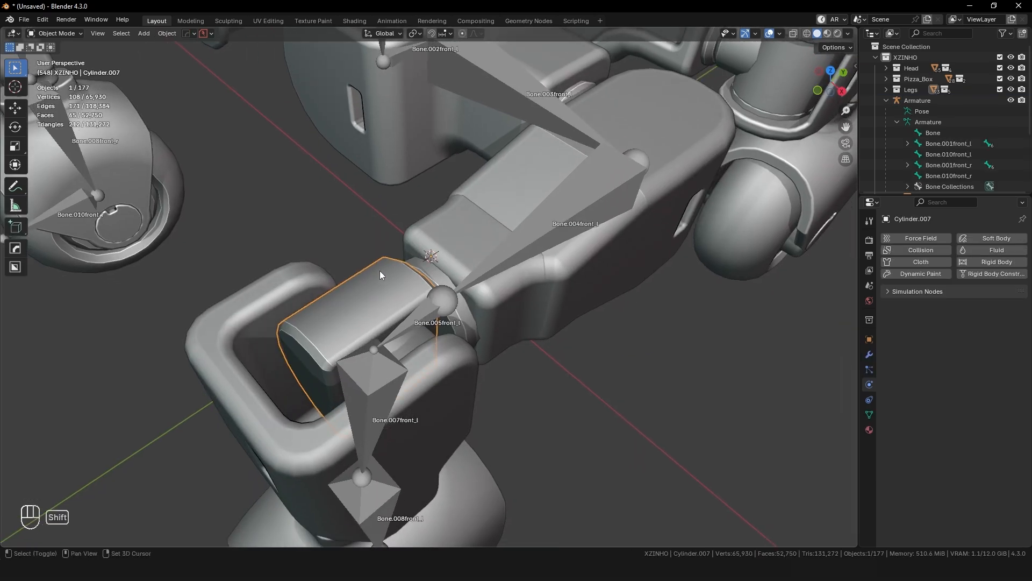
Step: Add the armature to the selected joint cylinder and, in Pose Mode, parent it to Bone.005front_l with the Bone option
{"action": "middle_click_drag", "start_coordinate": [385, 277], "coordinate": [402, 312]}
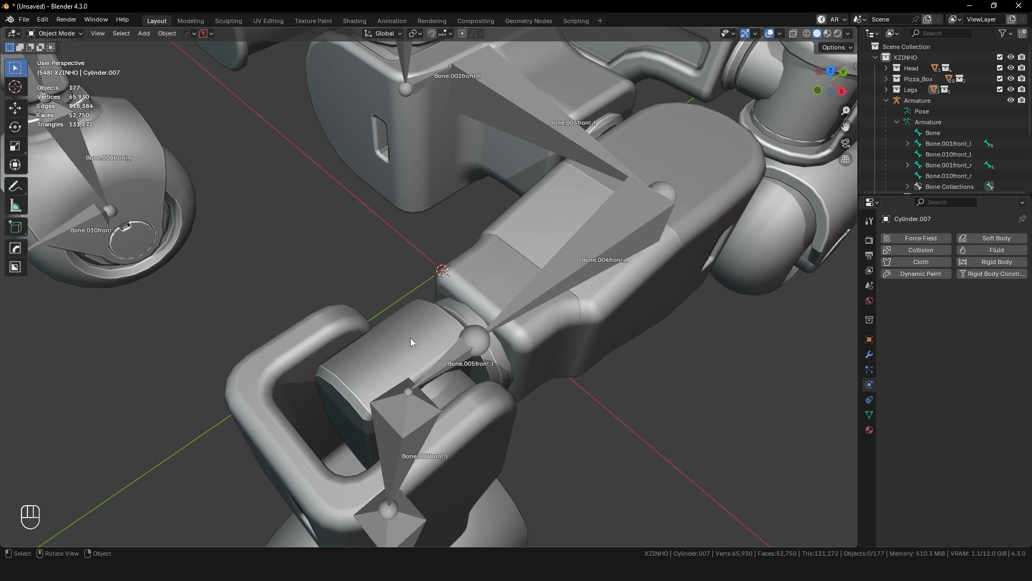
{"action": "left_click", "coordinate": [456, 359], "text": "shift"}
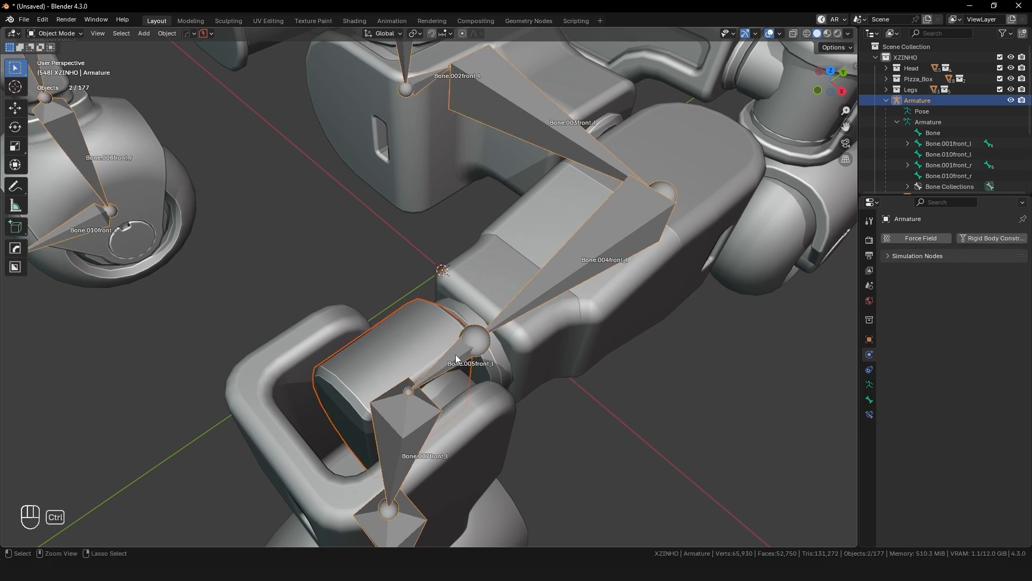
{"action": "key", "text": "ctrl+Tab"}
{"action": "left_click", "coordinate": [455, 353], "text": "shift"}
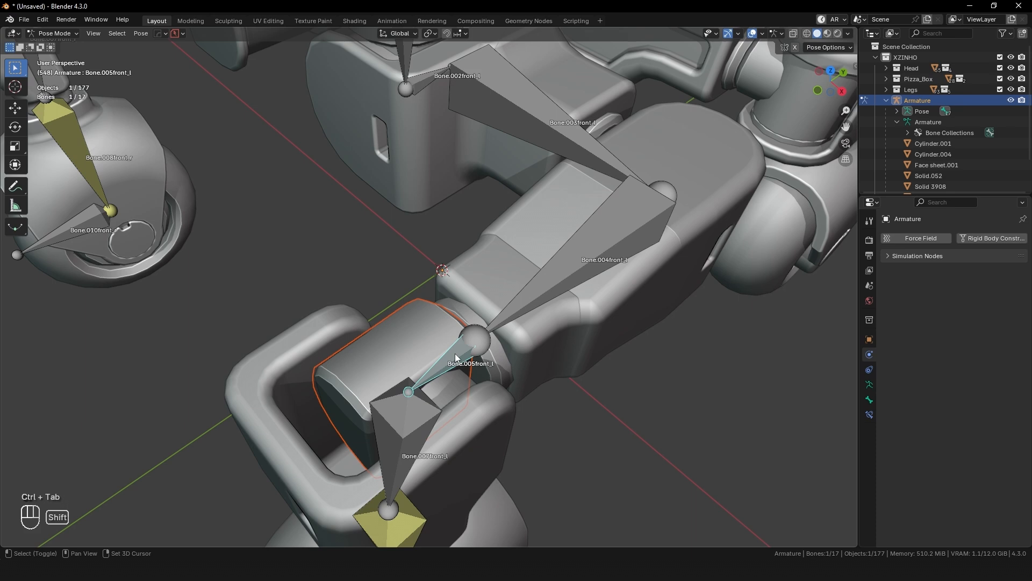
{"action": "key", "text": "ctrl+p"}
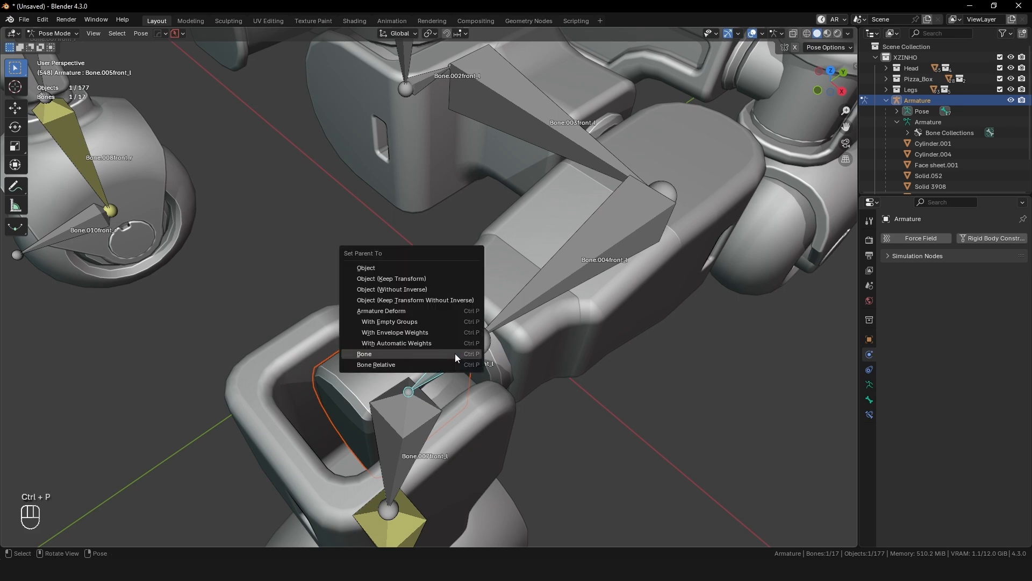
{"action": "left_click", "coordinate": [455, 353]}
Step: Return to Object Mode and select the front left leg's arm housing around Bone.004front_l together with its adjoining parts
{"action": "middle_click_drag", "start_coordinate": [409, 243], "coordinate": [398, 273], "text": "shift"}
{"action": "key", "text": "Tab"}
{"action": "left_click", "coordinate": [381, 268]}
{"action": "middle_click_drag", "start_coordinate": [471, 315], "coordinate": [365, 260]}
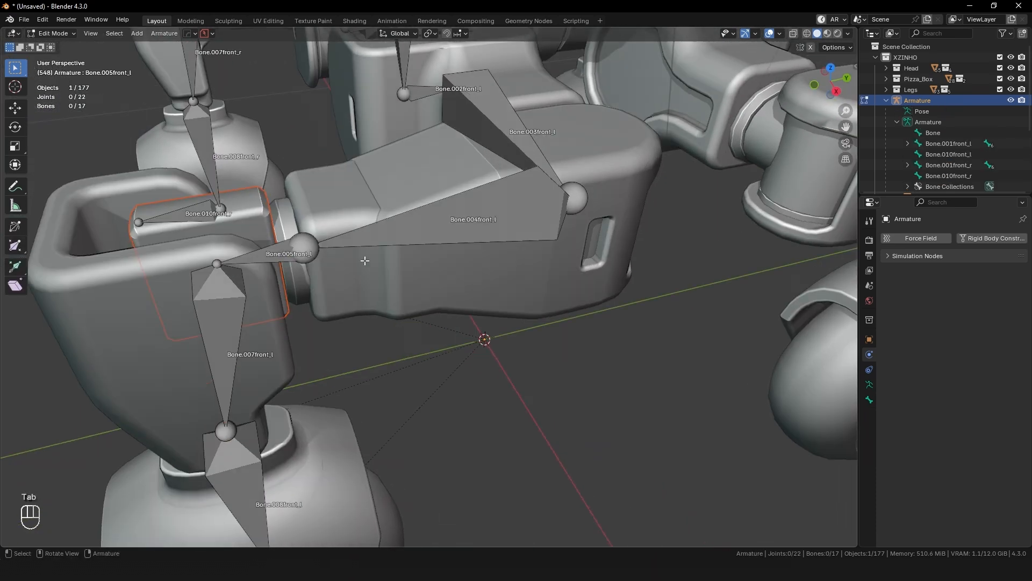
{"action": "key", "text": "ctrl+Tab"}
{"action": "left_click", "coordinate": [286, 216]}
{"action": "left_click", "coordinate": [361, 184], "text": "shift"}
{"action": "middle_click_drag", "start_coordinate": [434, 179], "coordinate": [392, 268]}
{"action": "scroll", "coordinate": [377, 248], "scroll_direction": "up", "scroll_amount": 1}
{"action": "left_click", "coordinate": [359, 226], "text": "shift"}
Step: Try a rotation of the selected arm parts about the Z axis, and undo it
{"action": "middle_click_drag", "start_coordinate": [359, 227], "coordinate": [476, 293]}
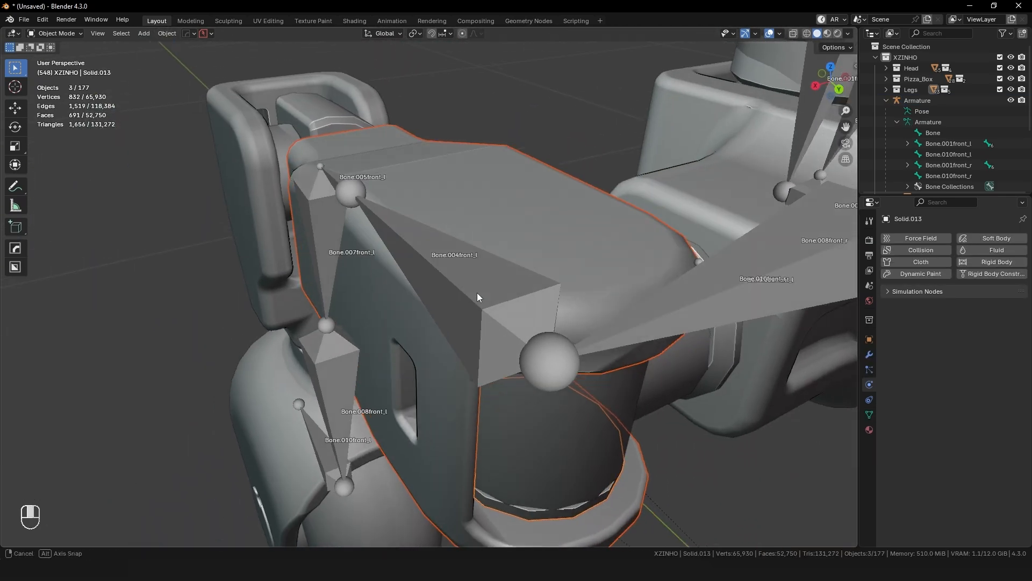
{"action": "scroll", "coordinate": [476, 292], "scroll_direction": "down", "scroll_amount": 5}
{"action": "key", "text": "r"}
{"action": "key", "text": "z"}
{"action": "left_click", "coordinate": [442, 178]}
{"action": "key", "text": "ctrl+z"}
{"action": "middle_click_drag", "start_coordinate": [451, 229], "coordinate": [432, 214]}
{"action": "scroll", "coordinate": [435, 257], "scroll_direction": "up", "scroll_amount": 2}
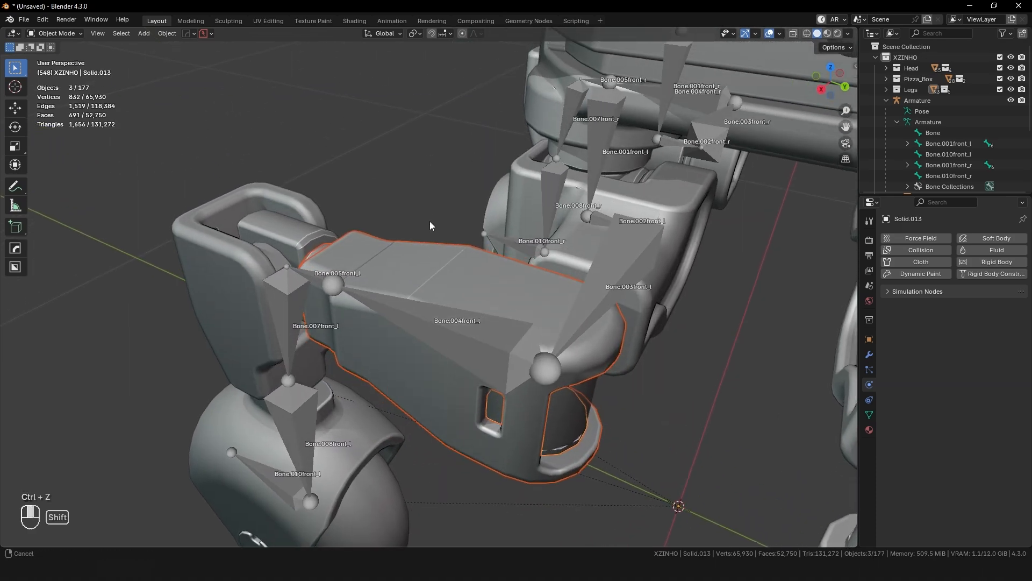
Step: Add the armature to the selection and, in Pose Mode, parent the arm parts to Bone.004front_l
{"action": "scroll", "coordinate": [432, 214], "scroll_direction": "up", "scroll_amount": 2}
{"action": "middle_click_drag", "start_coordinate": [409, 311], "coordinate": [407, 179], "text": "shift"}
{"action": "scroll", "coordinate": [435, 366], "scroll_direction": "down", "scroll_amount": 3}
{"action": "left_click", "coordinate": [404, 329], "text": "shift"}
{"action": "key", "text": "ctrl+Tab"}
{"action": "left_click", "coordinate": [405, 327]}
{"action": "key", "text": "ctrl+z"}
Step: Try parenting the front left hip housing parts to Bone.003front_l in Pose Mode, and undo it after a test rotation
{"action": "left_click", "coordinate": [405, 307], "text": "shift"}
{"action": "left_click", "coordinate": [466, 317], "text": "shift"}
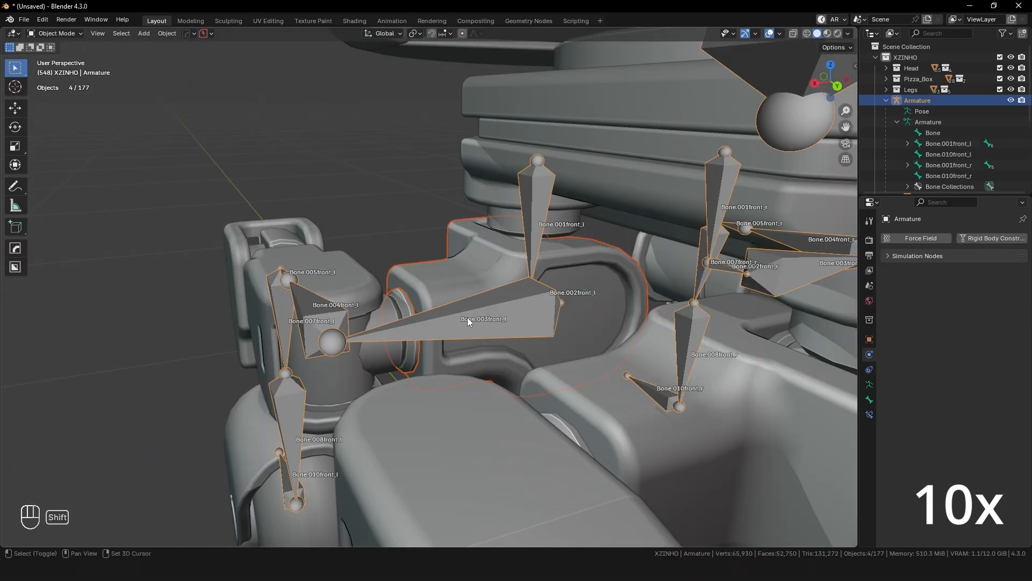
{"action": "key", "text": "ctrl+Tab"}
{"action": "left_click", "coordinate": [485, 318]}
{"action": "key", "text": "ctrl+Tab"}
{"action": "key", "text": "r"}
{"action": "left_click", "coordinate": [426, 285]}
{"action": "key", "text": "ctrl+z"}
{"action": "key", "text": "ctrl+z"}
{"action": "key", "text": "ctrl+z"}
{"action": "key", "text": "ctrl+z"}
{"action": "middle_click_drag", "start_coordinate": [366, 279], "coordinate": [432, 299]}
{"action": "left_click", "coordinate": [524, 309]}
{"action": "key", "text": "Tab"}
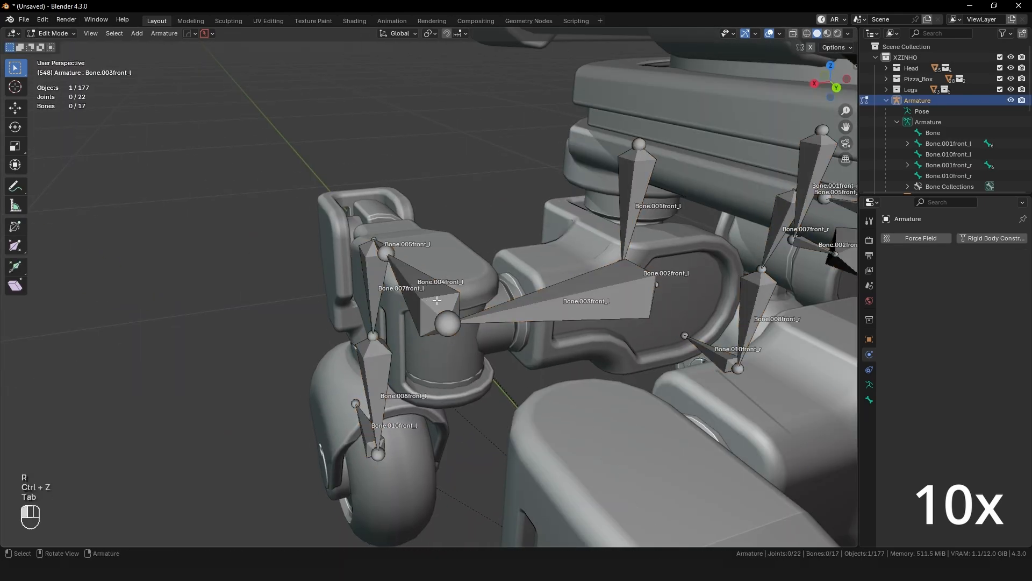
{"action": "left_click", "coordinate": [428, 292]}
{"action": "middle_click_drag", "start_coordinate": [500, 299], "coordinate": [551, 302]}
{"action": "left_click", "coordinate": [449, 315]}
{"action": "key", "text": "ctrl+Tab"}
{"action": "key", "text": "ctrl+z"}
{"action": "left_click", "coordinate": [537, 302]}
{"action": "key", "text": "ctrl+z"}
{"action": "key", "text": "ctrl+z"}
Step: Try rotating the front left leg's bone freely and about its local Z axis, undoing each rotation
{"action": "key", "text": "Tab"}
{"action": "key", "text": "ctrl+Tab"}
{"action": "key", "text": "ctrl+Tab"}
{"action": "key", "text": "r"}
{"action": "left_click", "coordinate": [484, 335]}
{"action": "middle_click_drag", "start_coordinate": [484, 334], "coordinate": [405, 304]}
{"action": "key", "text": "ctrl+z"}
{"action": "key", "text": "r"}
{"action": "key", "text": "z"}
{"action": "key", "text": "z"}
{"action": "left_click", "coordinate": [478, 301]}
{"action": "key", "text": "r"}
{"action": "key", "text": "z"}
{"action": "key", "text": "z"}
{"action": "left_click", "coordinate": [475, 234]}
{"action": "key", "text": "ctrl+z"}
{"action": "key", "text": "Tab"}
{"action": "key", "text": "Tab"}
{"action": "key", "text": "ctrl+Tab"}
{"action": "scroll", "coordinate": [509, 320], "scroll_direction": "down", "scroll_amount": 4}
{"action": "left_click", "coordinate": [406, 308]}
{"action": "key", "text": "Tab"}
{"action": "key", "text": "Tab"}
{"action": "key", "text": "Tab"}
{"action": "left_click", "coordinate": [406, 308]}
{"action": "key", "text": "Tab"}
Step: Select the front left hip housing parts together with the armature, and pick Bone.002front_l in Pose Mode
{"action": "left_click", "coordinate": [335, 305]}
{"action": "middle_click_drag", "start_coordinate": [559, 307], "coordinate": [456, 318]}
{"action": "middle_click_drag", "start_coordinate": [226, 290], "coordinate": [327, 292]}
{"action": "left_click", "coordinate": [386, 325], "text": "shift"}
{"action": "key", "text": "ctrl+Tab"}
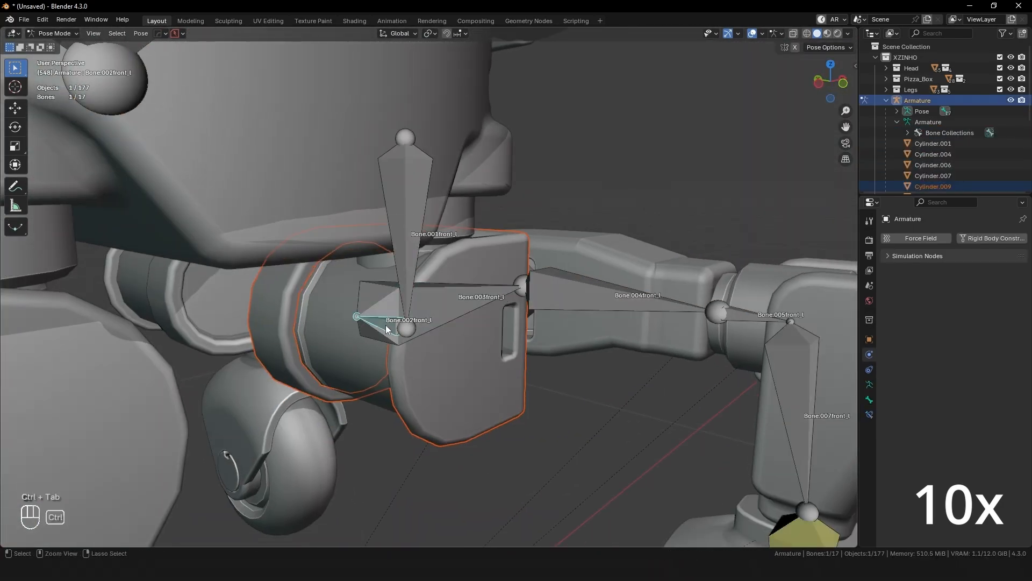
Step: Test the hip housing by rotating Bone.002front_l about its axes and in the front view, undoing the first rotation
{"action": "key", "text": "r"}
{"action": "key", "text": "z"}
{"action": "key", "text": "y"}
{"action": "left_click", "coordinate": [396, 311]}
{"action": "key", "text": "ctrl+z"}
{"action": "key", "text": "KP_1"}
{"action": "key", "text": "r"}
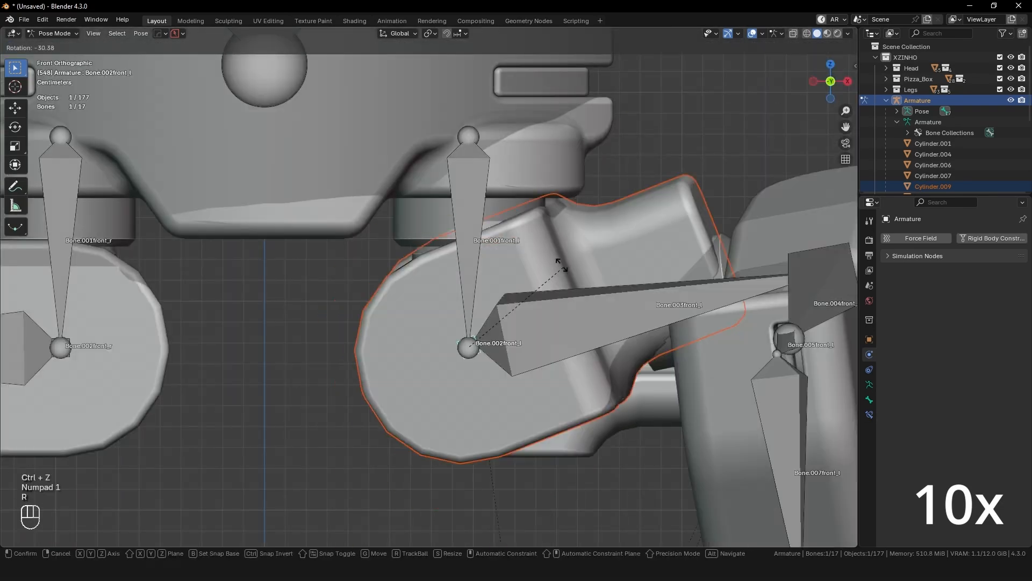
{"action": "middle_click_drag", "start_coordinate": [509, 345], "coordinate": [468, 388]}
{"action": "left_click", "coordinate": [451, 315]}
Step: Extend the hip selection in Object Mode, and set its bone parent in Pose Mode
{"action": "key", "text": "r"}
{"action": "key", "text": "ctrl+Tab"}
{"action": "middle_click_drag", "start_coordinate": [580, 317], "coordinate": [470, 323]}
{"action": "left_click", "coordinate": [559, 216], "text": "shift"}
{"action": "key", "text": "ctrl+Tab"}
{"action": "key", "text": "ctrl+p"}
{"action": "key", "text": "ctrl+Tab"}
Step: Test the front left hip bones with several rotations in Pose Mode, undoing each one
{"action": "middle_click_drag", "start_coordinate": [543, 237], "coordinate": [373, 304]}
{"action": "key", "text": "ctrl+Tab"}
{"action": "key", "text": "r"}
{"action": "key", "text": "ctrl+z"}
{"action": "key", "text": "r"}
{"action": "key", "text": "ctrl+z"}
{"action": "left_click", "coordinate": [373, 304]}
{"action": "key", "text": "r"}
{"action": "left_click", "coordinate": [302, 291]}
{"action": "key", "text": "ctrl+z"}
Step: Test how the leg follows its IK chain by moving the wheel's control bone, undoing each move
{"action": "scroll", "coordinate": [380, 219], "scroll_direction": "down", "scroll_amount": 3}
{"action": "left_click", "coordinate": [333, 408]}
{"action": "key", "text": "g"}
{"action": "left_click", "coordinate": [258, 379]}
{"action": "key", "text": "ctrl+z"}
{"action": "middle_click_drag", "start_coordinate": [349, 403], "coordinate": [307, 415]}
{"action": "middle_click_drag", "start_coordinate": [386, 316], "coordinate": [603, 317]}
{"action": "scroll", "coordinate": [603, 317], "scroll_direction": "down", "scroll_amount": 2}
{"action": "middle_click_drag", "start_coordinate": [603, 317], "coordinate": [551, 334], "text": "shift"}
{"action": "middle_click_drag", "start_coordinate": [349, 305], "coordinate": [450, 306]}
{"action": "key", "text": "Tab"}
{"action": "key", "text": "Tab"}
{"action": "mouse_move", "coordinate": [422, 350]}
{"action": "middle_mouse_down"}
{"action": "mouse_move", "coordinate": [438, 352]}
{"action": "mouse_move", "coordinate": [430, 337]}
{"action": "mouse_move", "coordinate": [366, 321]}
{"action": "mouse_move", "coordinate": [406, 344]}
{"action": "middle_mouse_up"}
{"action": "key", "text": "ctrl+z"}
{"action": "key", "text": "g"}
{"action": "left_click", "coordinate": [670, 396]}
{"action": "key", "text": "ctrl+z"}
Step: Select Bone.008front_l and examine its IK constraint settings
{"action": "left_click", "coordinate": [509, 405]}
{"action": "left_click", "coordinate": [869, 415]}
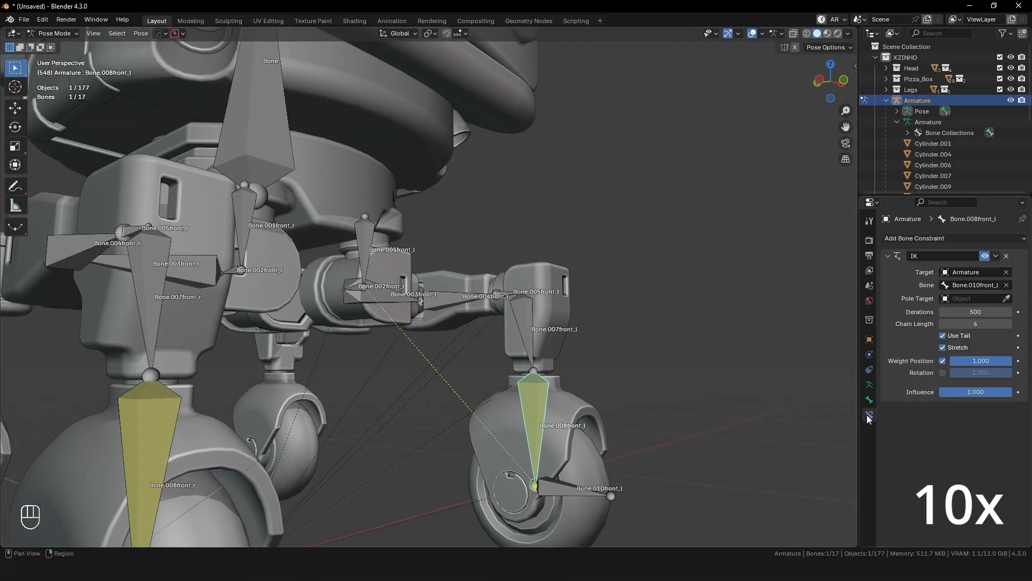
{"action": "left_click", "coordinate": [571, 488]}
{"action": "key", "text": "ctrl+z"}
Step: Select the inner hip part together with the armature, and pick Bone.001front_l in Pose Mode
{"action": "scroll", "coordinate": [396, 301], "scroll_direction": "up", "scroll_amount": 4}
{"action": "key", "text": "ctrl+Tab"}
{"action": "left_click", "coordinate": [307, 226]}
{"action": "left_click", "coordinate": [487, 253], "text": "shift"}
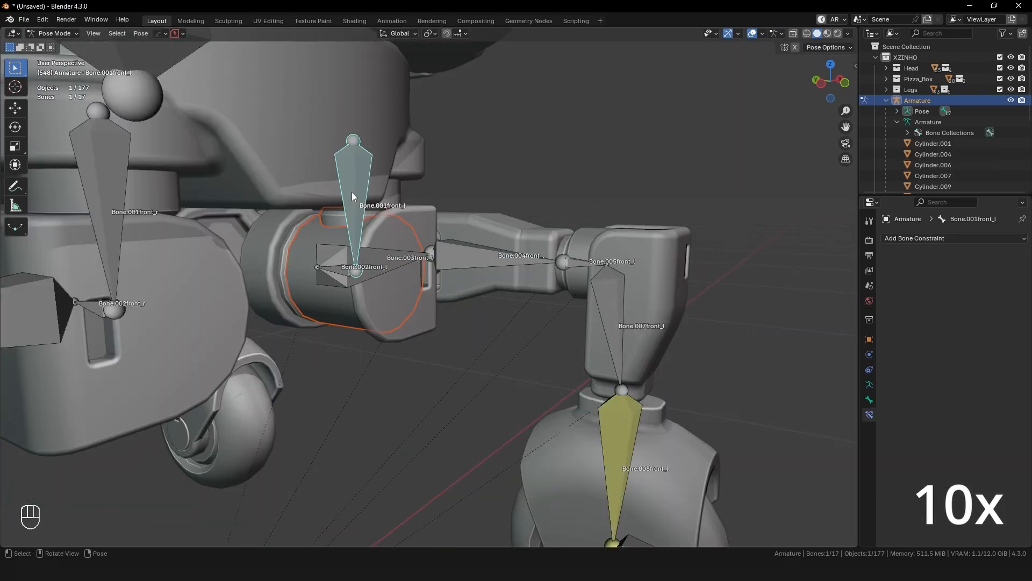
Step: Test the front left leg's response by moving the wheel's control bone, and undo the move
{"action": "middle_click_drag", "start_coordinate": [354, 202], "coordinate": [376, 231]}
{"action": "key", "text": "Tab"}
{"action": "key", "text": "Tab"}
{"action": "key", "text": "g"}
{"action": "left_click", "coordinate": [742, 463]}
{"action": "key", "text": "ctrl+z"}
{"action": "middle_click_drag", "start_coordinate": [679, 347], "coordinate": [467, 363]}
{"action": "key", "text": "g"}
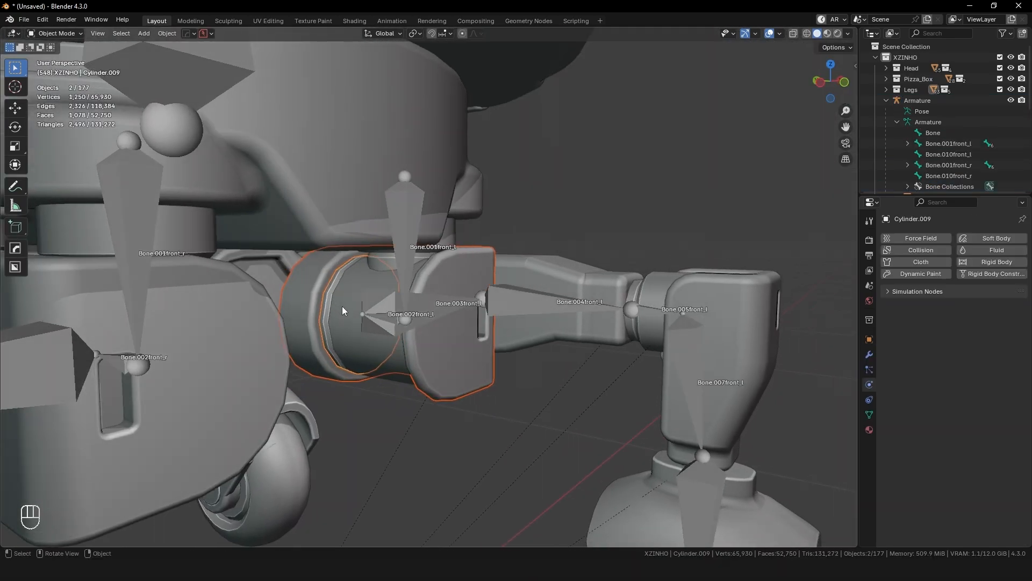
Step: Select the front left hip housing around Bone.002front_l together with its inner cylinder in Object Mode
{"action": "middle_click_drag", "start_coordinate": [342, 305], "coordinate": [453, 295]}
{"action": "middle_click_drag", "start_coordinate": [515, 276], "coordinate": [554, 278], "text": "shift"}
{"action": "scroll", "coordinate": [460, 317], "scroll_direction": "up", "scroll_amount": 4}
{"action": "middle_click_drag", "start_coordinate": [376, 328], "coordinate": [415, 319]}
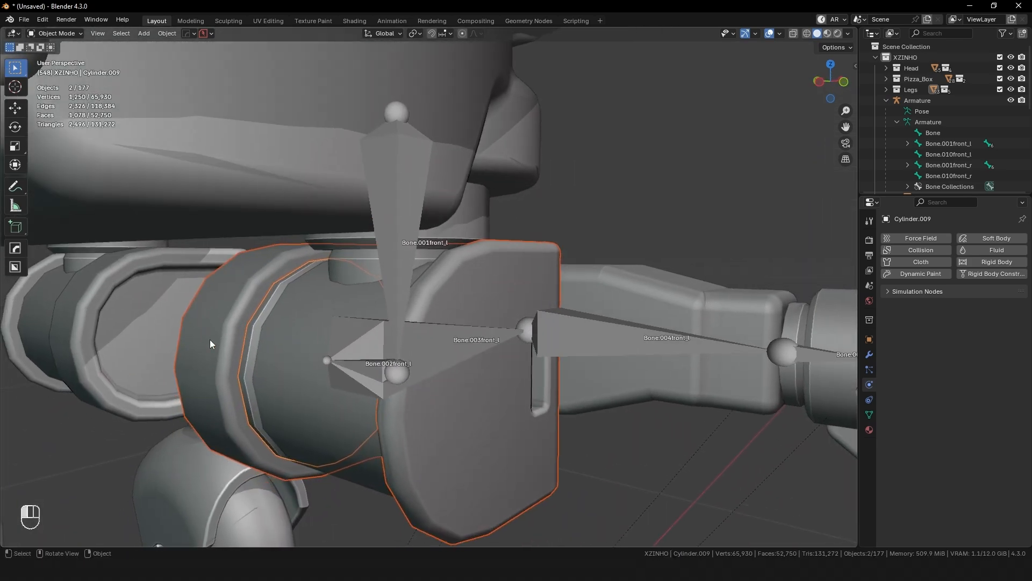
{"action": "left_click", "coordinate": [209, 340]}
{"action": "scroll", "coordinate": [228, 335], "scroll_direction": "down", "scroll_amount": 2}
{"action": "middle_click_drag", "start_coordinate": [236, 333], "coordinate": [312, 339]}
{"action": "middle_click_drag", "start_coordinate": [426, 329], "coordinate": [376, 321], "text": "shift"}
{"action": "left_click", "coordinate": [328, 293], "text": "shift"}
Step: Add the armature to the selection and, in Pose Mode, parent the hip housing parts to Bone.002front_l with the Bone option
{"action": "left_click", "coordinate": [380, 321], "text": "shift"}
{"action": "key", "text": "ctrl+Tab"}
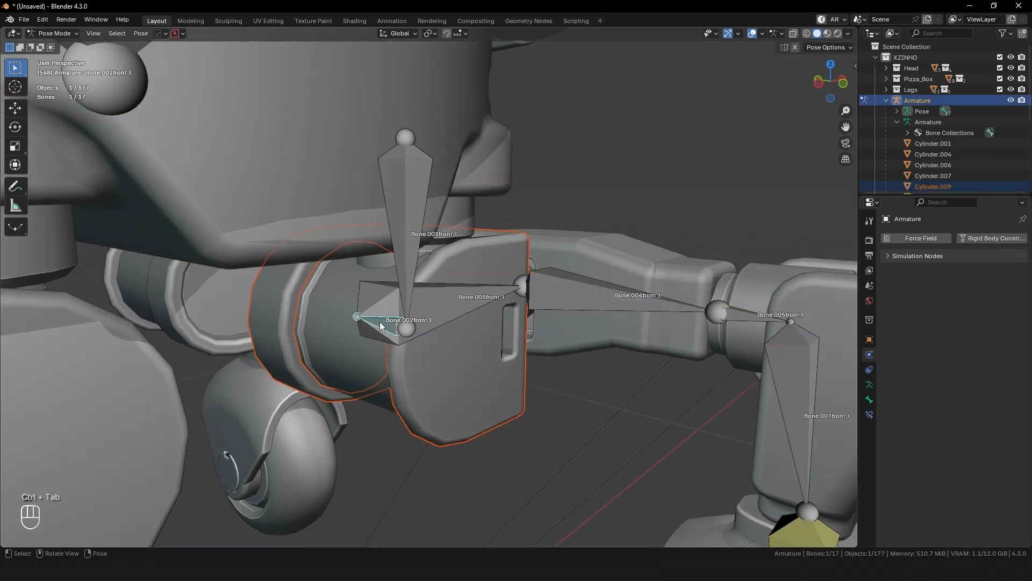
{"action": "left_click", "coordinate": [385, 325]}
{"action": "key", "text": "ctrl+p"}
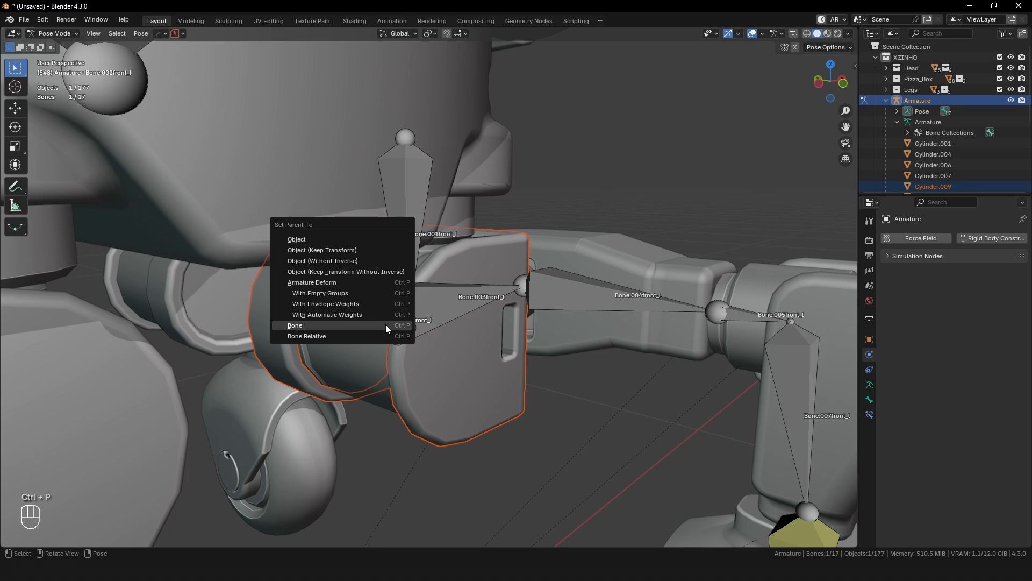
{"action": "left_click", "coordinate": [386, 325]}
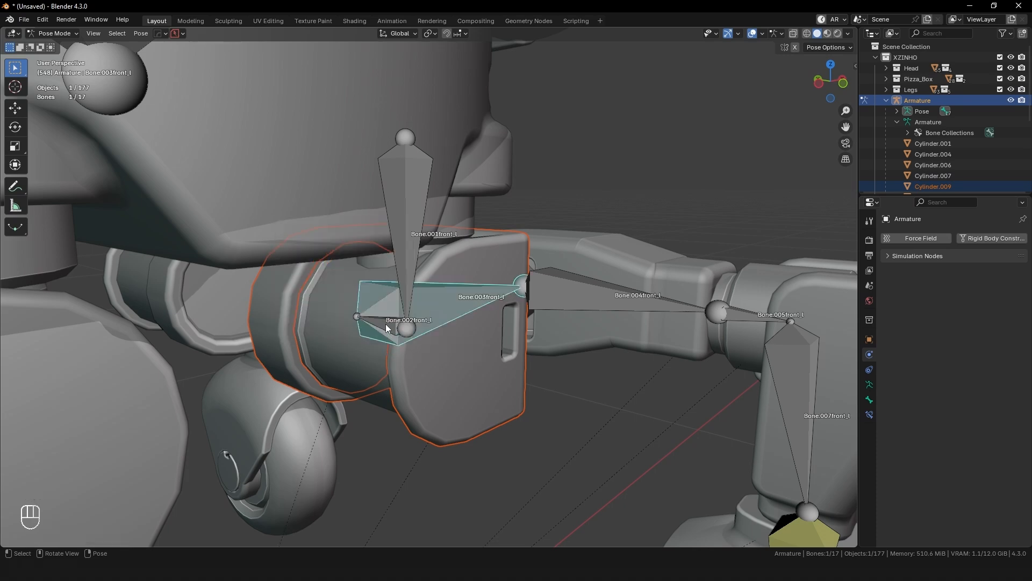
Step: Test the hip parenting by rotating Bone.002front_l about its local Y axis
{"action": "left_click", "coordinate": [387, 329]}
{"action": "key", "text": "r"}
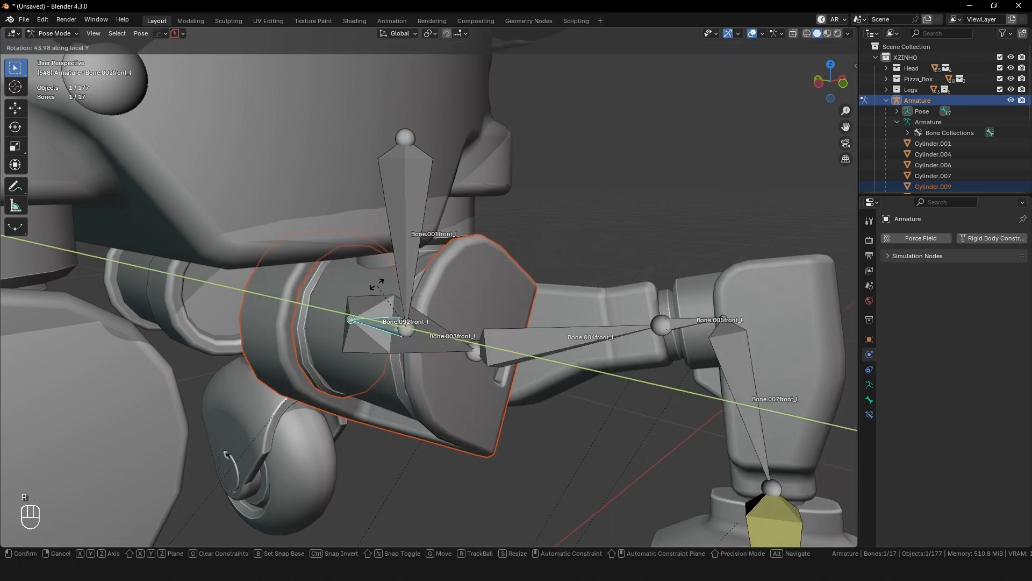
{"action": "key", "text": "y"}
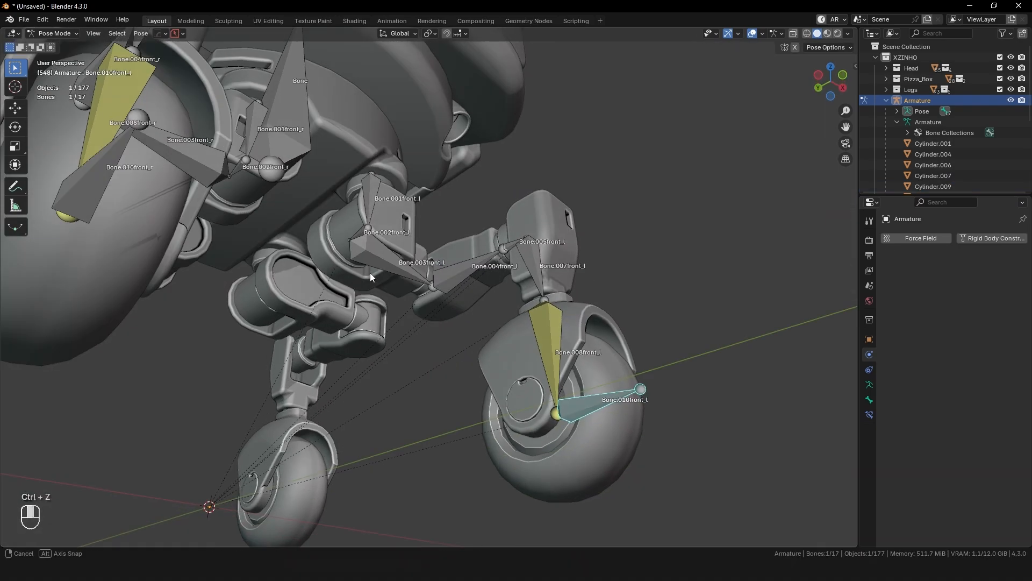
Step: Test the front left leg's IK response by moving the wheel control bone Bone.010front_l
{"action": "middle_click_drag", "start_coordinate": [370, 272], "coordinate": [396, 386]}
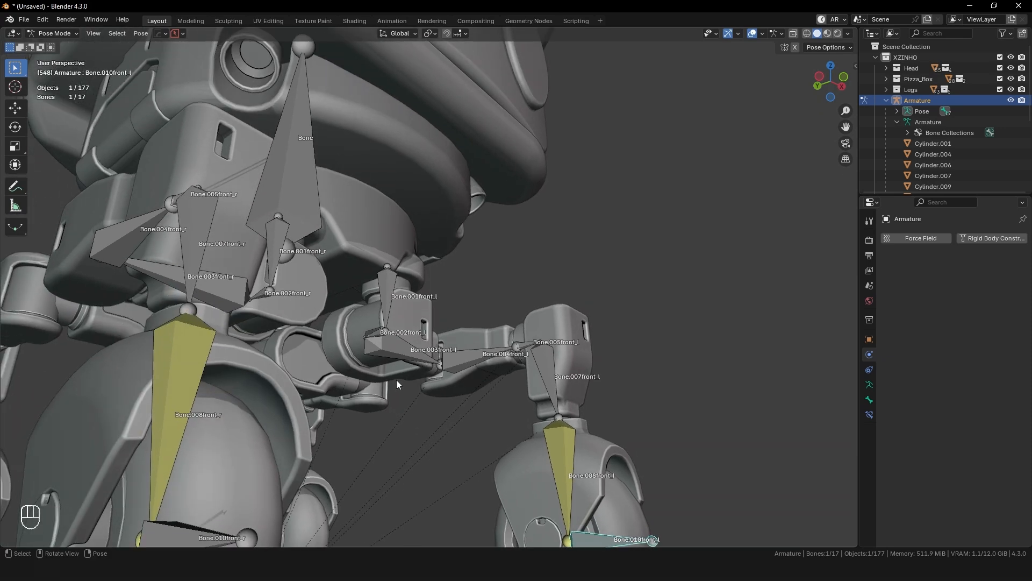
{"action": "key", "text": "g"}
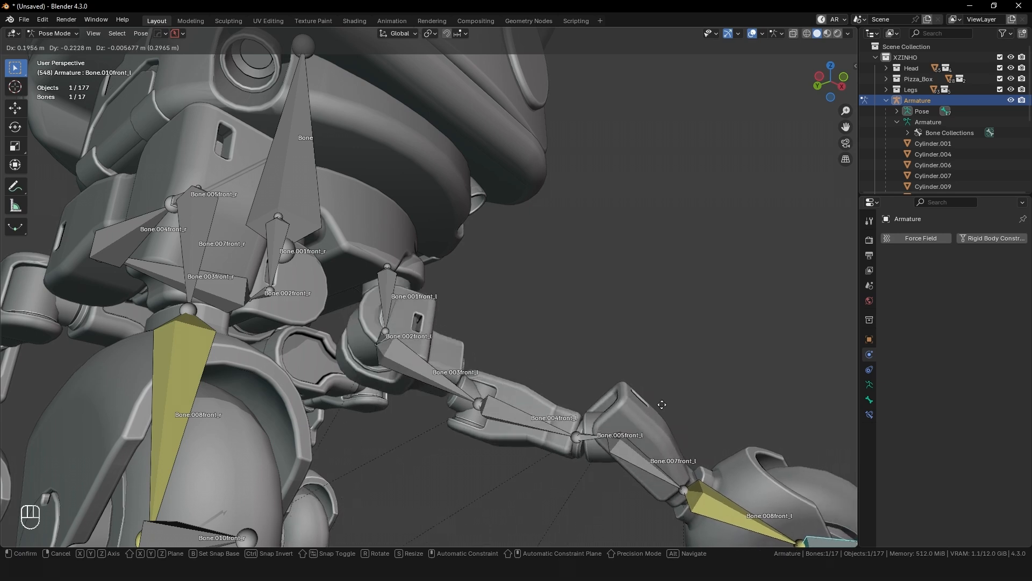
{"action": "left_click", "coordinate": [678, 407]}
{"action": "middle_click_drag", "start_coordinate": [653, 335], "coordinate": [651, 350]}
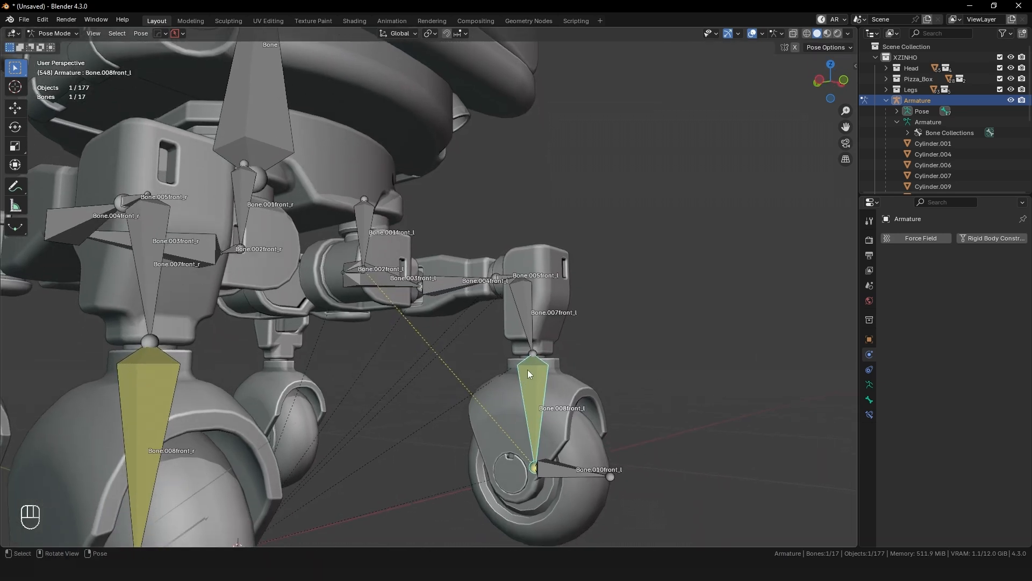
Step: Extend the IK chain length on Bone.008front_l to include Bone.001front_l, test it by moving Bone.010front_l, and undo the move
{"action": "middle_click_drag", "start_coordinate": [530, 373], "coordinate": [531, 389]}
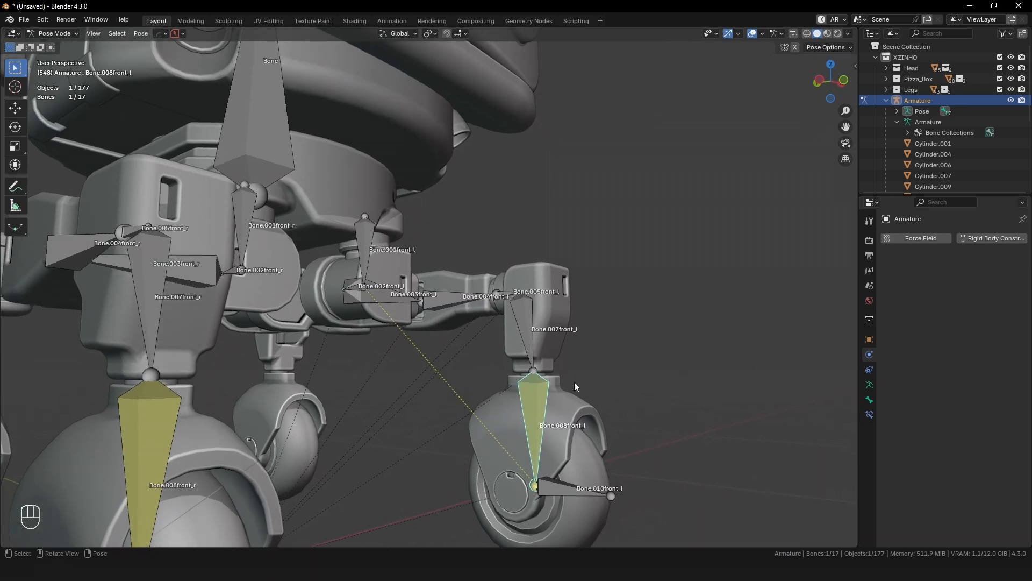
{"action": "left_click", "coordinate": [869, 414]}
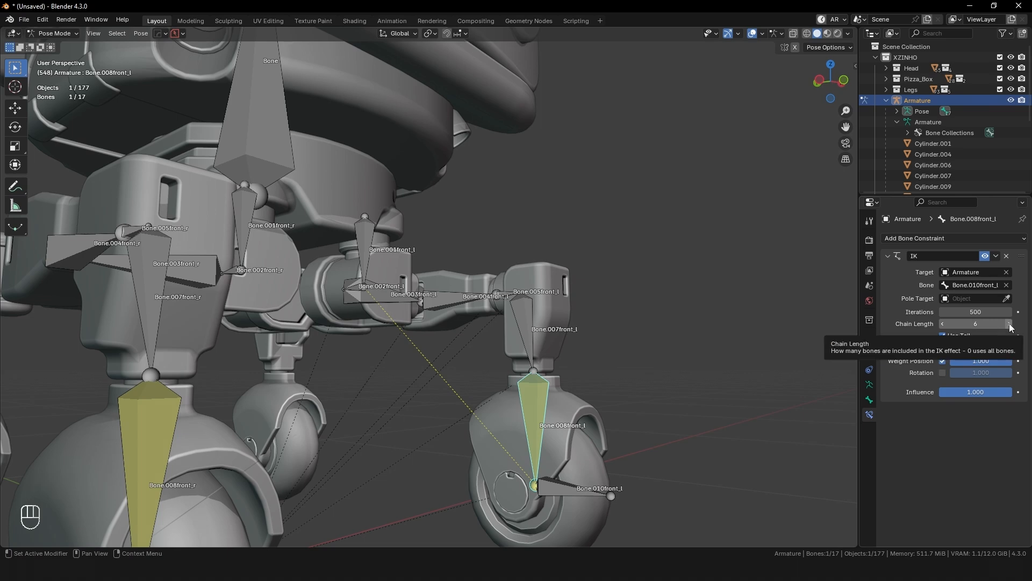
{"action": "left_click", "coordinate": [570, 489]}
{"action": "key", "text": "g"}
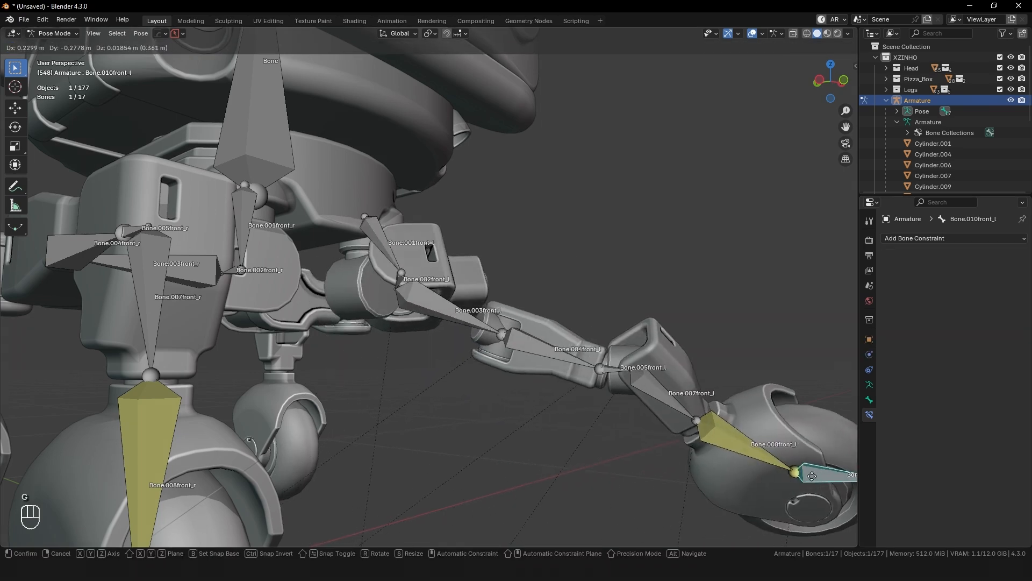
{"action": "left_click", "coordinate": [609, 444]}
{"action": "key", "text": "ctrl+z"}
Step: In Object Mode, select the front left hip's inner cylinder and the small connector above it, adding the armature to the selection
{"action": "scroll", "coordinate": [608, 444], "scroll_direction": "down", "scroll_amount": 3}
{"action": "key", "text": "ctrl+Tab"}
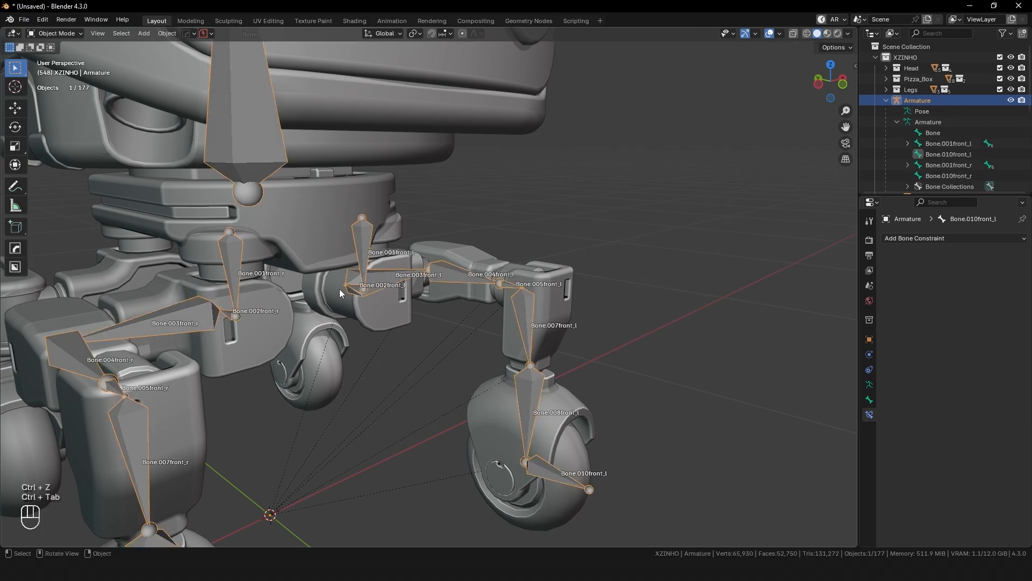
{"action": "left_click", "coordinate": [350, 286]}
{"action": "scroll", "coordinate": [347, 284], "scroll_direction": "up", "scroll_amount": 4}
{"action": "middle_click_drag", "start_coordinate": [348, 284], "coordinate": [342, 255]}
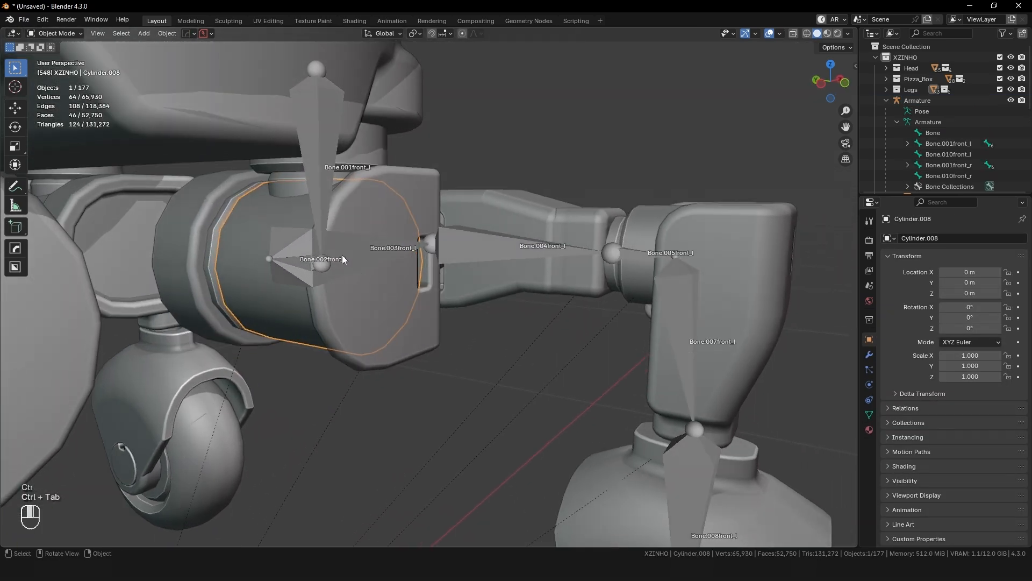
{"action": "left_click", "coordinate": [289, 190], "text": "shift"}
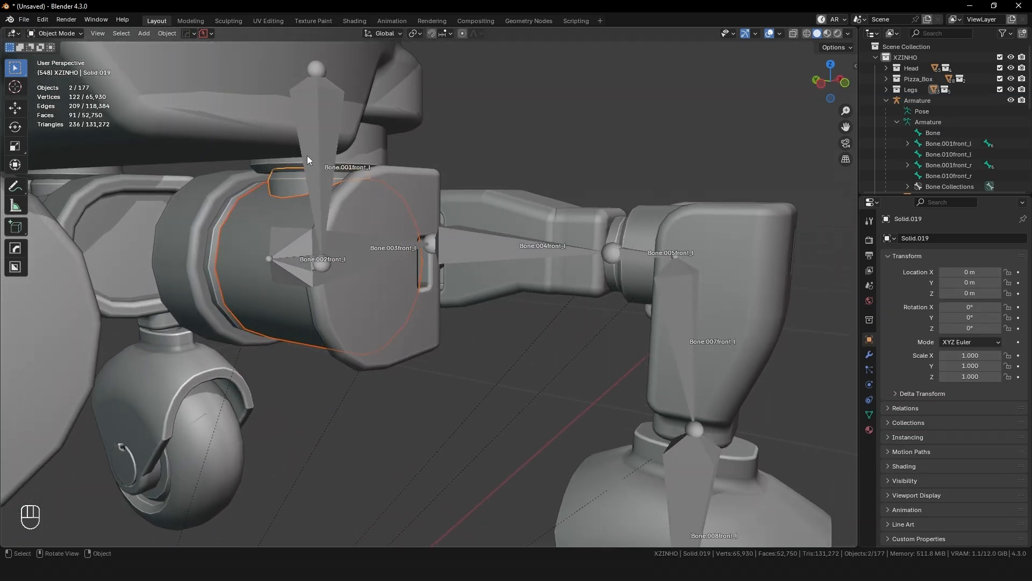
{"action": "left_click", "coordinate": [317, 111], "text": "shift"}
Step: In Pose Mode, select Bone.001front_l and parent the selected hip cylinder and connector to it
{"action": "key", "text": "ctrl+Tab"}
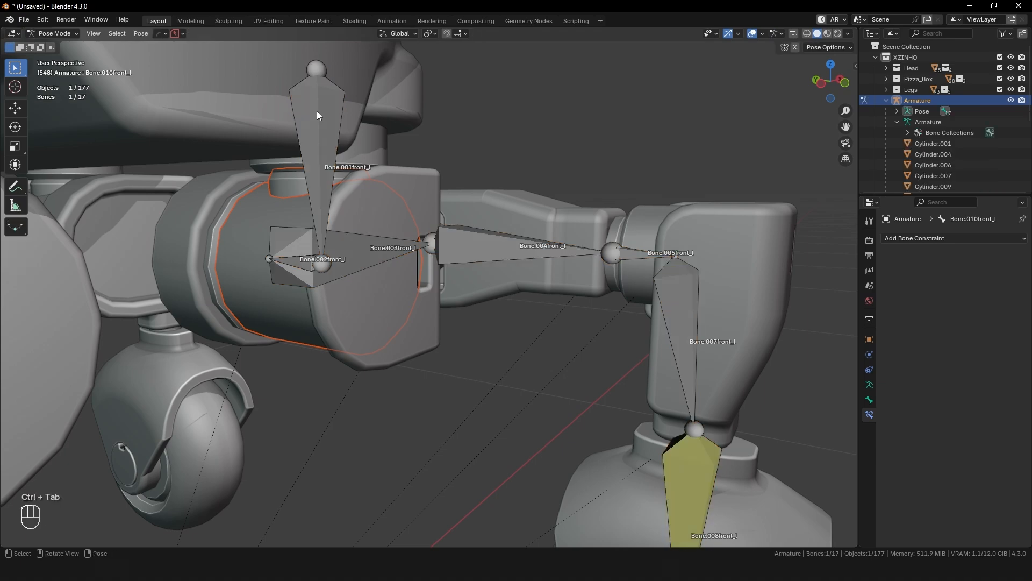
{"action": "left_click", "coordinate": [317, 112], "text": "shift"}
{"action": "scroll", "coordinate": [417, 238], "scroll_direction": "down", "scroll_amount": 5}
{"action": "left_click", "coordinate": [450, 257]}
{"action": "scroll", "coordinate": [351, 192], "scroll_direction": "up", "scroll_amount": 4}
{"action": "left_click", "coordinate": [352, 194]}
{"action": "scroll", "coordinate": [352, 194], "scroll_direction": "down", "scroll_amount": 4}
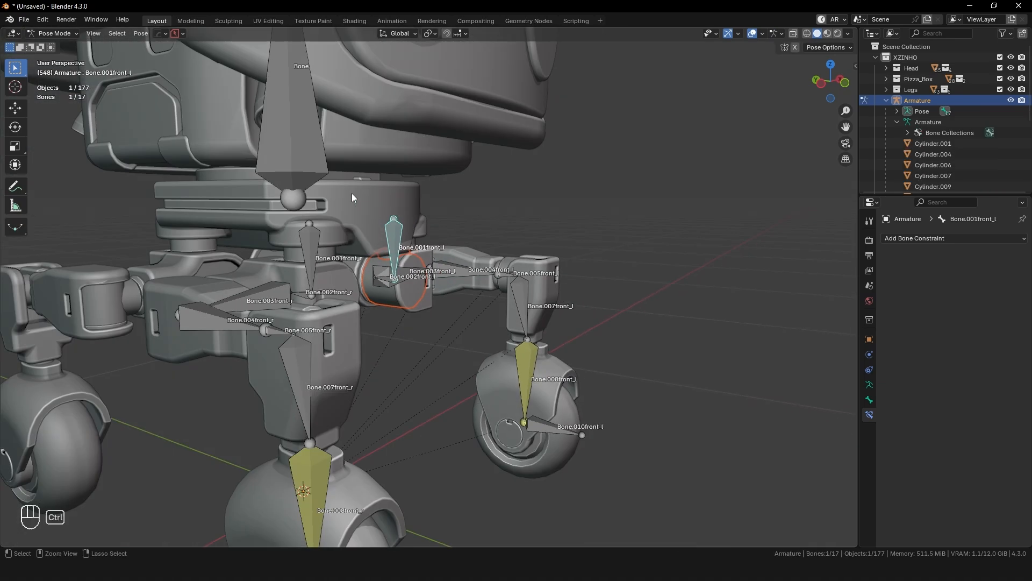
{"action": "key", "text": "ctrl+p"}
{"action": "left_click", "coordinate": [352, 195]}
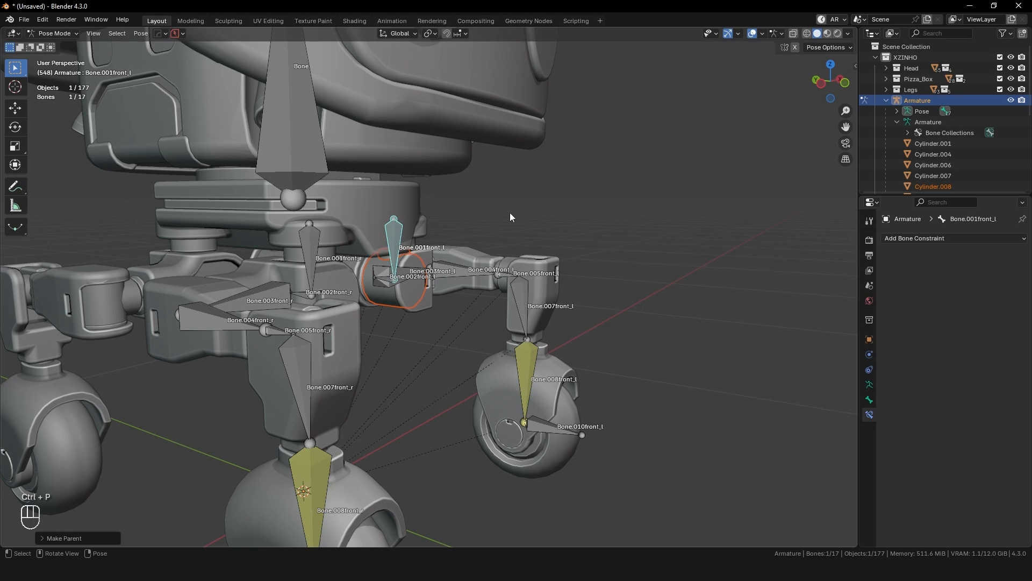
Step: Undo the last pose change and test the hip parenting by moving Bone.010front_l, cancelling the move
{"action": "key", "text": "ctrl+z"}
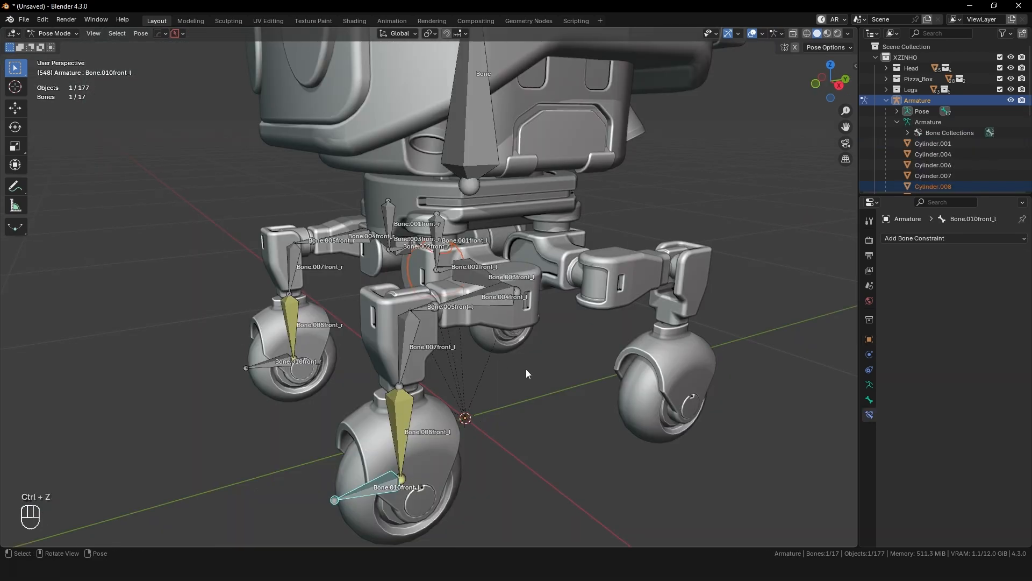
{"action": "middle_click_drag", "start_coordinate": [526, 369], "coordinate": [503, 380]}
{"action": "key", "text": "g"}
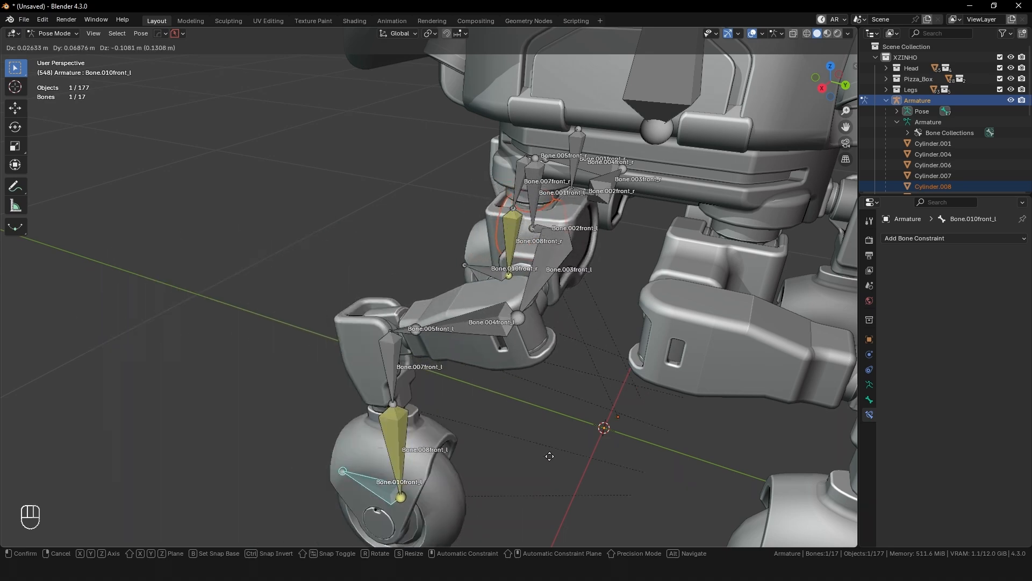
{"action": "right_click", "coordinate": [465, 390]}
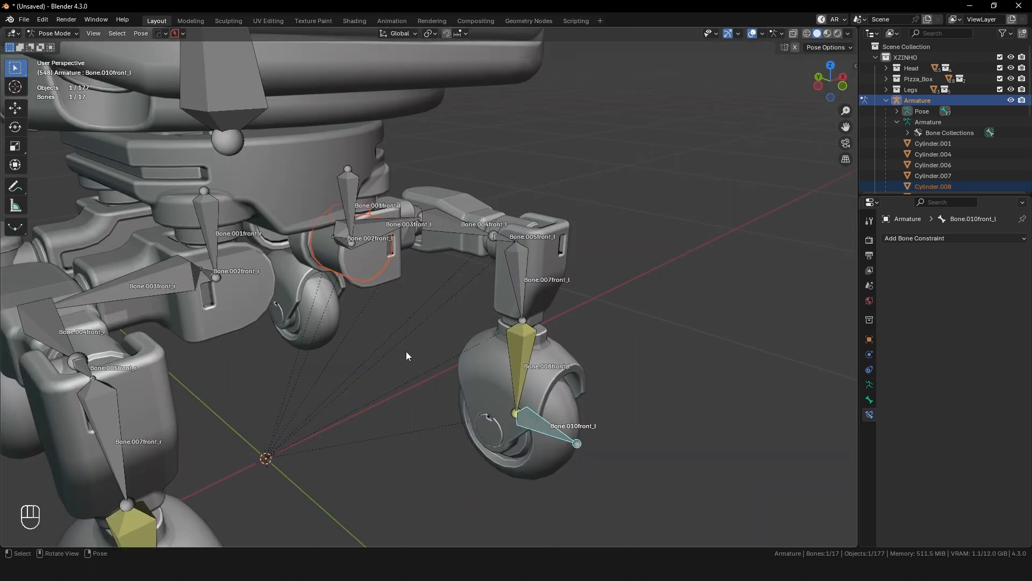
{"action": "mouse_move", "coordinate": [405, 350]}
{"action": "middle_mouse_down", "text": "shift"}
{"action": "mouse_move", "coordinate": [394, 330]}
{"action": "mouse_move", "coordinate": [394, 351]}
{"action": "middle_mouse_up", "text": "shift"}
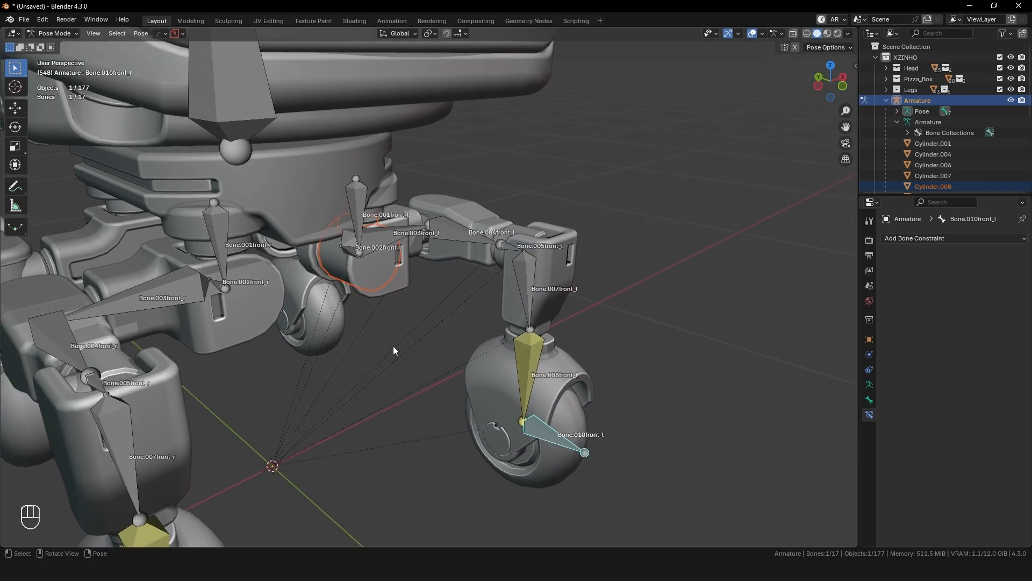
Step: Select the front left leg's bone chain in Pose Mode and expand the Inverse Kinematics settings in the bone properties
{"action": "middle_click_drag", "start_coordinate": [368, 285], "coordinate": [379, 227]}
{"action": "key", "text": "ctrl+Tab"}
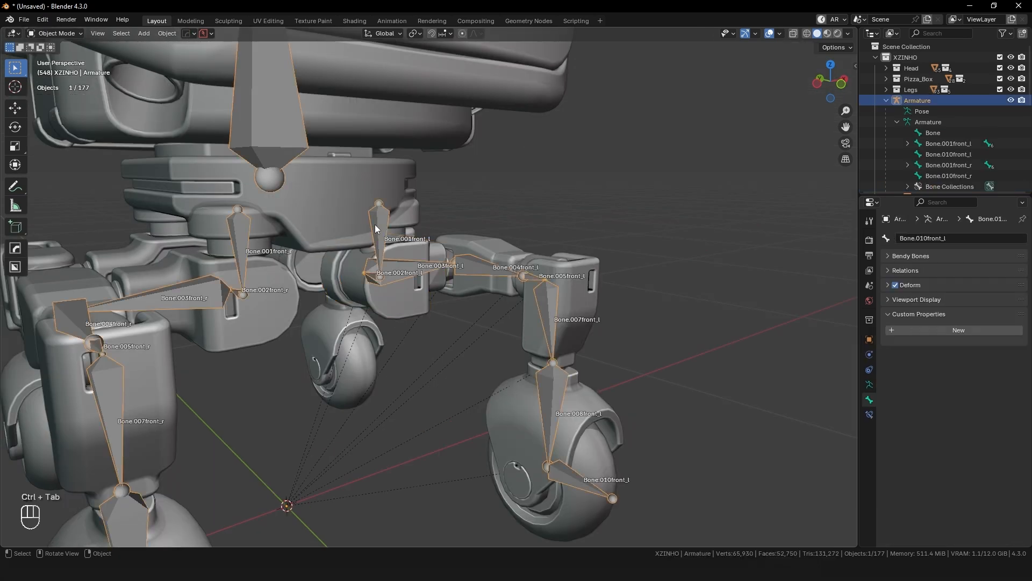
{"action": "key", "text": "Tab"}
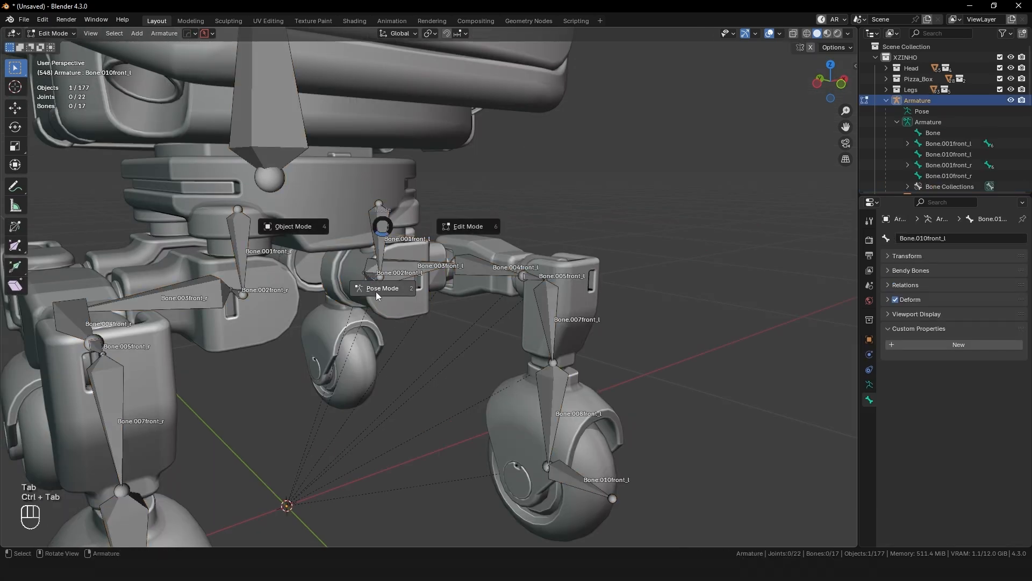
{"action": "left_click", "coordinate": [382, 289]}
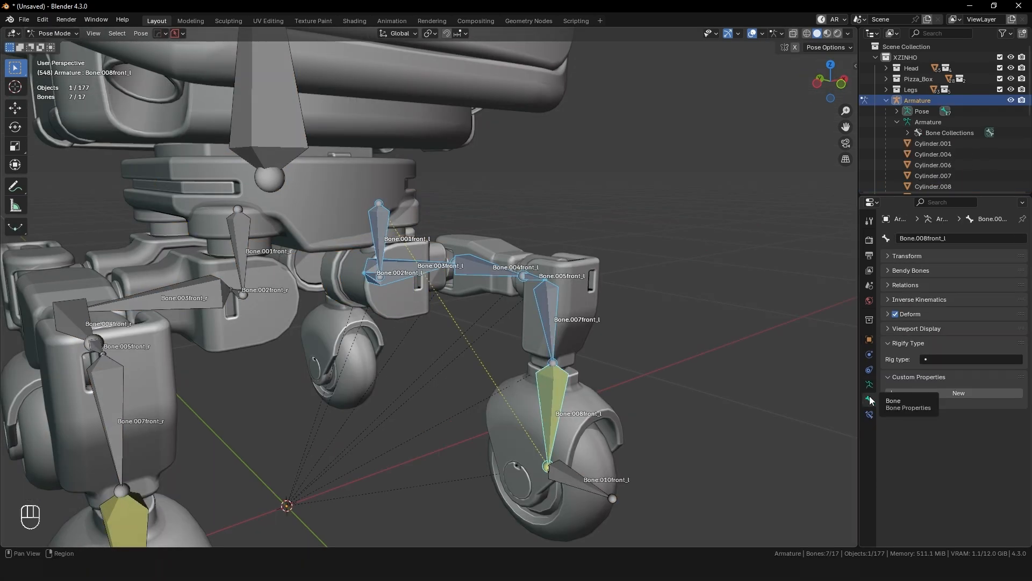
{"action": "left_click", "coordinate": [888, 301]}
Step: Select only Bone.001front_l at the top of the front left leg
{"action": "middle_click_drag", "start_coordinate": [647, 392], "coordinate": [412, 274], "text": "shift"}
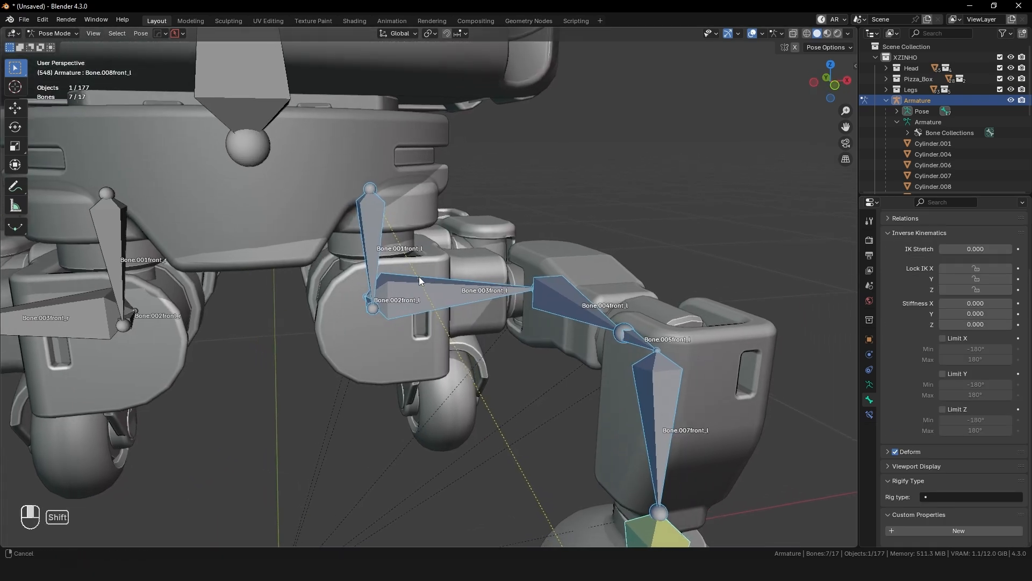
{"action": "scroll", "coordinate": [385, 249], "scroll_direction": "up", "scroll_amount": 2}
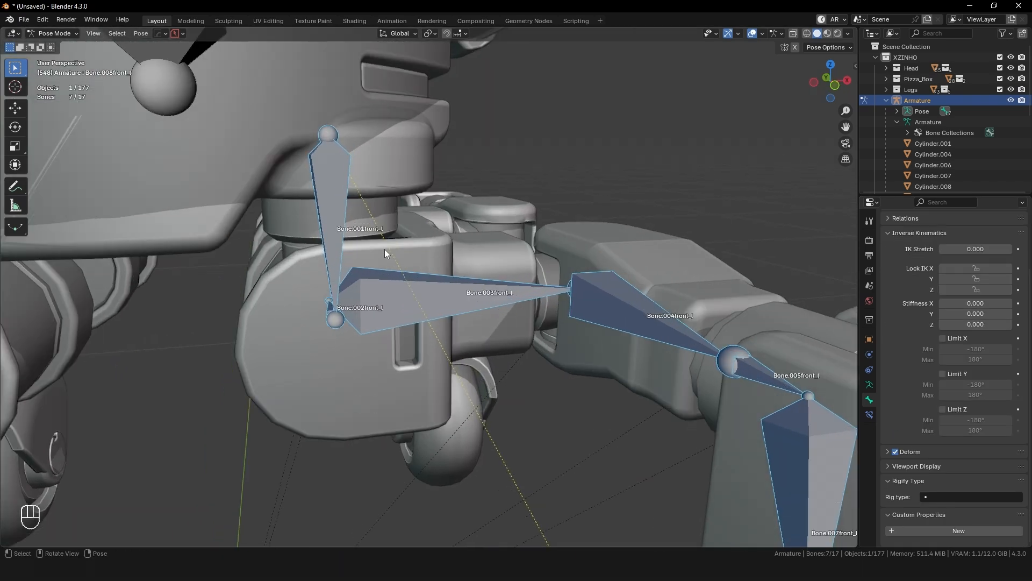
{"action": "middle_click_drag", "start_coordinate": [520, 231], "coordinate": [570, 266], "text": "shift"}
{"action": "left_click", "coordinate": [379, 258]}
{"action": "mouse_move", "coordinate": [530, 227]}
{"action": "middle_mouse_down", "text": "shift"}
{"action": "mouse_move", "coordinate": [518, 226]}
{"action": "mouse_move", "coordinate": [533, 237]}
{"action": "middle_mouse_up", "text": "shift"}
{"action": "middle_click_drag", "start_coordinate": [430, 248], "coordinate": [492, 250], "text": "shift"}
{"action": "scroll", "coordinate": [492, 249], "scroll_direction": "down", "scroll_amount": 2}
{"action": "middle_click_drag", "start_coordinate": [597, 263], "coordinate": [562, 256]}
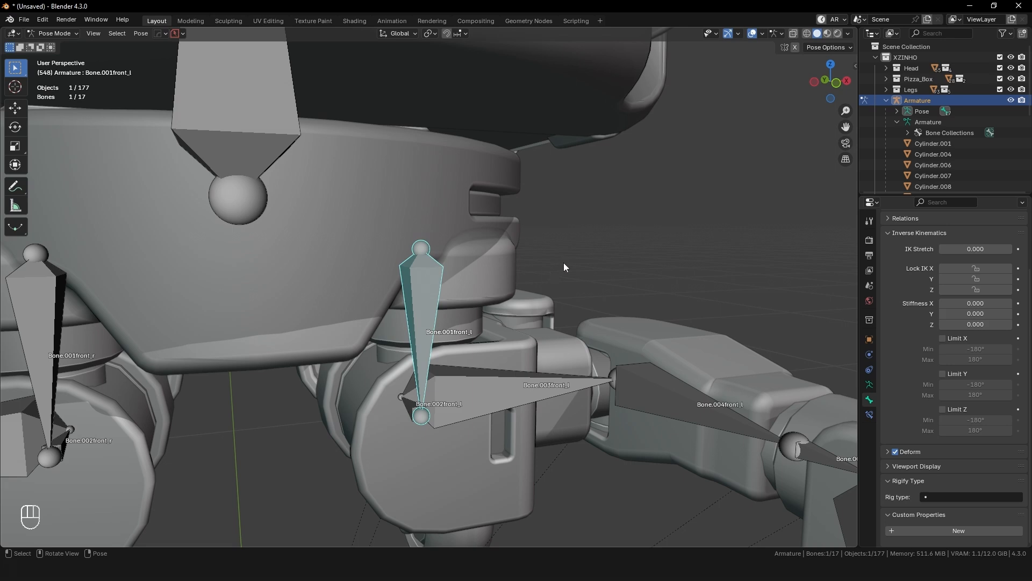
{"action": "middle_click_drag", "start_coordinate": [440, 276], "coordinate": [437, 259], "text": "shift"}
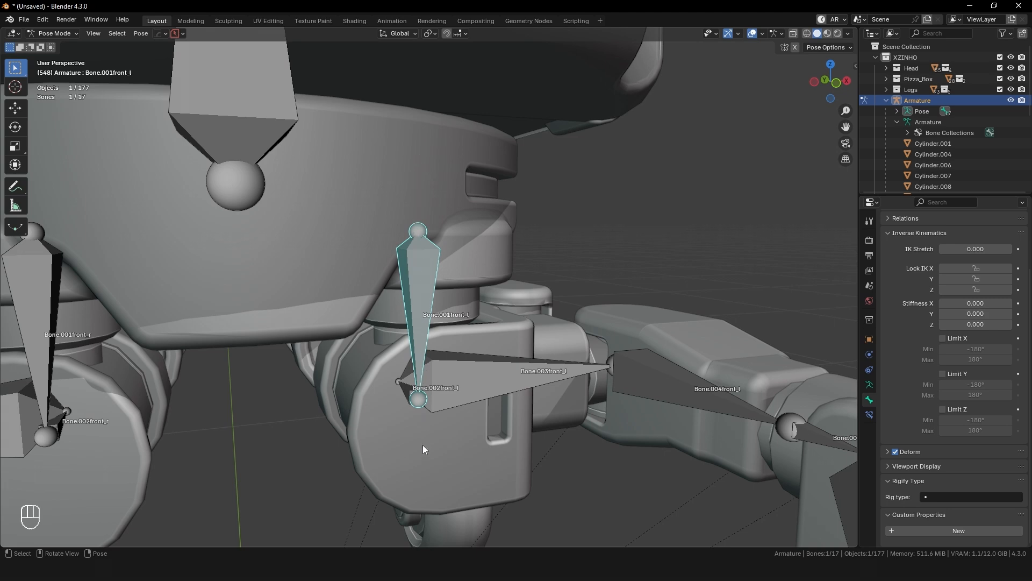
Step: Display the Transform gizmo on Bone.001front_l and set the transform orientation to Local to inspect its axes
{"action": "left_click", "coordinate": [15, 165]}
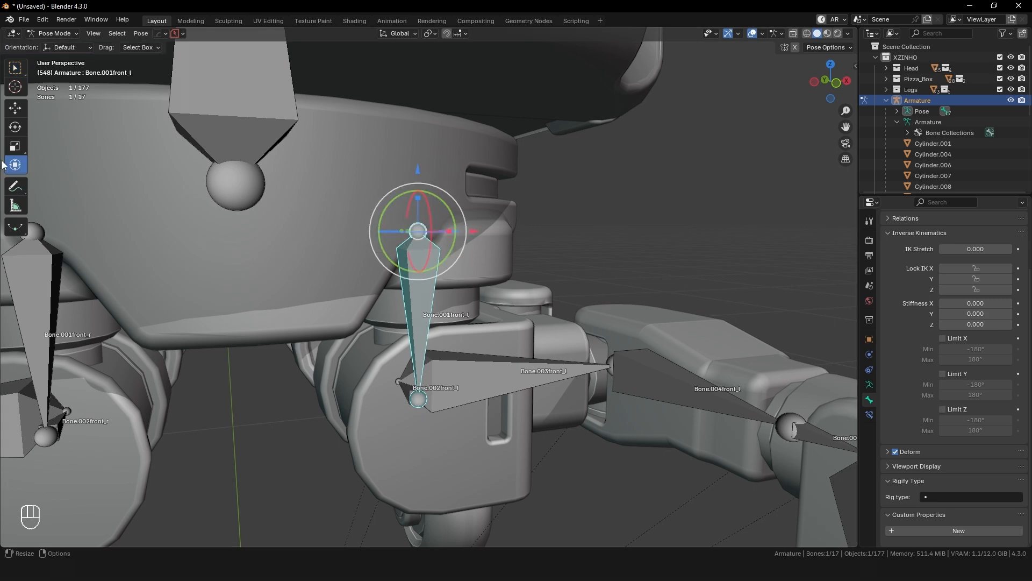
{"action": "left_click", "coordinate": [390, 34]}
{"action": "left_click", "coordinate": [388, 79]}
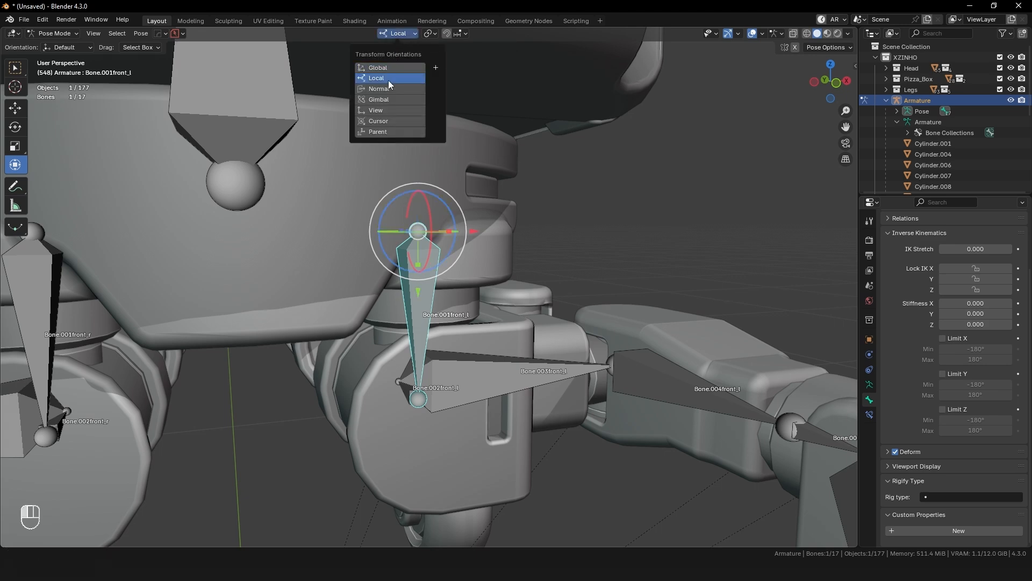
{"action": "middle_click_drag", "start_coordinate": [505, 233], "coordinate": [536, 210]}
{"action": "scroll", "coordinate": [537, 211], "scroll_direction": "up", "scroll_amount": 2}
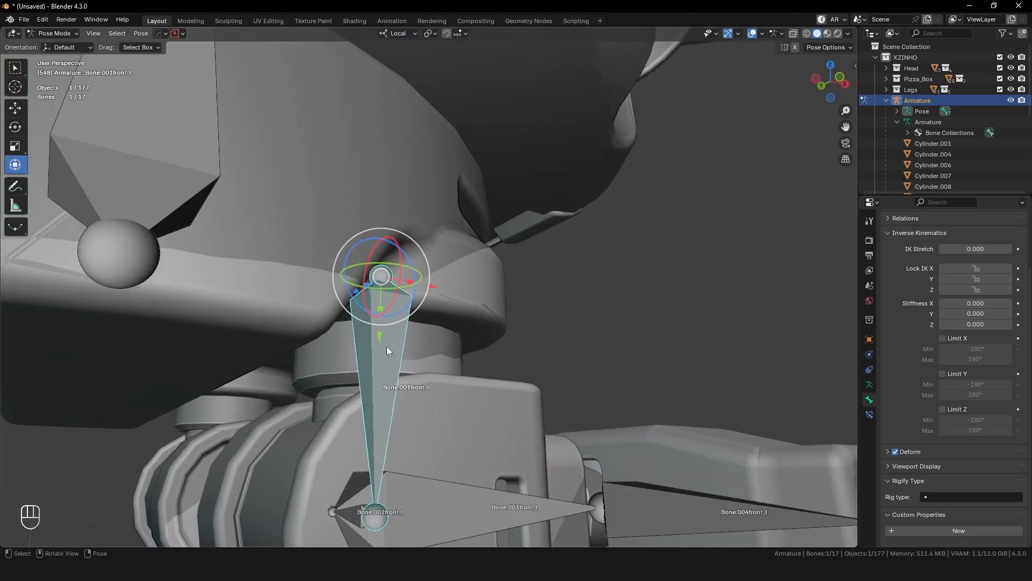
{"action": "scroll", "coordinate": [388, 360], "scroll_direction": "down", "scroll_amount": 2}
{"action": "left_click", "coordinate": [420, 434]}
{"action": "middle_click_drag", "start_coordinate": [419, 433], "coordinate": [356, 299]}
{"action": "middle_click_drag", "start_coordinate": [472, 221], "coordinate": [455, 204], "text": "shift"}
{"action": "scroll", "coordinate": [455, 204], "scroll_direction": "up", "scroll_amount": 1}
{"action": "left_click", "coordinate": [599, 218]}
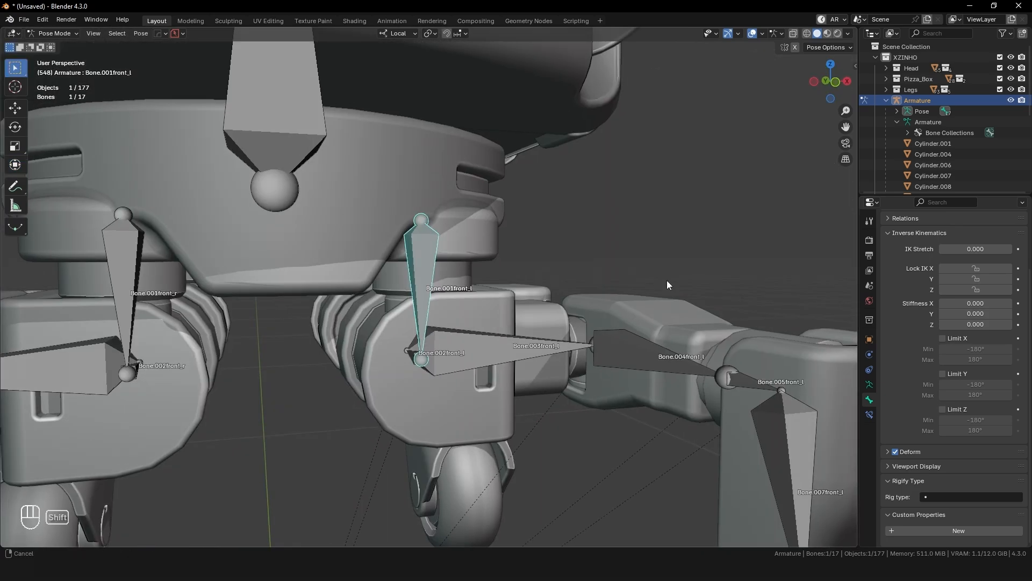
Step: Test rotating Bone.001front_l about its local Z axis and undo the rotation
{"action": "middle_click_drag", "start_coordinate": [668, 285], "coordinate": [530, 292], "text": "shift"}
{"action": "scroll", "coordinate": [583, 301], "scroll_direction": "up", "scroll_amount": 2}
{"action": "mouse_move", "coordinate": [430, 307]}
{"action": "middle_mouse_down"}
{"action": "mouse_move", "coordinate": [419, 321]}
{"action": "mouse_move", "coordinate": [422, 307]}
{"action": "middle_mouse_up"}
{"action": "scroll", "coordinate": [480, 269], "scroll_direction": "down", "scroll_amount": 3}
{"action": "key", "text": "r"}
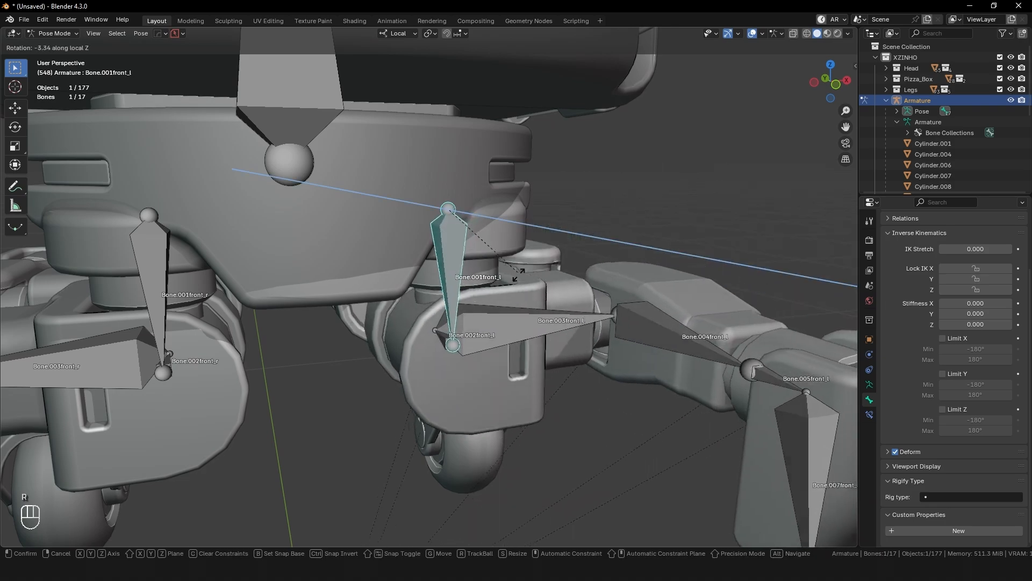
{"action": "key", "text": "ctrl+z"}
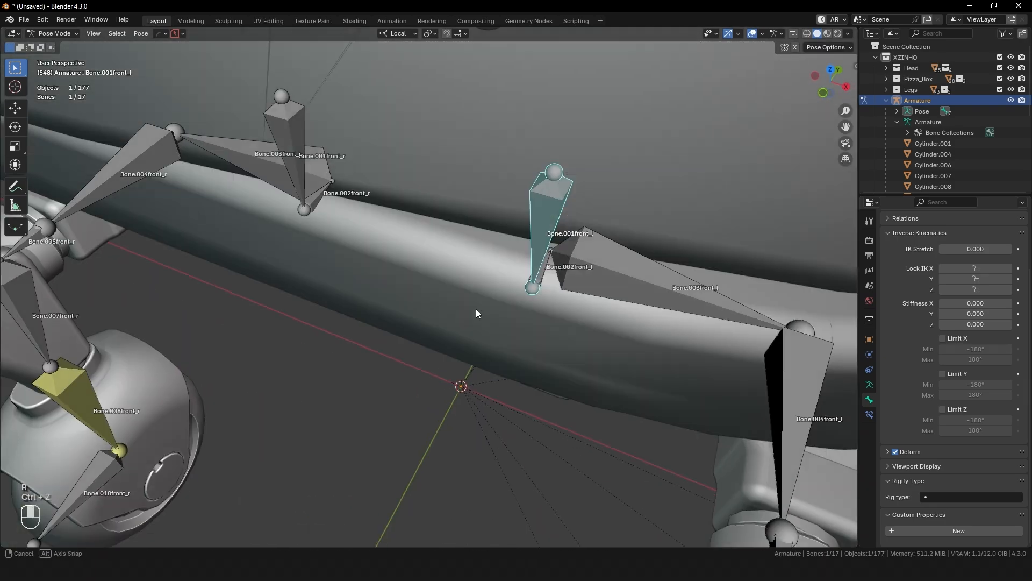
Step: Test swivelling Bone.001front_l about the global Z axis and undo the rotation
{"action": "middle_click_drag", "start_coordinate": [476, 308], "coordinate": [556, 224], "text": "shift"}
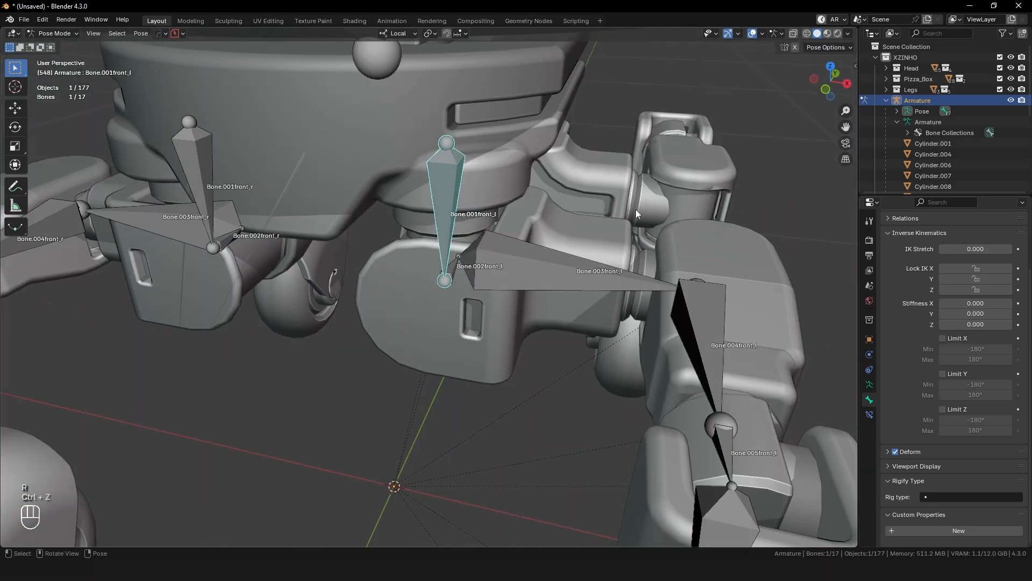
{"action": "key", "text": "r"}
{"action": "key", "text": "z"}
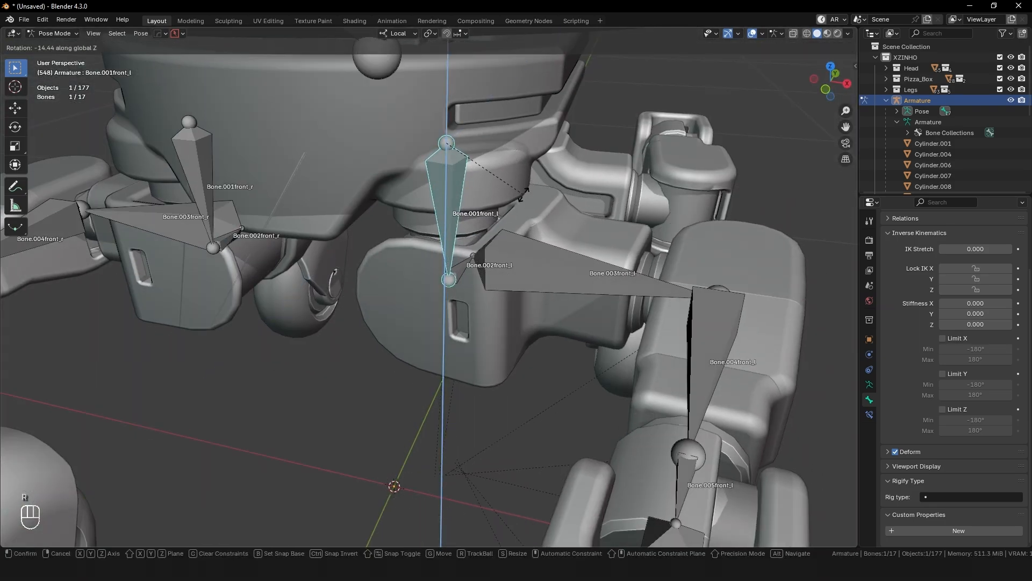
{"action": "key", "text": "ctrl+z"}
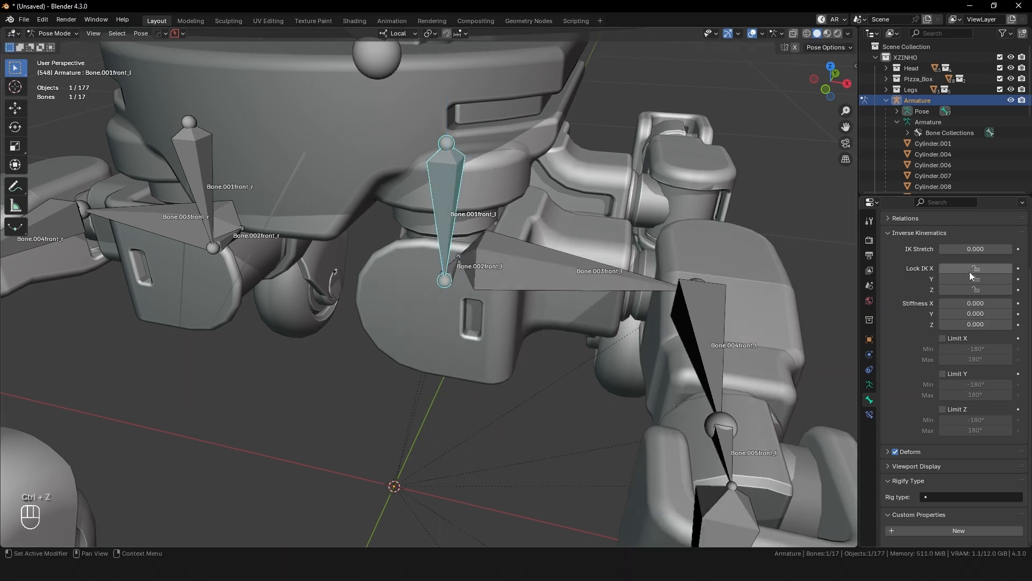
Step: Lock the IK X and Z axes of Bone.001front_l and try a rotation, cancelling it
{"action": "left_click", "coordinate": [977, 269]}
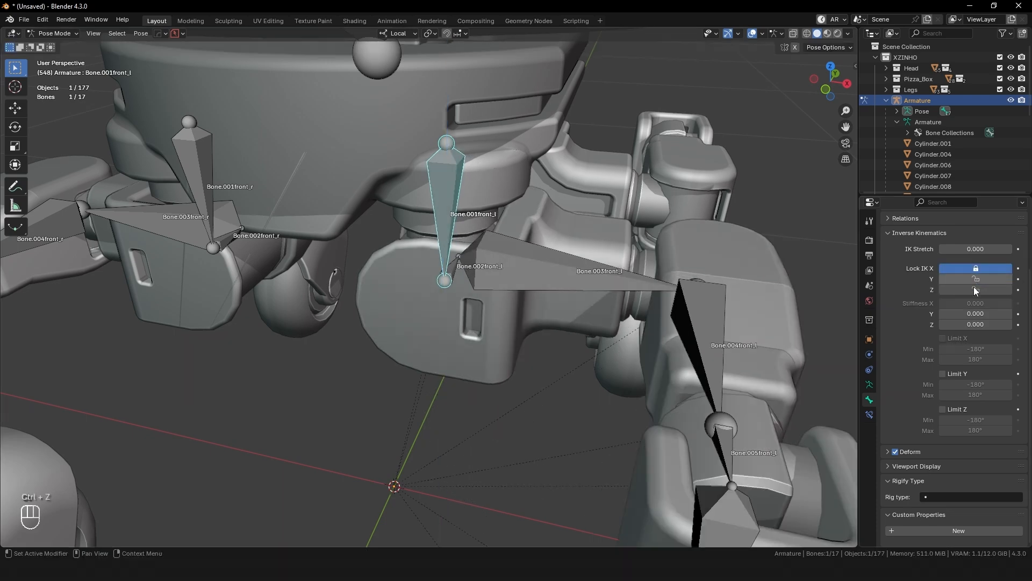
{"action": "left_click", "coordinate": [975, 289]}
{"action": "key", "text": "r"}
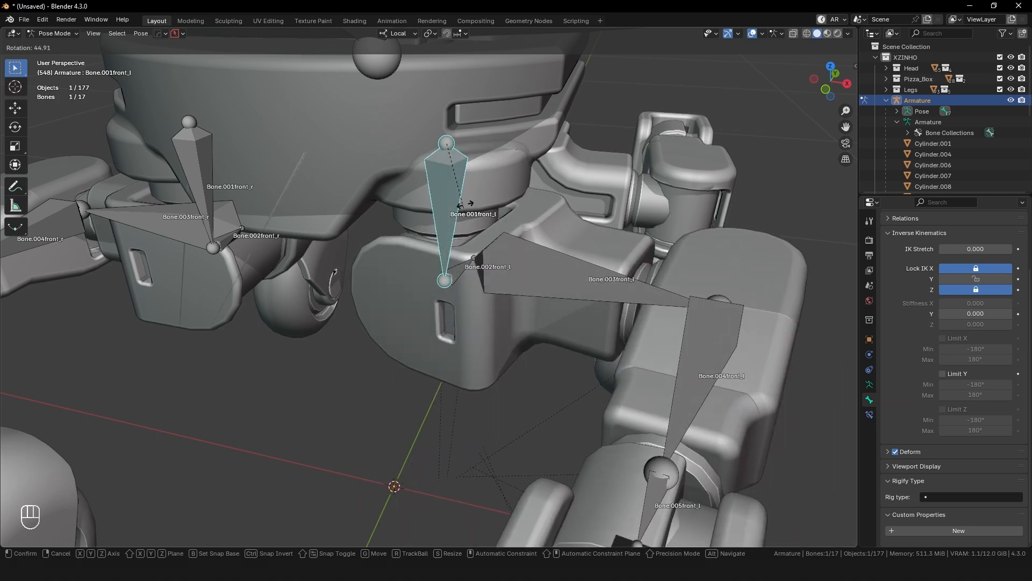
{"action": "right_click", "coordinate": [484, 295]}
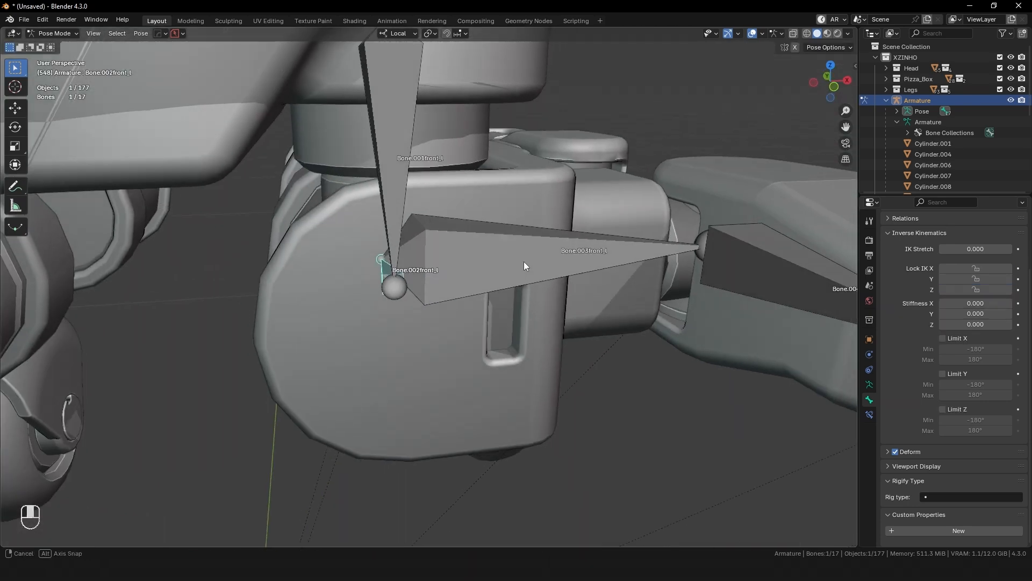
Step: Lock the IK X and Z axes of Bone.002front_l
{"action": "middle_click_drag", "start_coordinate": [524, 261], "coordinate": [423, 301], "text": "shift"}
{"action": "scroll", "coordinate": [424, 301], "scroll_direction": "down", "scroll_amount": 5}
{"action": "left_click", "coordinate": [976, 268]}
{"action": "left_click", "coordinate": [975, 289]}
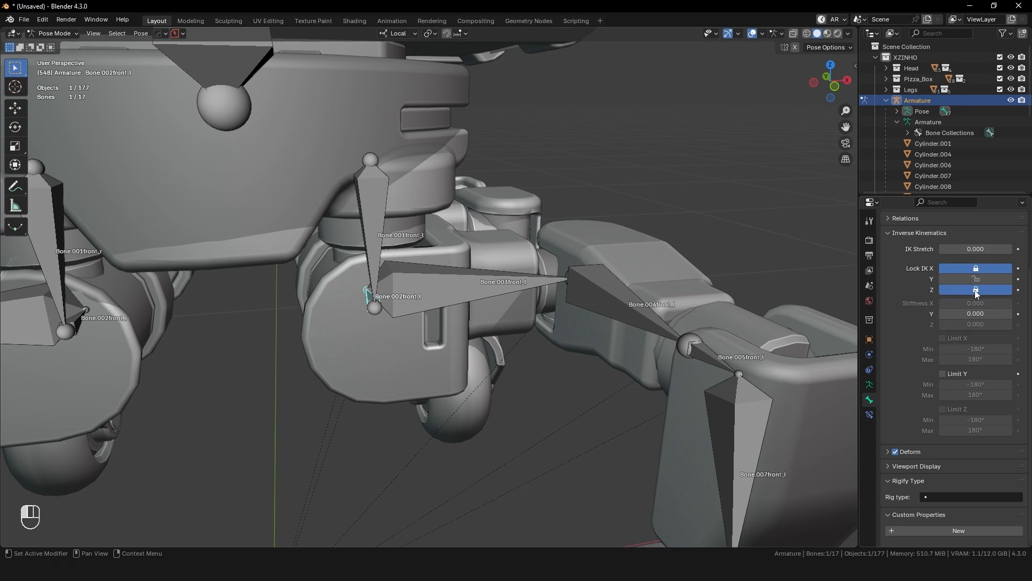
Step: Test rotating Bone.002front_l and undo the rotation
{"action": "middle_click_drag", "start_coordinate": [645, 297], "coordinate": [560, 299]}
{"action": "key", "text": "r"}
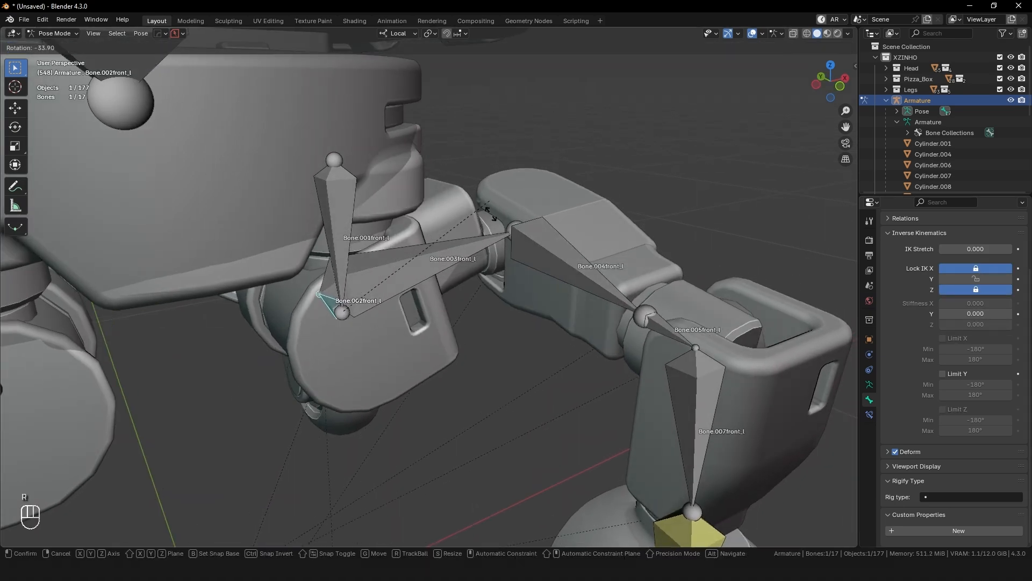
{"action": "left_click", "coordinate": [478, 228]}
{"action": "key", "text": "ctrl+z"}
Step: Lock the IK axes of Bone.003front_l, IK X and Z of Bone.004front_l, and IK X of Bone.005front_l
{"action": "left_click", "coordinate": [433, 273]}
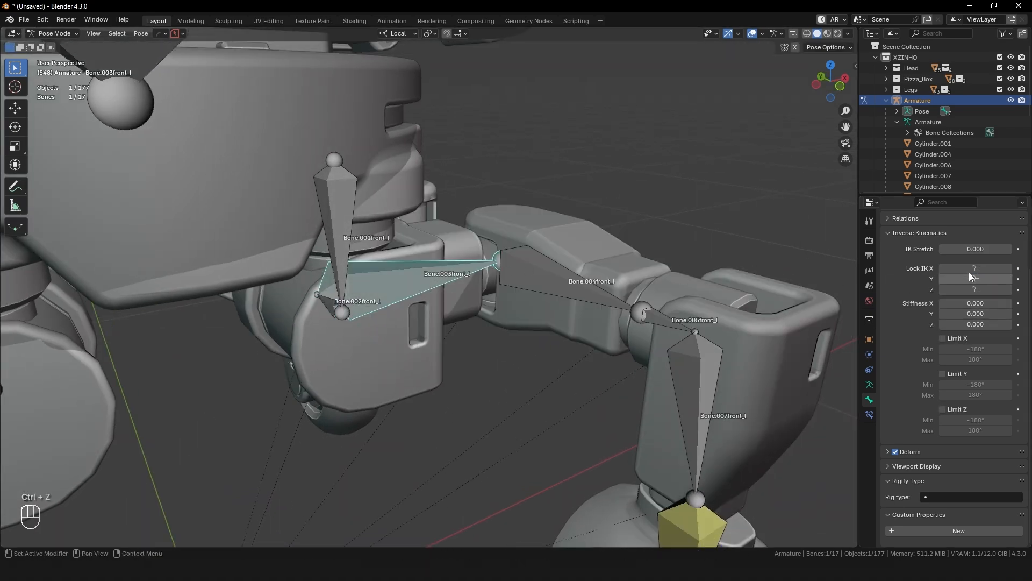
{"action": "left_click", "coordinate": [560, 277]}
{"action": "middle_click_drag", "start_coordinate": [562, 279], "coordinate": [519, 299]}
{"action": "middle_click_drag", "start_coordinate": [672, 274], "coordinate": [555, 266]}
{"action": "left_click", "coordinate": [564, 308]}
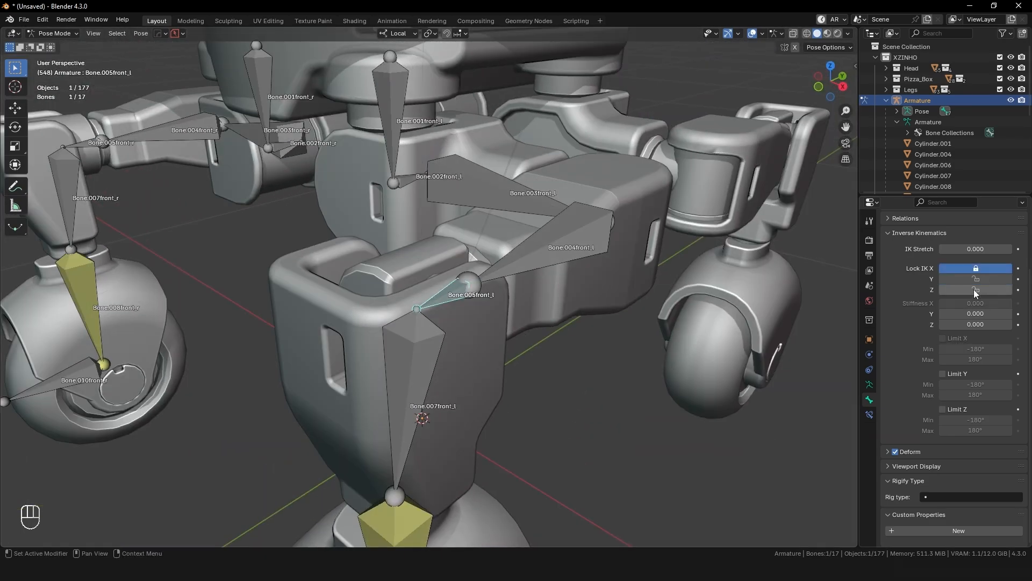
Step: Test rotating Bone.007front_l twice in the right orthographic view, undoing each rotation
{"action": "left_click", "coordinate": [409, 392]}
{"action": "key", "text": "KP_1"}
{"action": "key", "text": "KP_3"}
{"action": "key", "text": "KP_1"}
{"action": "key", "text": "KP_3"}
{"action": "scroll", "coordinate": [390, 304], "scroll_direction": "down", "scroll_amount": 3}
{"action": "key", "text": "r"}
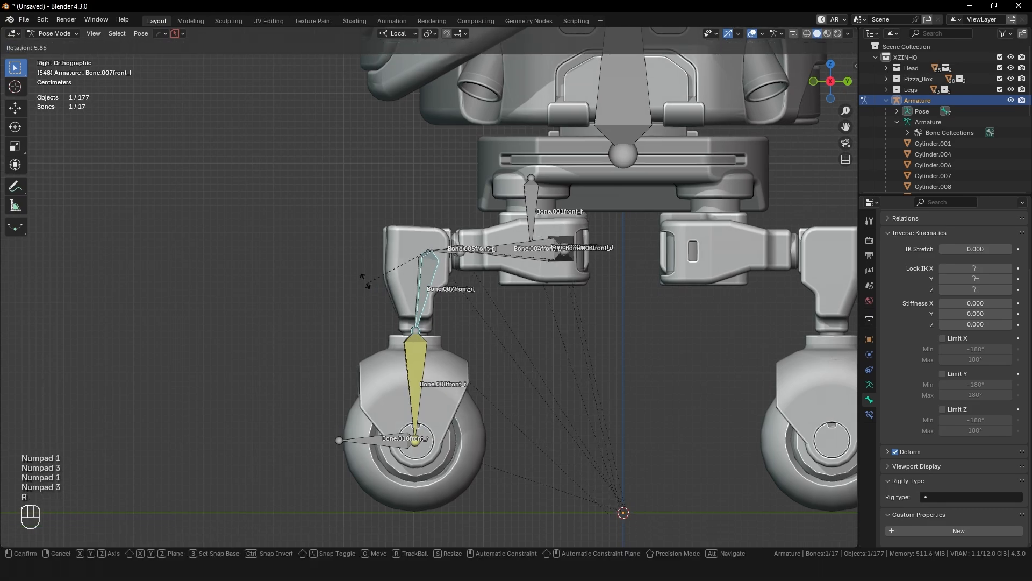
{"action": "left_click", "coordinate": [353, 281]}
{"action": "key", "text": "ctrl+z"}
{"action": "key", "text": "r"}
{"action": "left_click", "coordinate": [353, 208]}
{"action": "key", "text": "ctrl+z"}
Step: Display the Transform gizmo on Bone.007front_l to check its local axes and lock its IK Y and Z axes
{"action": "middle_click_drag", "start_coordinate": [390, 251], "coordinate": [422, 257]}
{"action": "scroll", "coordinate": [395, 243], "scroll_direction": "up", "scroll_amount": 4}
{"action": "key", "text": "shift+space"}
{"action": "key", "text": "t"}
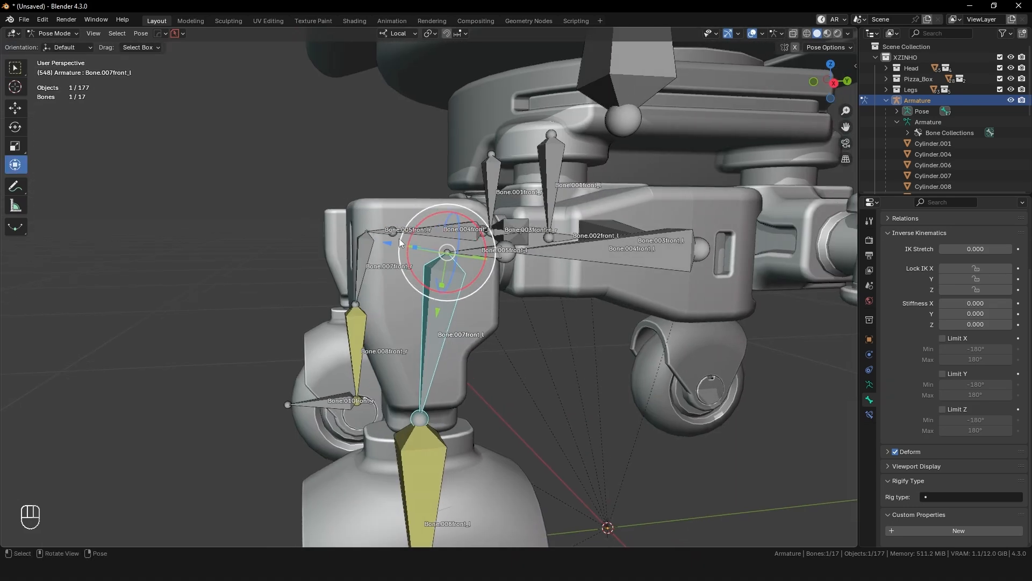
{"action": "middle_click_drag", "start_coordinate": [449, 217], "coordinate": [412, 229]}
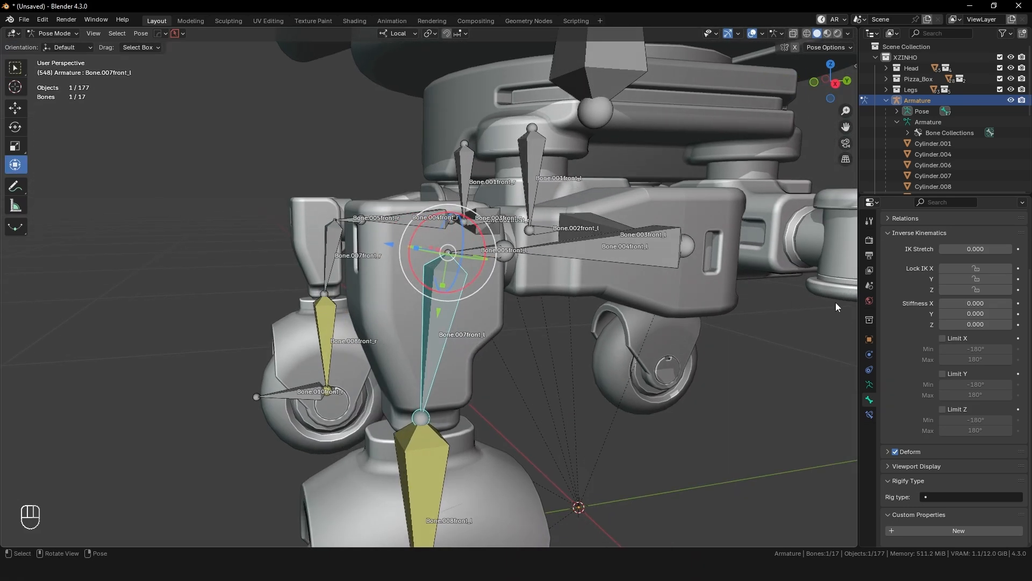
Step: Test rotating Bone.007front_l with the whole front leg in view and undo the rotation
{"action": "key", "text": "r"}
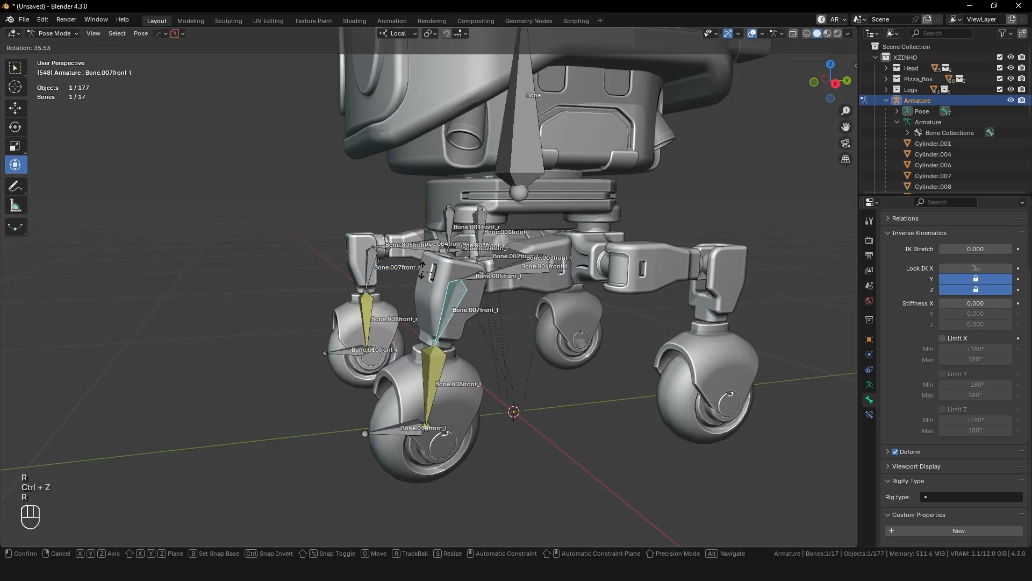
{"action": "left_click", "coordinate": [428, 275]}
{"action": "middle_click_drag", "start_coordinate": [427, 274], "coordinate": [411, 250]}
{"action": "key", "text": "ctrl+z"}
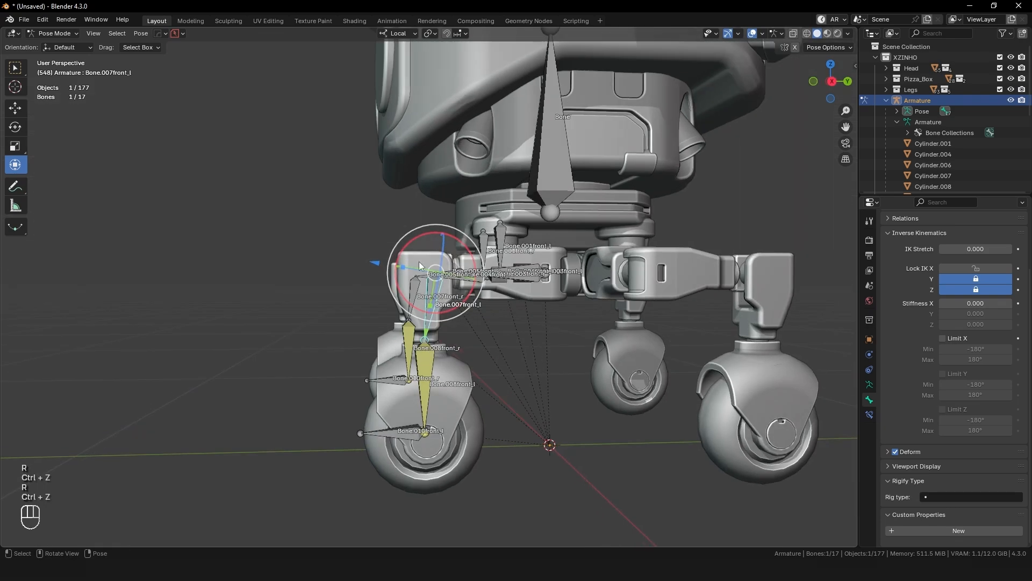
Step: Lock the IK X and Z axes of Bone.008front_l and return to the Select Box tool
{"action": "scroll", "coordinate": [411, 250], "scroll_direction": "up", "scroll_amount": 3}
{"action": "middle_click_drag", "start_coordinate": [422, 336], "coordinate": [486, 361]}
{"action": "key", "text": "r"}
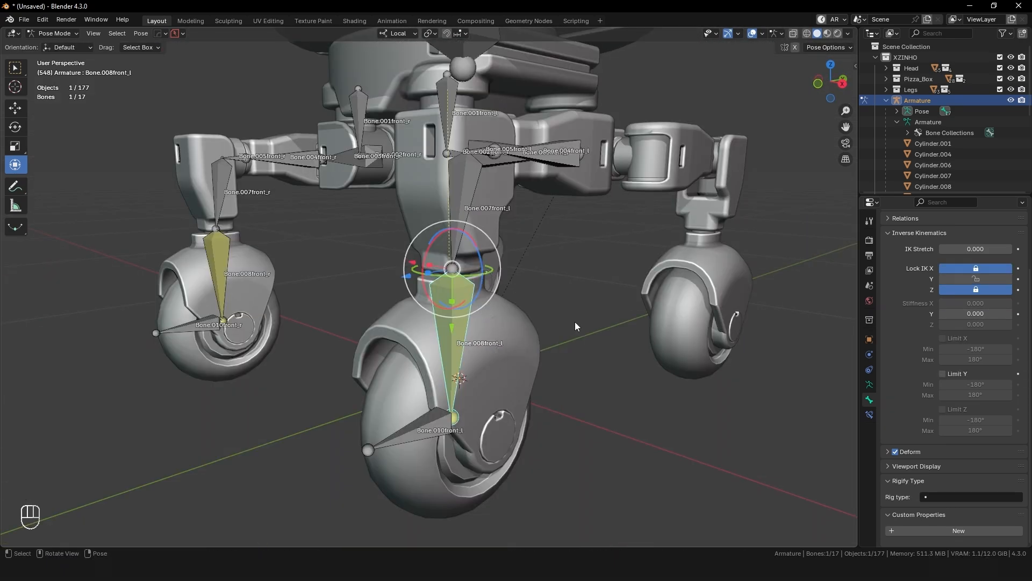
{"action": "mouse_move", "coordinate": [578, 322]}
{"action": "middle_mouse_down"}
{"action": "mouse_move", "coordinate": [632, 334]}
{"action": "mouse_move", "coordinate": [621, 315]}
{"action": "mouse_move", "coordinate": [615, 330]}
{"action": "mouse_move", "coordinate": [557, 322]}
{"action": "middle_mouse_up"}
{"action": "left_click", "coordinate": [15, 67]}
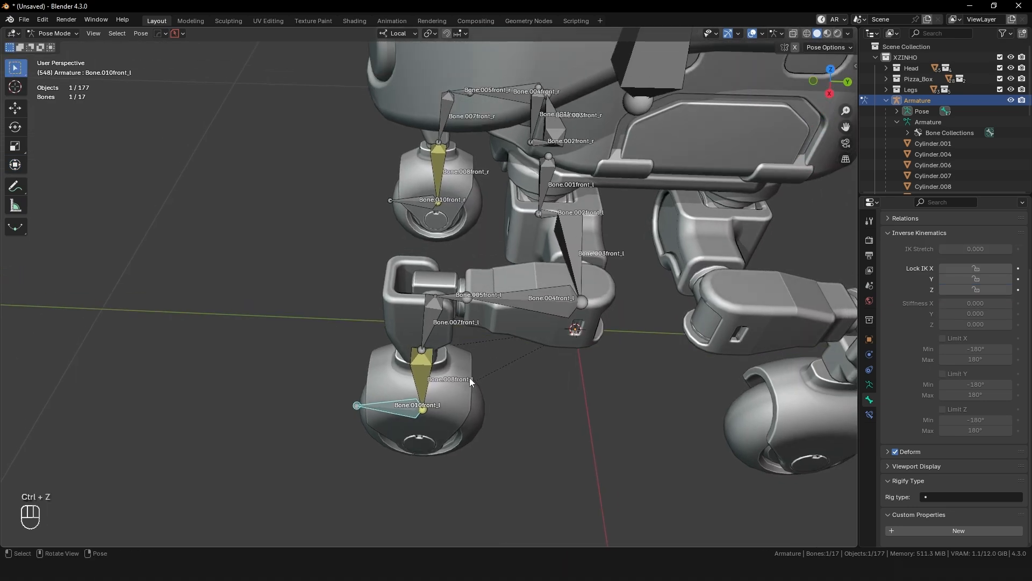
Step: Test the left front leg's IK by moving Bone.010front_l outward, and undo the move
{"action": "middle_click_drag", "start_coordinate": [469, 377], "coordinate": [466, 374]}
{"action": "key", "text": "g"}
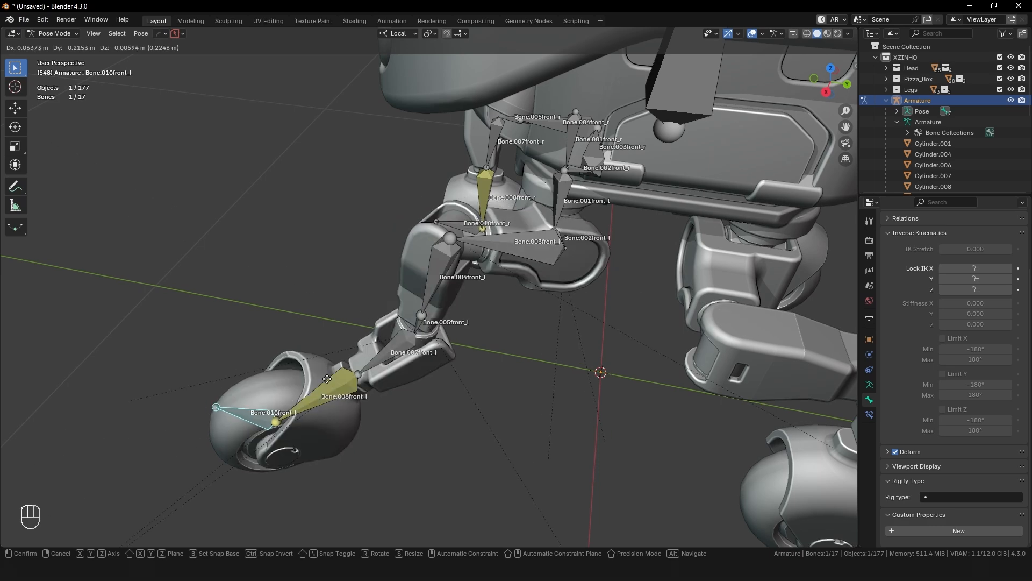
{"action": "left_click", "coordinate": [317, 379]}
{"action": "key", "text": "ctrl+z"}
Step: Inspect the axes of Bone.004front_l with the Transform gizmo and unlock its IK Z axis
{"action": "middle_click_drag", "start_coordinate": [585, 306], "coordinate": [481, 316], "text": "shift"}
{"action": "middle_click_drag", "start_coordinate": [481, 316], "coordinate": [441, 324]}
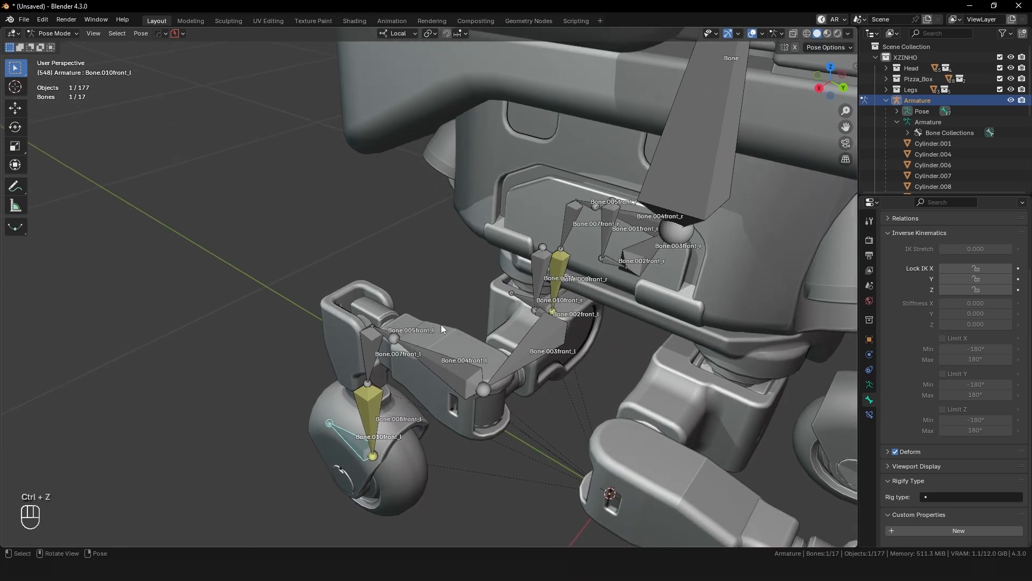
{"action": "left_click", "coordinate": [453, 378]}
{"action": "scroll", "coordinate": [459, 337], "scroll_direction": "up", "scroll_amount": 1}
{"action": "middle_click_drag", "start_coordinate": [453, 378], "coordinate": [483, 335], "text": "shift"}
{"action": "middle_click_drag", "start_coordinate": [483, 335], "coordinate": [506, 298], "text": "ctrl"}
{"action": "middle_click_drag", "start_coordinate": [487, 177], "coordinate": [479, 148], "text": "shift"}
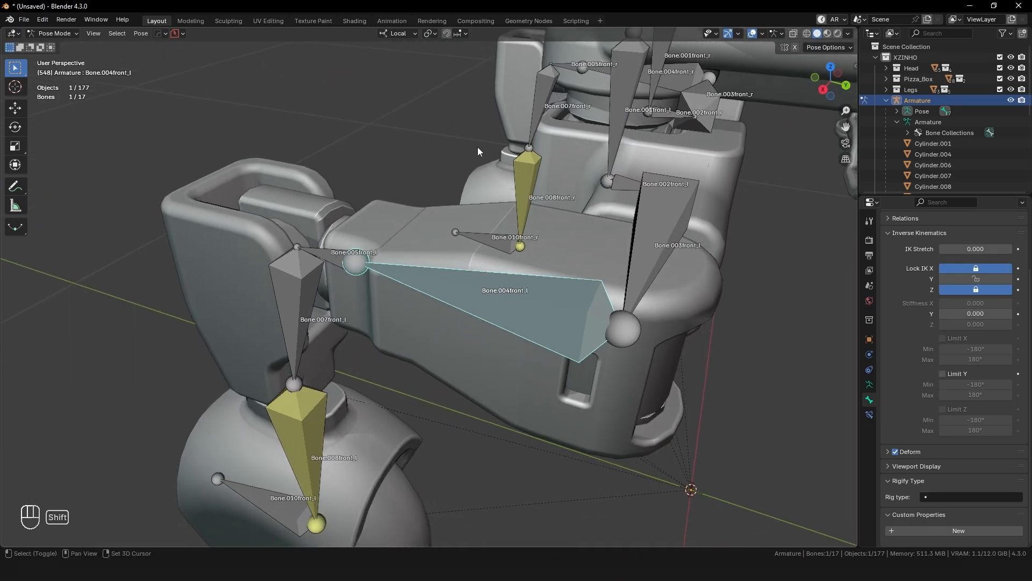
{"action": "middle_click_drag", "start_coordinate": [420, 116], "coordinate": [420, 137], "text": "shift"}
{"action": "left_click", "coordinate": [15, 164]}
{"action": "middle_click_drag", "start_coordinate": [441, 226], "coordinate": [460, 318]}
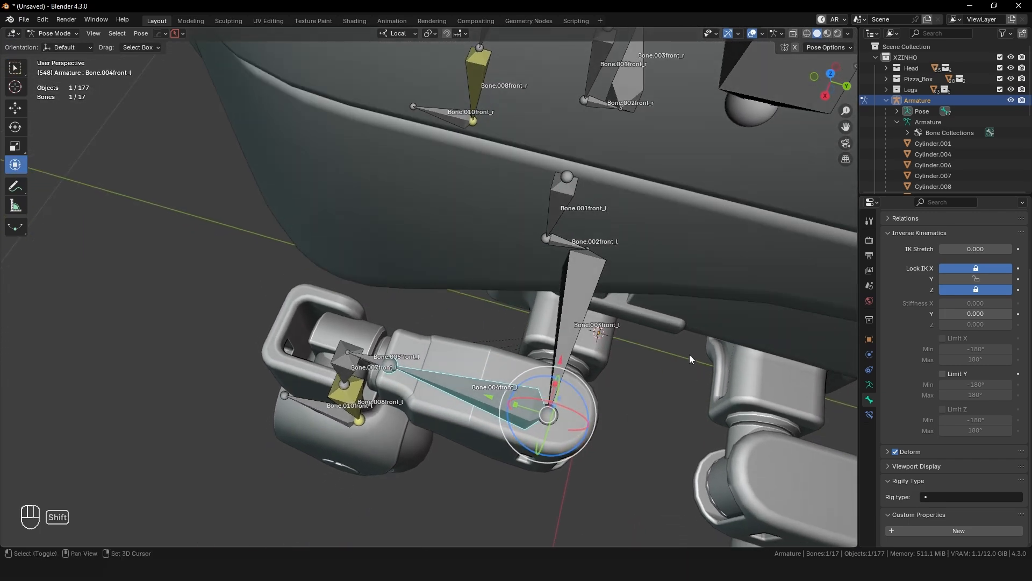
{"action": "middle_click_drag", "start_coordinate": [691, 361], "coordinate": [677, 321], "text": "shift"}
{"action": "left_click", "coordinate": [989, 292]}
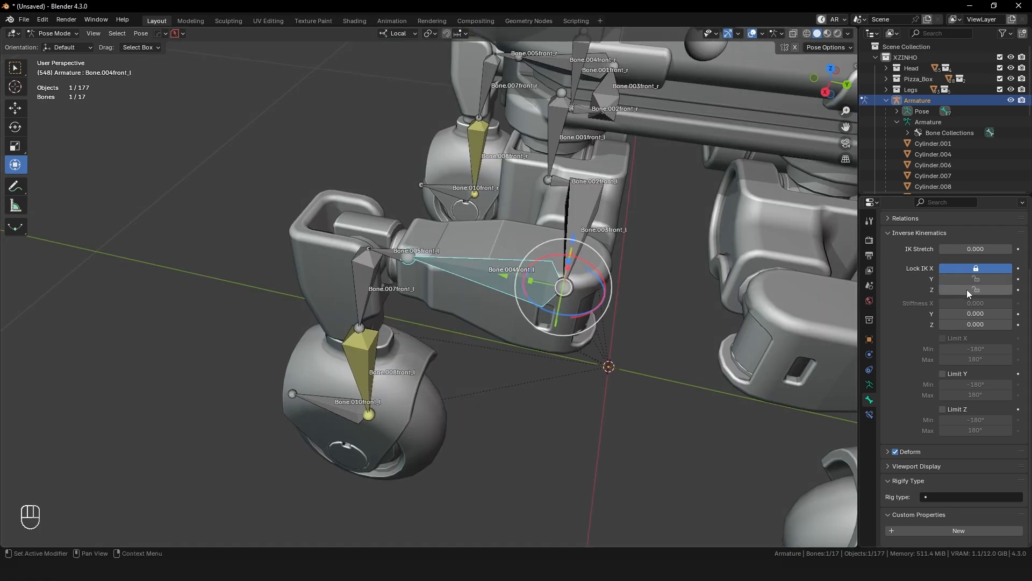
Step: Test the adjusted left front leg chain by moving Bone.010front_l and checking how the joints bend from different angles
{"action": "middle_click_drag", "start_coordinate": [234, 340], "coordinate": [308, 345], "text": "shift"}
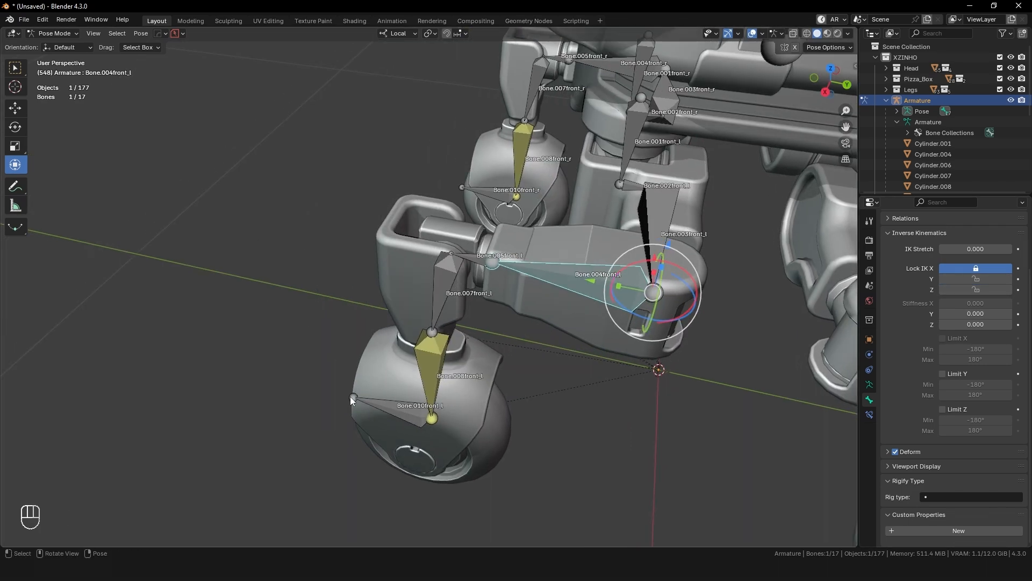
{"action": "left_click", "coordinate": [405, 418]}
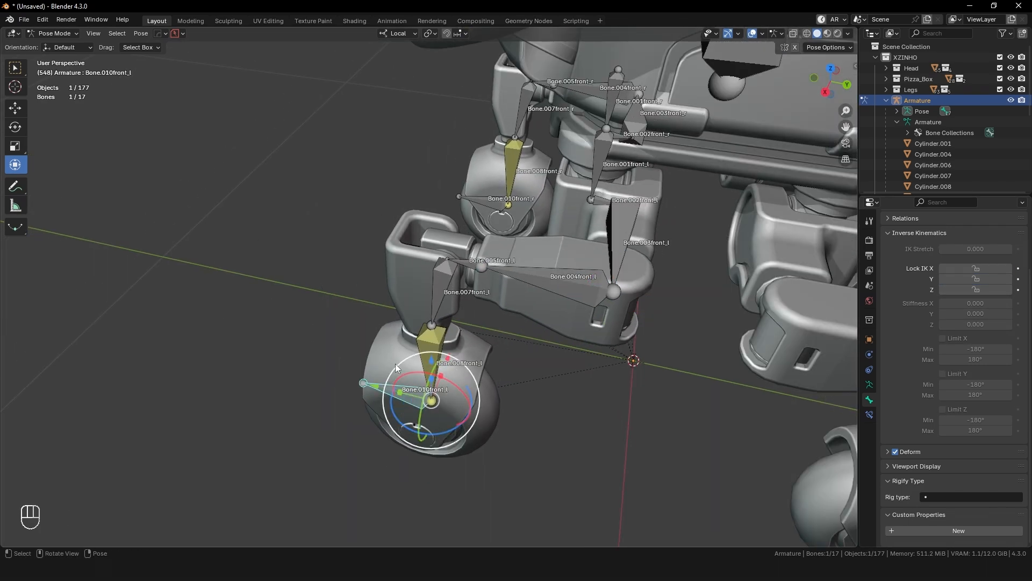
{"action": "key", "text": "g"}
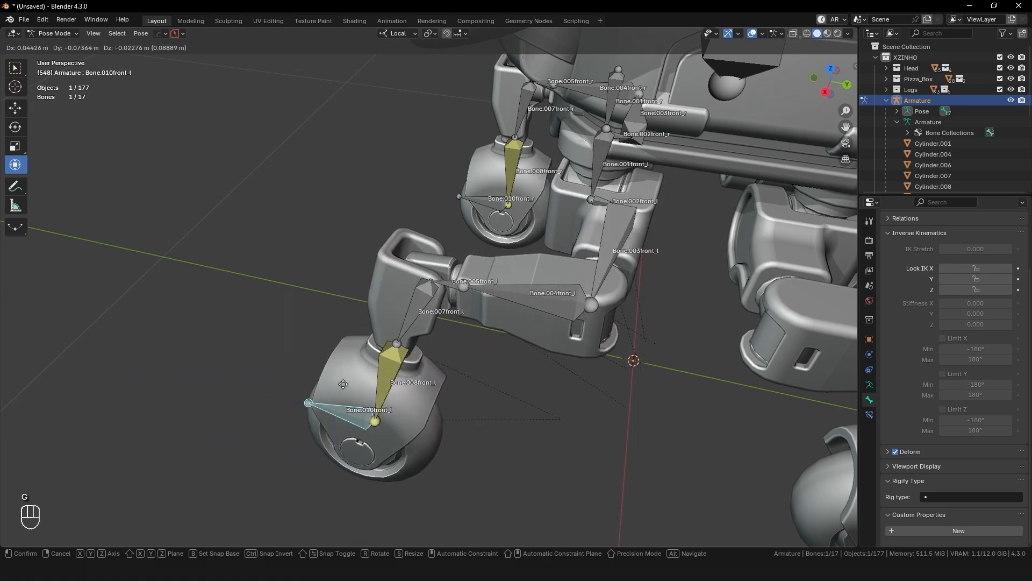
{"action": "left_click", "coordinate": [401, 308], "text": "ctrl"}
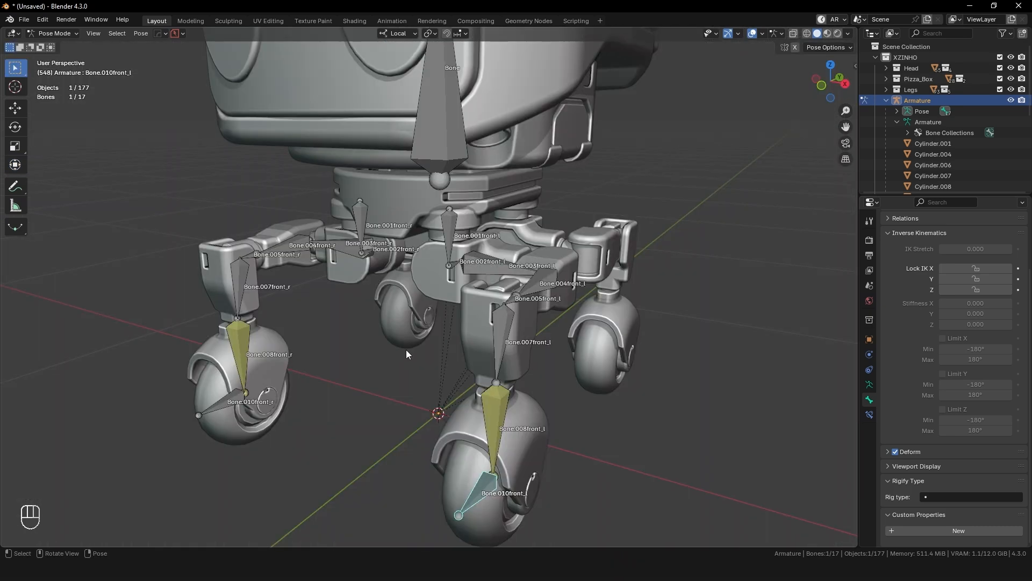
{"action": "mouse_move", "coordinate": [406, 350]}
{"action": "middle_mouse_down"}
{"action": "mouse_move", "coordinate": [380, 318]}
{"action": "mouse_move", "coordinate": [395, 341]}
{"action": "middle_mouse_up"}
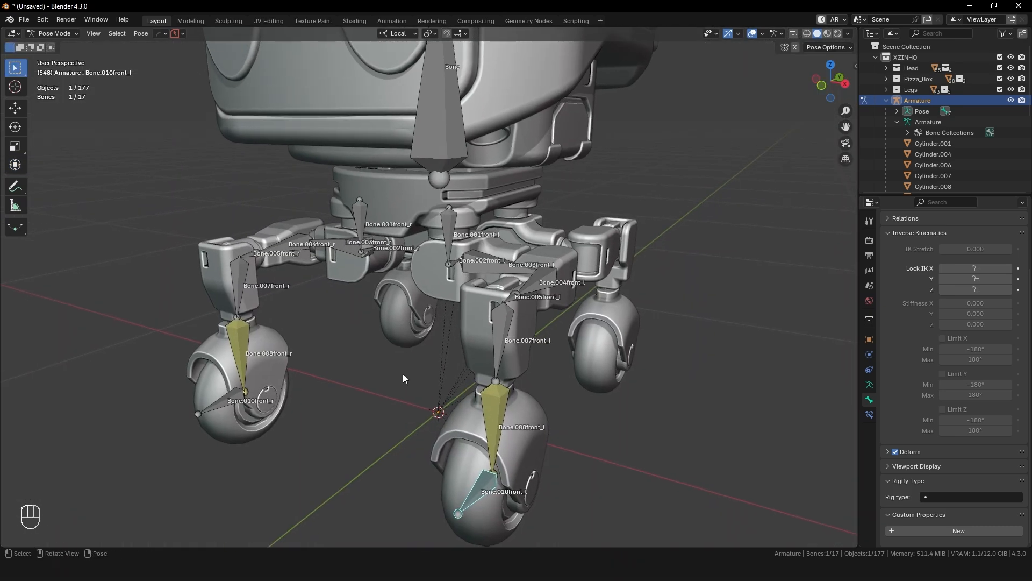
{"action": "middle_click_drag", "start_coordinate": [402, 375], "coordinate": [398, 368], "text": "shift"}
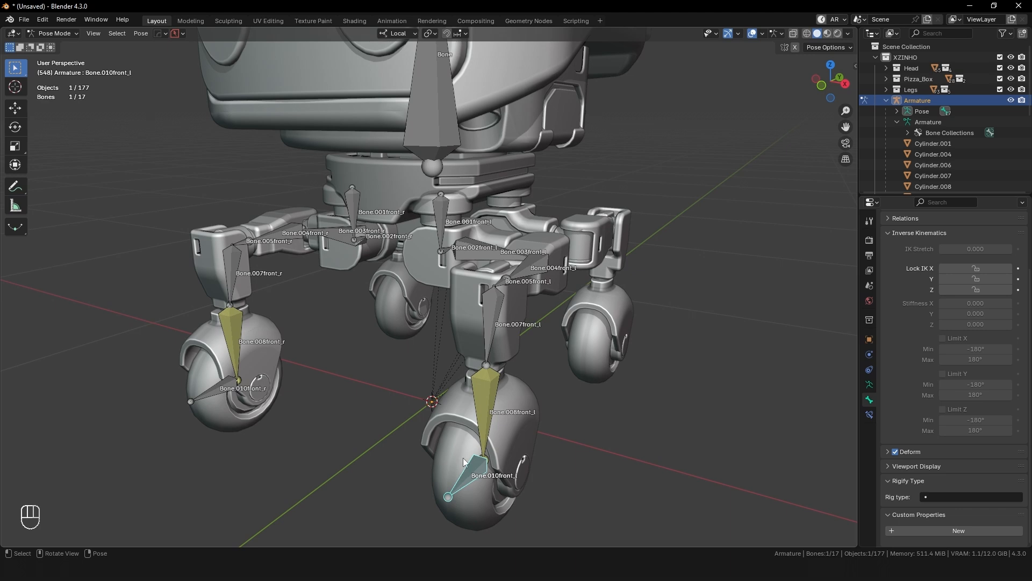
{"action": "key", "text": "g"}
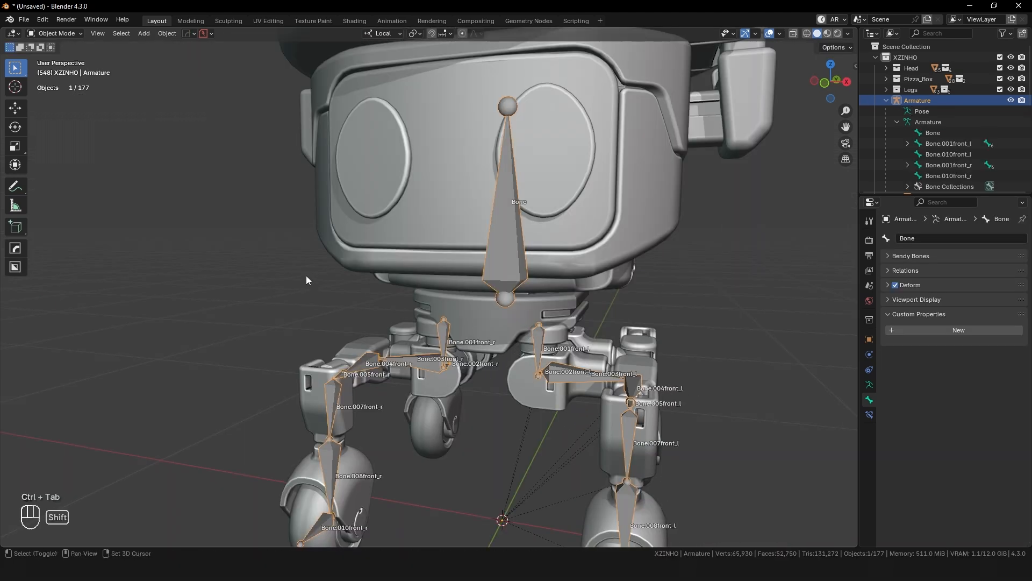
Step: In the armature's Edit Mode, parent Bone.001front_l to the central body bone with Keep Offset
{"action": "middle_click_drag", "start_coordinate": [306, 275], "coordinate": [308, 291]}
{"action": "left_click", "coordinate": [309, 291]}
{"action": "left_click", "coordinate": [540, 351]}
{"action": "middle_click_drag", "start_coordinate": [488, 332], "coordinate": [518, 347]}
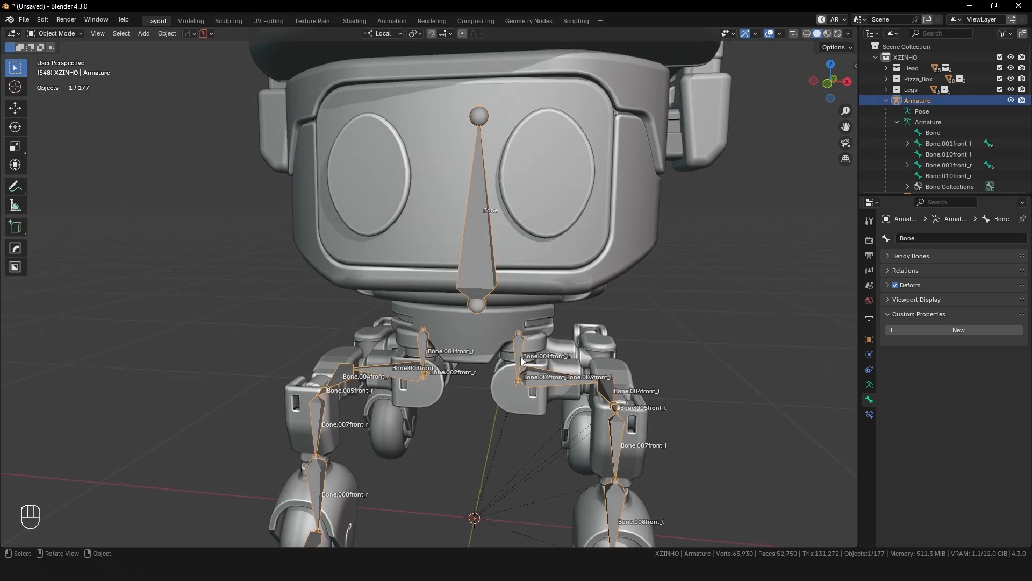
{"action": "middle_click_drag", "start_coordinate": [474, 229], "coordinate": [461, 297]}
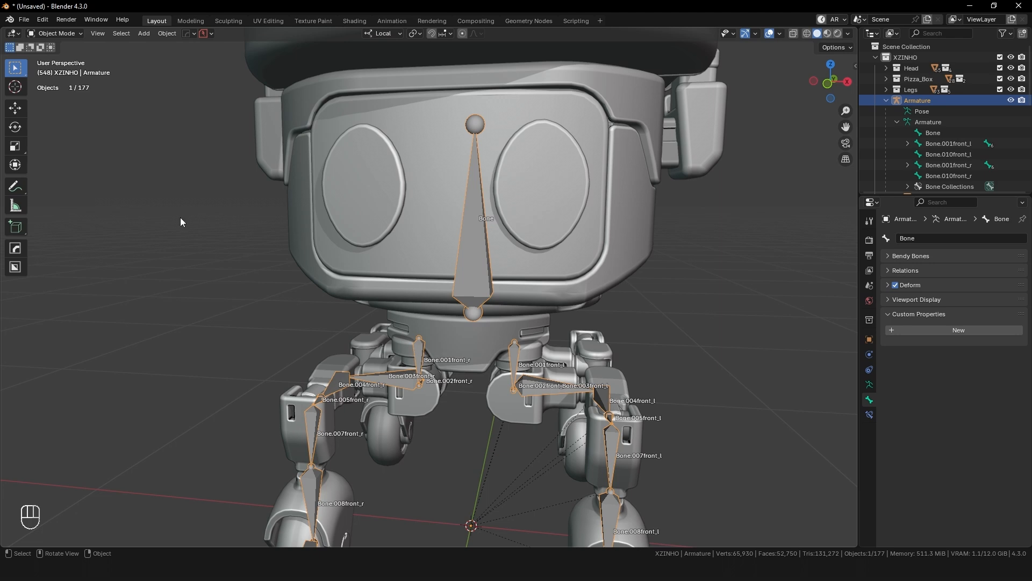
{"action": "key", "text": "Tab"}
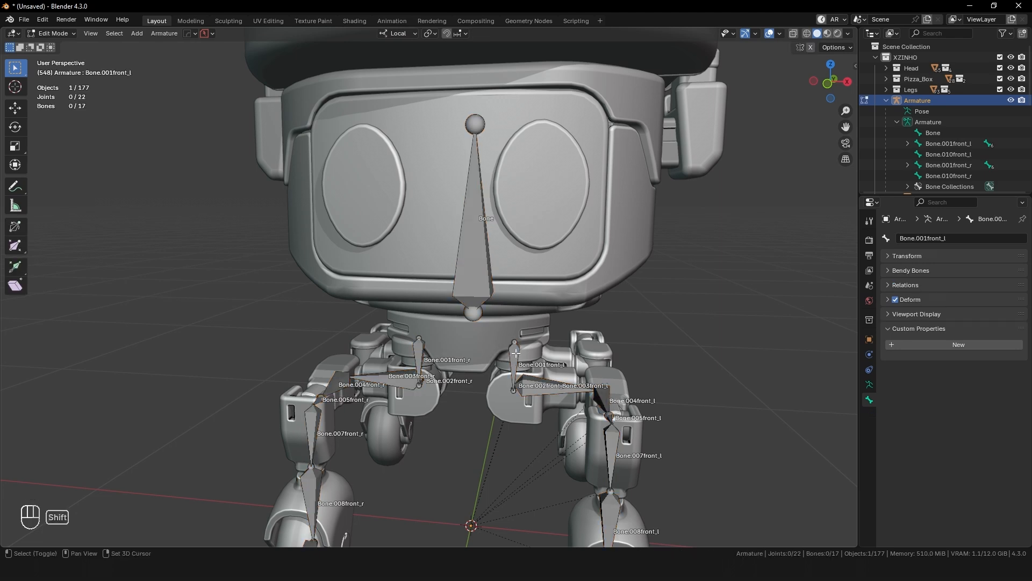
{"action": "left_click", "coordinate": [516, 353], "text": "shift"}
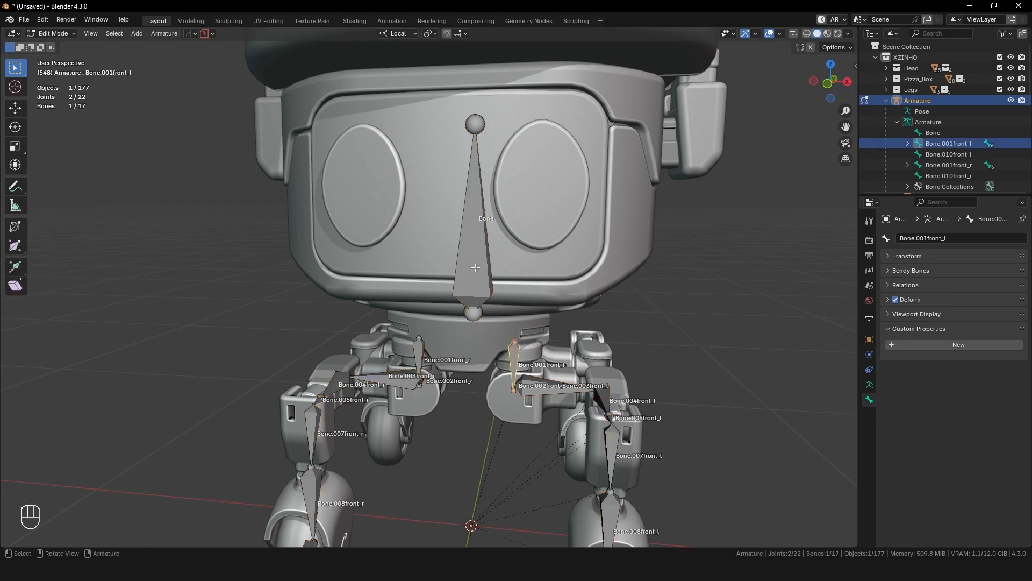
{"action": "left_click", "coordinate": [476, 265], "text": "shift"}
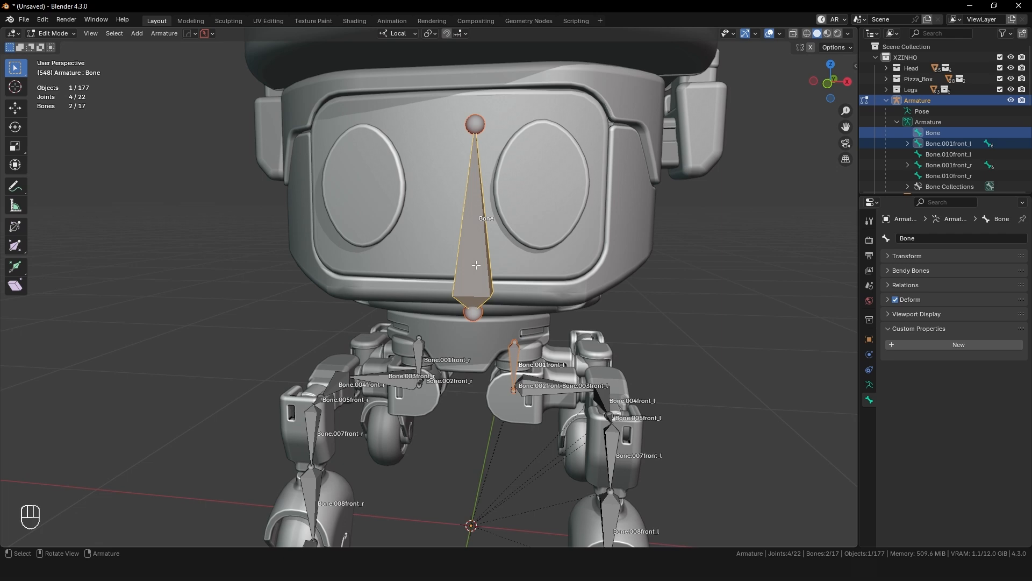
{"action": "key", "text": "ctrl+p"}
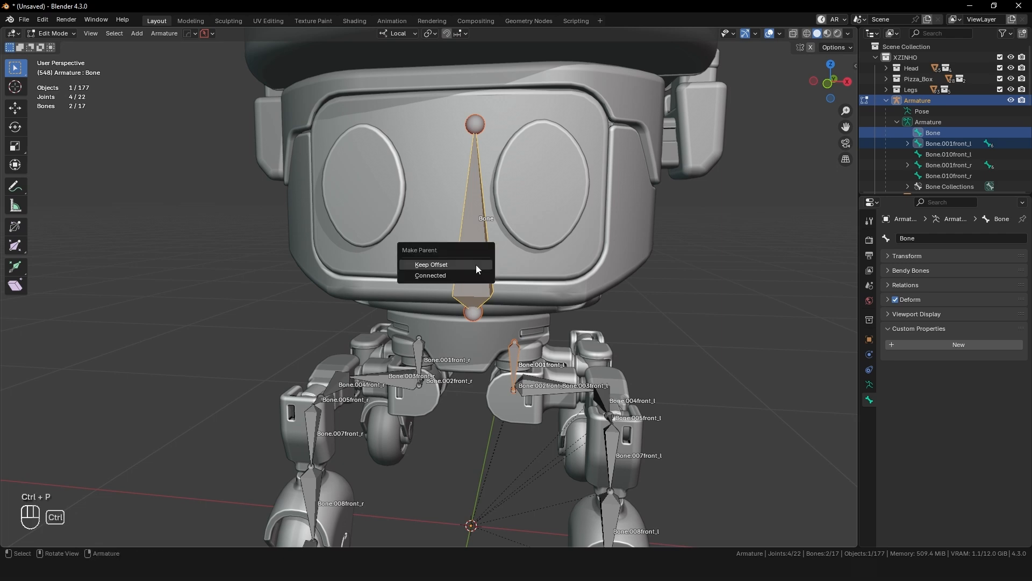
{"action": "left_click", "coordinate": [438, 265]}
Step: Parent Bone.001front_r to the central body bone with Keep Offset
{"action": "middle_click_drag", "start_coordinate": [438, 269], "coordinate": [537, 321]}
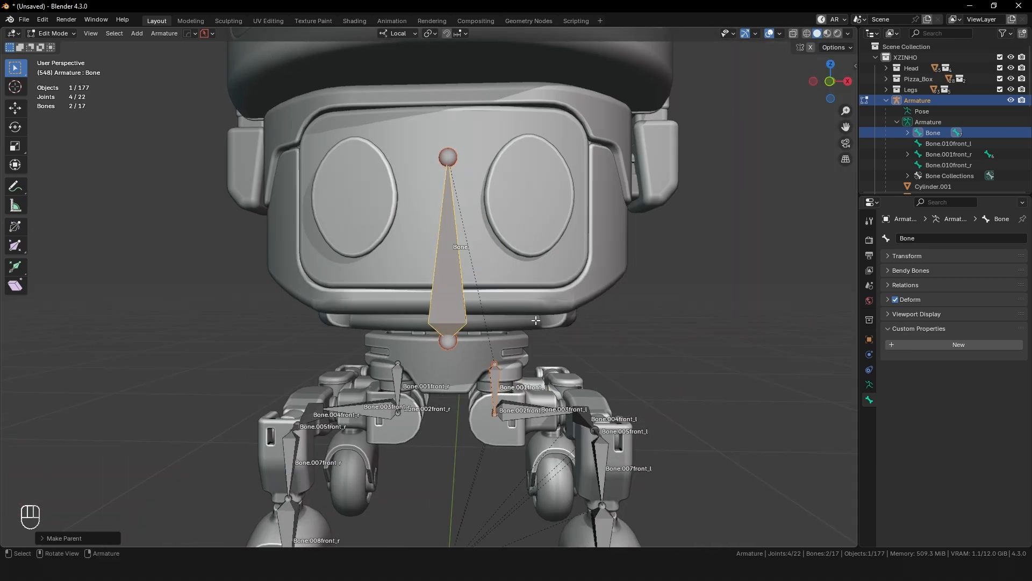
{"action": "middle_click_drag", "start_coordinate": [478, 358], "coordinate": [483, 283], "text": "shift"}
{"action": "left_click", "coordinate": [412, 355]}
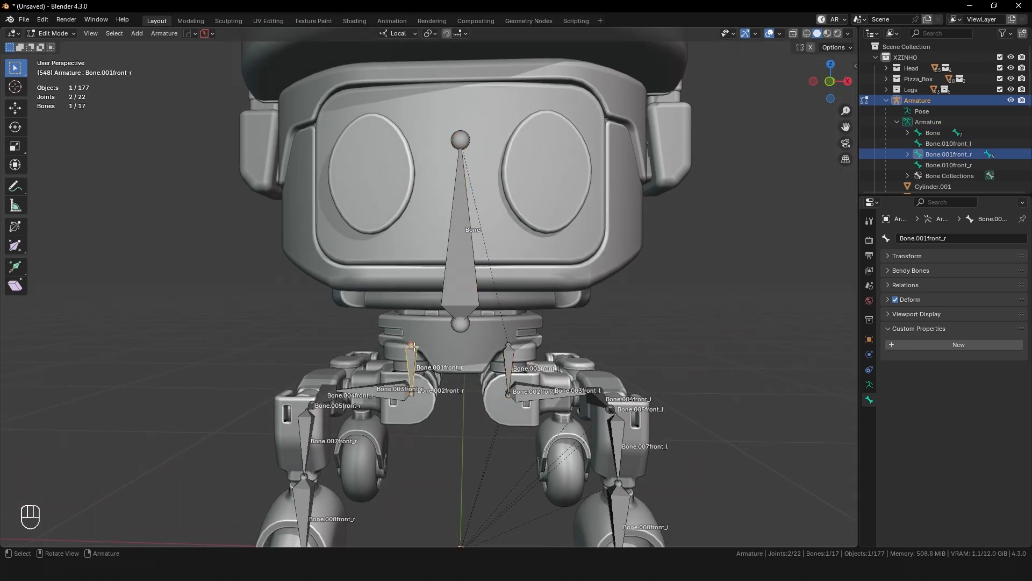
{"action": "left_click", "coordinate": [457, 270], "text": "shift"}
{"action": "key", "text": "ctrl+p"}
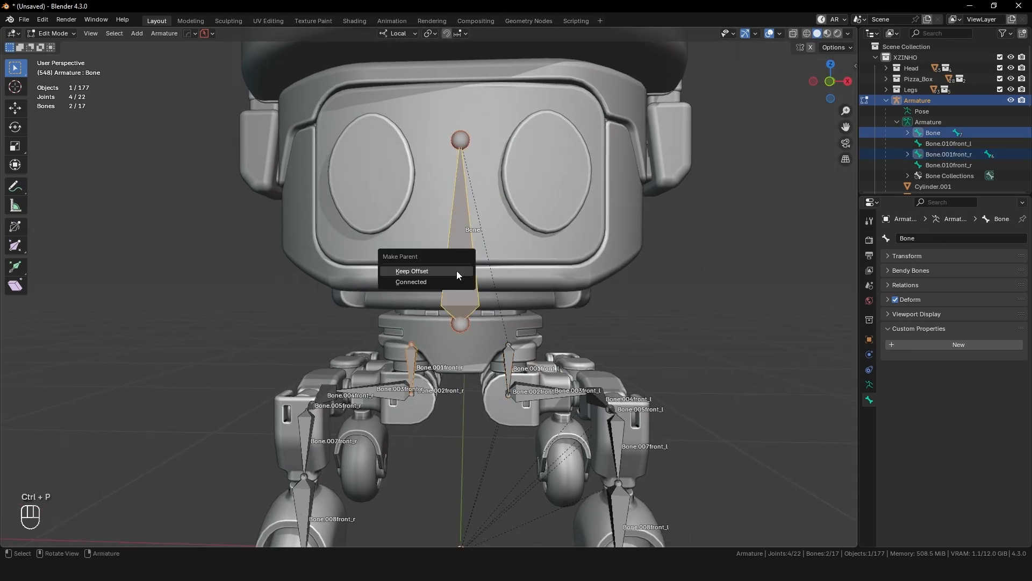
{"action": "left_click", "coordinate": [442, 272]}
Step: Switch the armature to Pose Mode and test moving the central body bone with both front legs attached
{"action": "key", "text": "Tab"}
{"action": "key", "text": "ctrl+Tab"}
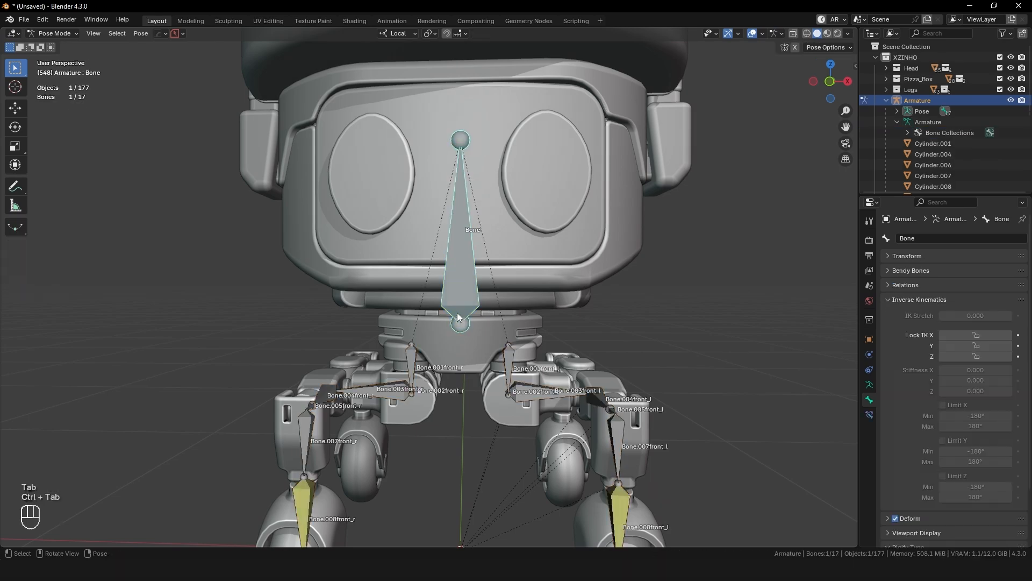
{"action": "key", "text": "ctrl+z"}
{"action": "middle_click_drag", "start_coordinate": [459, 292], "coordinate": [338, 337]}
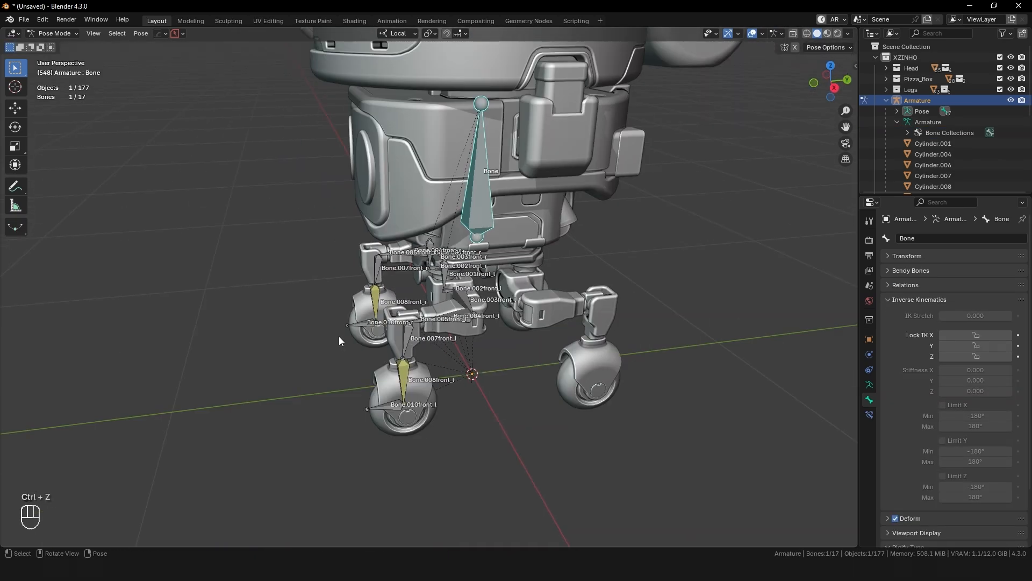
{"action": "key", "text": "g"}
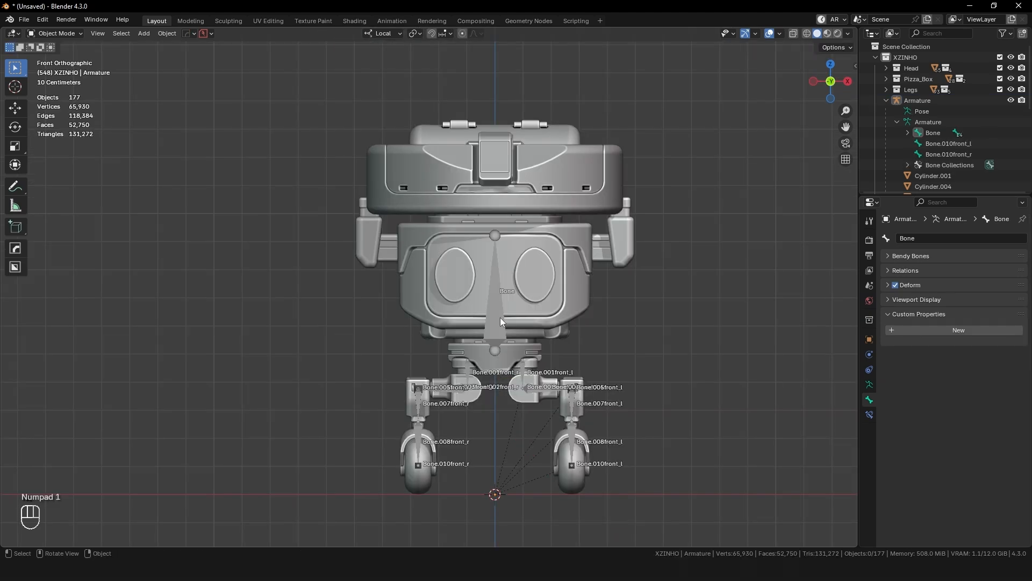
Step: Box-select the robot's upper body meshes, add the armature to the selection, and parent them to the central body bone
{"action": "left_click", "coordinate": [500, 317]}
{"action": "left_click", "coordinate": [289, 111]}
{"action": "left_click_drag", "start_coordinate": [302, 102], "coordinate": [591, 322]}
{"action": "left_click", "coordinate": [494, 320]}
{"action": "key", "text": "Tab"}
{"action": "key", "text": "Tab"}
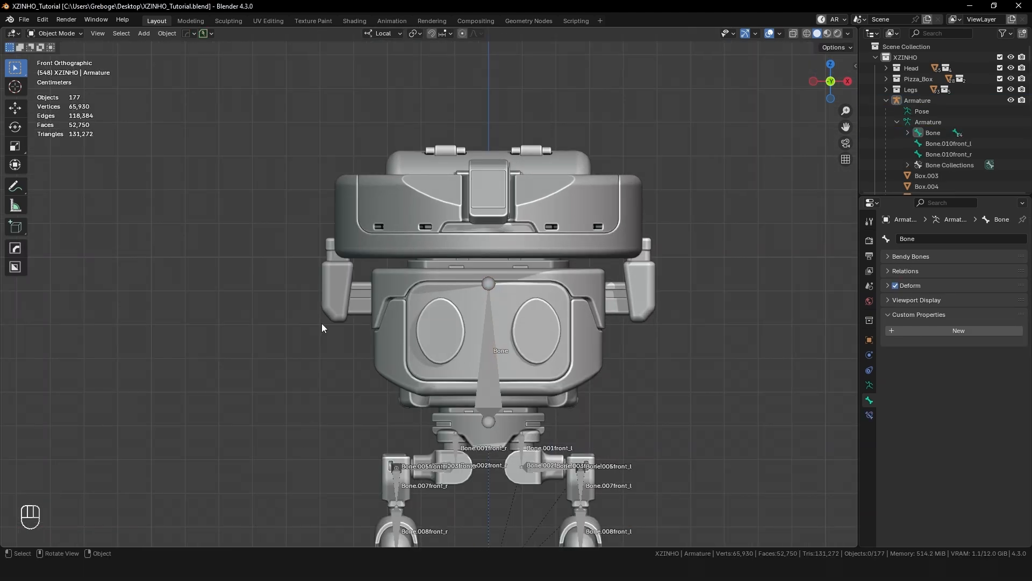
Step: Parent all the robot's upper-body meshes to the central bone using the Bone option, and test it by rotating the bone
{"action": "scroll", "coordinate": [322, 323], "scroll_direction": "down", "scroll_amount": 3}
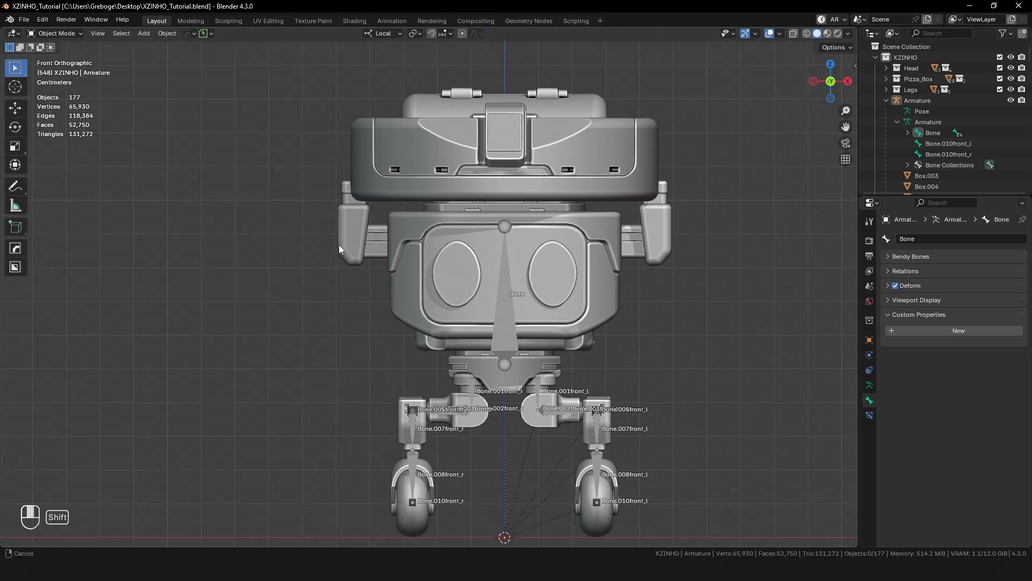
{"action": "middle_click_drag", "start_coordinate": [300, 217], "coordinate": [303, 292], "text": "shift"}
{"action": "middle_click_drag", "start_coordinate": [472, 357], "coordinate": [481, 313], "text": "shift"}
{"action": "middle_click_drag", "start_coordinate": [333, 180], "coordinate": [332, 234], "text": "shift"}
{"action": "left_click_drag", "start_coordinate": [268, 151], "coordinate": [653, 437]}
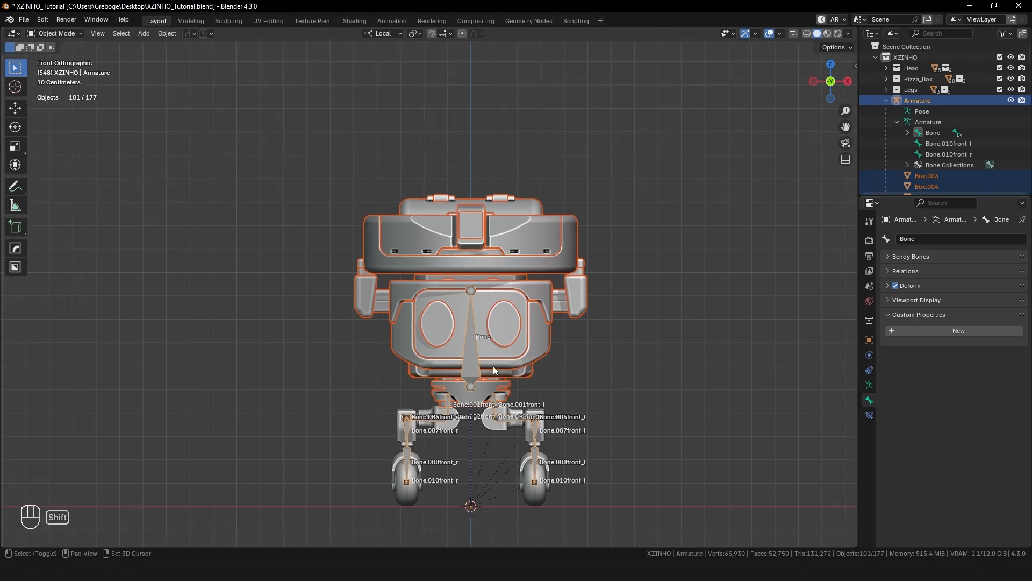
{"action": "middle_click_drag", "start_coordinate": [483, 366], "coordinate": [460, 369], "text": "shift"}
{"action": "scroll", "coordinate": [485, 314], "scroll_direction": "up", "scroll_amount": 3}
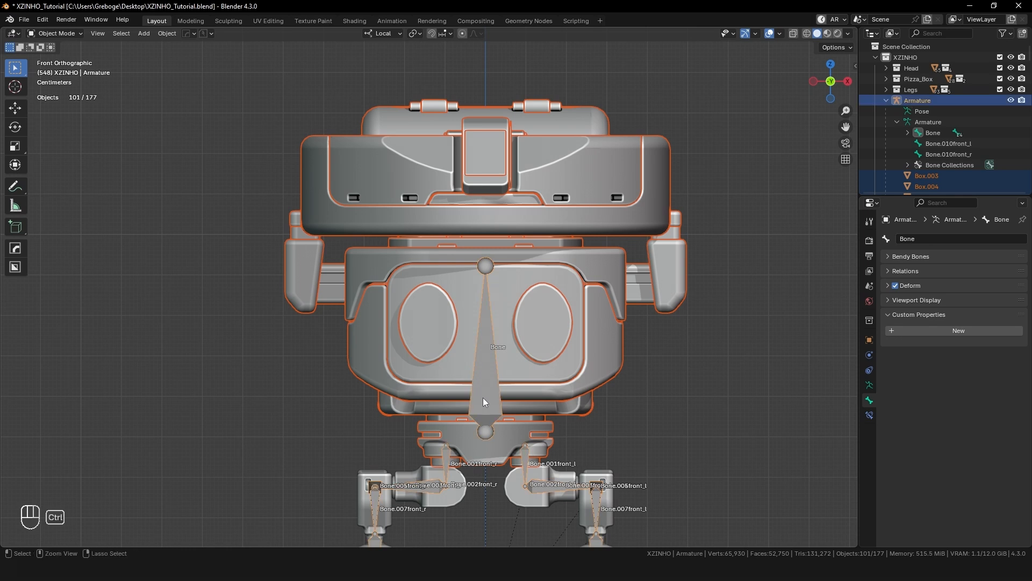
{"action": "key", "text": "ctrl+Tab"}
{"action": "key", "text": "ctrl+Tab"}
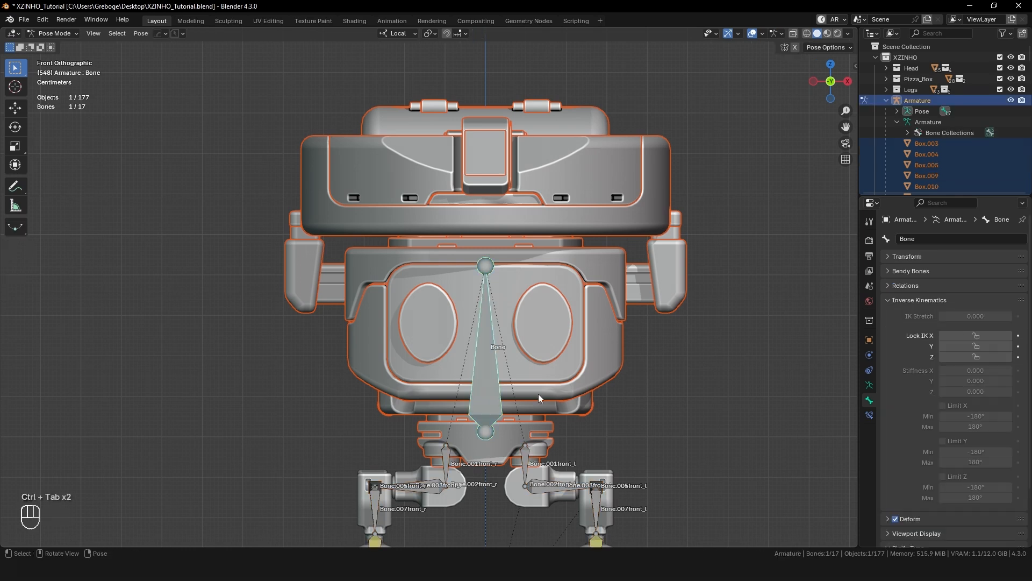
{"action": "middle_click_drag", "start_coordinate": [499, 388], "coordinate": [341, 311], "text": "shift"}
{"action": "key", "text": "ctrl+p"}
{"action": "left_click", "coordinate": [527, 348]}
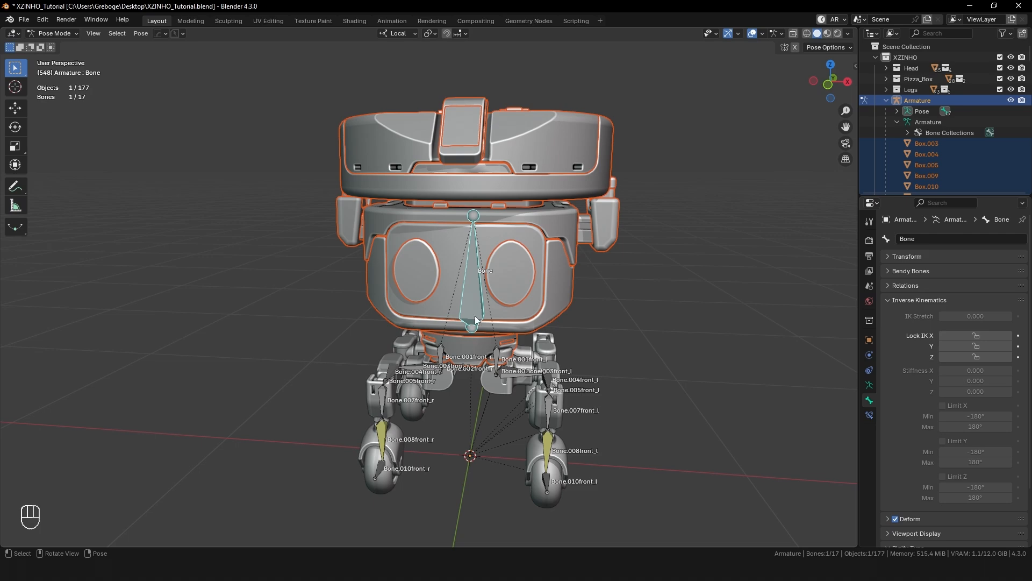
{"action": "key", "text": "r"}
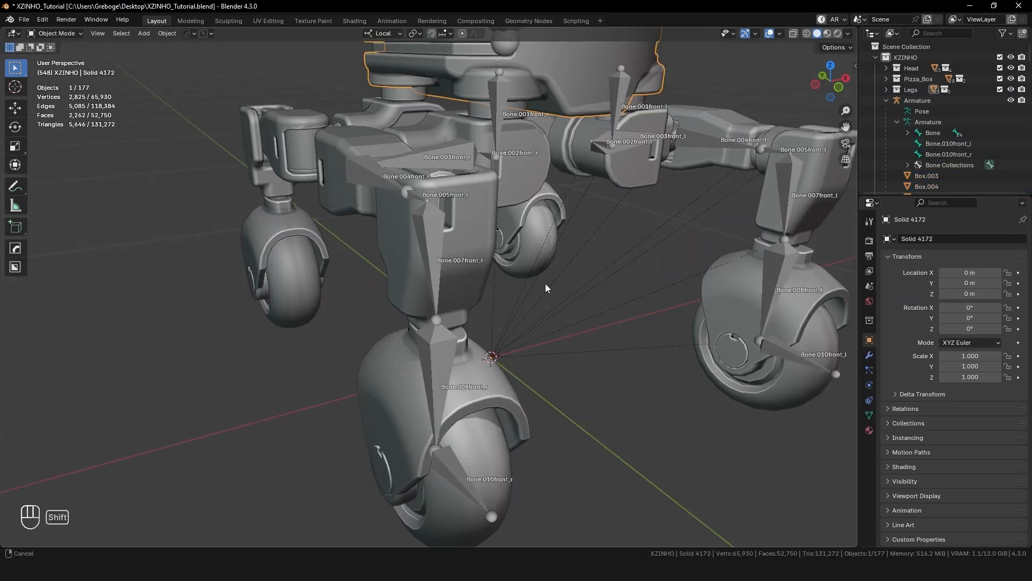
Step: Parent the front right wheel, fender and hub meshes to Bone.008front_r using the Bone option
{"action": "scroll", "coordinate": [534, 289], "scroll_direction": "down", "scroll_amount": 3}
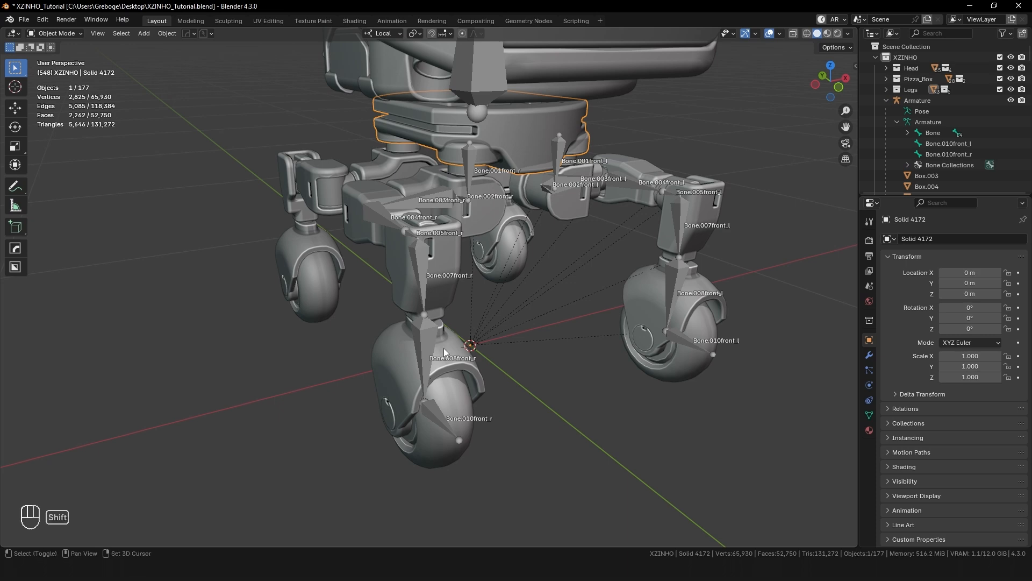
{"action": "middle_click_drag", "start_coordinate": [437, 344], "coordinate": [453, 355], "text": "shift"}
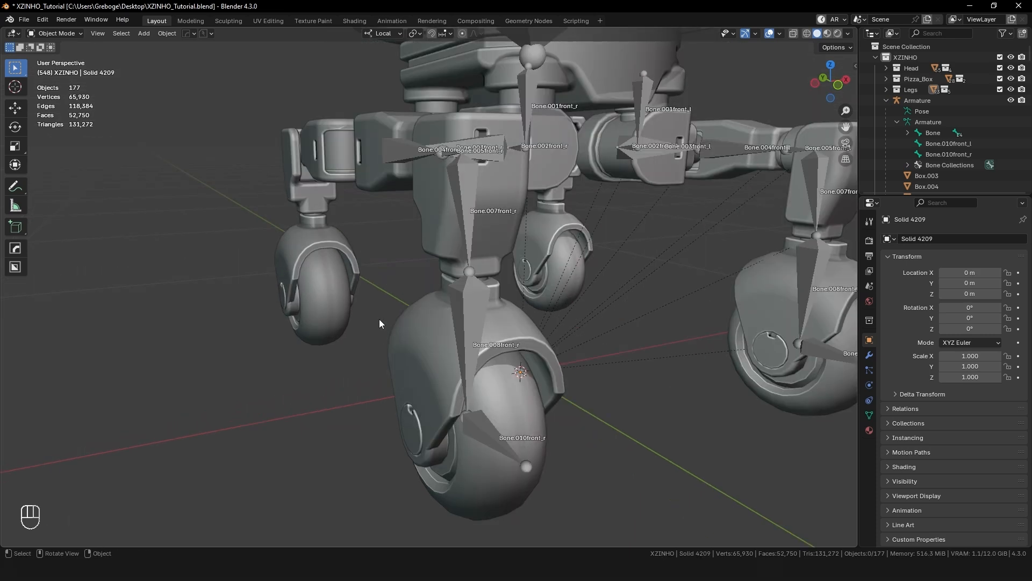
{"action": "left_click_drag", "start_coordinate": [379, 319], "coordinate": [528, 530]}
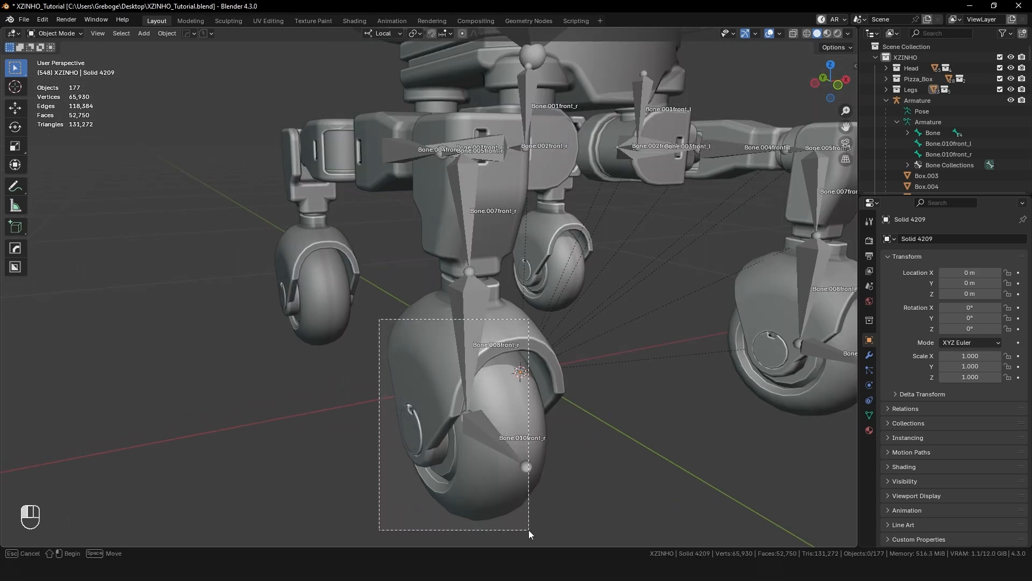
{"action": "left_click_drag", "start_coordinate": [528, 531], "coordinate": [528, 530]}
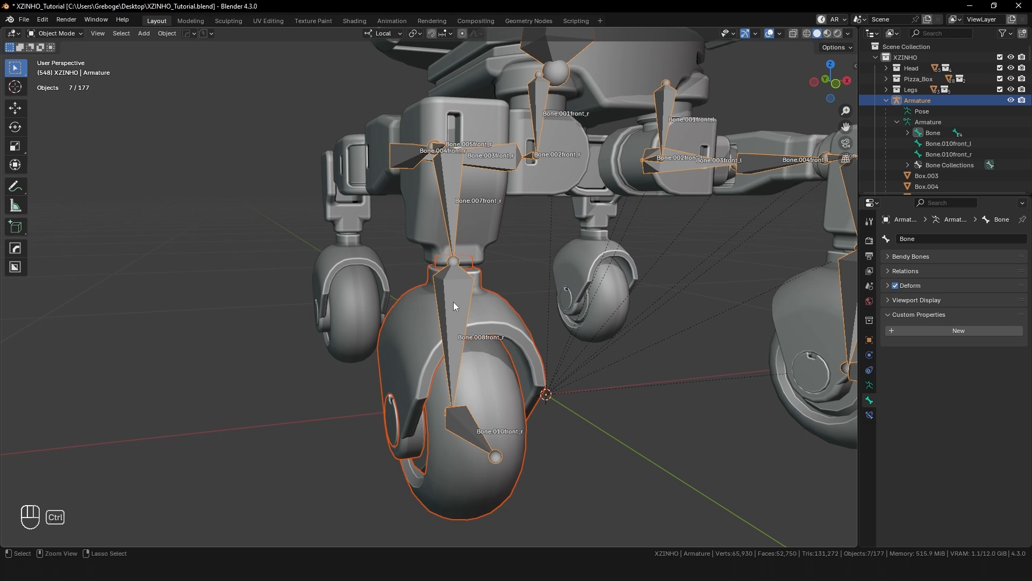
{"action": "key", "text": "ctrl+Tab"}
{"action": "left_click", "coordinate": [453, 302], "text": "shift"}
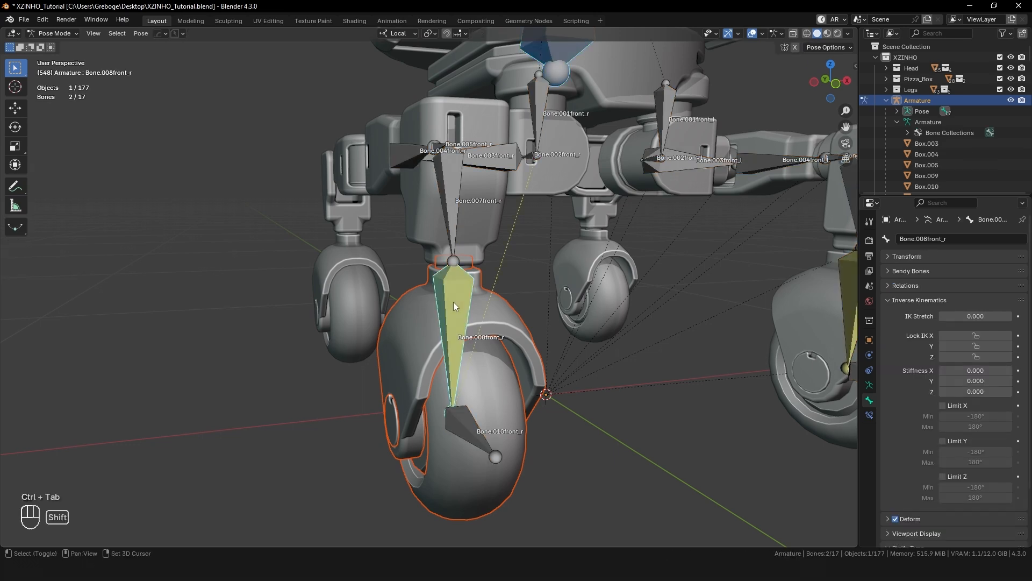
{"action": "key", "text": "ctrl+p"}
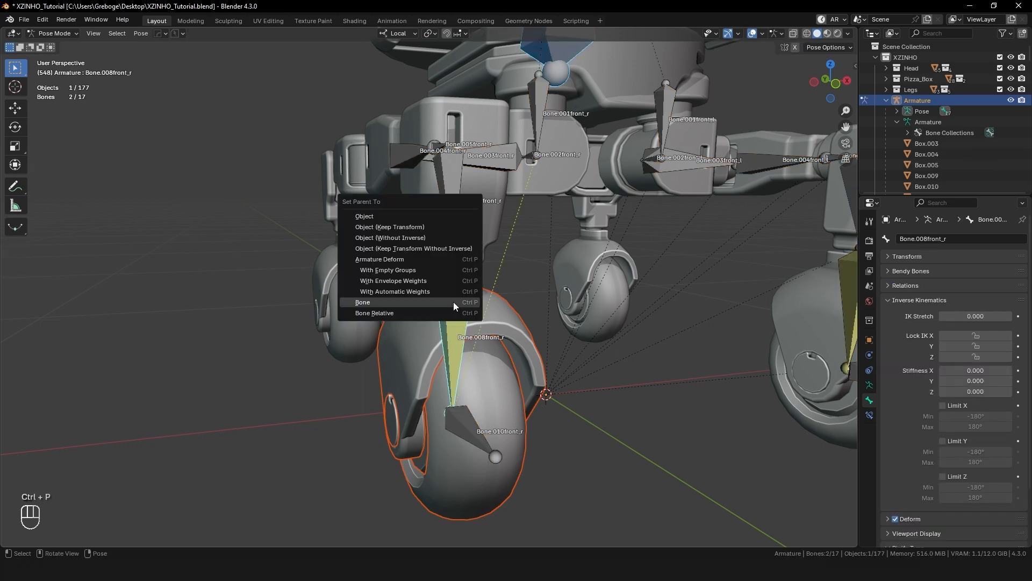
{"action": "left_click", "coordinate": [453, 302]}
Step: Test the front right wheel parenting by moving Bone.010front_r
{"action": "left_click", "coordinate": [463, 428]}
{"action": "key", "text": "g"}
{"action": "left_click", "coordinate": [599, 411]}
Step: Work on parenting the front right lower-leg housing to the bone running through it
{"action": "middle_click_drag", "start_coordinate": [427, 298], "coordinate": [419, 326]}
{"action": "middle_click_drag", "start_coordinate": [420, 327], "coordinate": [423, 356], "text": "shift"}
{"action": "middle_click_drag", "start_coordinate": [578, 351], "coordinate": [502, 376], "text": "shift"}
{"action": "key", "text": "ctrl+Tab"}
{"action": "left_click", "coordinate": [515, 314]}
{"action": "left_click", "coordinate": [502, 376], "text": "shift"}
{"action": "key", "text": "ctrl+Tab"}
{"action": "key", "text": "Tab"}
{"action": "key", "text": "ctrl+Tab"}
{"action": "key", "text": "ctrl+Tab"}
{"action": "left_click", "coordinate": [479, 297]}
{"action": "middle_click_drag", "start_coordinate": [517, 249], "coordinate": [538, 325]}
Step: Try parenting the front right knee-joint mesh to its bone, and undo the last parenting
{"action": "key", "text": "ctrl+Tab"}
{"action": "left_click", "coordinate": [638, 413]}
{"action": "key", "text": "ctrl+Tab"}
{"action": "left_click", "coordinate": [523, 249]}
{"action": "key", "text": "Tab"}
{"action": "middle_click_drag", "start_coordinate": [522, 249], "coordinate": [408, 387]}
{"action": "key", "text": "Tab"}
{"action": "key", "text": "ctrl+Tab"}
{"action": "key", "text": "ctrl+p"}
{"action": "key", "text": "b"}
{"action": "key", "text": "ctrl+z"}
Step: Parent the selected link meshes above the front right wheel to Bone.004front_r using the Bone option
{"action": "left_click", "coordinate": [421, 267]}
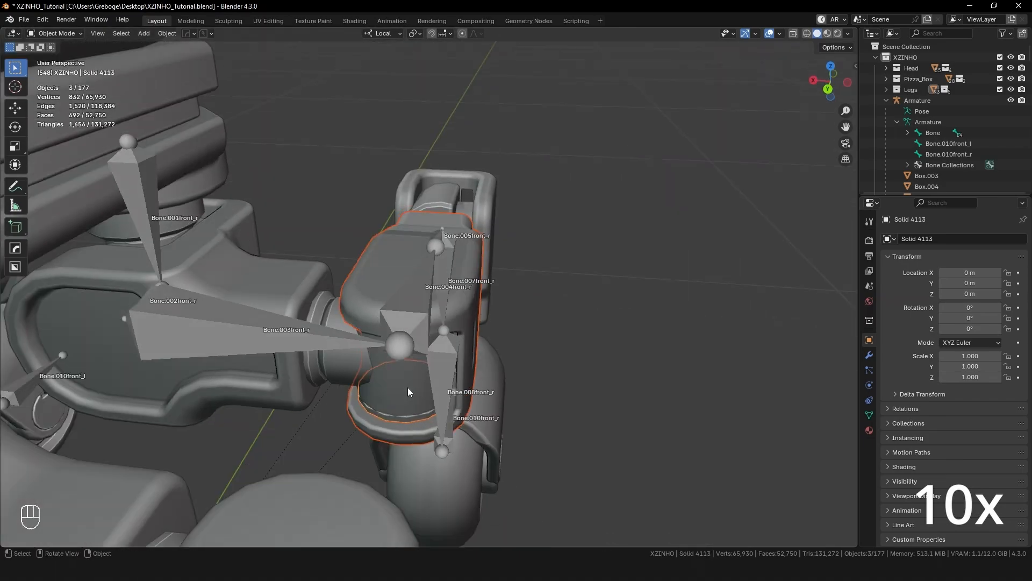
{"action": "left_click", "coordinate": [405, 308], "text": "shift"}
{"action": "key", "text": "ctrl+Tab"}
{"action": "key", "text": "ctrl+p"}
{"action": "left_click", "coordinate": [405, 307]}
Step: Parent the next front right leg link toward the body to its matching bone using the Bone option
{"action": "key", "text": "ctrl+Tab"}
{"action": "left_click", "coordinate": [525, 344]}
{"action": "left_click", "coordinate": [436, 327], "text": "shift"}
{"action": "key", "text": "ctrl+Tab"}
{"action": "key", "text": "ctrl+p"}
{"action": "left_click", "coordinate": [437, 326]}
{"action": "key", "text": "ctrl+Tab"}
Step: Parent the front right hip-side housing mesh to its matching bone using the Bone option
{"action": "middle_click_drag", "start_coordinate": [436, 327], "coordinate": [329, 280]}
{"action": "left_click", "coordinate": [329, 280], "text": "shift"}
{"action": "key", "text": "ctrl+Tab"}
{"action": "left_click", "coordinate": [511, 295]}
{"action": "key", "text": "ctrl+p"}
{"action": "key", "text": "b"}
{"action": "key", "text": "ctrl+Tab"}
Step: Parent the front right hip cylinder mesh to Bone.001front_r using the Bone option
{"action": "left_click", "coordinate": [554, 292], "text": "shift"}
{"action": "left_click", "coordinate": [491, 197], "text": "shift"}
{"action": "key", "text": "ctrl+Tab"}
{"action": "left_click", "coordinate": [492, 197]}
{"action": "key", "text": "ctrl+p"}
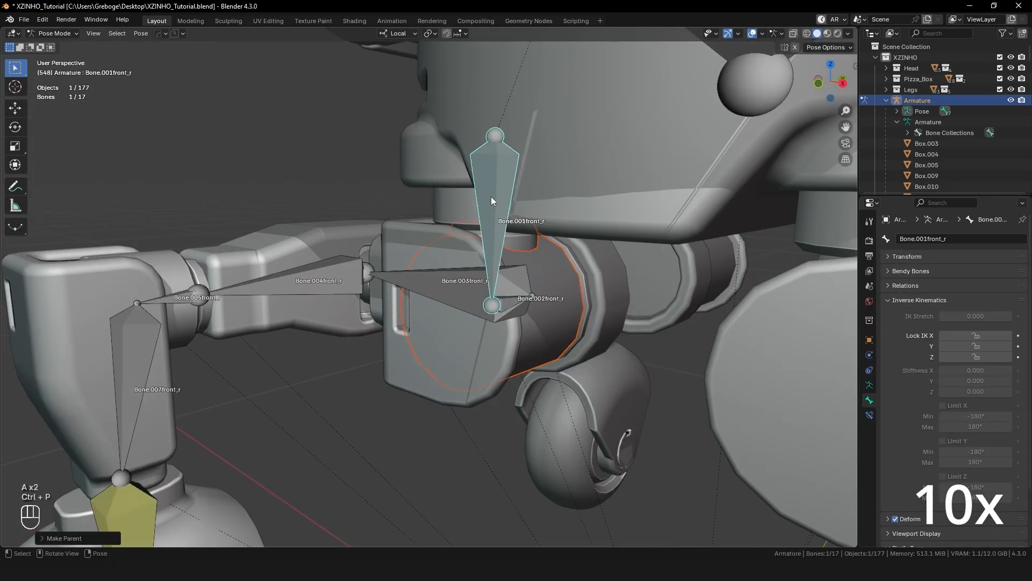
{"action": "left_click", "coordinate": [492, 198]}
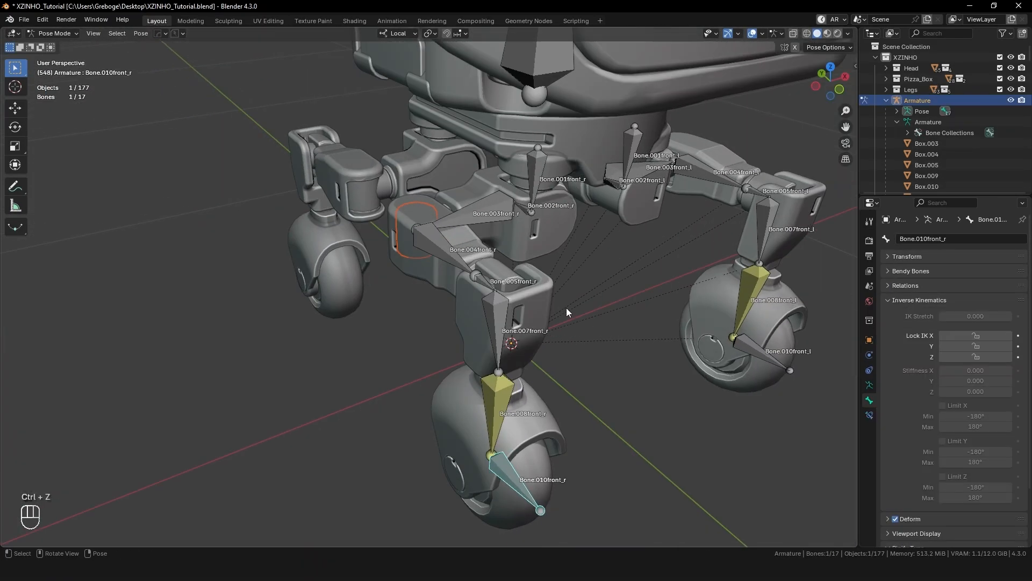
Step: Lock the inverse kinematics X and Z axes of Bone.001front_r
{"action": "middle_click_drag", "start_coordinate": [577, 310], "coordinate": [537, 298], "text": "shift"}
{"action": "left_click", "coordinate": [534, 248]}
{"action": "left_click", "coordinate": [510, 314]}
{"action": "left_click", "coordinate": [517, 257]}
{"action": "middle_click_drag", "start_coordinate": [674, 355], "coordinate": [681, 340], "text": "shift"}
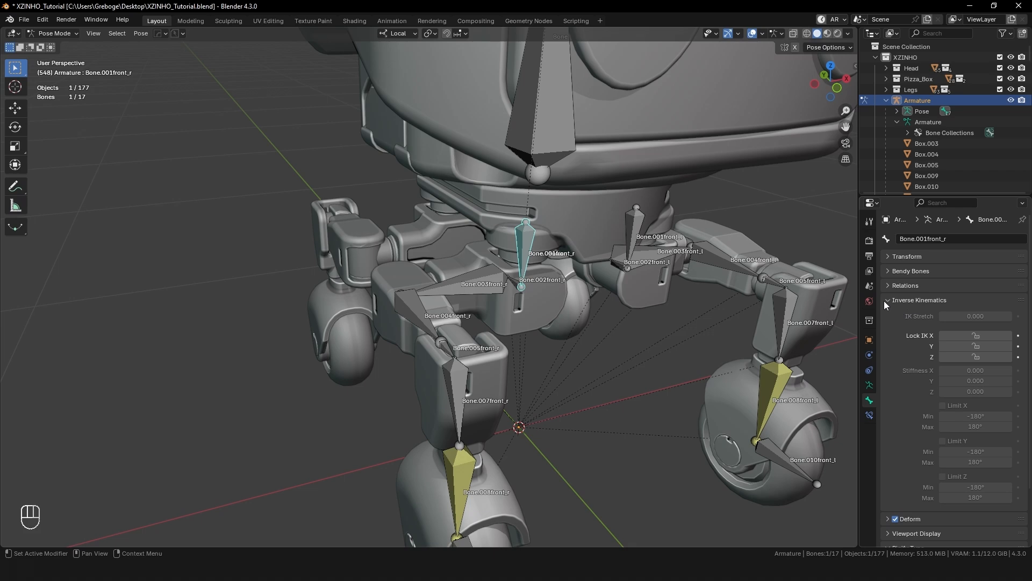
{"action": "left_click", "coordinate": [983, 337]}
{"action": "left_click", "coordinate": [976, 357]}
Step: Return the armature to Pose Mode and check the rotation axes of Bone.010front_r with the Rotate tool
{"action": "scroll", "coordinate": [585, 341], "scroll_direction": "up", "scroll_amount": 3}
{"action": "middle_click_drag", "start_coordinate": [585, 341], "coordinate": [538, 313], "text": "shift"}
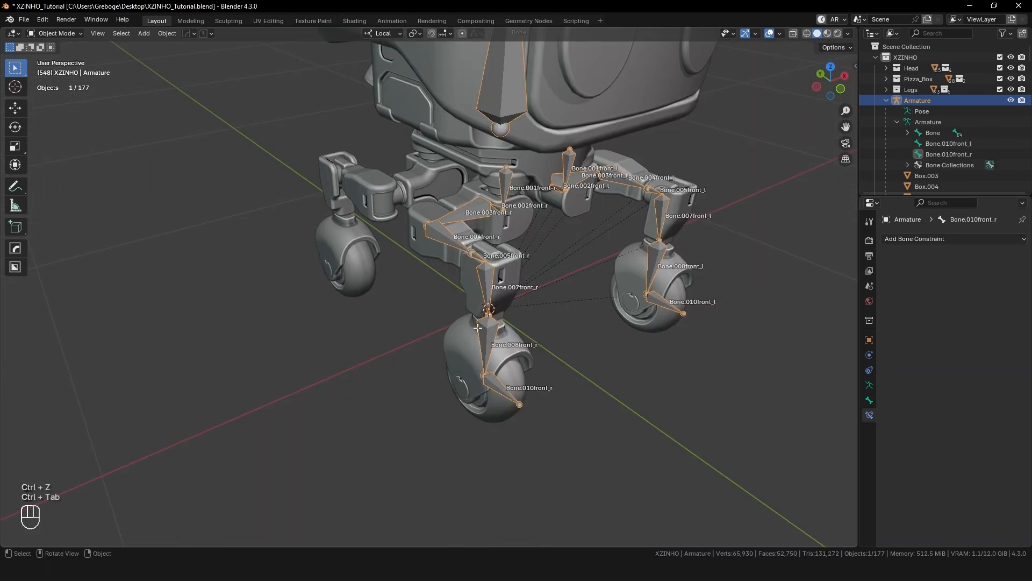
{"action": "key", "text": "Tab"}
{"action": "middle_click_drag", "start_coordinate": [477, 329], "coordinate": [474, 349], "text": "shift"}
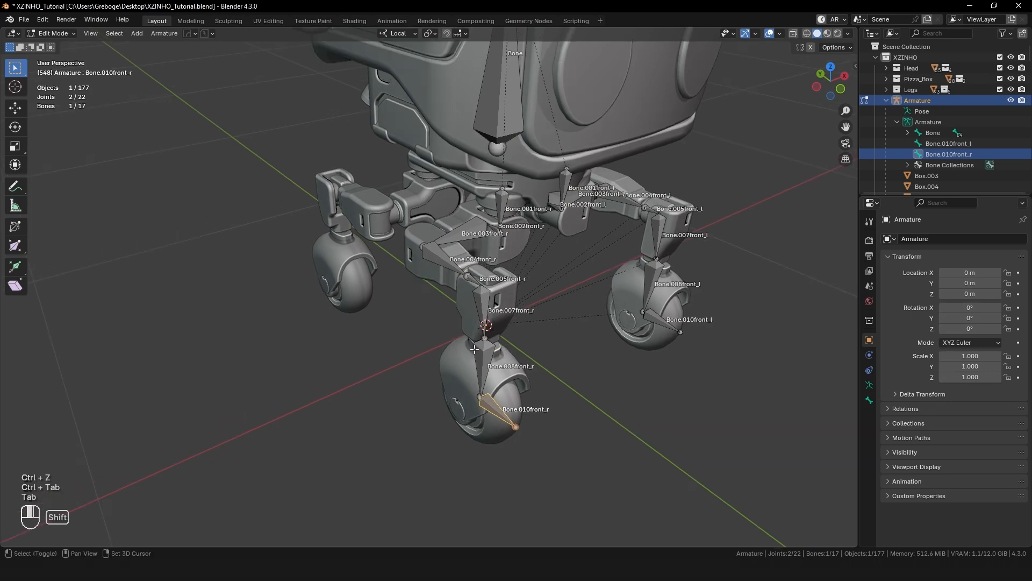
{"action": "key", "text": "ctrl+Tab"}
{"action": "left_click", "coordinate": [449, 441]}
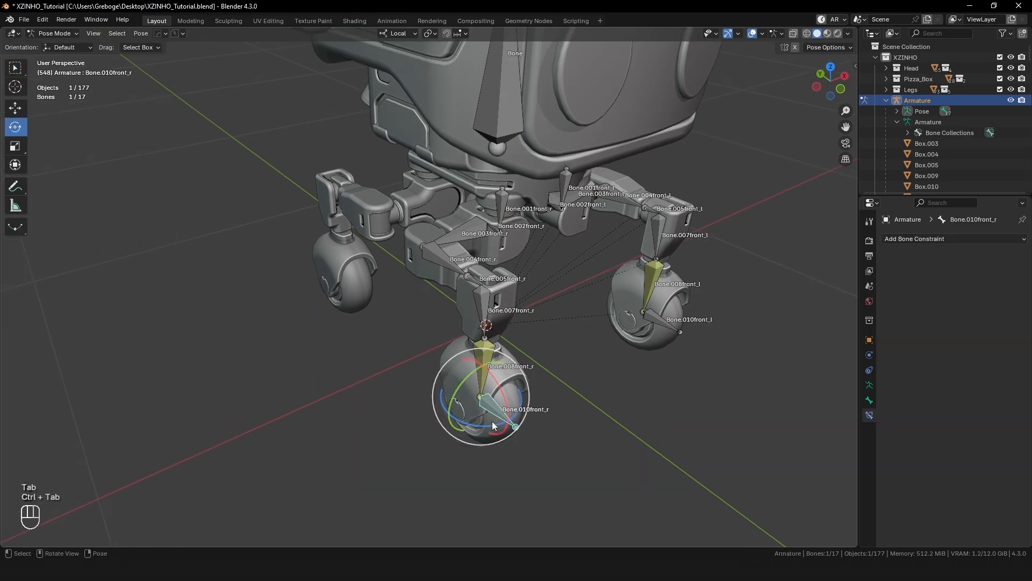
{"action": "scroll", "coordinate": [492, 421], "scroll_direction": "down", "scroll_amount": 3}
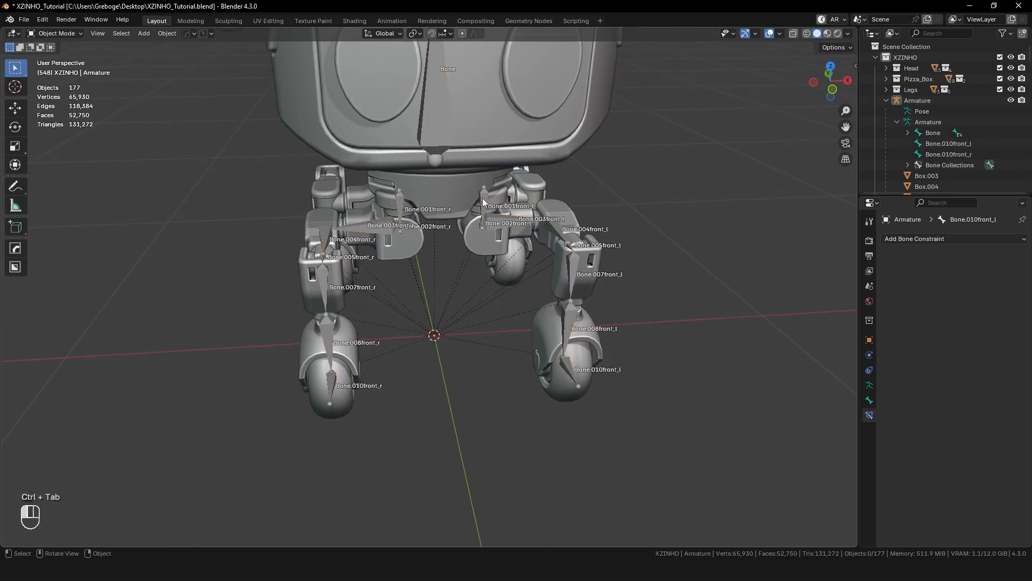
Step: Enable X-axis mirroring for the armature in Pose Mode and test it by moving Bone.010front_l
{"action": "left_click", "coordinate": [482, 198]}
{"action": "key", "text": "ctrl+Tab"}
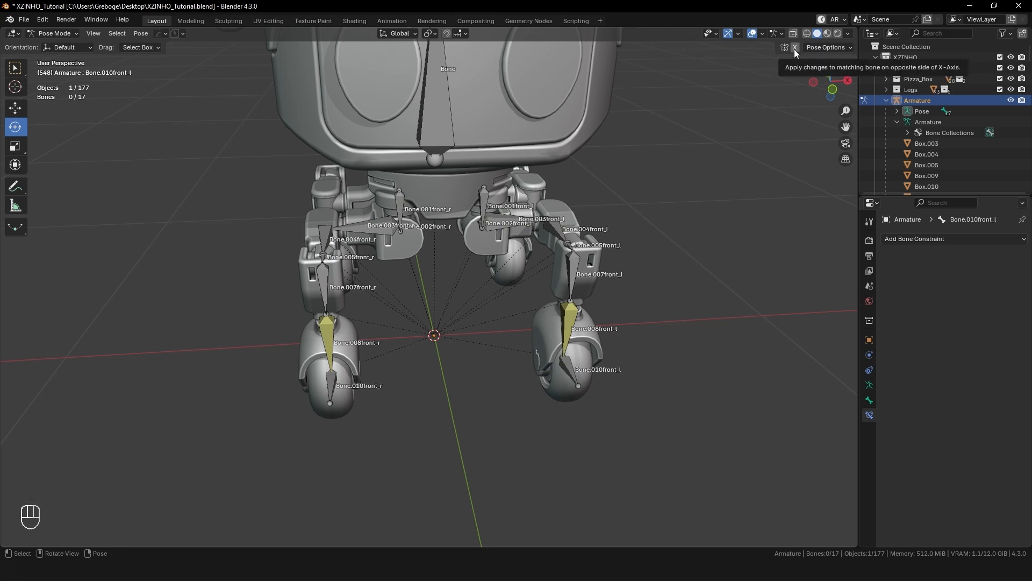
{"action": "left_click", "coordinate": [567, 375]}
{"action": "key", "text": "g"}
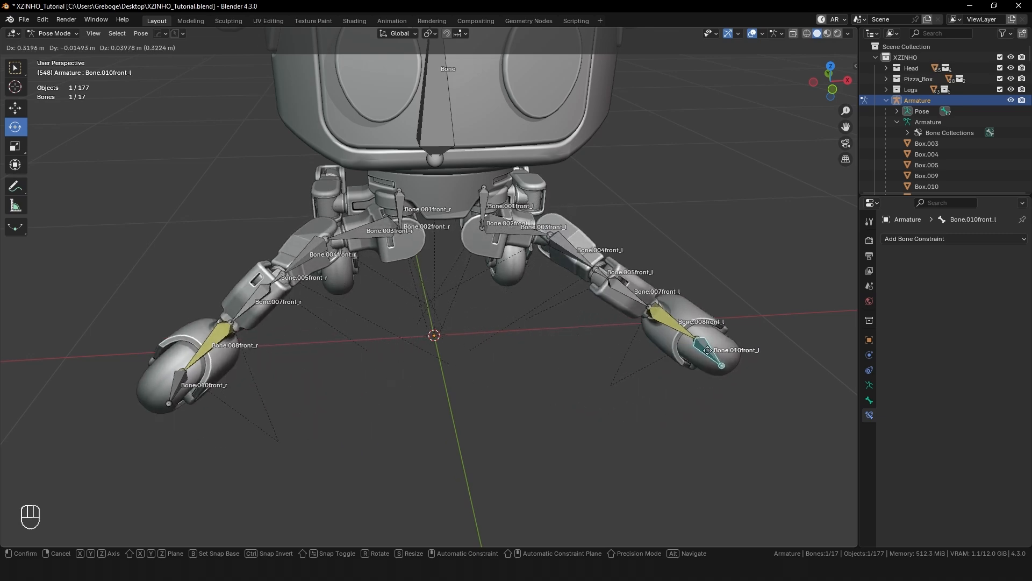
{"action": "left_click", "coordinate": [586, 352]}
{"action": "key", "text": "g"}
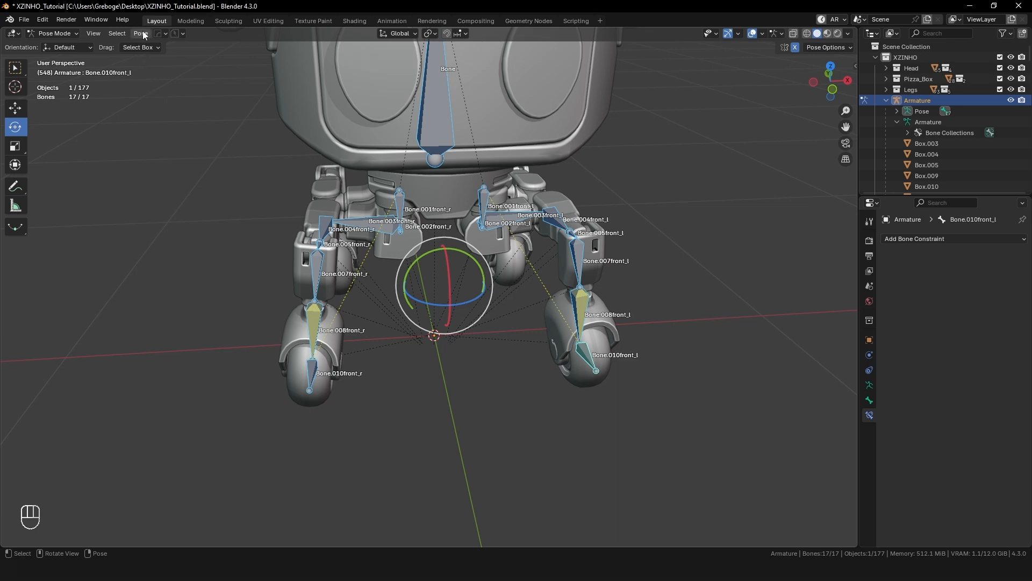
Step: Clear all pose transforms on every bone of the armature and deselect the bones
{"action": "left_click", "coordinate": [144, 35]}
{"action": "mouse_move", "coordinate": [165, 59]}
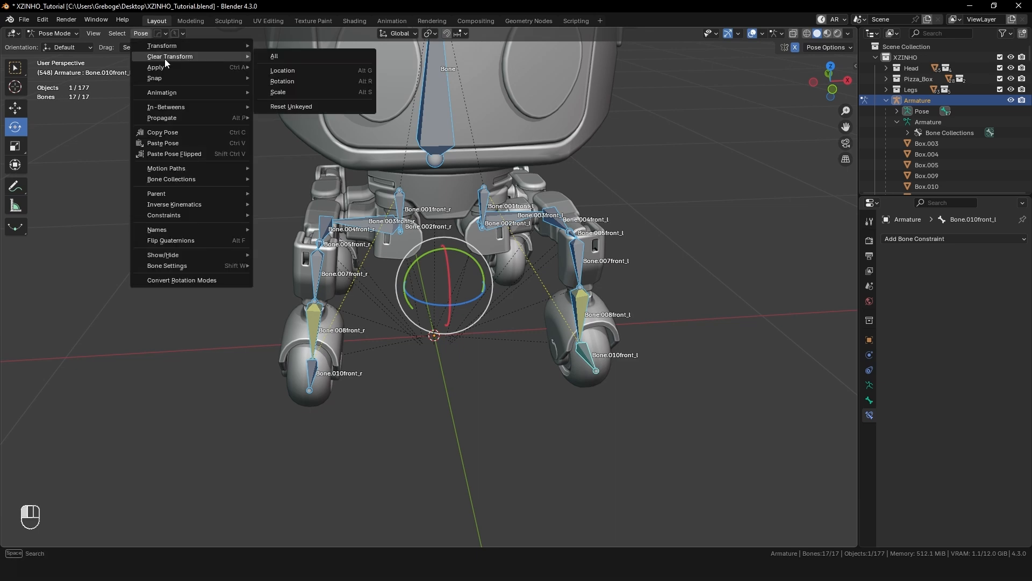
{"action": "left_click", "coordinate": [288, 57]}
{"action": "left_click", "coordinate": [726, 258]}
Step: Duplicate both front-leg bone chains in Edit Mode, leaving out the central bone
{"action": "middle_click_drag", "start_coordinate": [725, 258], "coordinate": [645, 296]}
{"action": "middle_click_drag", "start_coordinate": [645, 296], "coordinate": [345, 244]}
{"action": "middle_click_drag", "start_coordinate": [345, 244], "coordinate": [392, 260]}
{"action": "middle_click_drag", "start_coordinate": [392, 261], "coordinate": [426, 289], "text": "shift"}
{"action": "key", "text": "ctrl+Tab"}
{"action": "key", "text": "KP_1"}
{"action": "middle_click_drag", "start_coordinate": [505, 266], "coordinate": [521, 254], "text": "shift"}
{"action": "scroll", "coordinate": [521, 253], "scroll_direction": "up", "scroll_amount": 4}
{"action": "left_click_drag", "start_coordinate": [408, 287], "coordinate": [634, 519], "text": "shift"}
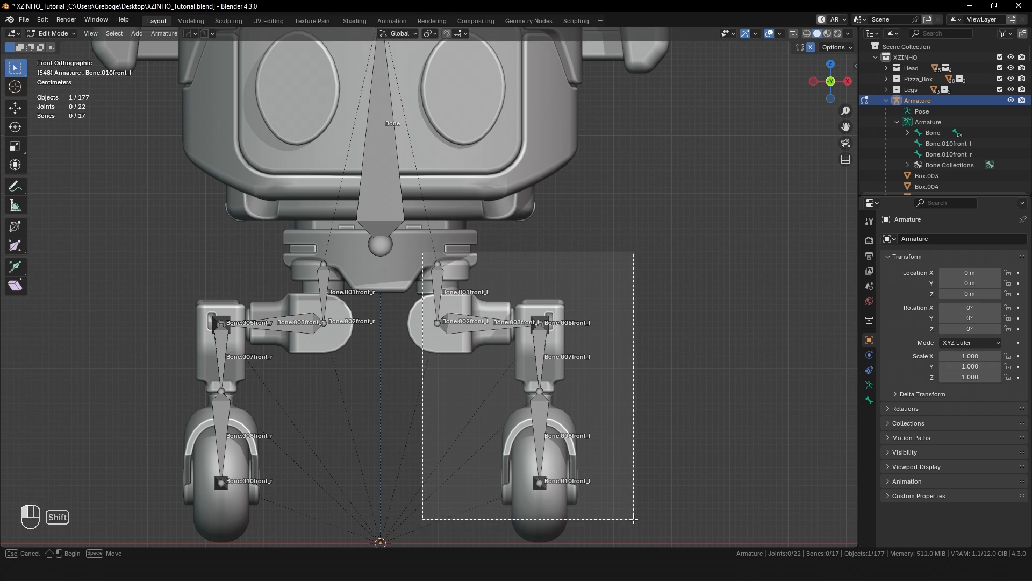
{"action": "left_click_drag", "start_coordinate": [634, 519], "coordinate": [633, 519], "text": "shift"}
{"action": "middle_click_drag", "start_coordinate": [633, 519], "coordinate": [396, 399]}
{"action": "key", "text": "shift+d"}
Step: Try moving the duplicated leg bones freehand toward the rear legs, and undo the move
{"action": "middle_click_drag", "start_coordinate": [419, 410], "coordinate": [461, 409]}
{"action": "left_click", "coordinate": [616, 434]}
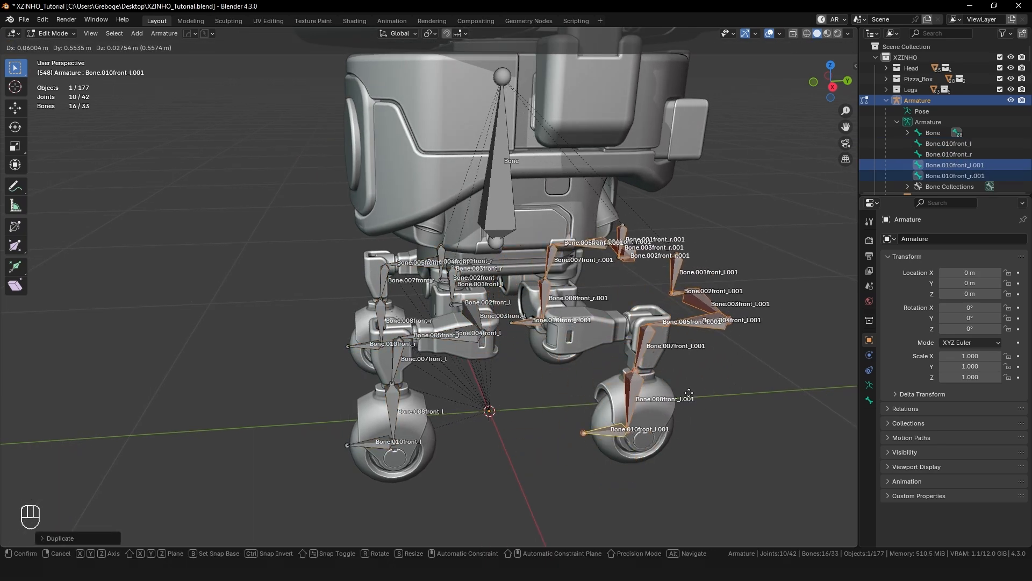
{"action": "key", "text": "ctrl+z"}
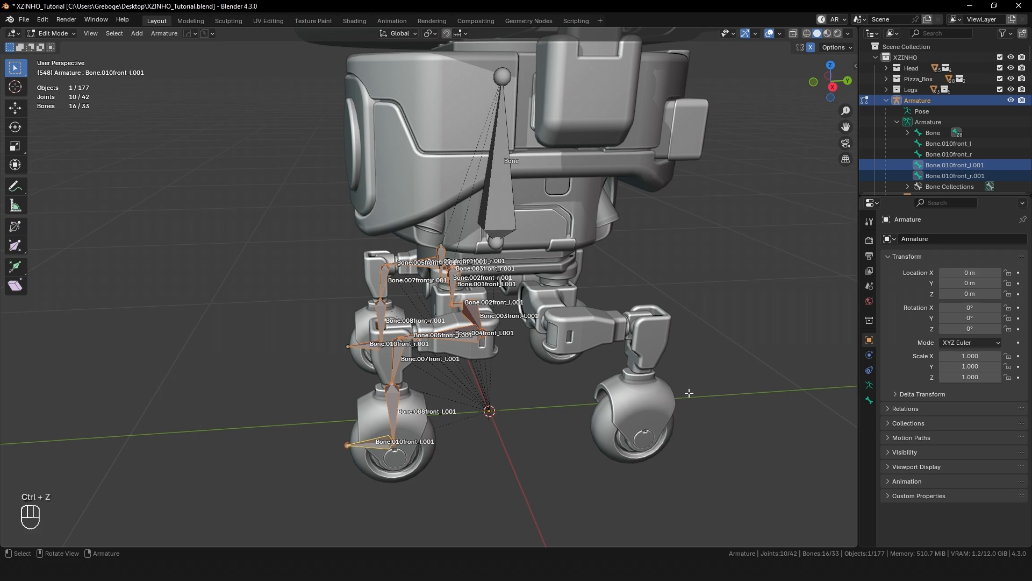
Step: Flip the duplicated leg bones front to back by scaling them -1 along the global Y axis
{"action": "key", "text": "s"}
{"action": "type", "text": "y"}
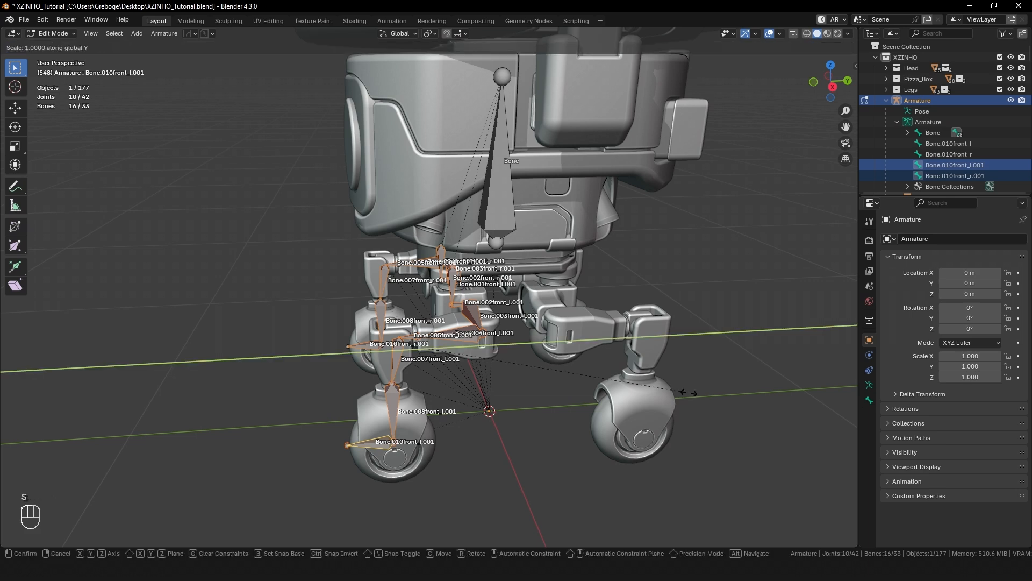
{"action": "type", "text": "-1"}
{"action": "key", "text": "Return"}
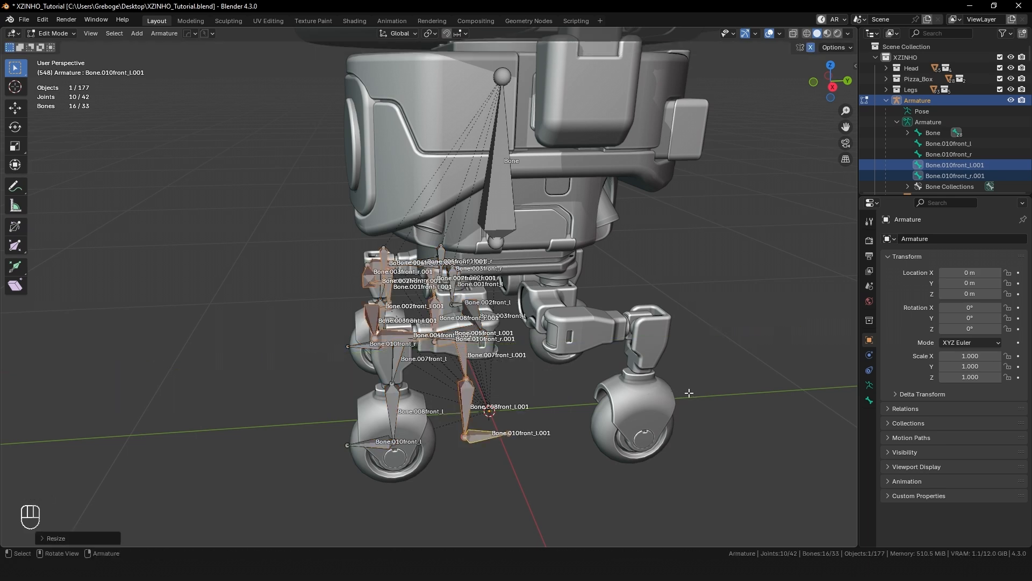
{"action": "key", "text": "ctrl+z"}
Step: Move the flipped leg bones along the Y axis onto the rear legs in the right side view
{"action": "key", "text": "KP_3"}
{"action": "key", "text": "g"}
{"action": "key", "text": "y"}
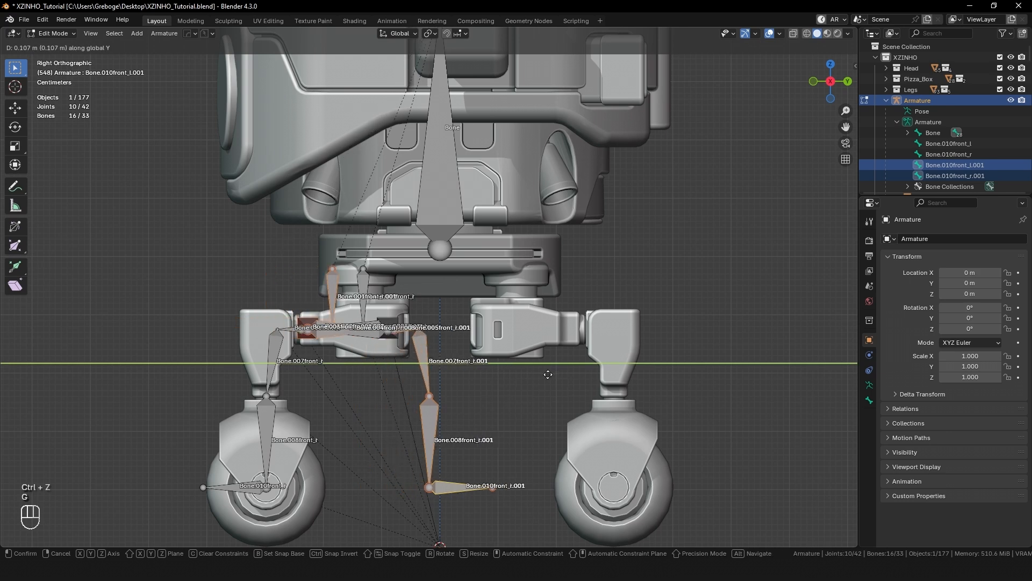
{"action": "left_click", "coordinate": [724, 396]}
Step: Nudge the duplicated bones about -0.0005 m along Y to centre them on the rear wheel hub, check the alignment, and deselect them
{"action": "middle_click_drag", "start_coordinate": [620, 359], "coordinate": [676, 377], "text": "shift"}
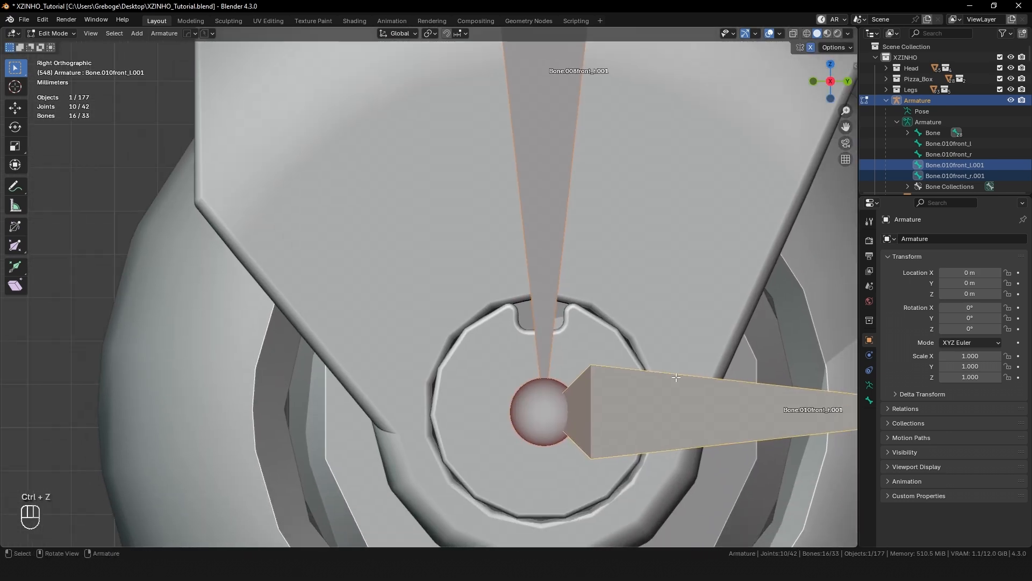
{"action": "key", "text": "g"}
{"action": "key", "text": "y"}
{"action": "key", "text": "shift"}
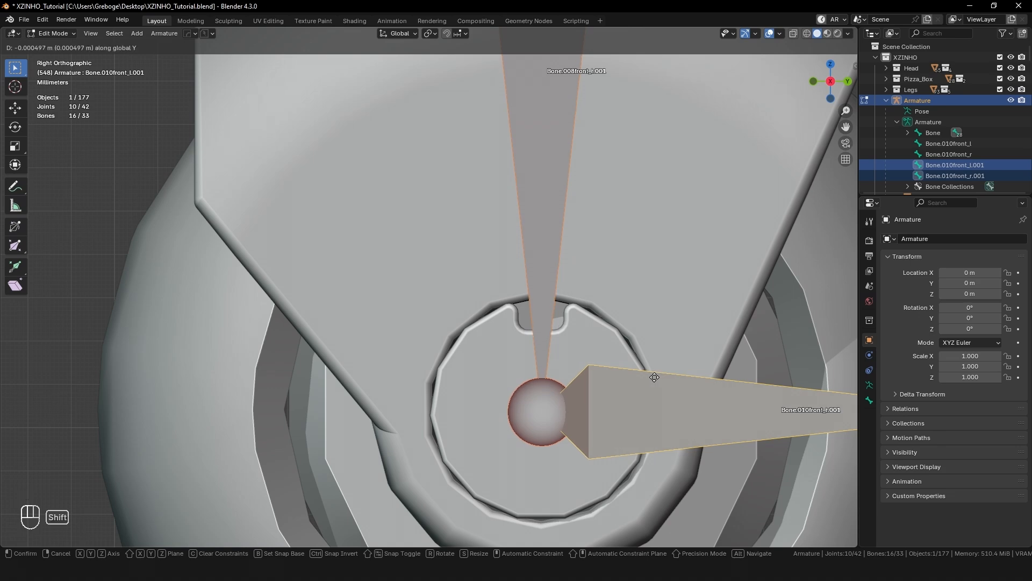
{"action": "left_click", "coordinate": [656, 377]}
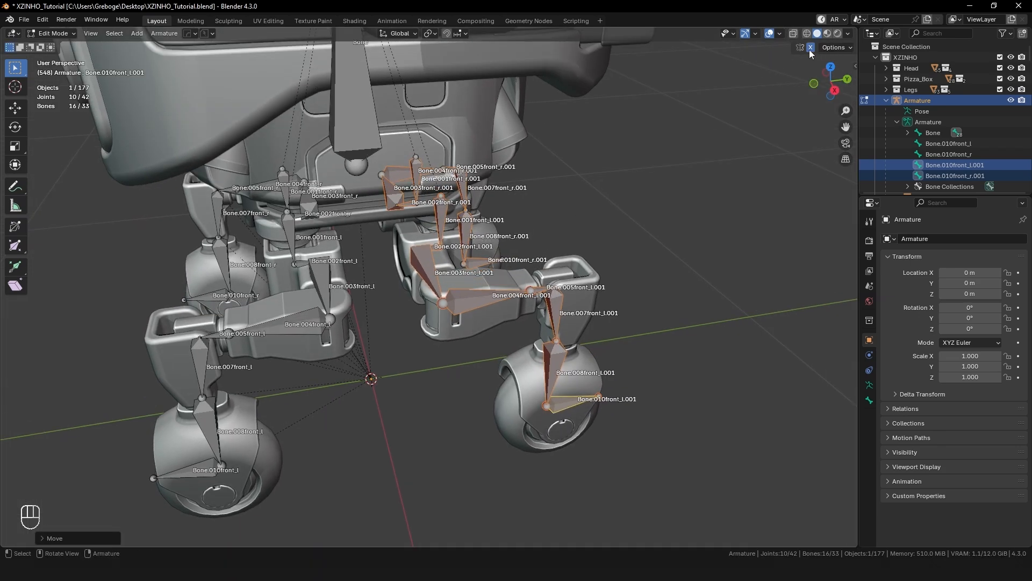
{"action": "middle_click_drag", "start_coordinate": [546, 186], "coordinate": [417, 209]}
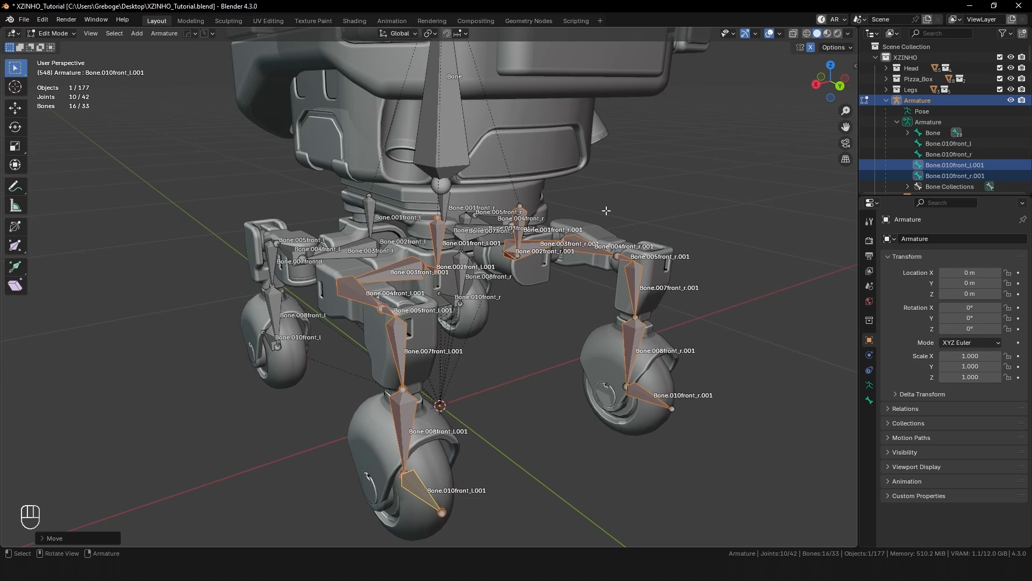
{"action": "key", "text": "KP_1"}
{"action": "key", "text": "KP_3"}
{"action": "left_click", "coordinate": [549, 249]}
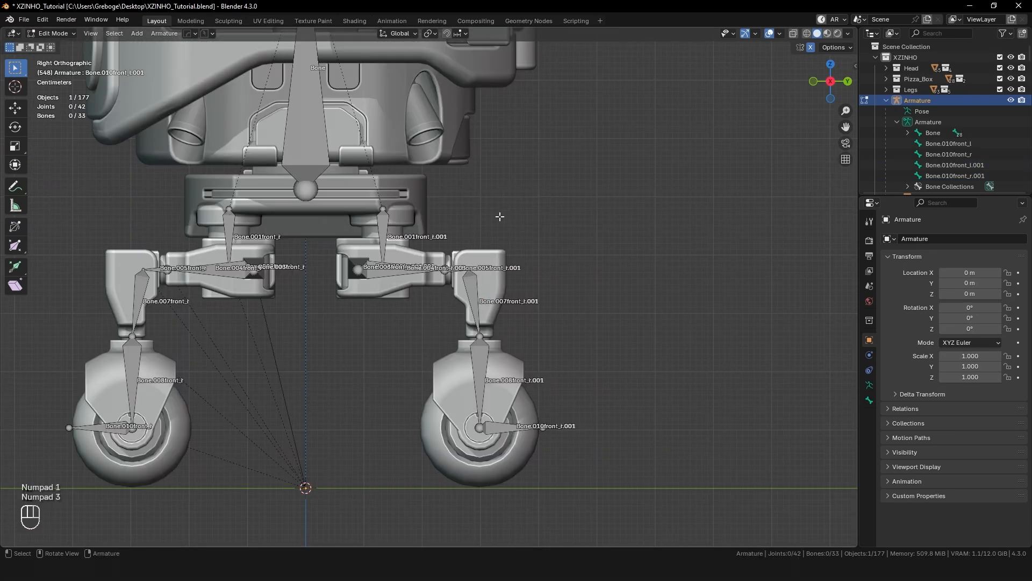
Step: Batch rename the selected duplicated rear-leg bones on both sides, finding "front" and replacing it with "back"
{"action": "left_click_drag", "start_coordinate": [324, 217], "coordinate": [583, 450]}
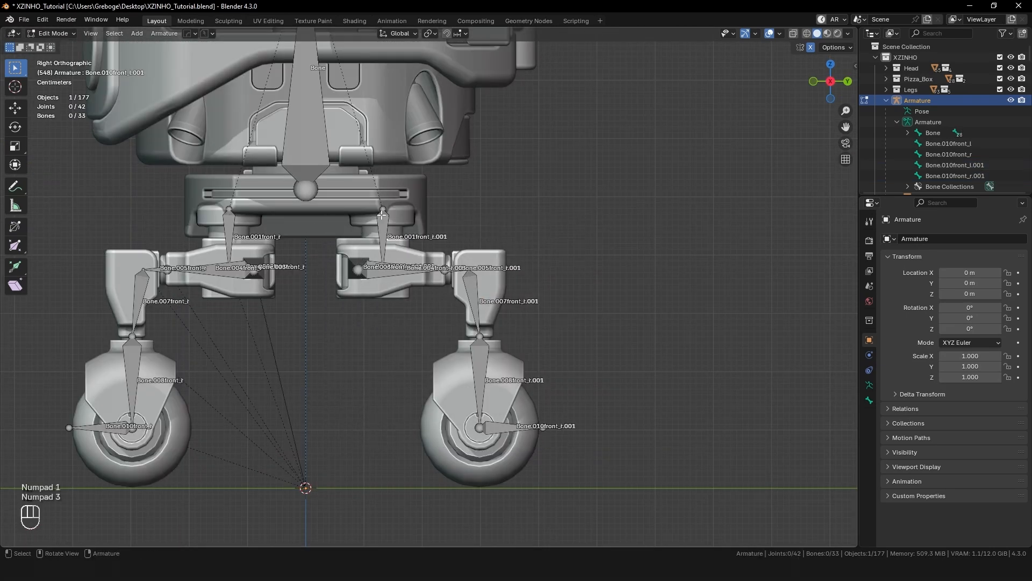
{"action": "left_click_drag", "start_coordinate": [330, 185], "coordinate": [620, 468]}
{"action": "middle_click_drag", "start_coordinate": [596, 314], "coordinate": [595, 322]}
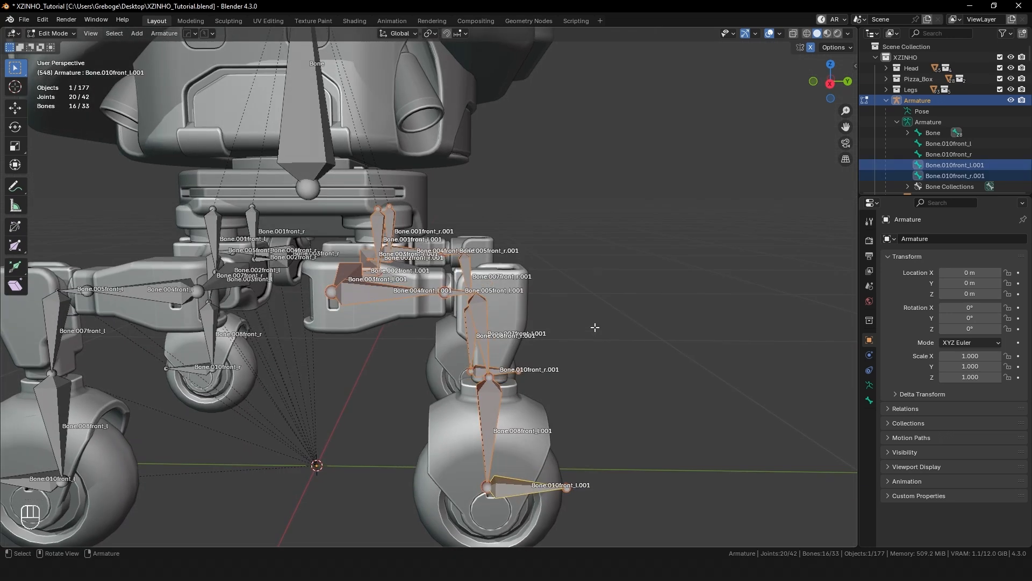
{"action": "key", "text": "ctrl+F2"}
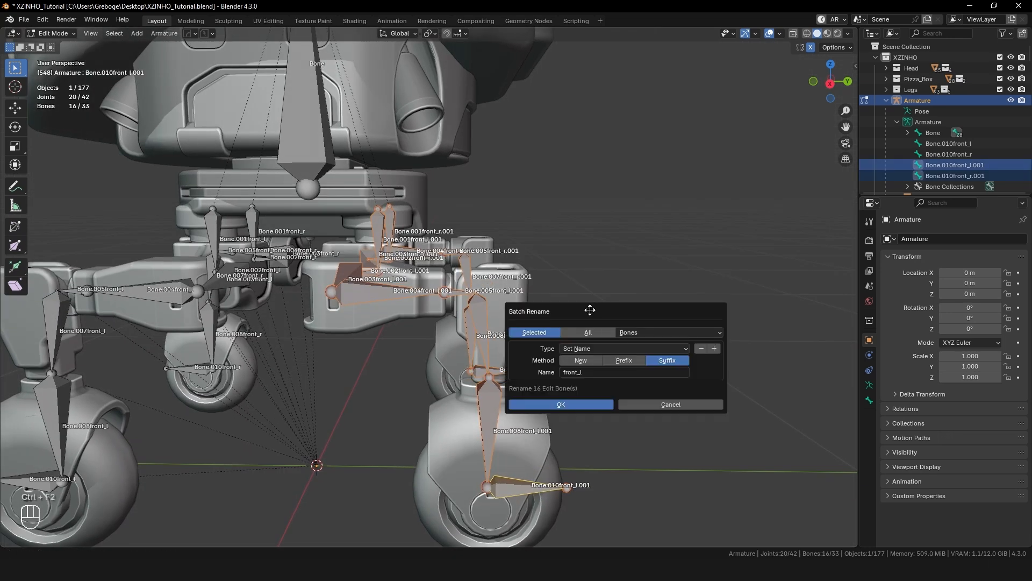
{"action": "left_click_drag", "start_coordinate": [564, 310], "coordinate": [596, 232]}
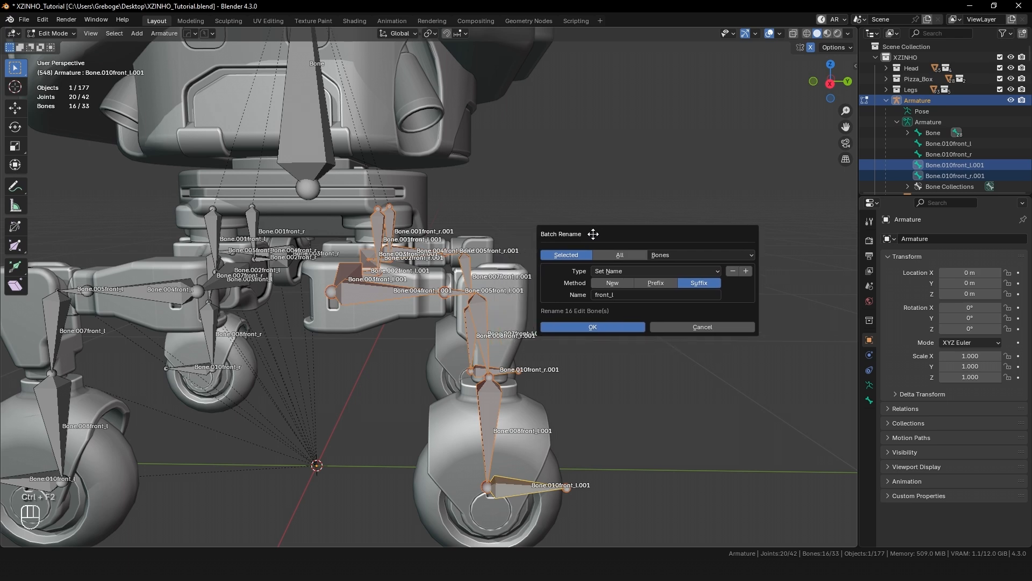
{"action": "left_click", "coordinate": [665, 254]}
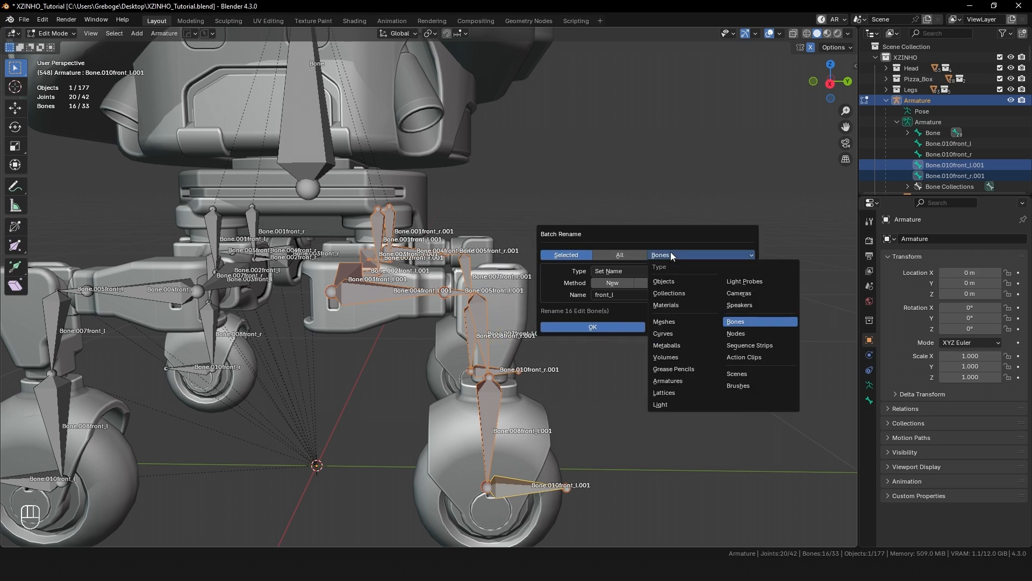
{"action": "left_click", "coordinate": [747, 322]}
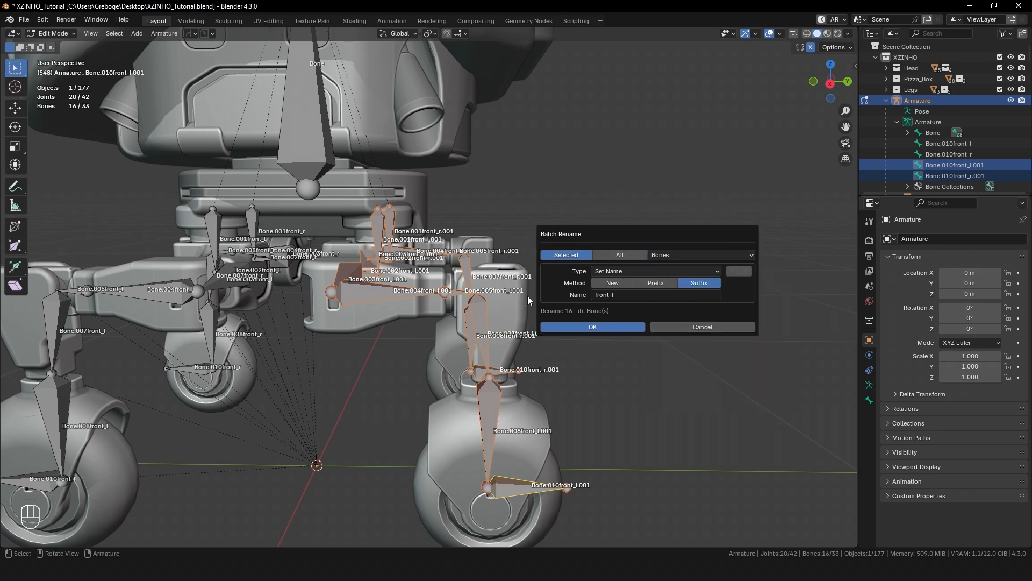
{"action": "left_click", "coordinate": [617, 273]}
{"action": "left_click", "coordinate": [619, 281]}
{"action": "left_click", "coordinate": [621, 282]}
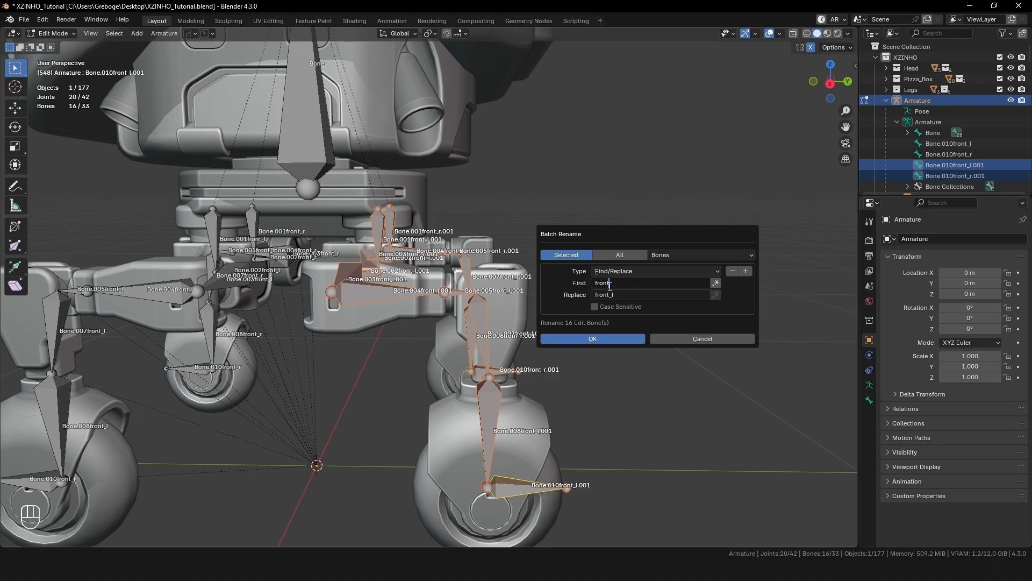
{"action": "left_click", "coordinate": [613, 295]}
{"action": "left_click", "coordinate": [554, 338]}
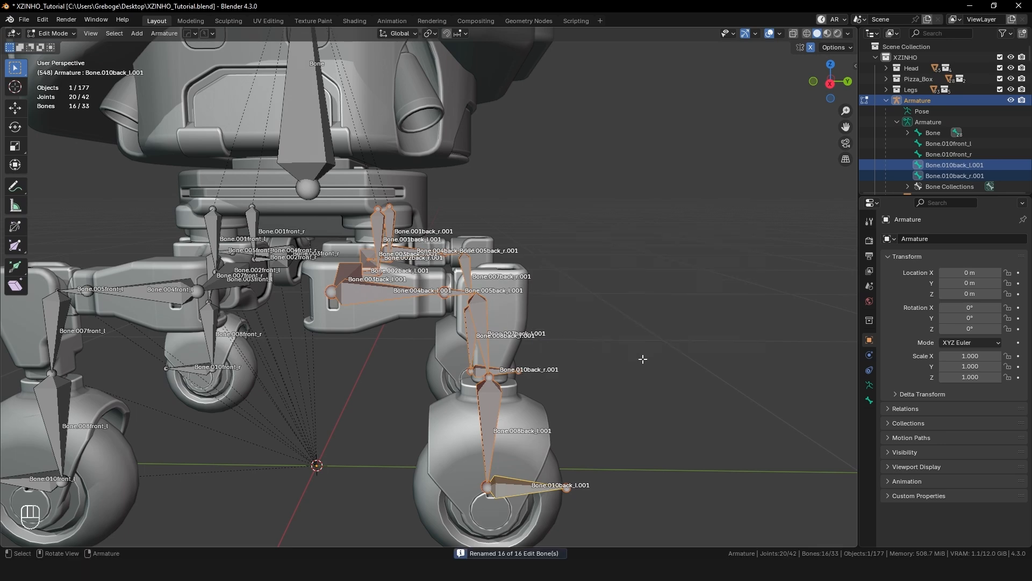
Step: Try moving the rear wheel bone Bone.010back_l.001 in Pose Mode to test the leg's IK
{"action": "middle_click_drag", "start_coordinate": [554, 344], "coordinate": [561, 393]}
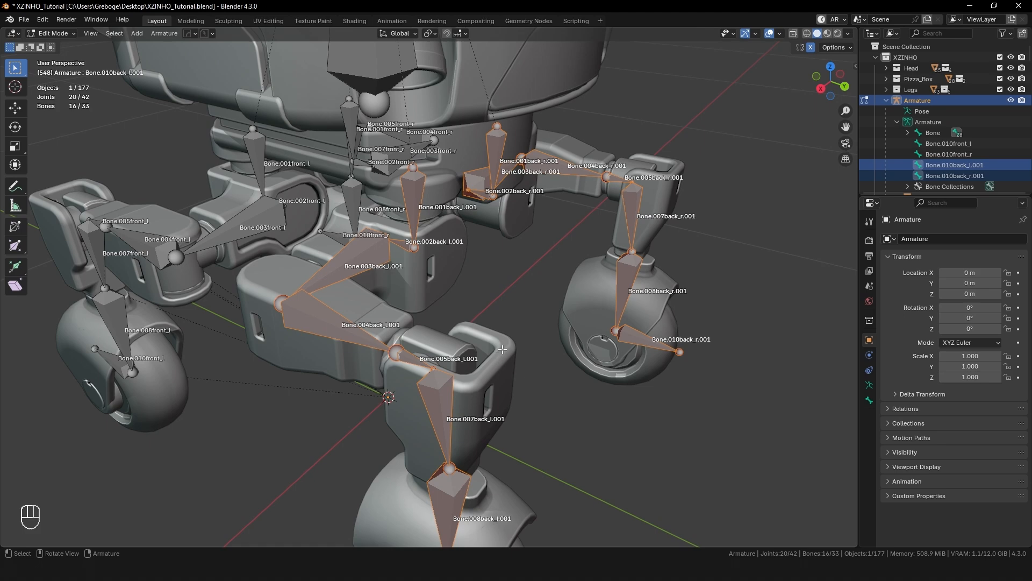
{"action": "middle_click_drag", "start_coordinate": [503, 310], "coordinate": [475, 328], "text": "shift"}
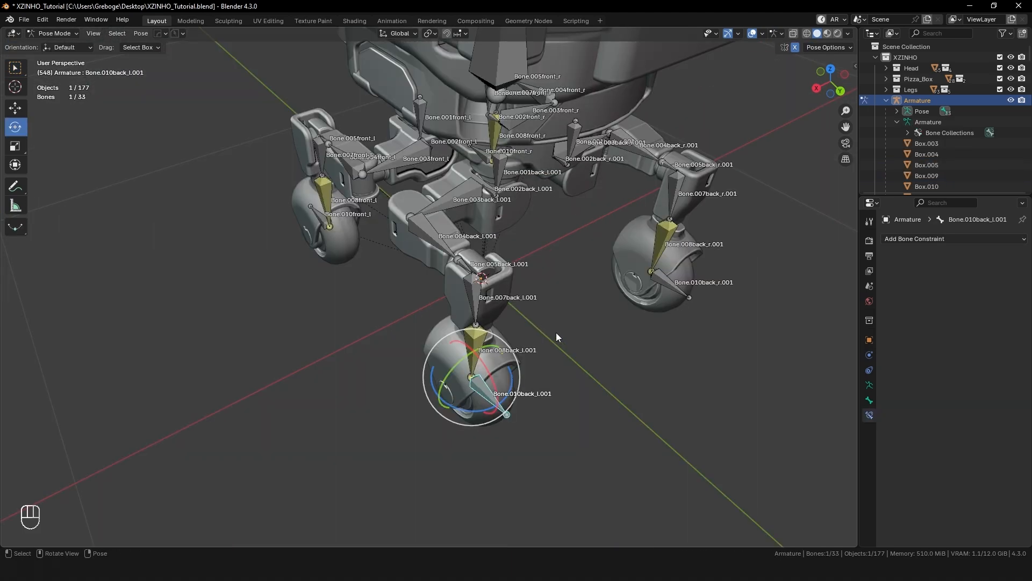
{"action": "middle_click_drag", "start_coordinate": [555, 336], "coordinate": [540, 339]}
{"action": "key", "text": "g"}
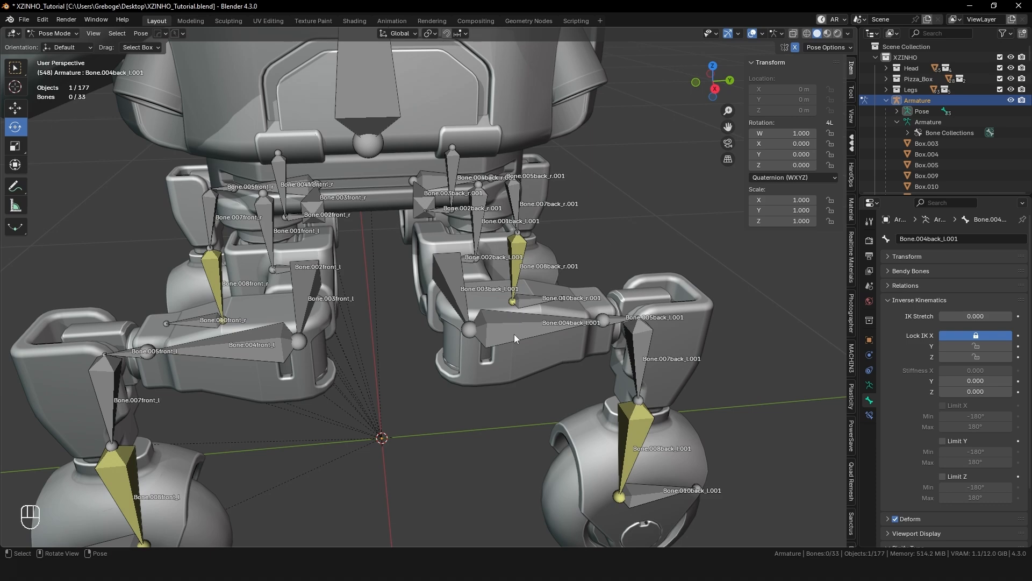
Step: For Bone.004back_l.001, unlock IK rotation on X and lock it on Z
{"action": "left_click", "coordinate": [492, 315]}
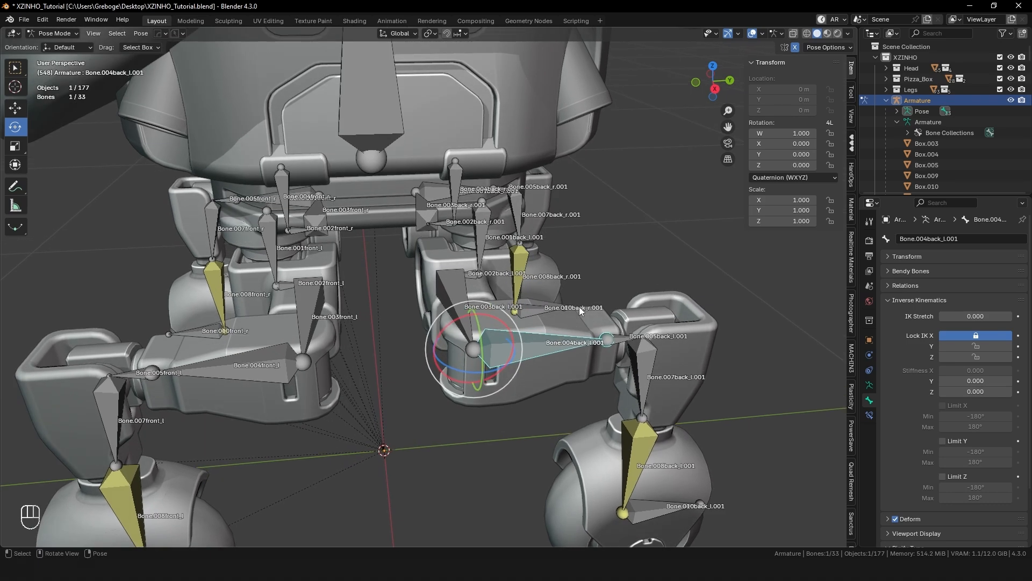
{"action": "left_click", "coordinate": [979, 334]}
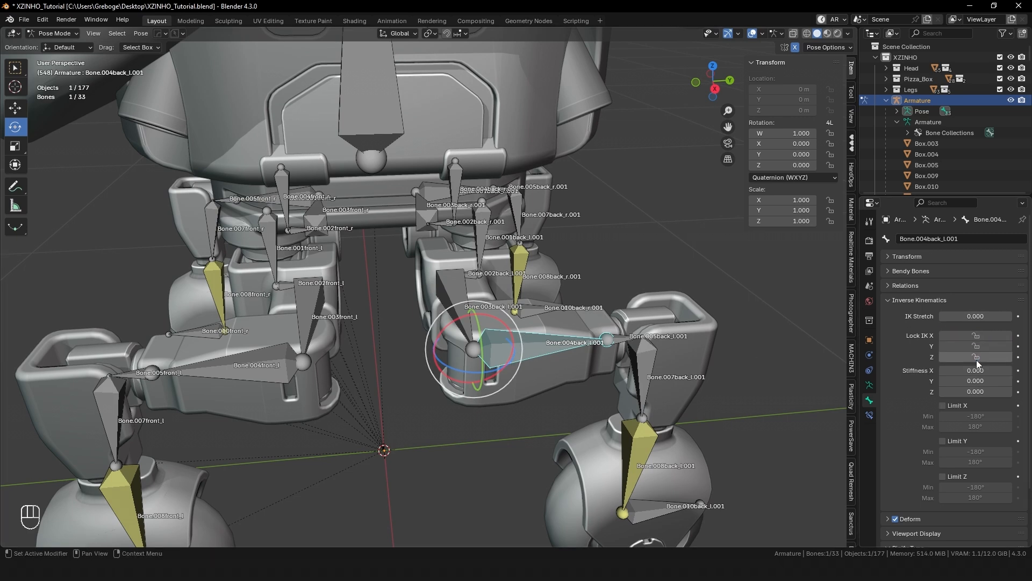
{"action": "left_click", "coordinate": [976, 357]}
Step: Give Bone.004back_r.001 the same IK locks as its opposite bone: unlock X and Y, lock Z
{"action": "middle_click_drag", "start_coordinate": [611, 224], "coordinate": [560, 238]}
{"action": "left_click", "coordinate": [609, 238]}
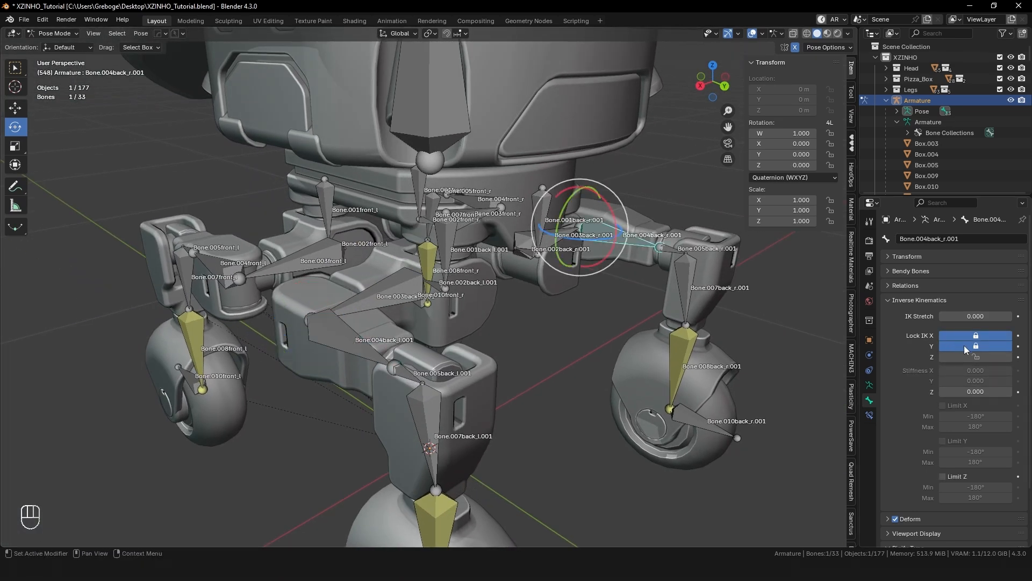
{"action": "left_click", "coordinate": [339, 348]}
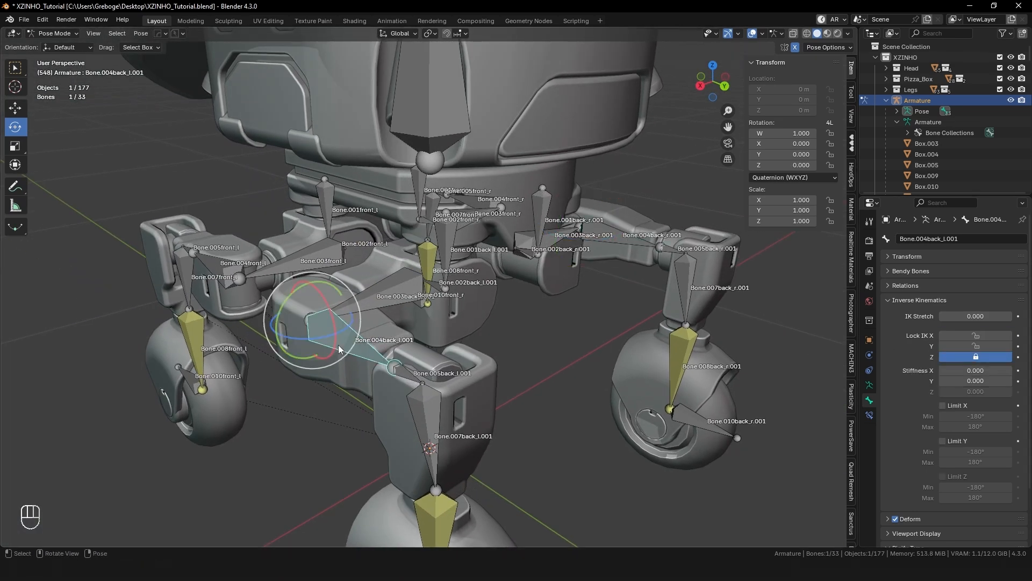
{"action": "left_click", "coordinate": [622, 251]}
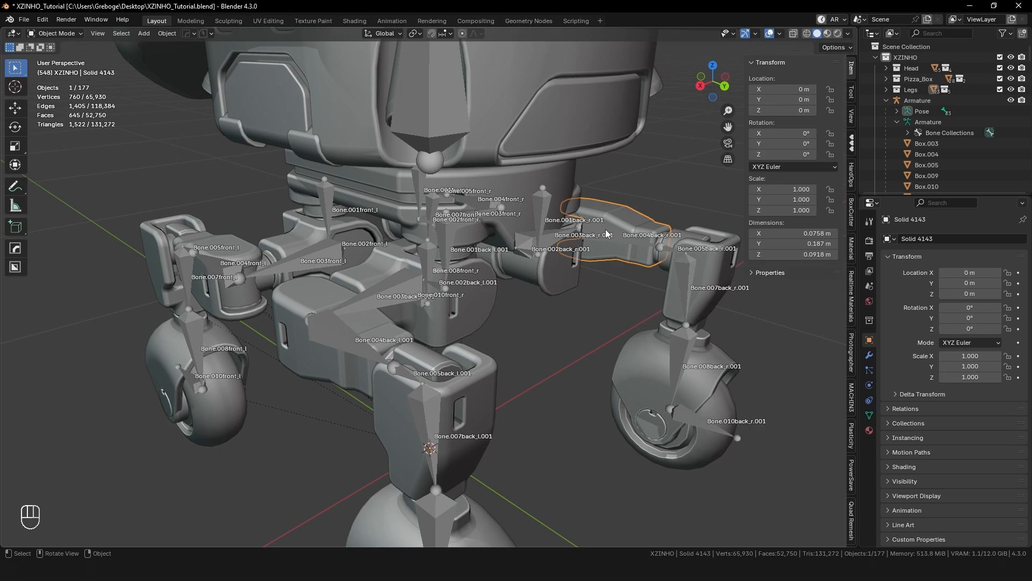
{"action": "key", "text": "ctrl+z"}
{"action": "left_click", "coordinate": [966, 335]}
{"action": "left_click", "coordinate": [970, 347]}
{"action": "left_click", "coordinate": [962, 357]}
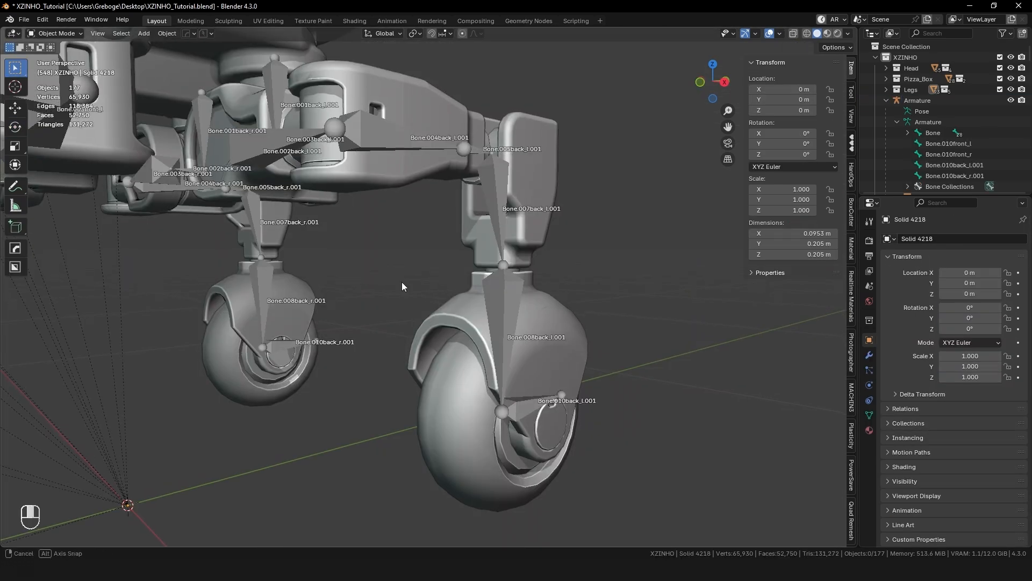
Step: Parent the wheel and fork meshes of the "back_l" leg to Bone.008back_l.001
{"action": "middle_click_drag", "start_coordinate": [404, 286], "coordinate": [406, 285]}
{"action": "scroll", "coordinate": [490, 270], "scroll_direction": "up", "scroll_amount": 3}
{"action": "scroll", "coordinate": [525, 259], "scroll_direction": "down", "scroll_amount": 1}
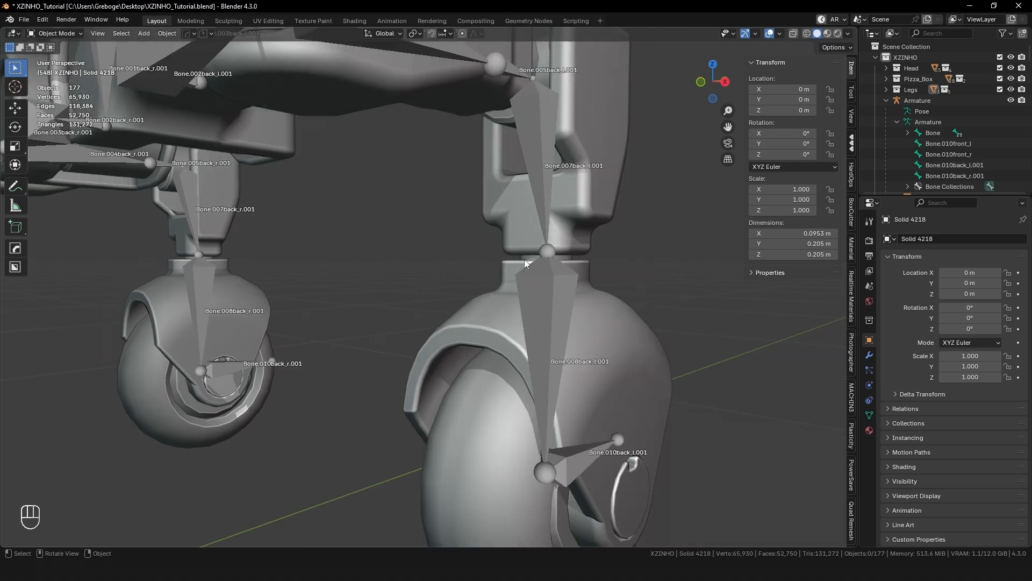
{"action": "left_click", "coordinate": [525, 257], "text": "shift"}
{"action": "key", "text": "ctrl+z"}
{"action": "scroll", "coordinate": [411, 273], "scroll_direction": "down", "scroll_amount": 2}
{"action": "left_click_drag", "start_coordinate": [392, 283], "coordinate": [715, 516]}
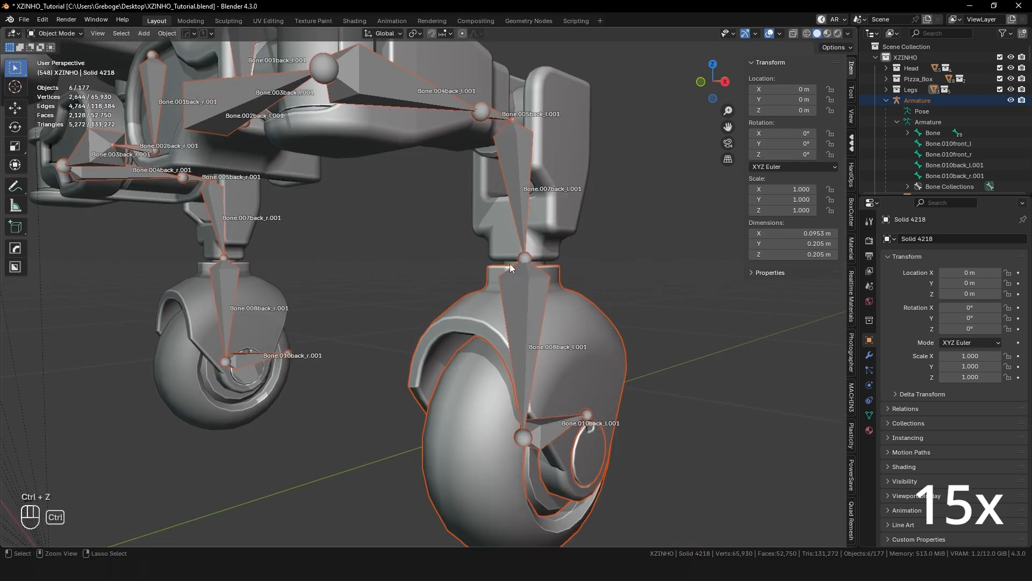
{"action": "scroll", "coordinate": [510, 264], "scroll_direction": "up", "scroll_amount": 5}
{"action": "left_click", "coordinate": [582, 291], "text": "shift"}
{"action": "key", "text": "ctrl+Tab"}
{"action": "key", "text": "ctrl+p"}
Step: Parent the rounded hinge mesh between arm and knee bracket to Bone.005back_l.001
{"action": "key", "text": "ctrl+p"}
{"action": "left_click", "coordinate": [499, 339]}
{"action": "key", "text": "ctrl+Tab"}
{"action": "left_click", "coordinate": [432, 326]}
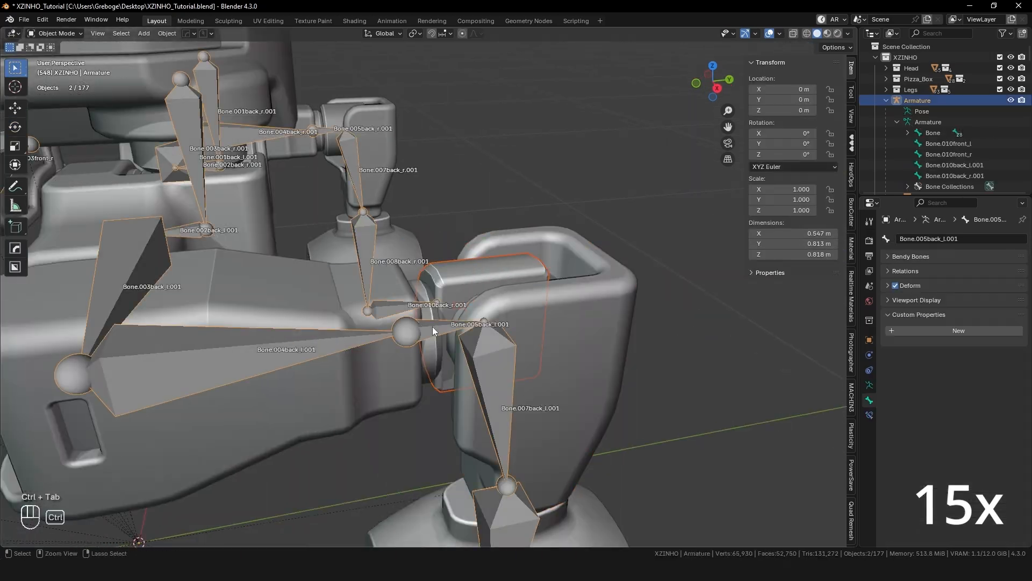
{"action": "left_click", "coordinate": [425, 326]}
Step: Parent the remaining meshes of the "back_l" leg up to the hip to their matching bones, and save the file
{"action": "middle_click_drag", "start_coordinate": [485, 248], "coordinate": [457, 323]}
{"action": "left_click", "coordinate": [457, 324], "text": "shift"}
{"action": "left_click", "coordinate": [517, 230], "text": "shift"}
{"action": "key", "text": "ctrl+Tab"}
{"action": "key", "text": "ctrl+p"}
{"action": "key", "text": "ctrl+Tab"}
{"action": "middle_click_drag", "start_coordinate": [517, 230], "coordinate": [579, 289]}
{"action": "key", "text": "ctrl+p"}
{"action": "key", "text": "ctrl+Tab"}
{"action": "key", "text": "ctrl+Tab"}
{"action": "left_click", "coordinate": [503, 209]}
{"action": "key", "text": "ctrl+s"}
Step: Try moving Bone.010back_l.001 outward in Pose Mode to test the parented leg, and undo the move
{"action": "left_click", "coordinate": [391, 422]}
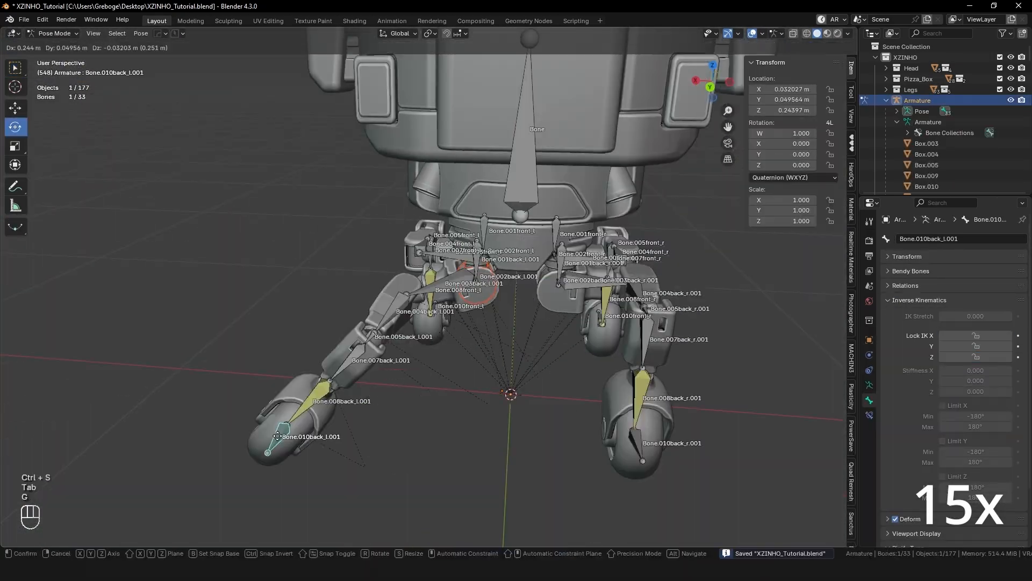
{"action": "middle_click_drag", "start_coordinate": [391, 423], "coordinate": [393, 259]}
{"action": "key", "text": "ctrl+z"}
Step: Parent the wheel and fork meshes of the "back_r" leg to Bone.008back_r.001 using the Bone option
{"action": "key", "text": "ctrl+Tab"}
{"action": "middle_click_drag", "start_coordinate": [508, 167], "coordinate": [397, 163]}
{"action": "left_click", "coordinate": [397, 162], "text": "shift"}
{"action": "key", "text": "ctrl+Tab"}
{"action": "key", "text": "ctrl+p"}
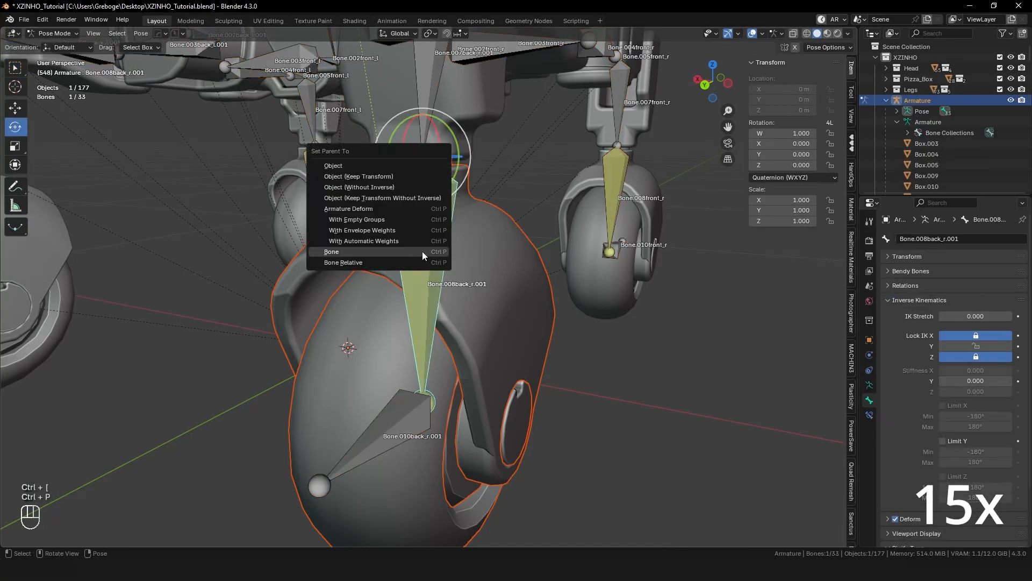
{"action": "left_click", "coordinate": [422, 251]}
Step: Parent the knee meshes above the "back_r" wheel to their matching leg bones
{"action": "key", "text": "ctrl+Tab"}
{"action": "left_click", "coordinate": [464, 373], "text": "shift"}
{"action": "middle_click_drag", "start_coordinate": [463, 368], "coordinate": [370, 349]}
{"action": "key", "text": "ctrl+Tab"}
{"action": "key", "text": "ctrl+p"}
{"action": "key", "text": "a"}
{"action": "key", "text": "a"}
Step: Parent the long arm meshes of the "back_r" leg to Bone.004back_r.001
{"action": "key", "text": "ctrl+Tab"}
{"action": "left_click", "coordinate": [402, 327]}
{"action": "key", "text": "ctrl+Tab"}
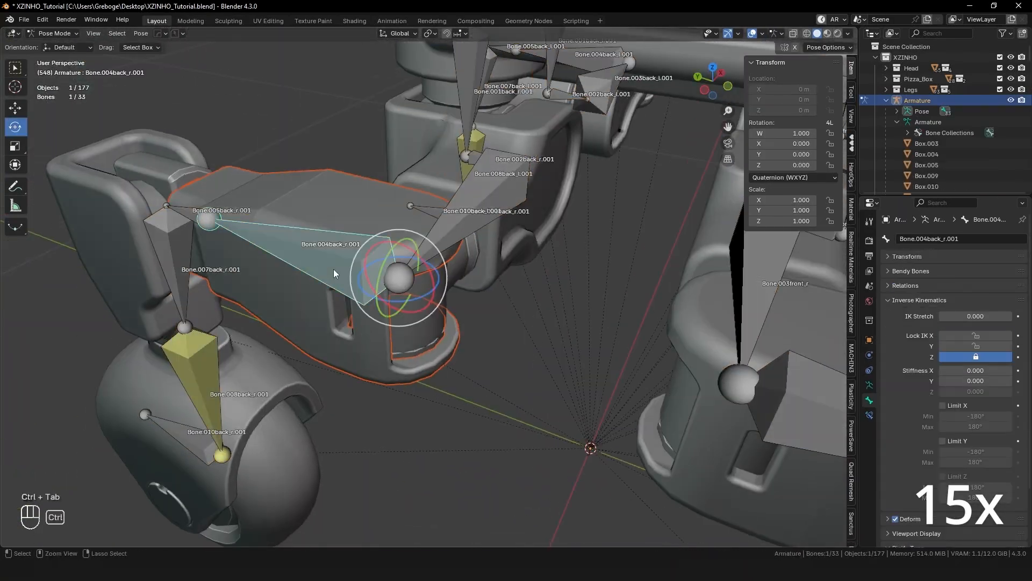
{"action": "left_click", "coordinate": [344, 308]}
{"action": "key", "text": "ctrl+z"}
Step: Parent the hip bracket meshes of the "back_r" leg to Bone.002back_r.001
{"action": "key", "text": "ctrl+Tab"}
{"action": "middle_click_drag", "start_coordinate": [399, 257], "coordinate": [478, 144]}
{"action": "left_click", "coordinate": [478, 144]}
{"action": "key", "text": "ctrl+Tab"}
{"action": "key", "text": "a"}
{"action": "key", "text": "a"}
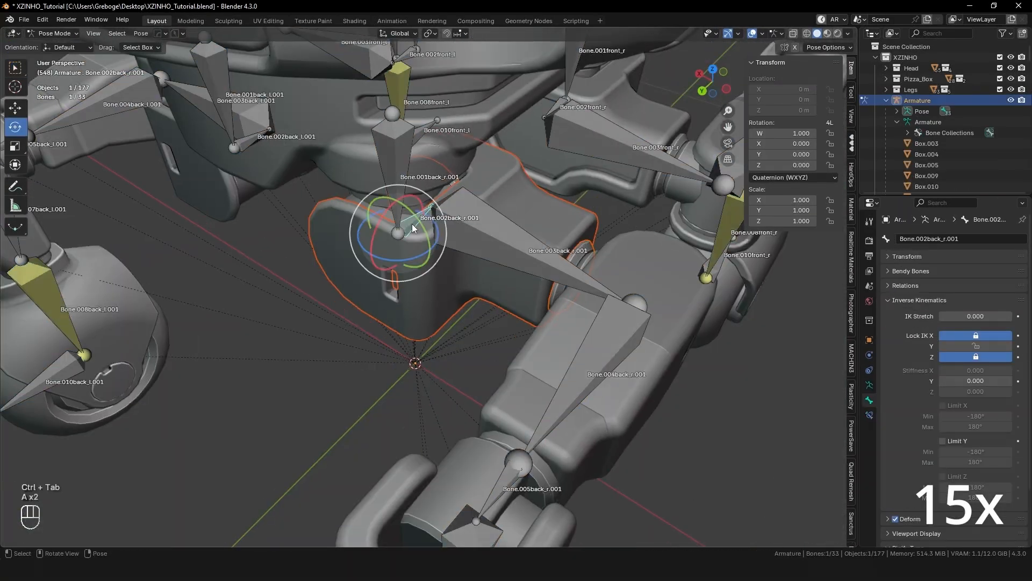
Step: Parent the remaining hip mesh of the "back_r" leg to its bone and save the file
{"action": "key", "text": "ctrl+Tab"}
{"action": "left_click", "coordinate": [392, 236]}
{"action": "left_click", "coordinate": [399, 238], "text": "shift"}
{"action": "key", "text": "ctrl+Tab"}
{"action": "middle_click_drag", "start_coordinate": [399, 238], "coordinate": [475, 388]}
{"action": "scroll", "coordinate": [475, 388], "scroll_direction": "down", "scroll_amount": 4}
{"action": "key", "text": "ctrl+s"}
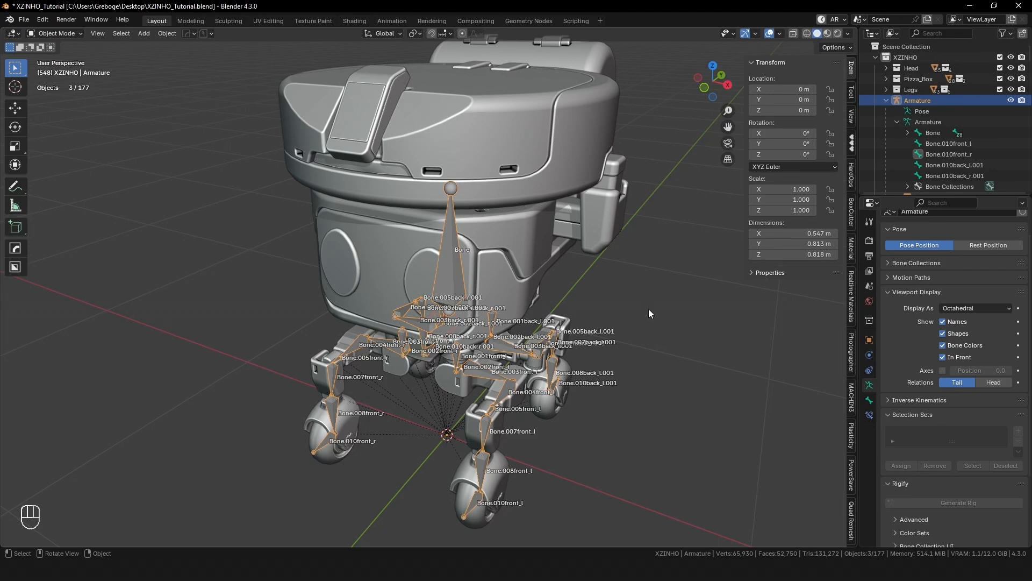
Step: Turn off the display of bone names for the armature
{"action": "middle_click_drag", "start_coordinate": [648, 308], "coordinate": [657, 321], "text": "shift"}
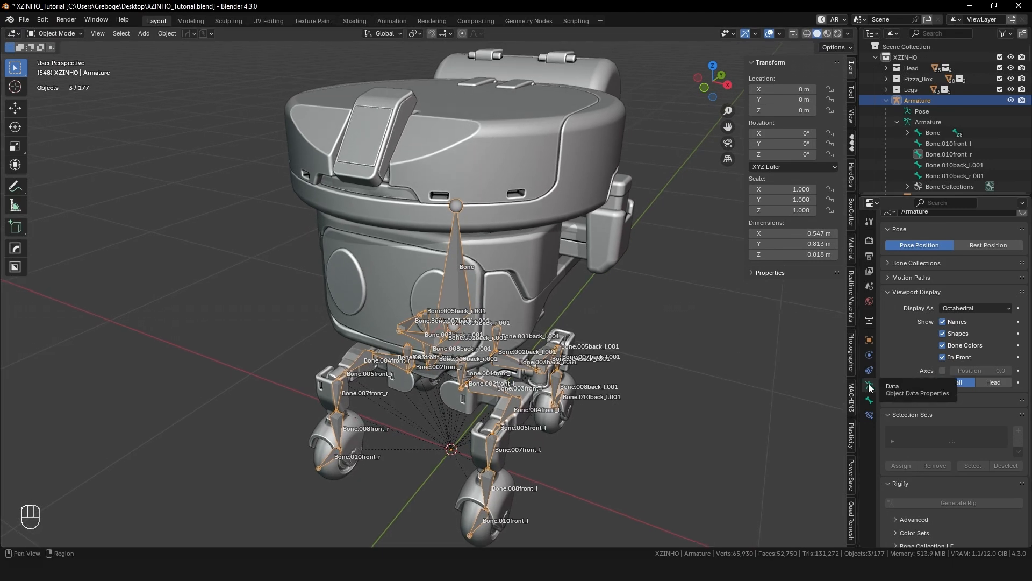
{"action": "left_click", "coordinate": [942, 321]}
Step: Try moving the front wheel bone Bone.010front_l in Pose Mode to test how its leg follows
{"action": "middle_click_drag", "start_coordinate": [641, 354], "coordinate": [483, 434]}
{"action": "key", "text": "ctrl+Tab"}
{"action": "left_click", "coordinate": [479, 431]}
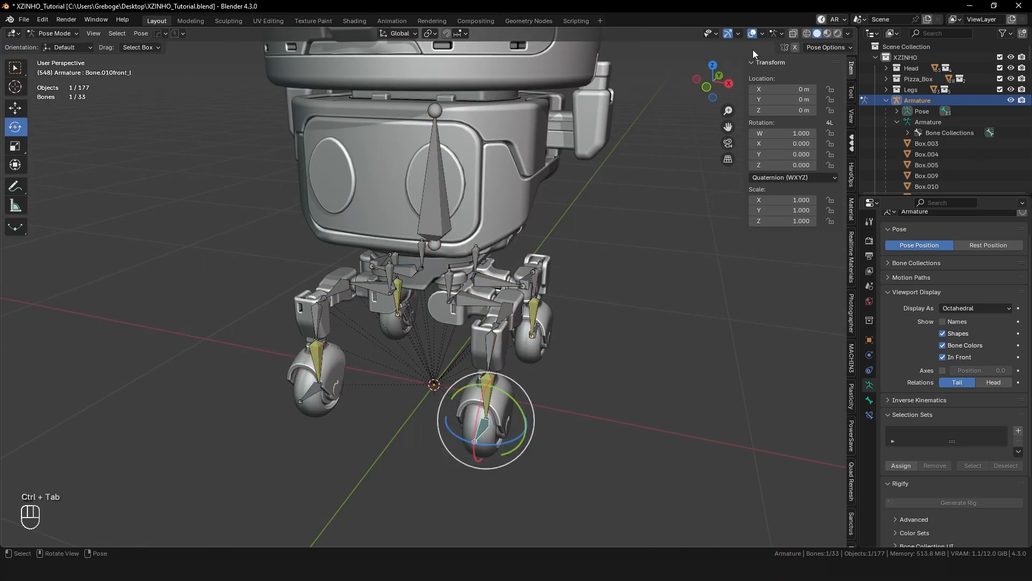
{"action": "scroll", "coordinate": [556, 327], "scroll_direction": "down", "scroll_amount": 3}
{"action": "key", "text": "g"}
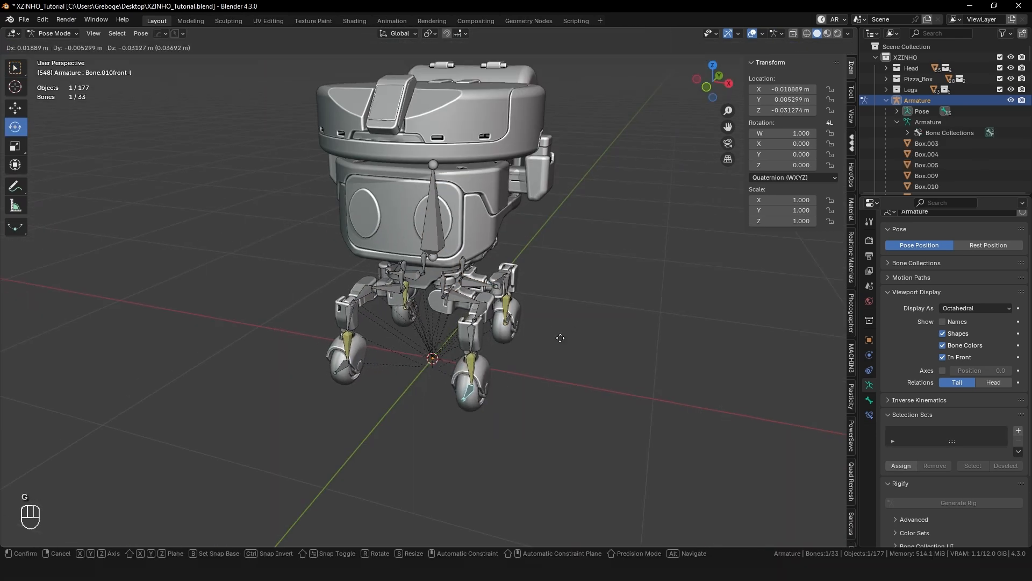
{"action": "left_click", "coordinate": [651, 358]}
{"action": "key", "text": "ctrl+z"}
{"action": "middle_click_drag", "start_coordinate": [651, 358], "coordinate": [532, 392]}
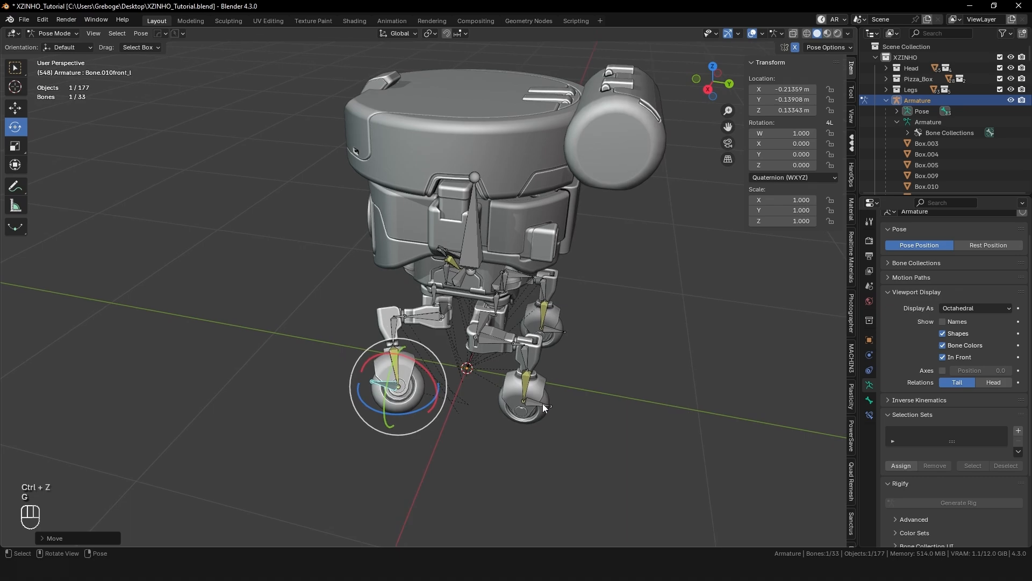
Step: Try moving the rear wheel bone Bone.010back_l.001 in several directions, and undo the test moves
{"action": "left_click", "coordinate": [544, 402]}
{"action": "key", "text": "g"}
{"action": "key", "text": "g"}
{"action": "left_click", "coordinate": [509, 469]}
{"action": "middle_click_drag", "start_coordinate": [510, 469], "coordinate": [395, 410]}
{"action": "key", "text": "g"}
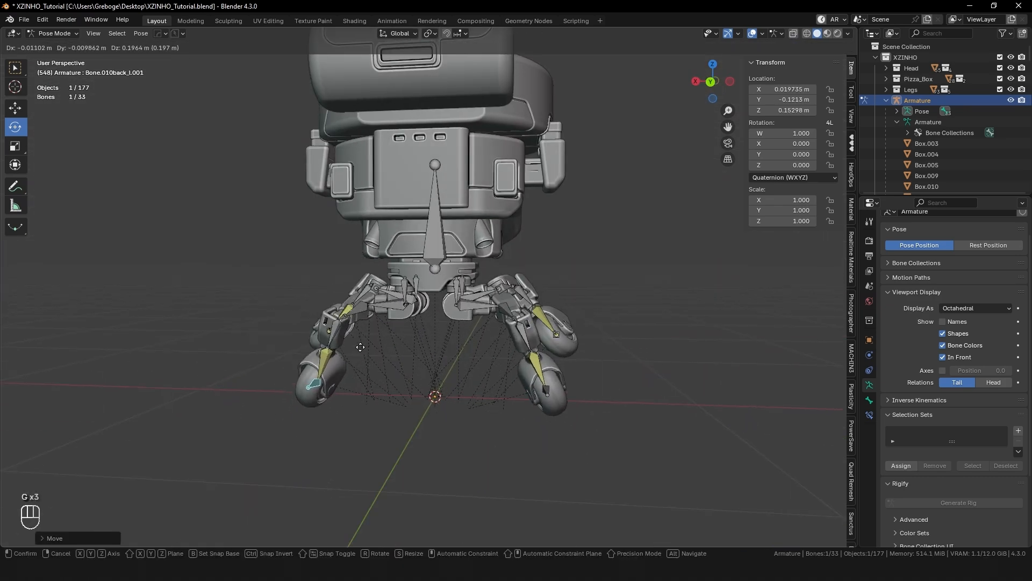
{"action": "left_click", "coordinate": [330, 308]}
{"action": "key", "text": "ctrl+z"}
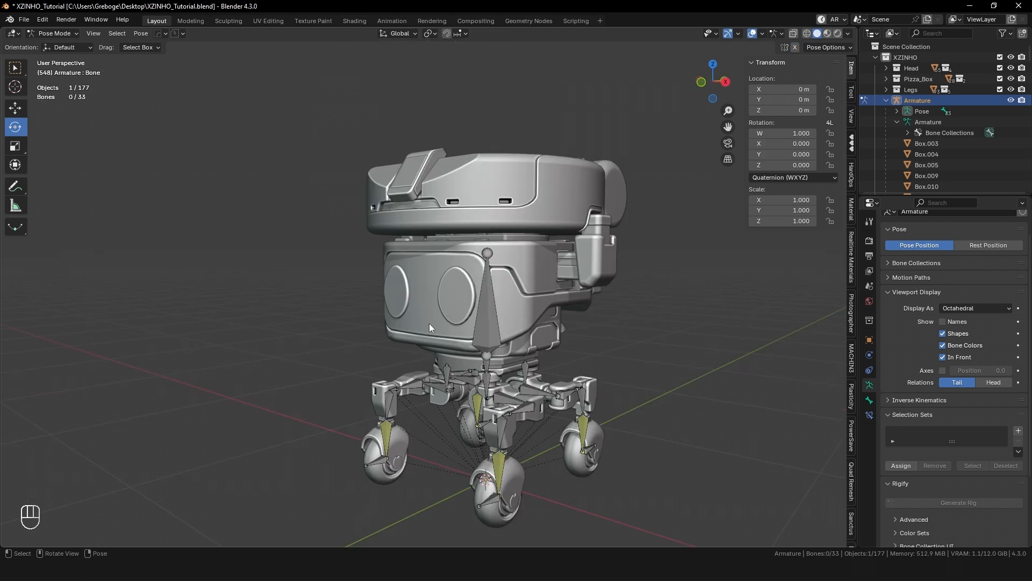
Step: Try moving the central body bone in Pose Mode to test how the body and legs react
{"action": "middle_click_drag", "start_coordinate": [465, 317], "coordinate": [476, 330], "text": "shift"}
{"action": "left_click", "coordinate": [498, 336]}
{"action": "middle_click_drag", "start_coordinate": [576, 360], "coordinate": [571, 345], "text": "shift"}
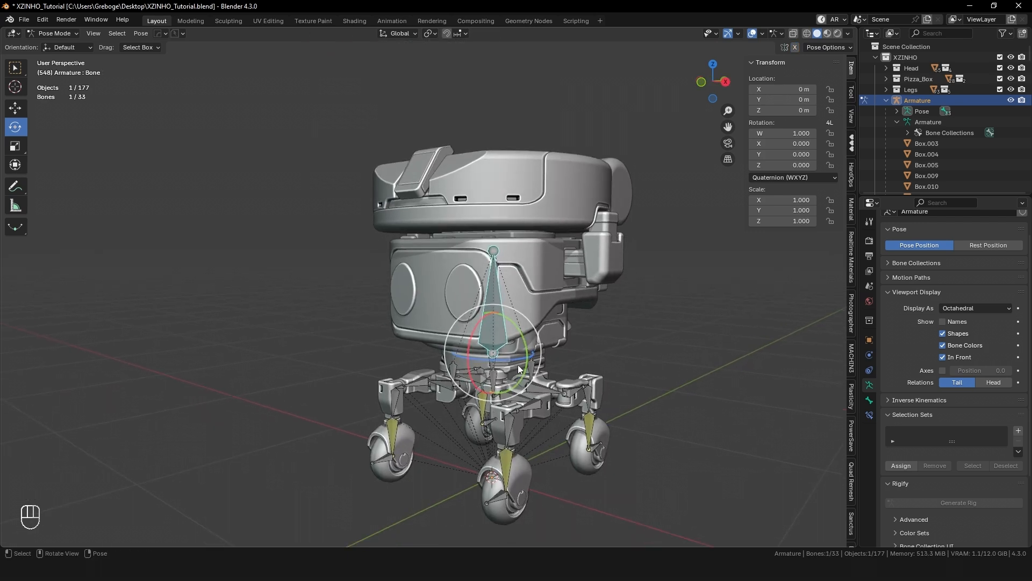
{"action": "key", "text": "g"}
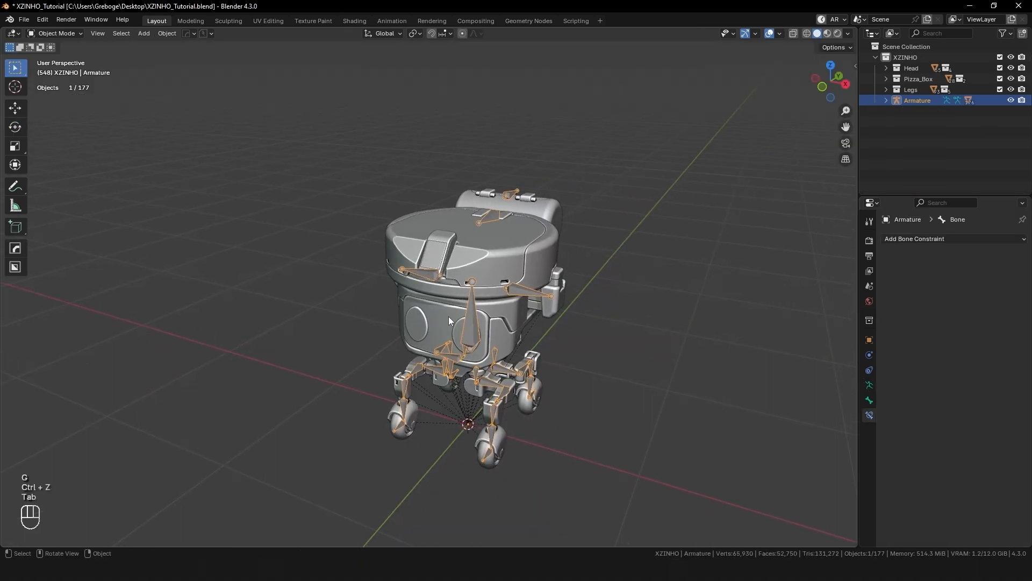
{"action": "middle_click_drag", "start_coordinate": [448, 316], "coordinate": [459, 246], "text": "shift"}
{"action": "scroll", "coordinate": [460, 247], "scroll_direction": "up", "scroll_amount": 3}
{"action": "key", "text": "ctrl+Tab"}
{"action": "scroll", "coordinate": [500, 222], "scroll_direction": "down", "scroll_amount": 3}
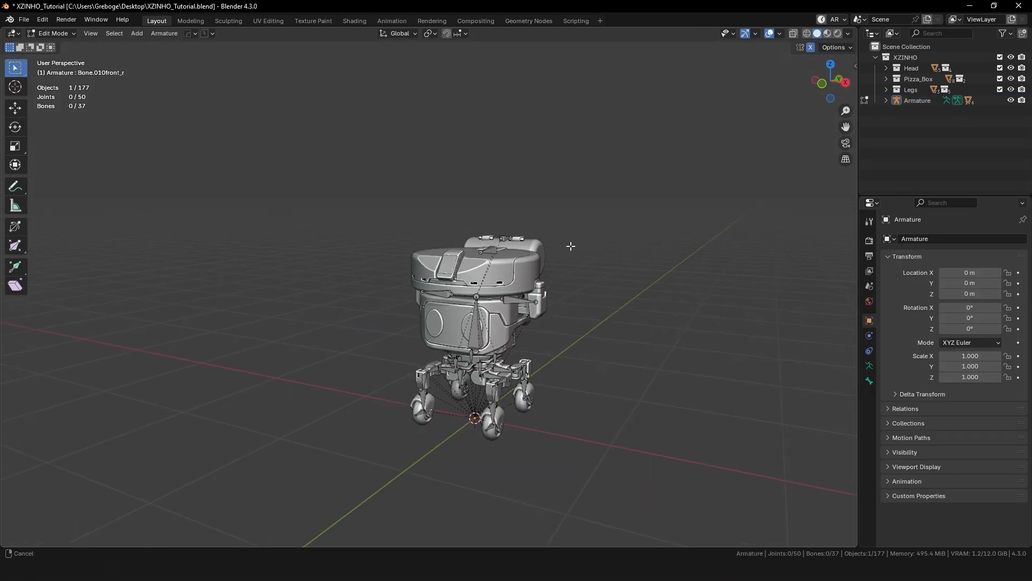
{"action": "middle_click_drag", "start_coordinate": [571, 246], "coordinate": [573, 249], "text": "shift"}
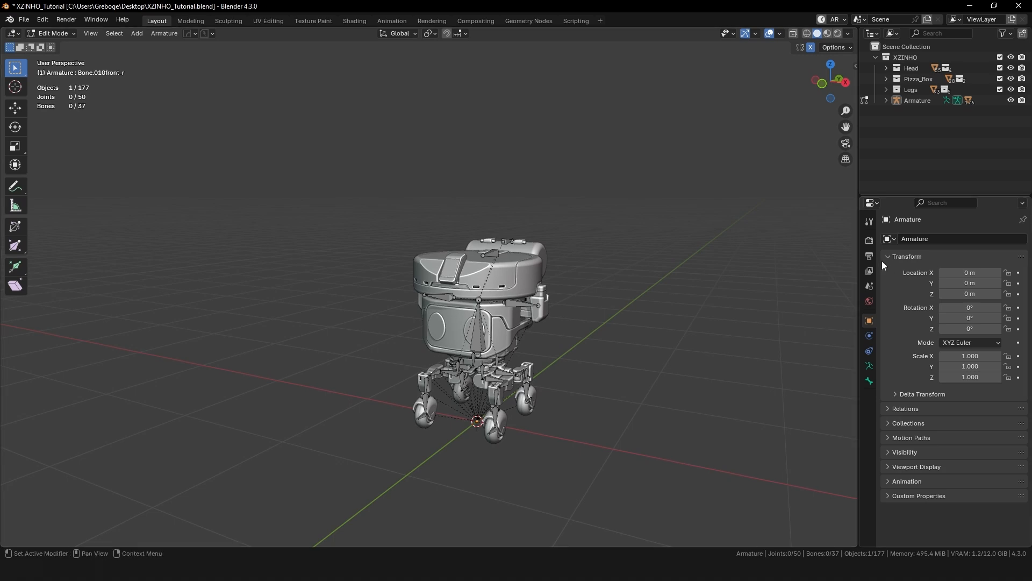
Step: Set the render output path to the animation tutorial location on the Desktop
{"action": "middle_click_drag", "start_coordinate": [674, 233], "coordinate": [679, 243], "text": "shift"}
{"action": "middle_click_drag", "start_coordinate": [612, 255], "coordinate": [608, 233], "text": "shift"}
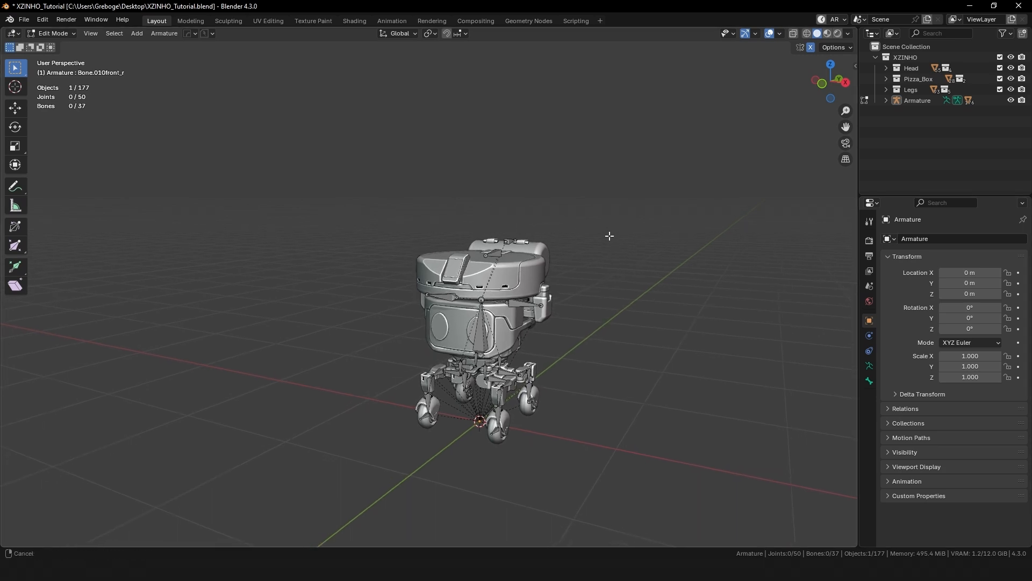
{"action": "middle_click_drag", "start_coordinate": [571, 203], "coordinate": [564, 191], "text": "shift"}
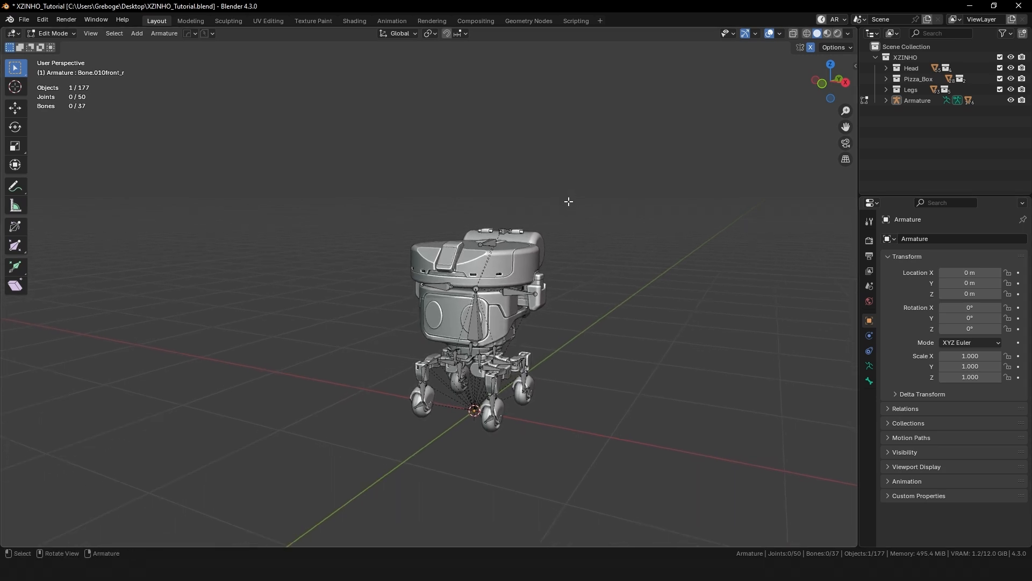
{"action": "left_click", "coordinate": [869, 257]}
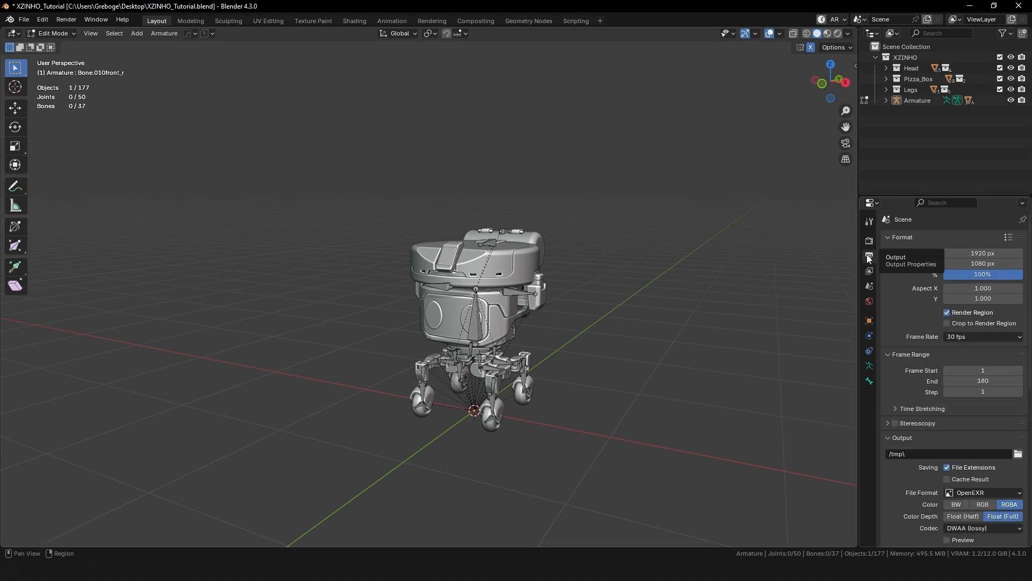
{"action": "scroll", "coordinate": [900, 403], "scroll_direction": "down", "scroll_amount": 1}
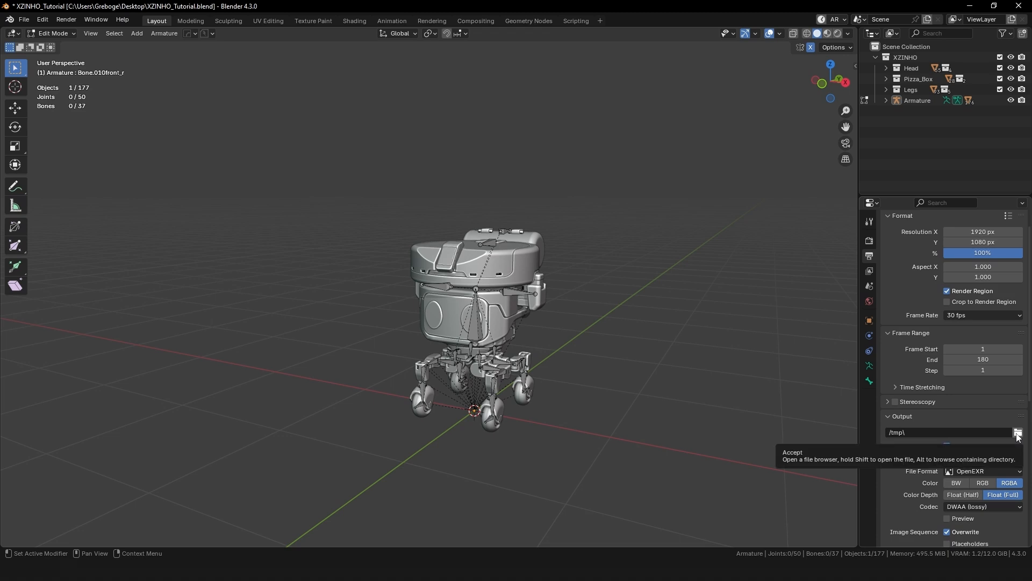
{"action": "left_click", "coordinate": [931, 432]}
{"action": "key", "text": "ctrl+v"}
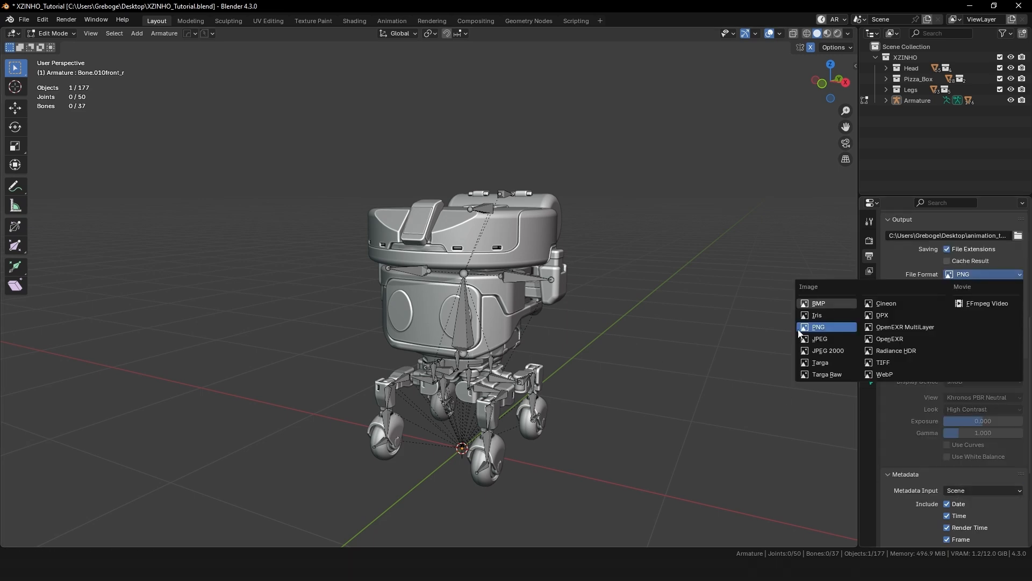
Step: Set the render output format to OpenEXR with RGB color, Float (Half) color depth and the DWAA (lossy) codec
{"action": "left_click", "coordinate": [817, 327]}
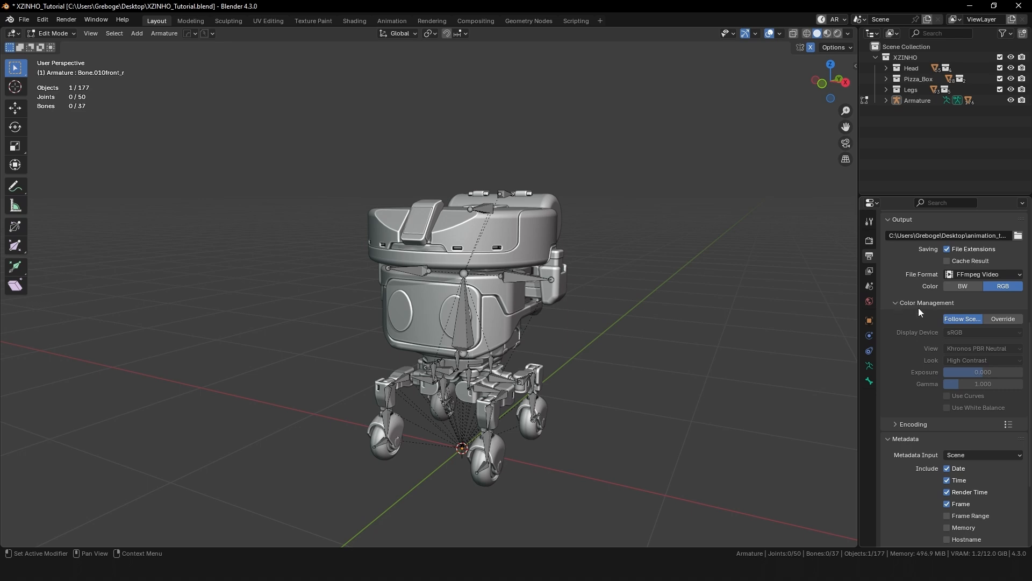
{"action": "left_click", "coordinate": [1006, 277]}
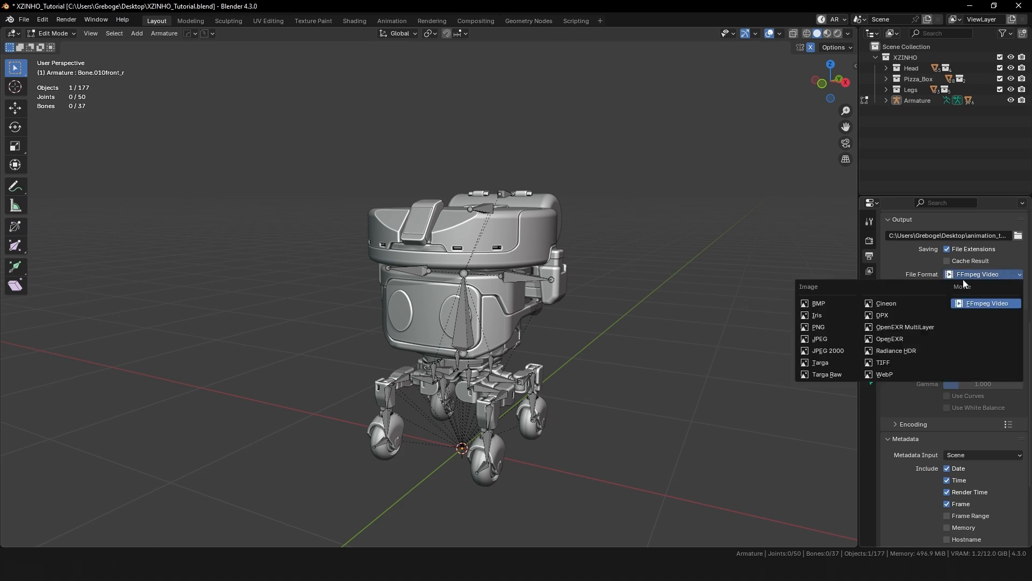
{"action": "left_click", "coordinate": [894, 339]}
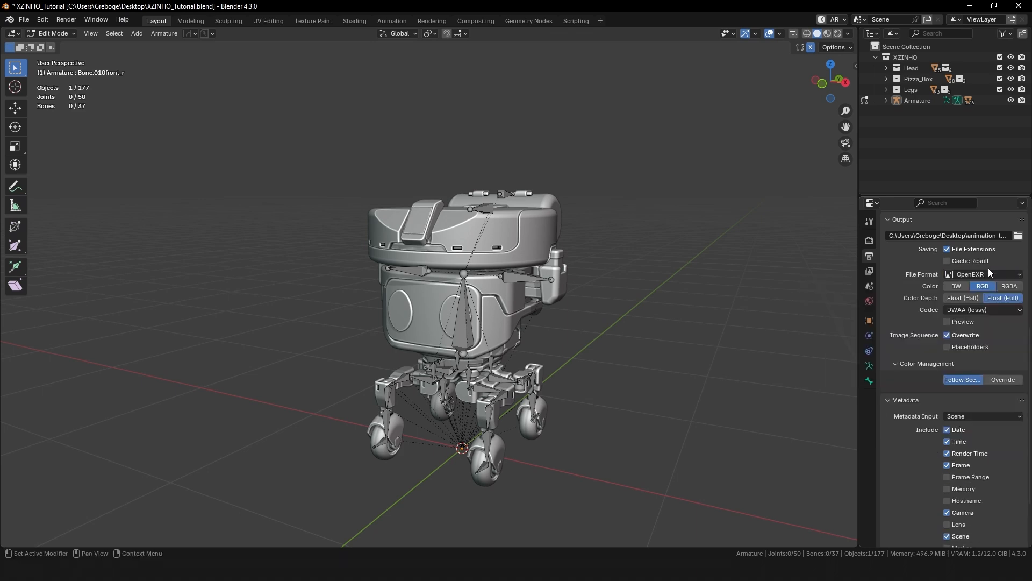
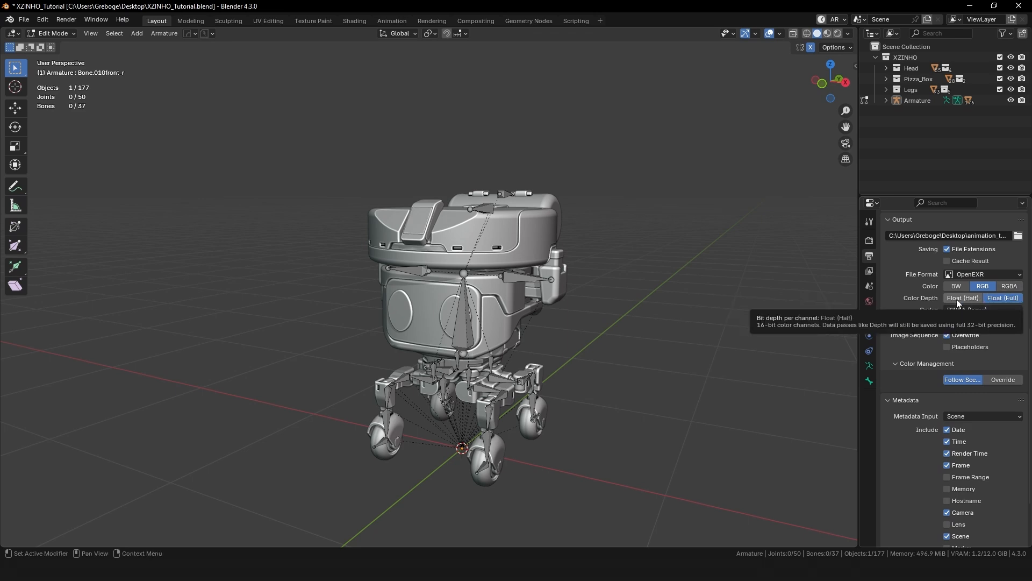
{"action": "left_click", "coordinate": [958, 300]}
{"action": "left_click", "coordinate": [1005, 309]}
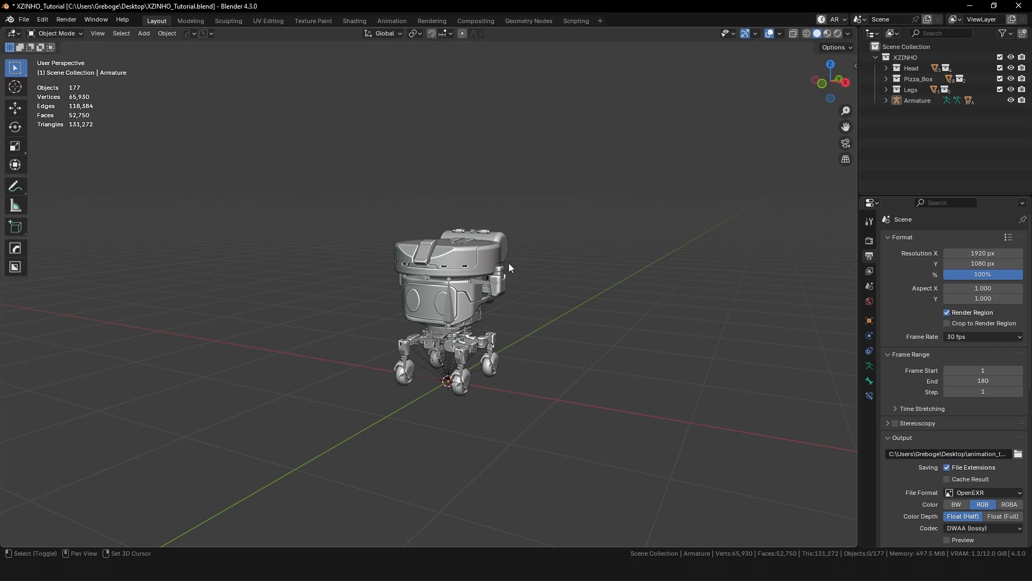
Step: Add a standard camera to the scene at the robot's base
{"action": "middle_click_drag", "start_coordinate": [557, 223], "coordinate": [597, 245], "text": "shift"}
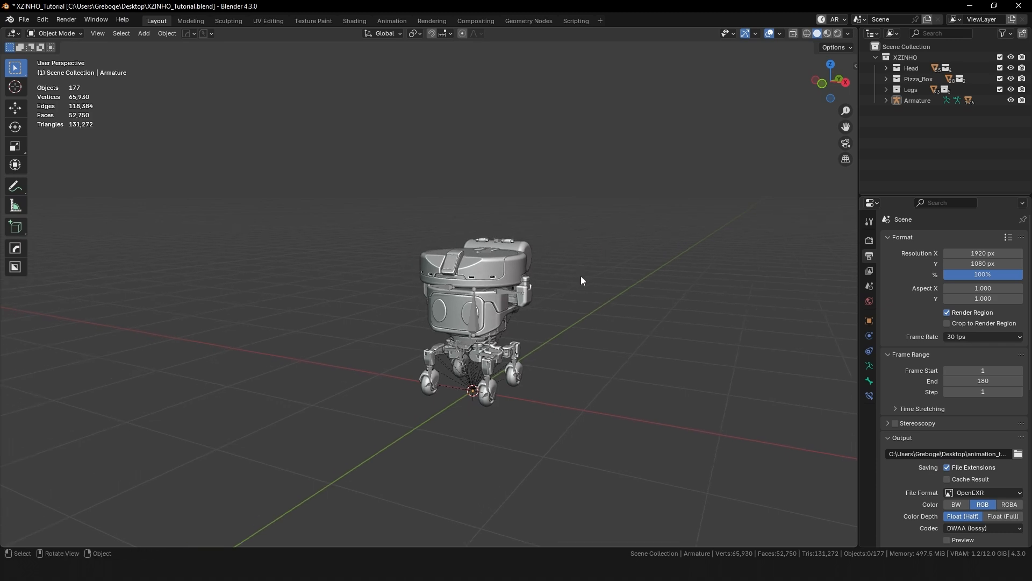
{"action": "key", "text": "shift+a"}
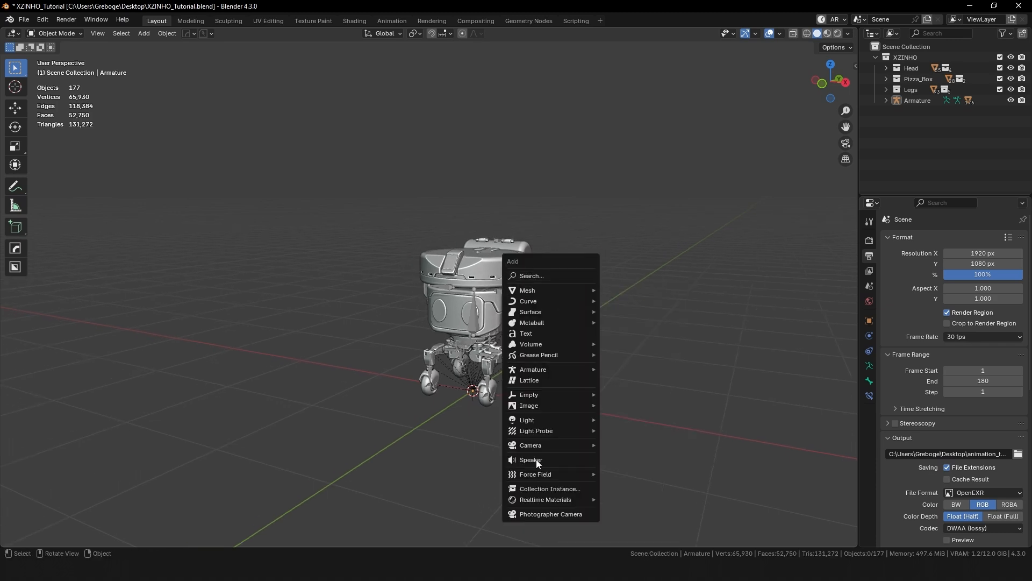
{"action": "mouse_move", "coordinate": [538, 451]}
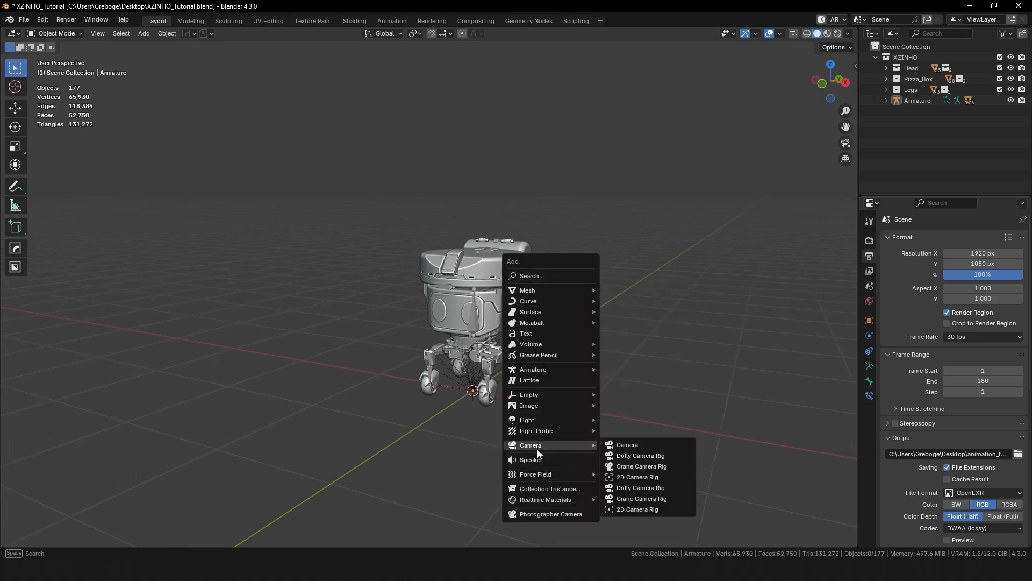
{"action": "left_click", "coordinate": [615, 447]}
{"action": "middle_click_drag", "start_coordinate": [615, 447], "coordinate": [542, 392]}
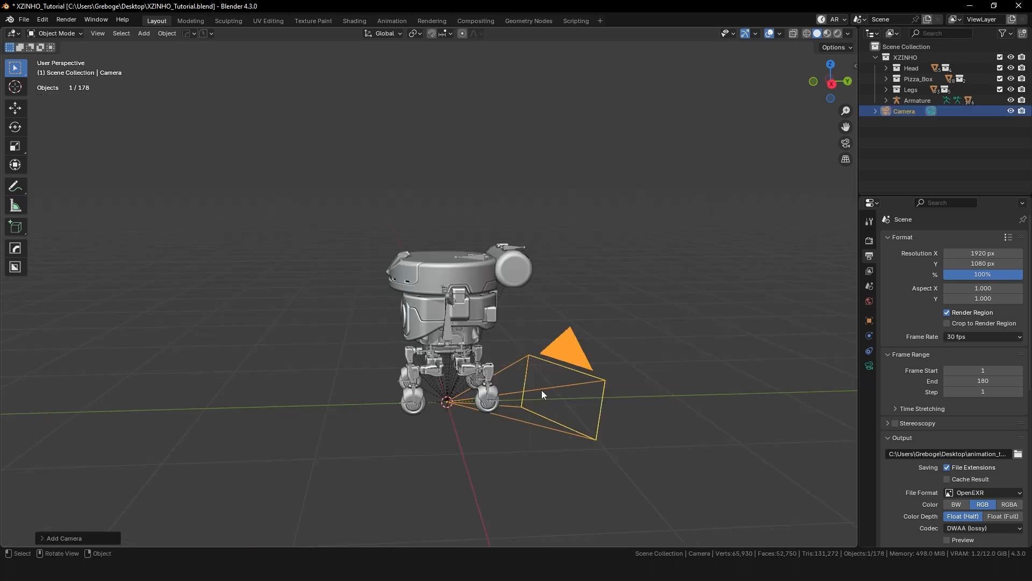
{"action": "left_click", "coordinate": [640, 283]}
{"action": "middle_click_drag", "start_coordinate": [641, 283], "coordinate": [538, 201], "text": "shift"}
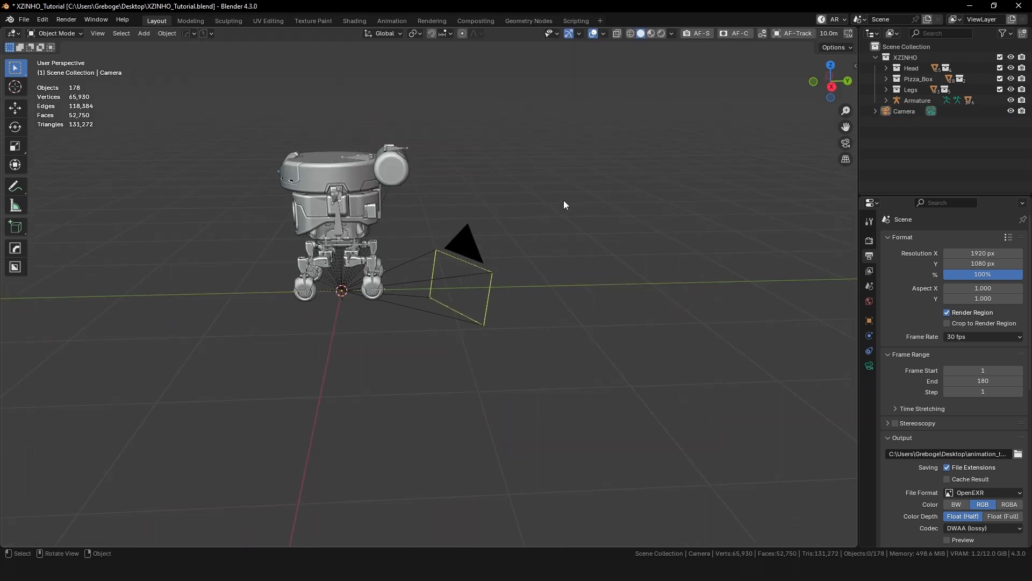
Step: Look through the camera, lock it to the view to frame the whole robot, and release the lock
{"action": "key", "text": "KP_0"}
{"action": "left_click", "coordinate": [846, 160]}
{"action": "scroll", "coordinate": [523, 299], "scroll_direction": "down", "scroll_amount": 5}
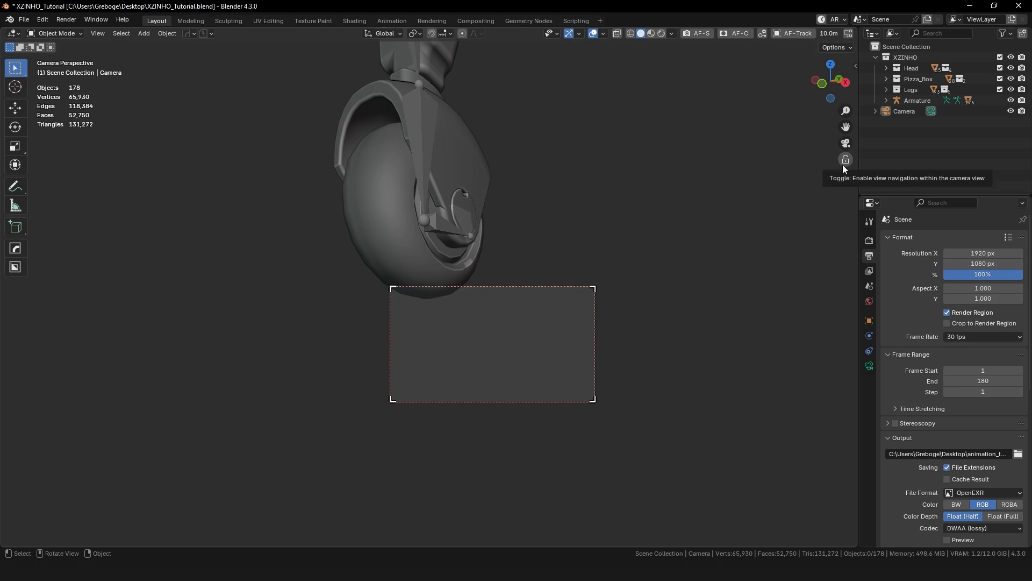
{"action": "scroll", "coordinate": [523, 298], "scroll_direction": "down", "scroll_amount": 7}
{"action": "mouse_move", "coordinate": [515, 299]}
{"action": "middle_mouse_down", "text": "shift"}
{"action": "mouse_move", "coordinate": [492, 334]}
{"action": "mouse_move", "coordinate": [509, 318]}
{"action": "middle_mouse_up", "text": "shift"}
{"action": "scroll", "coordinate": [508, 335], "scroll_direction": "down", "scroll_amount": 3}
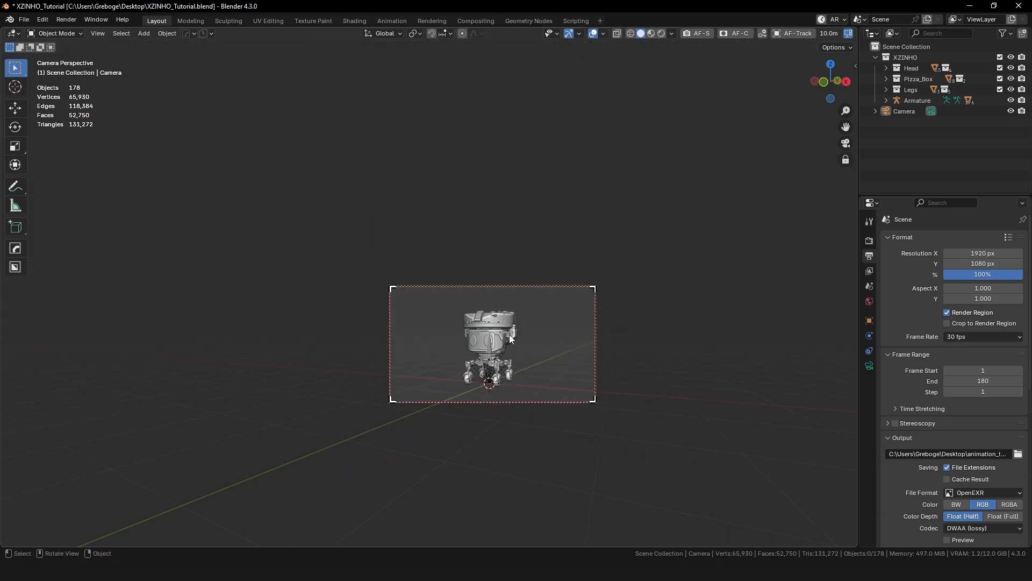
{"action": "left_click", "coordinate": [845, 160]}
Step: Make the render format square by setting the horizontal resolution to 1080 px, and leave the camera view
{"action": "key", "text": "Home"}
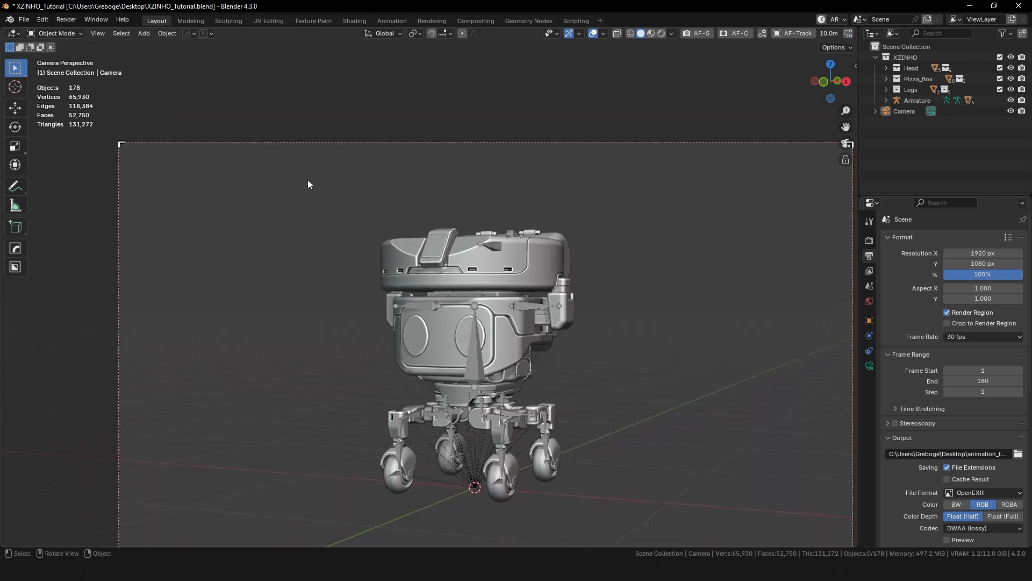
{"action": "middle_click_drag", "start_coordinate": [501, 285], "coordinate": [540, 266], "text": "shift"}
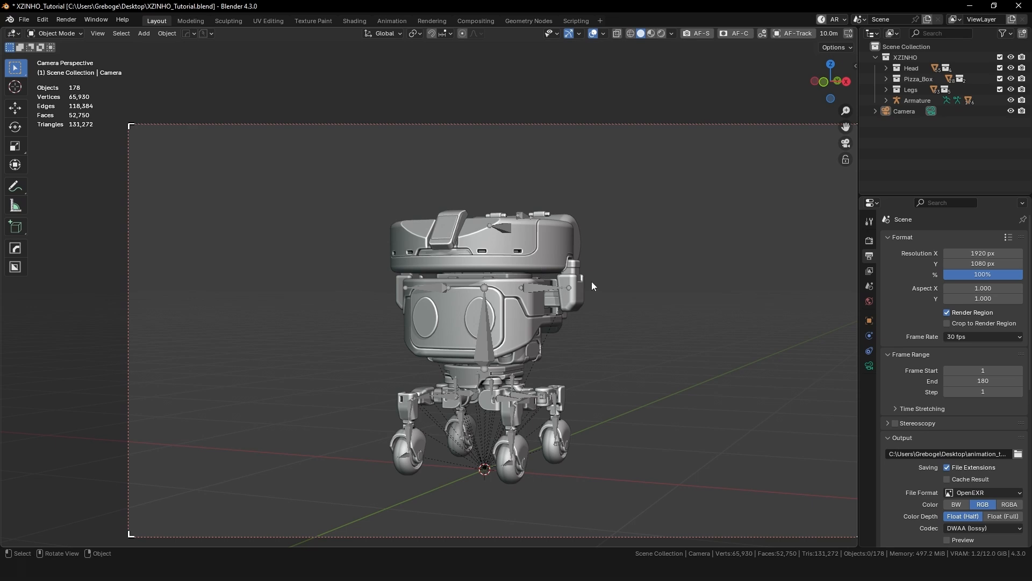
{"action": "scroll", "coordinate": [521, 282], "scroll_direction": "down", "scroll_amount": 2}
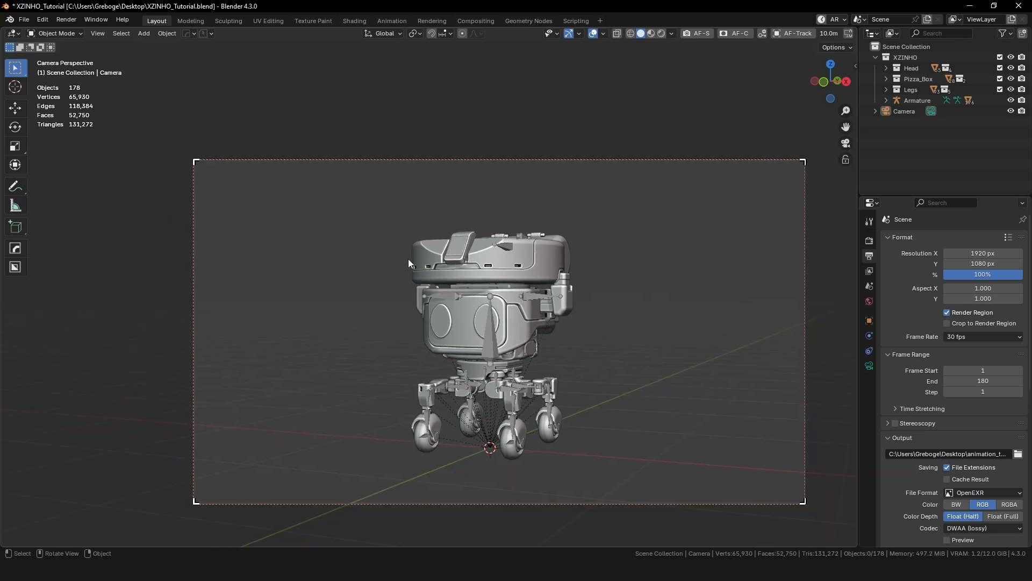
{"action": "left_click", "coordinate": [982, 262]}
{"action": "key", "text": "ctrl+c"}
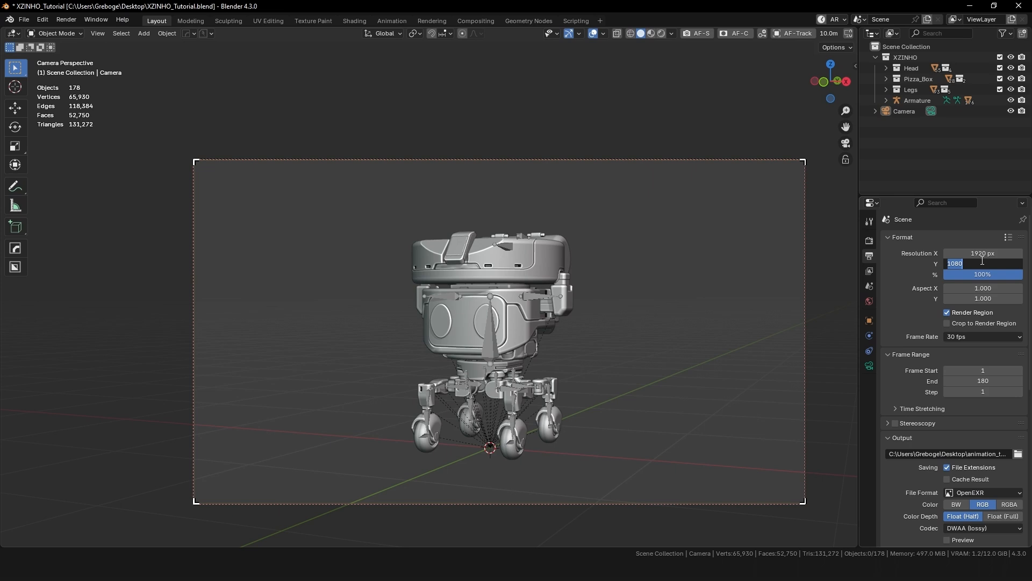
{"action": "double_click", "coordinate": [979, 253]}
{"action": "key", "text": "ctrl+v"}
{"action": "left_click", "coordinate": [576, 231]}
{"action": "left_click", "coordinate": [845, 161]}
{"action": "middle_click_drag", "start_coordinate": [499, 314], "coordinate": [491, 322]}
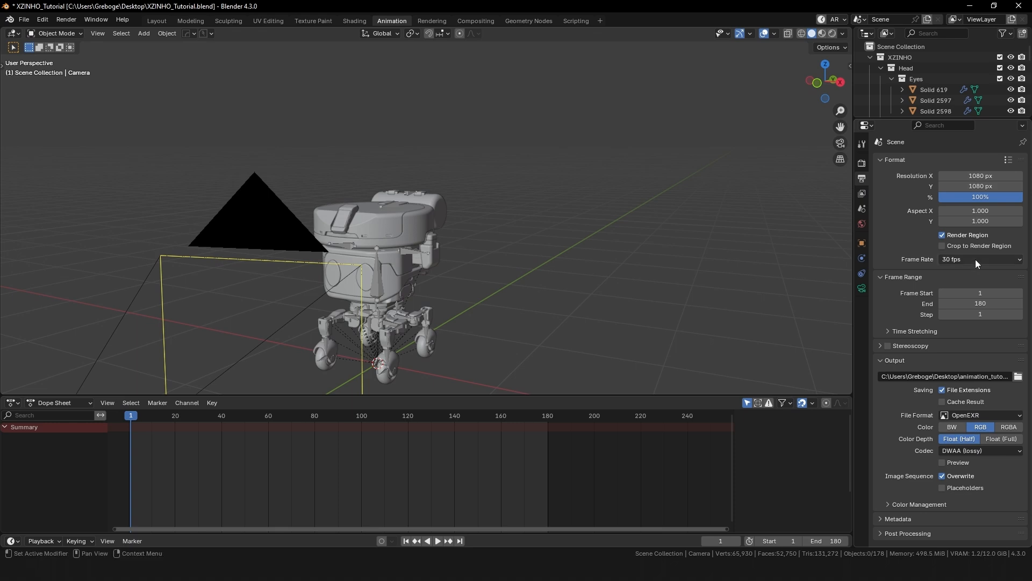
Step: Set the animation's end frame to 300 and fit the full frame range in the Dope Sheet
{"action": "left_click", "coordinate": [975, 259]}
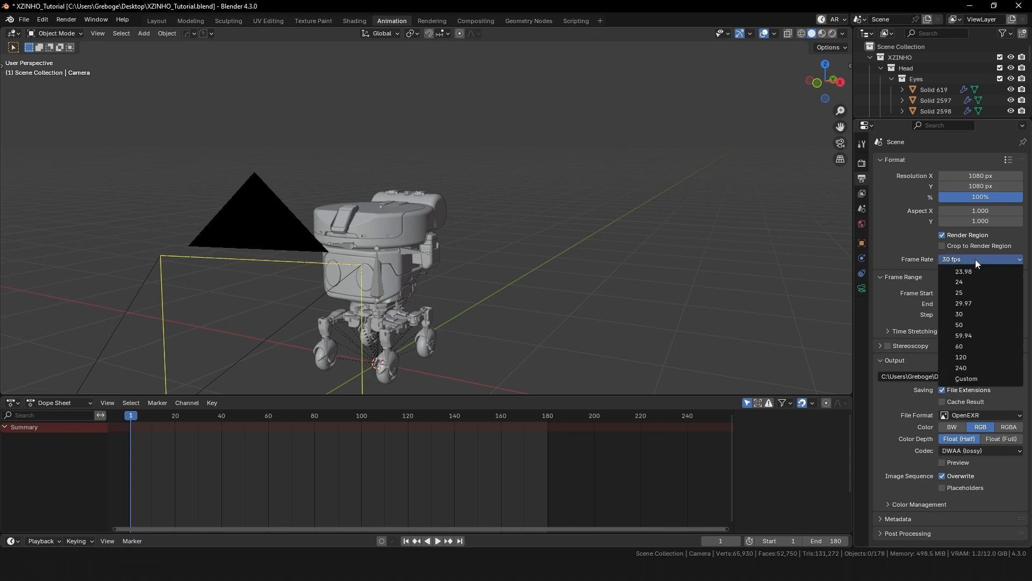
{"action": "left_click", "coordinate": [975, 260]}
{"action": "left_click", "coordinate": [1006, 303]}
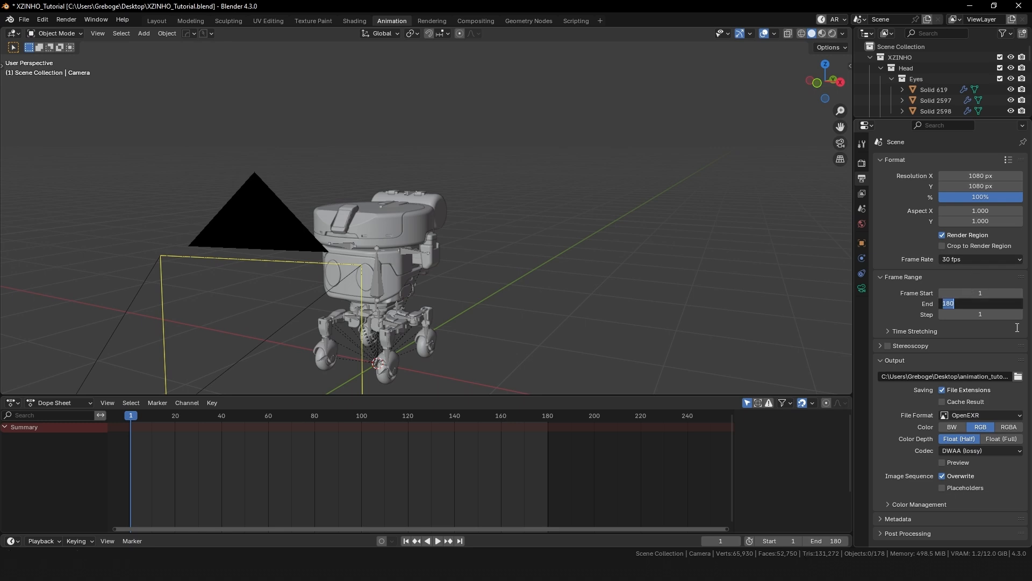
{"action": "type", "text": "300"}
{"action": "key", "text": "Return"}
{"action": "left_click_drag", "start_coordinate": [640, 529], "coordinate": [686, 528]}
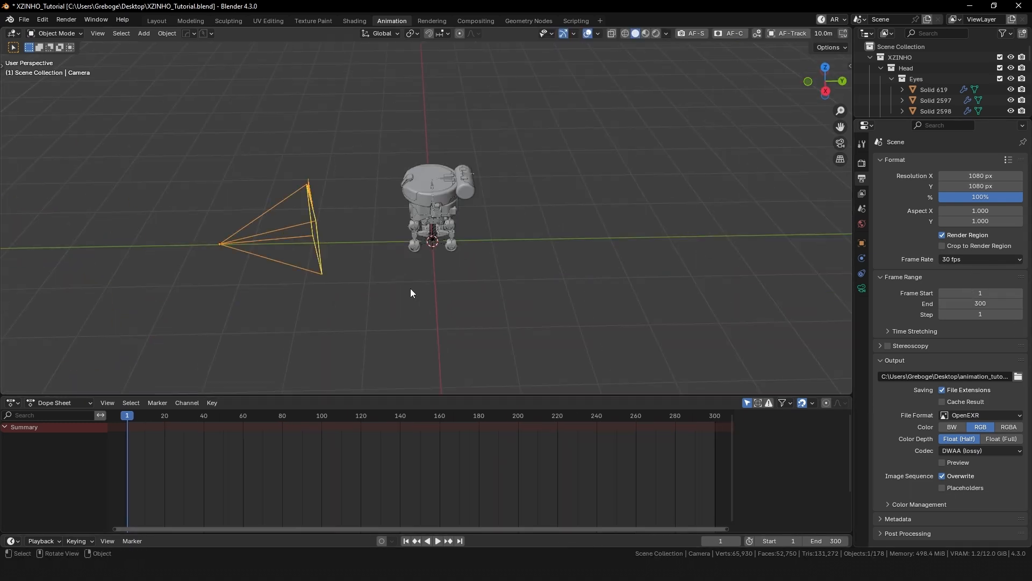
Step: Move the camera along its local Z axis and check its position from above and through the camera
{"action": "middle_click_drag", "start_coordinate": [411, 290], "coordinate": [518, 307]}
{"action": "key", "text": "g"}
{"action": "key", "text": "z"}
{"action": "key", "text": "z"}
{"action": "left_click", "coordinate": [508, 310]}
{"action": "key", "text": "KP_7"}
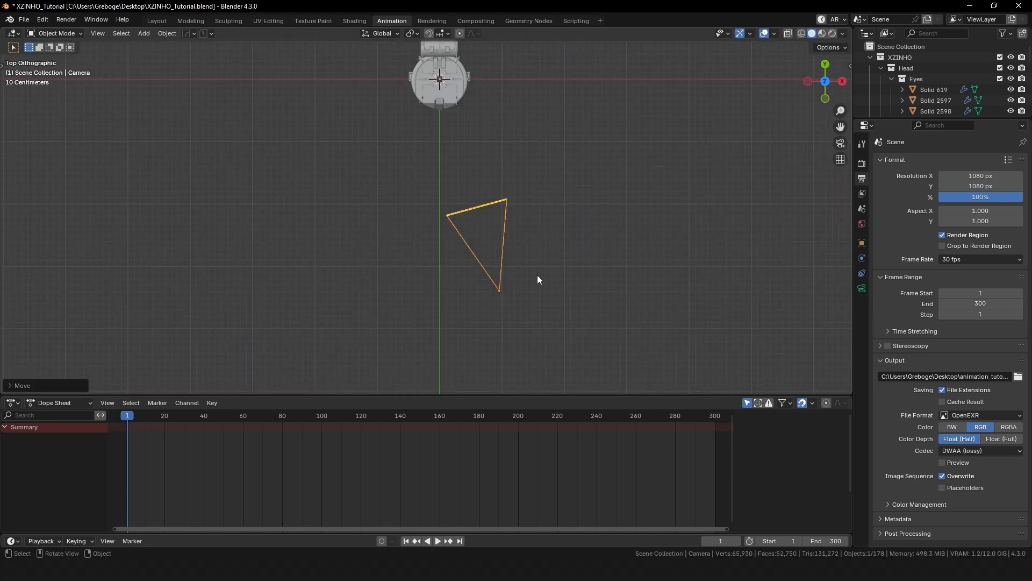
{"action": "key", "text": "KP_0"}
Step: Insert a keyframe for the camera's transforms at frame 1
{"action": "middle_click_drag", "start_coordinate": [480, 251], "coordinate": [385, 267]}
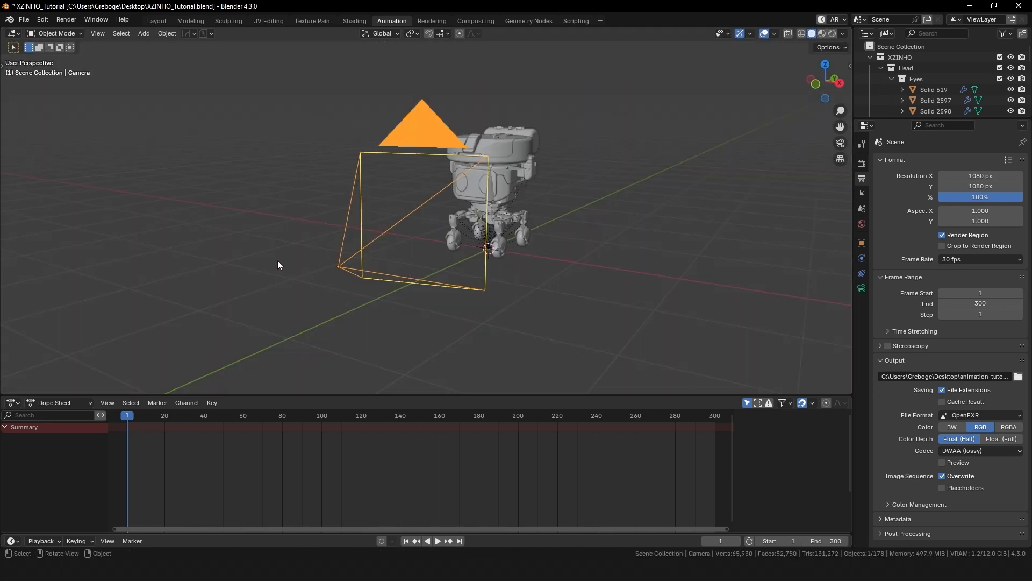
{"action": "key", "text": "i"}
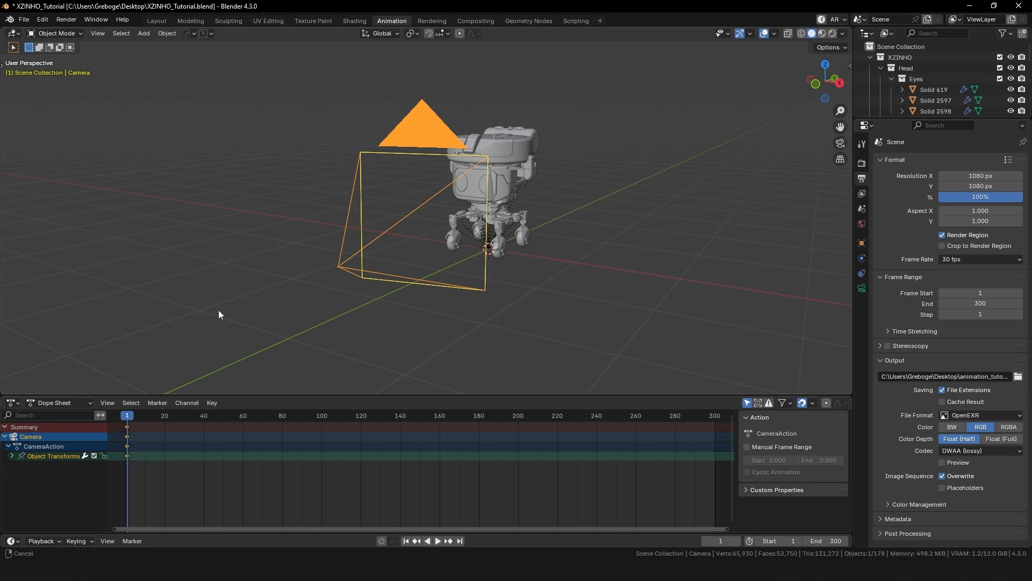
{"action": "middle_click_drag", "start_coordinate": [220, 304], "coordinate": [204, 314]}
Step: At frame 300, move the camera about 0.54 m closer to the robot along its local Z axis and keyframe it
{"action": "left_click", "coordinate": [713, 419]}
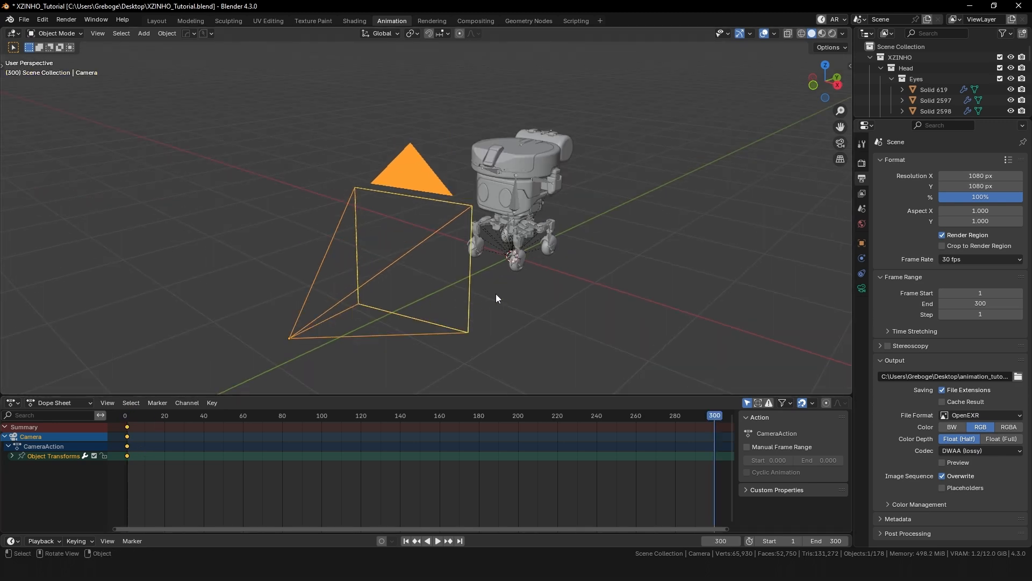
{"action": "middle_click_drag", "start_coordinate": [499, 295], "coordinate": [379, 298]}
{"action": "key", "text": "g"}
{"action": "key", "text": "z"}
{"action": "key", "text": "z"}
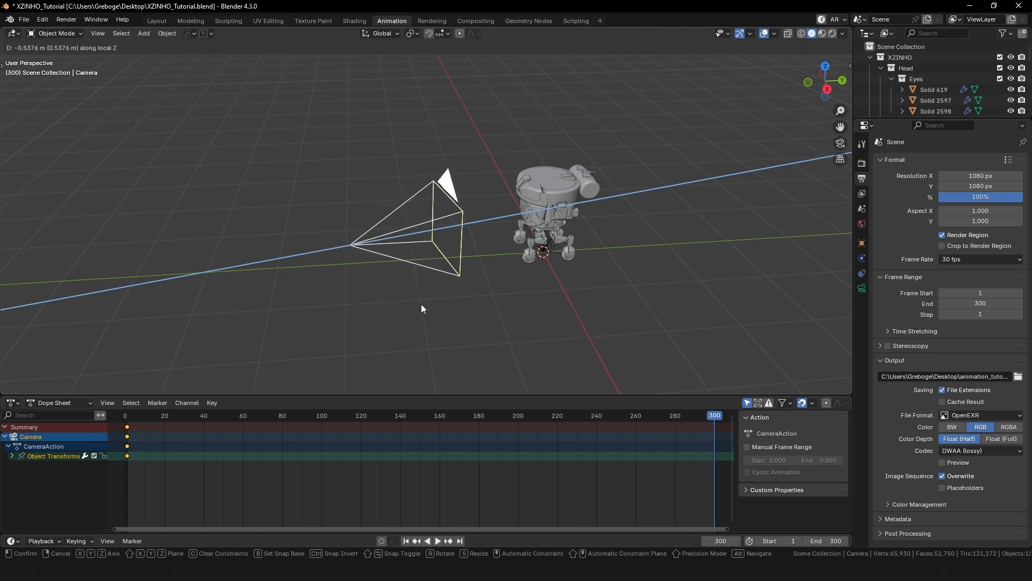
{"action": "left_click", "coordinate": [421, 304]}
{"action": "key", "text": "KP_0"}
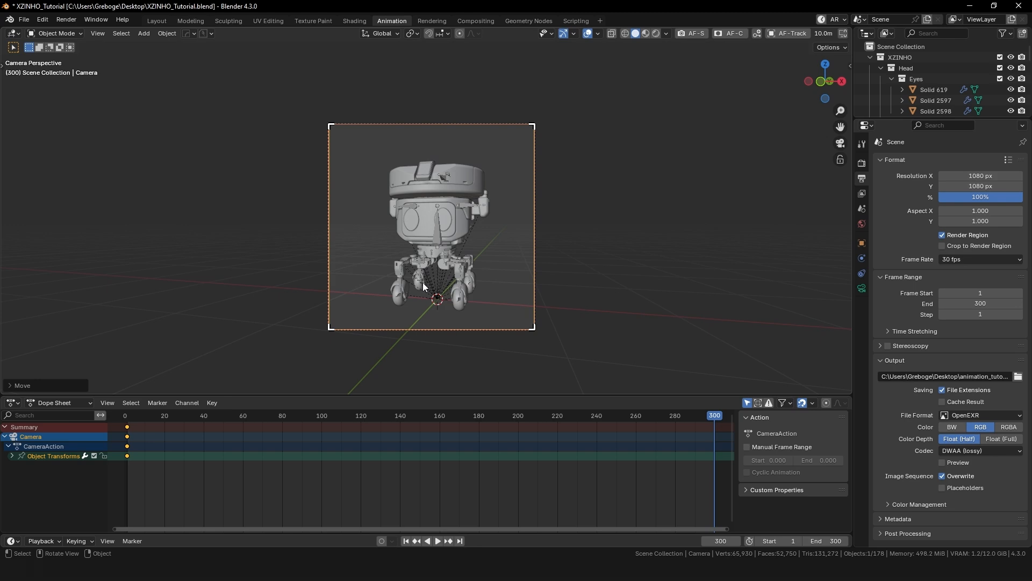
{"action": "key", "text": "i"}
{"action": "key", "text": "KP_0"}
Step: Play and scrub the animation to check the camera's push-in towards the robot
{"action": "mouse_move", "coordinate": [713, 418]}
{"action": "left_mouse_down"}
{"action": "mouse_move", "coordinate": [483, 428]}
{"action": "mouse_move", "coordinate": [702, 433]}
{"action": "left_mouse_up"}
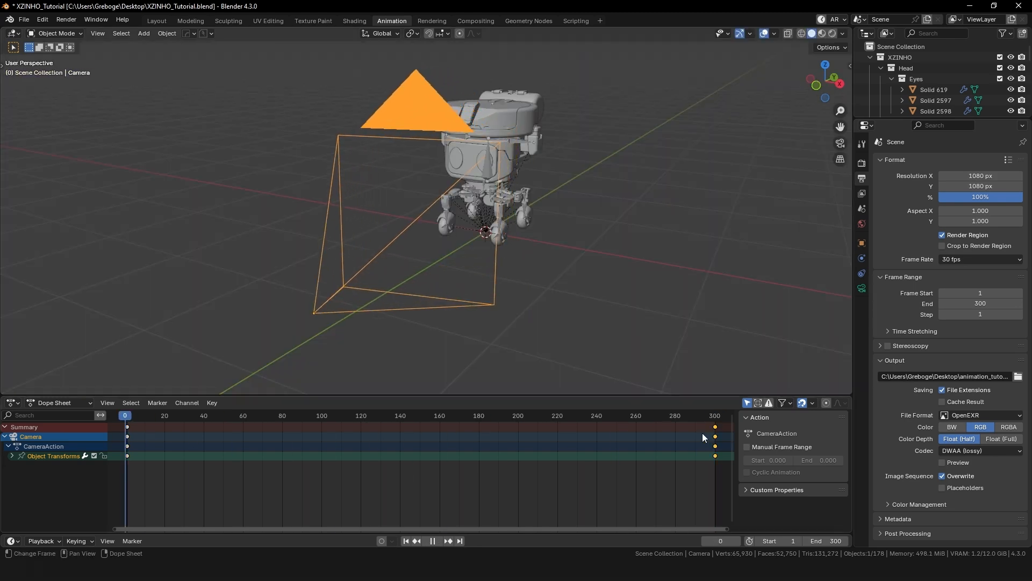
{"action": "key", "text": "space"}
{"action": "middle_click_drag", "start_coordinate": [704, 276], "coordinate": [611, 281]}
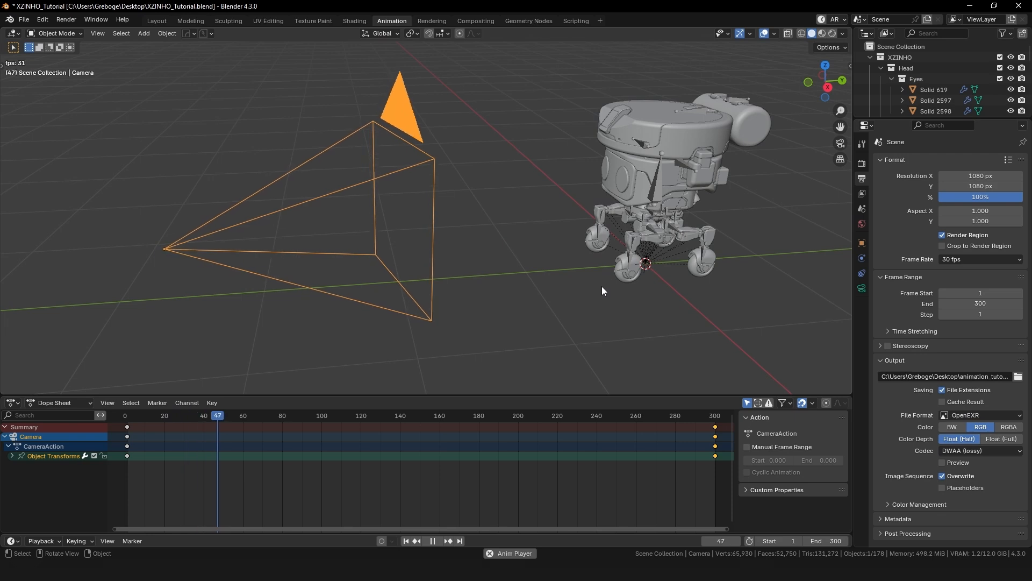
{"action": "scroll", "coordinate": [600, 285], "scroll_direction": "down", "scroll_amount": 2}
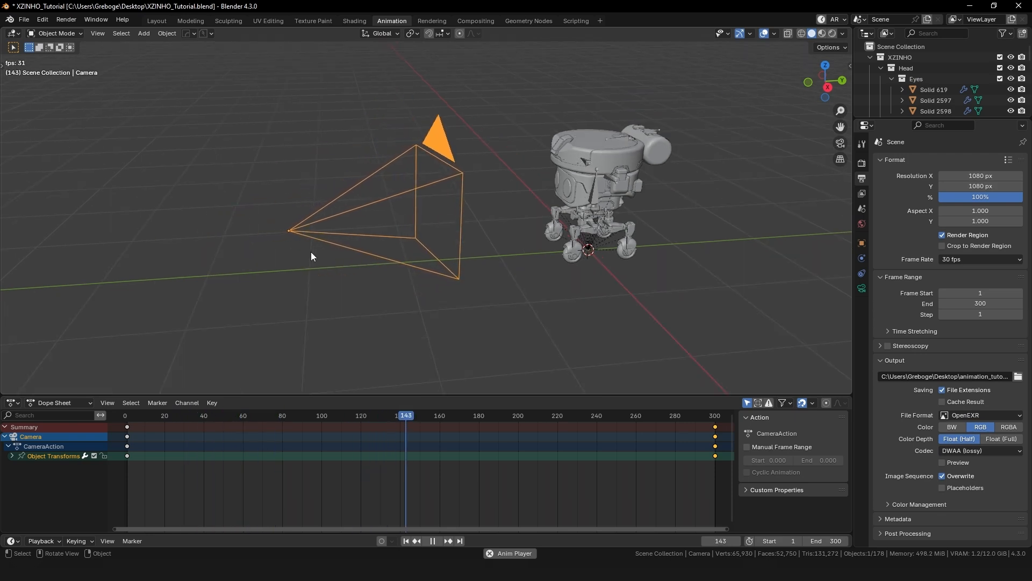
{"action": "left_click_drag", "start_coordinate": [467, 415], "coordinate": [547, 425]}
{"action": "key", "text": "space"}
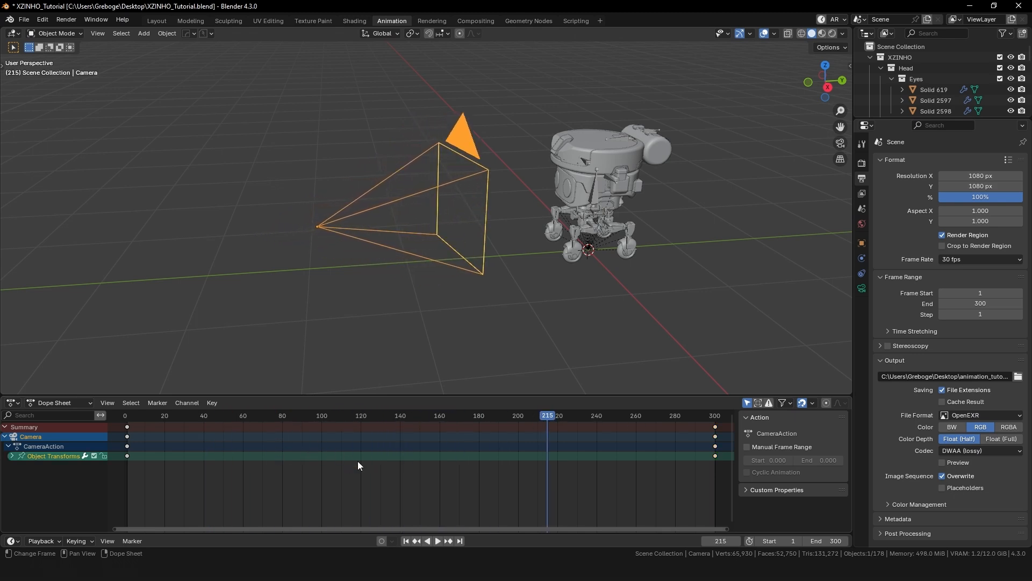
Step: Reselect the camera, set its keyframes' interpolation mode to Linear, and scrub the timeline to check the motion
{"action": "left_click", "coordinate": [443, 506]}
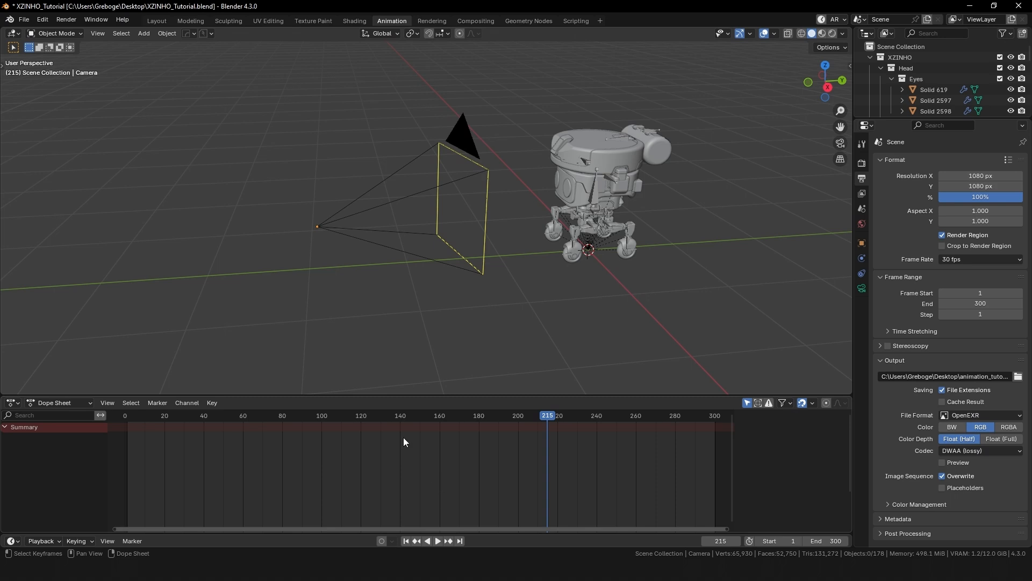
{"action": "left_click", "coordinate": [347, 215]}
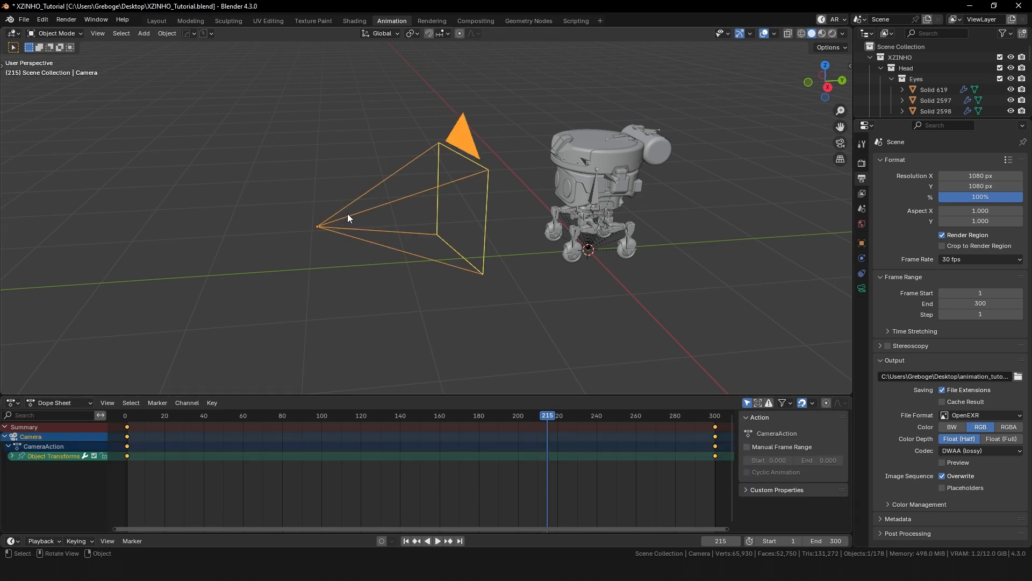
{"action": "right_click", "coordinate": [329, 473]}
{"action": "mouse_move", "coordinate": [317, 467]}
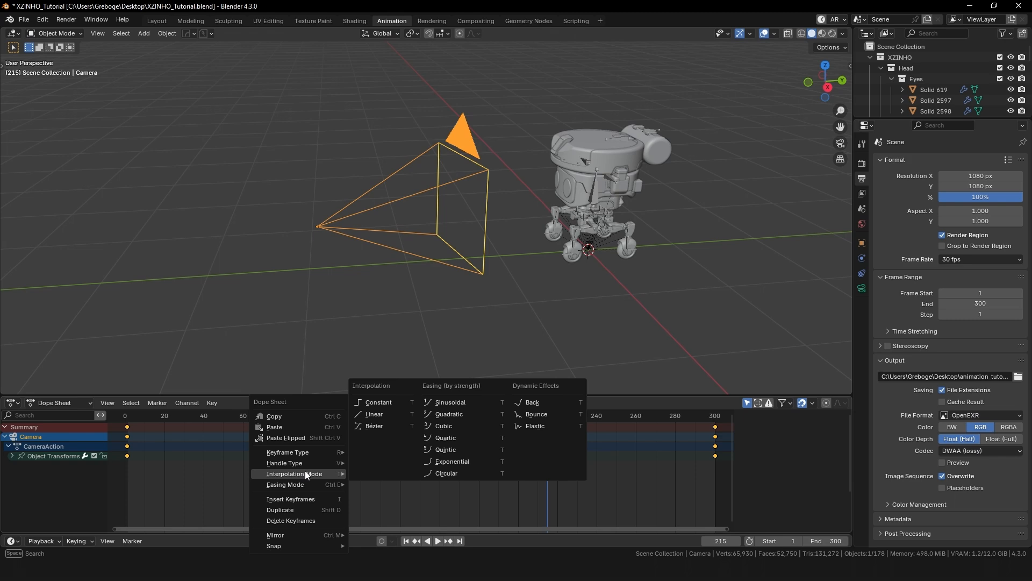
{"action": "left_click", "coordinate": [375, 414]}
{"action": "left_click_drag", "start_coordinate": [127, 418], "coordinate": [443, 415]}
{"action": "middle_click_drag", "start_coordinate": [404, 360], "coordinate": [457, 338]}
{"action": "scroll", "coordinate": [490, 251], "scroll_direction": "down", "scroll_amount": 4}
{"action": "middle_click_drag", "start_coordinate": [490, 250], "coordinate": [514, 329], "text": "shift"}
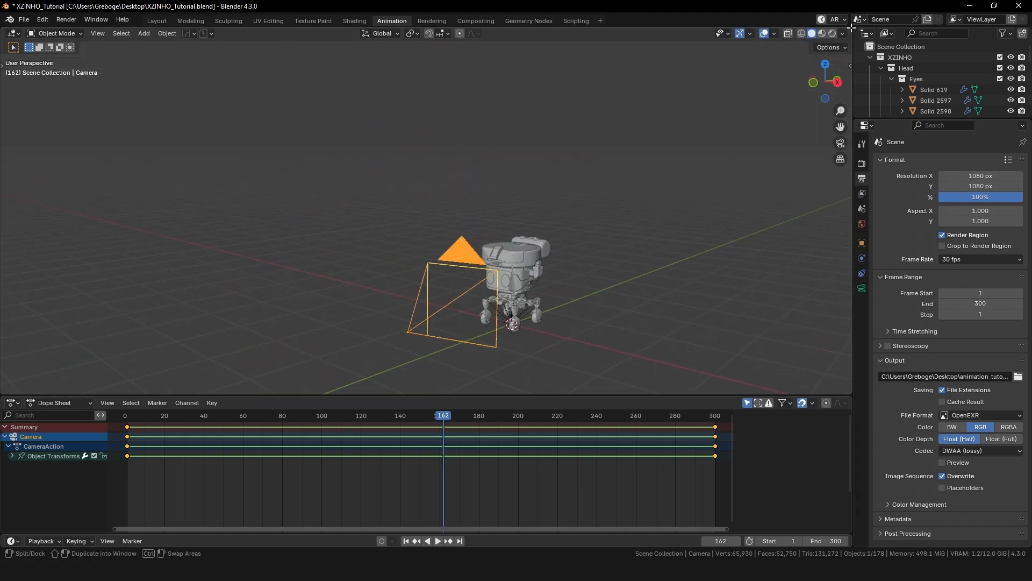
Step: Split the 3D viewport in two, show the camera view in the new one, and play the animation
{"action": "left_click_drag", "start_coordinate": [852, 26], "coordinate": [530, 45]}
{"action": "left_click", "coordinate": [546, 33]}
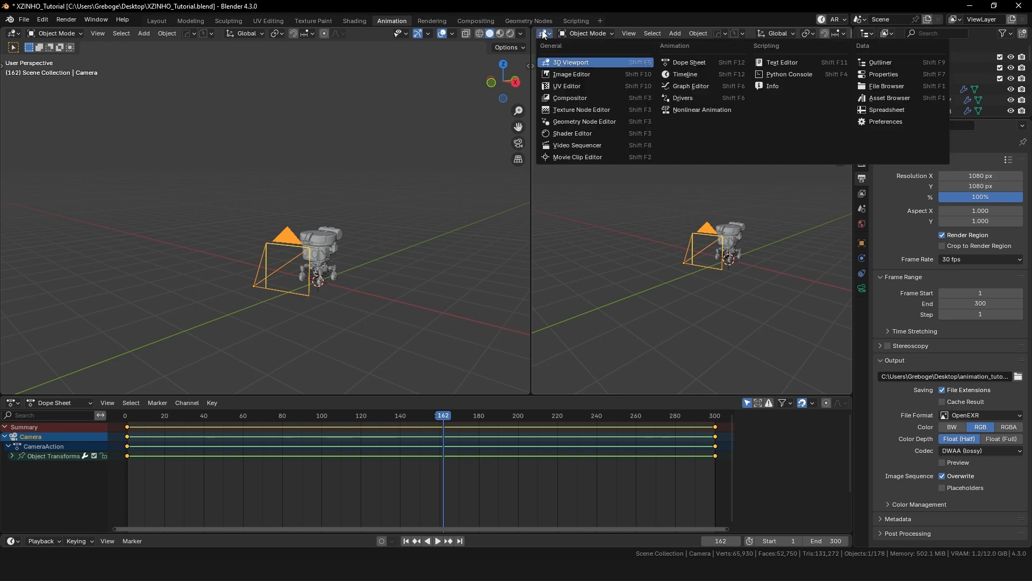
{"action": "left_click", "coordinate": [636, 195]}
{"action": "key", "text": "KP_0"}
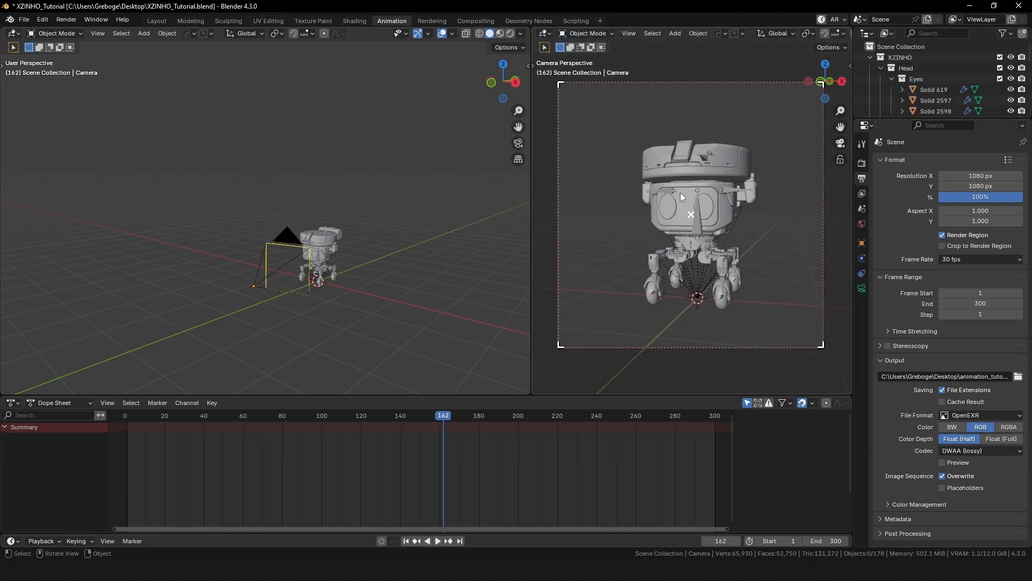
{"action": "key", "text": "space"}
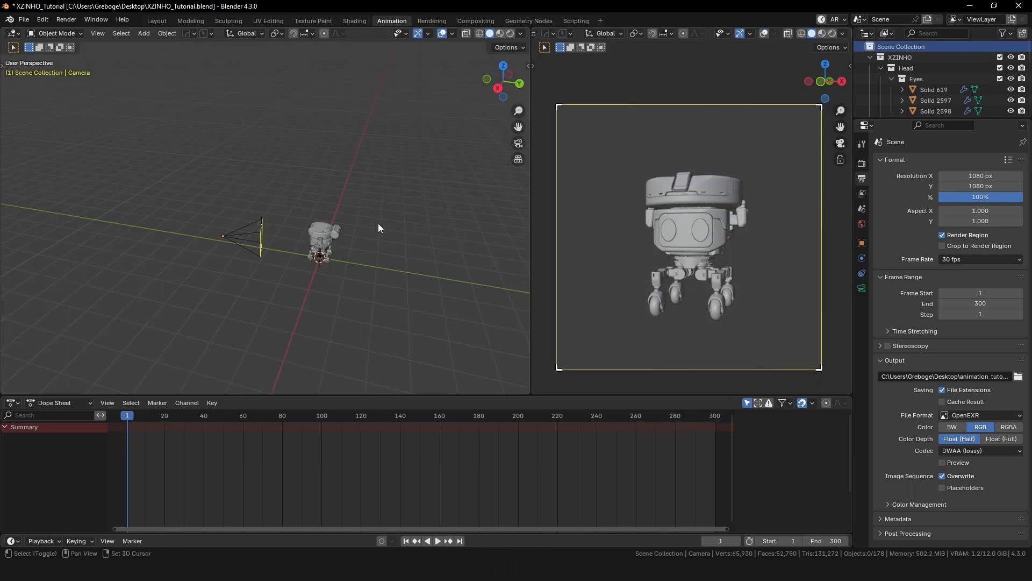
Step: Add a plane mesh and scale it up as the ground under the robot
{"action": "key", "text": "shift+a"}
{"action": "mouse_move", "coordinate": [334, 68]}
{"action": "left_click", "coordinate": [457, 68]}
{"action": "key", "text": "s"}
{"action": "middle_click_drag", "start_coordinate": [205, 196], "coordinate": [205, 224]}
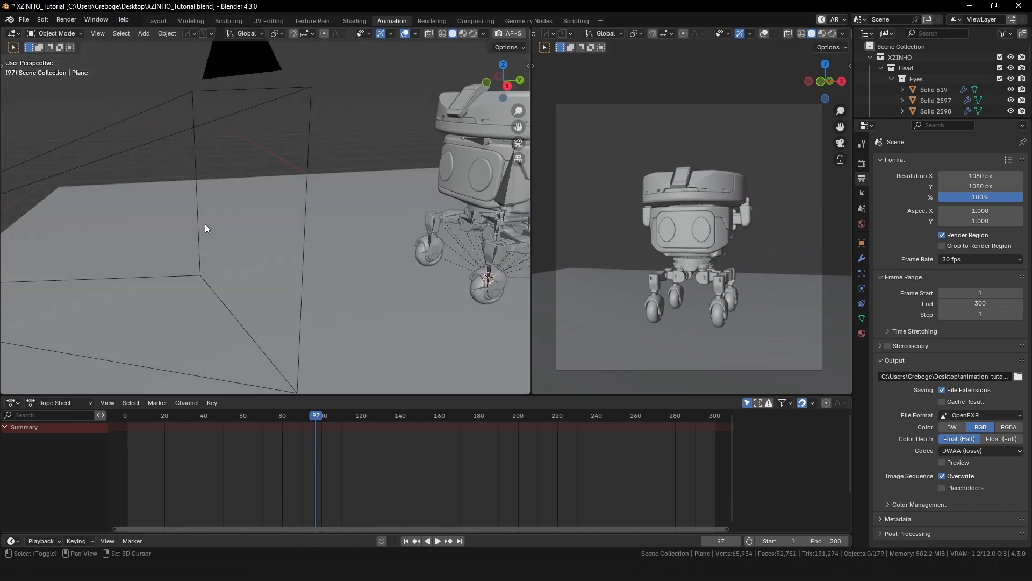
Step: Return to frame 1, select the robot's armature, and switch it to Pose Mode in the right orthographic view
{"action": "key", "text": "shift+Left"}
{"action": "middle_click_drag", "start_coordinate": [446, 196], "coordinate": [339, 238], "text": "shift"}
{"action": "left_click", "coordinate": [405, 237]}
{"action": "middle_click_drag", "start_coordinate": [406, 237], "coordinate": [314, 224], "text": "shift"}
{"action": "scroll", "coordinate": [314, 226], "scroll_direction": "down", "scroll_amount": 3}
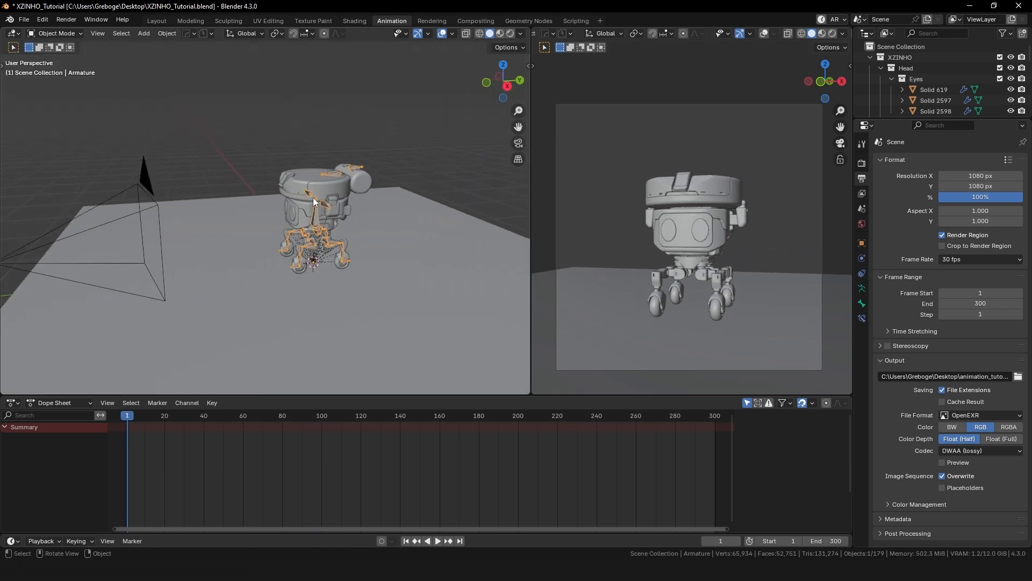
{"action": "scroll", "coordinate": [315, 190], "scroll_direction": "up", "scroll_amount": 5}
{"action": "key", "text": "KP_3"}
{"action": "key", "text": "ctrl+Tab"}
{"action": "middle_click_drag", "start_coordinate": [224, 213], "coordinate": [229, 227], "text": "shift"}
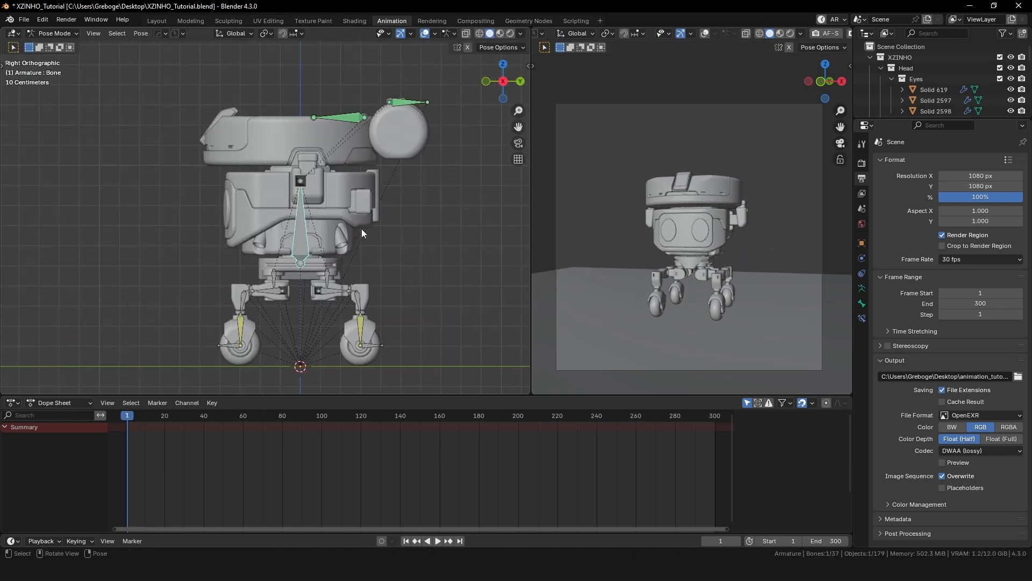
Step: Tilt the main body bone forward, lower it about 0.16 m, and keyframe it at frame 1
{"action": "key", "text": "r"}
{"action": "left_click", "coordinate": [436, 250]}
{"action": "key", "text": "g"}
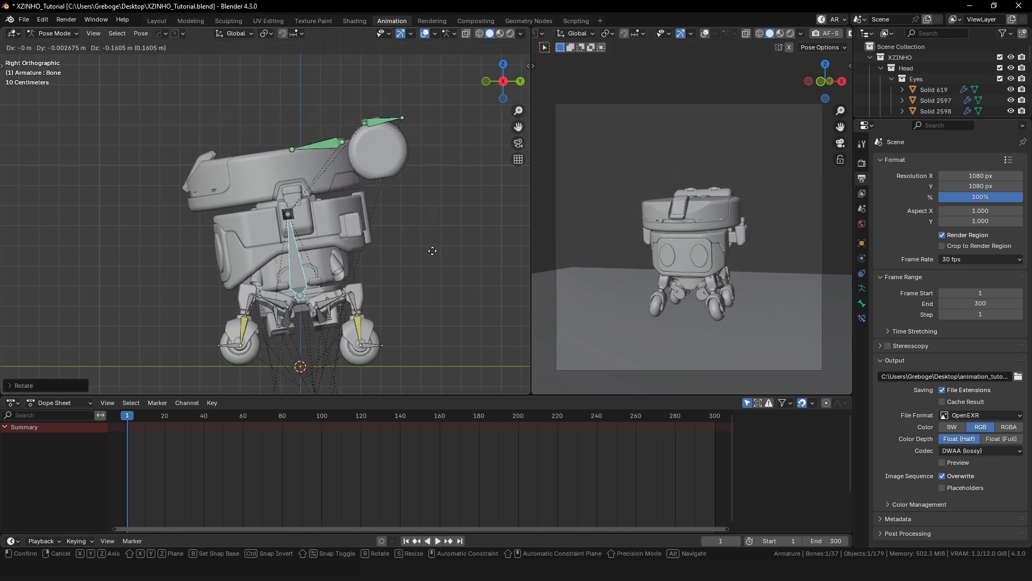
{"action": "left_click", "coordinate": [437, 250]}
{"action": "middle_click_drag", "start_coordinate": [321, 281], "coordinate": [421, 232]}
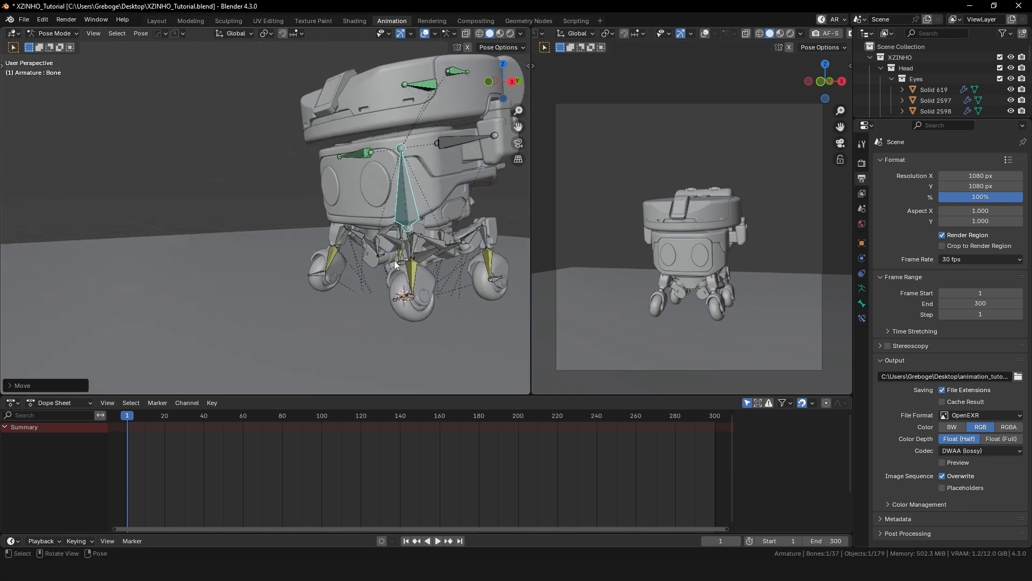
{"action": "key", "text": "i"}
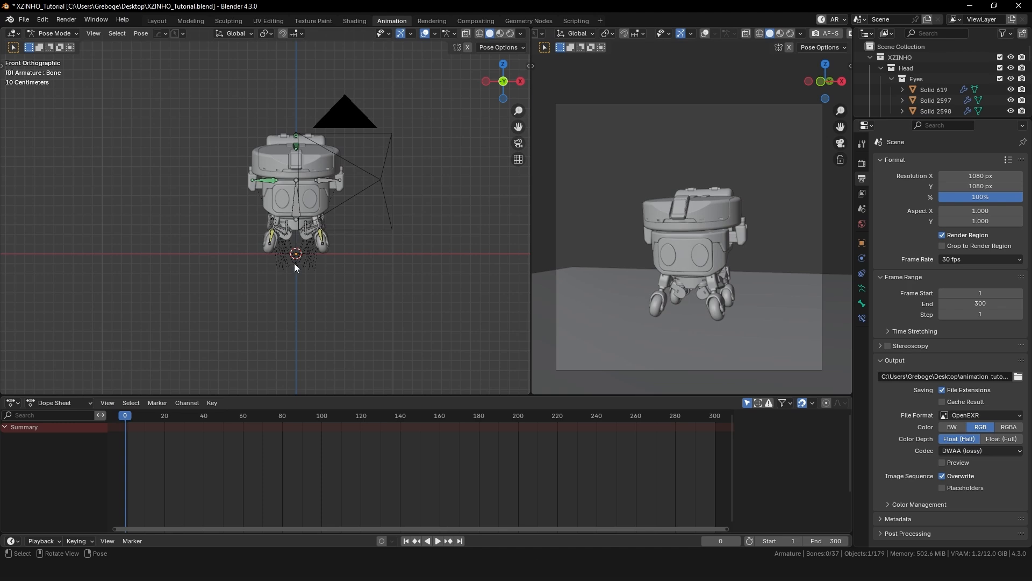
Step: Lock the camera to the view, orbit it to an angled view of the robot at frame 1, and keyframe it
{"action": "key", "text": "space"}
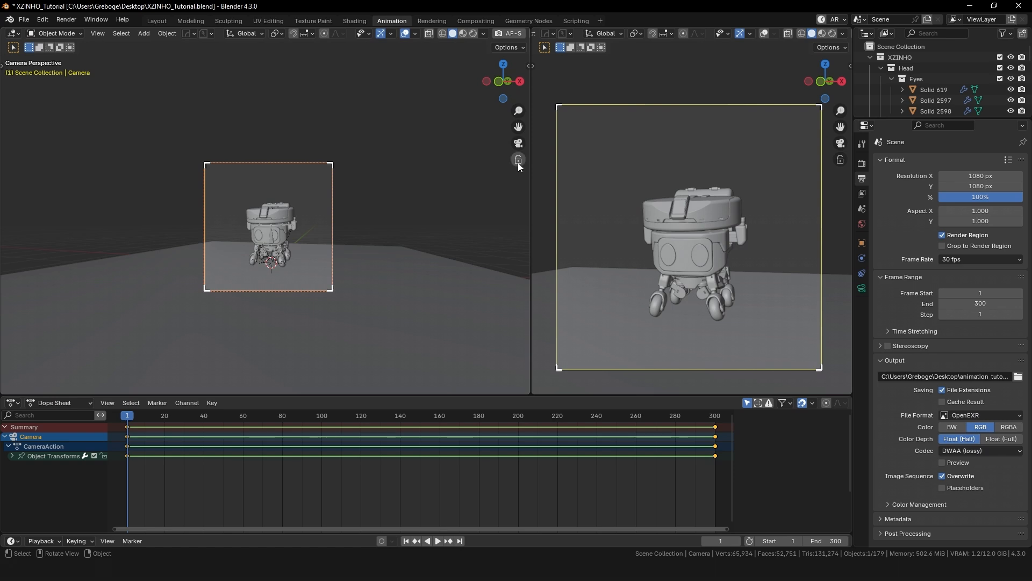
{"action": "left_click", "coordinate": [518, 160]}
{"action": "middle_click_drag", "start_coordinate": [391, 236], "coordinate": [360, 238]}
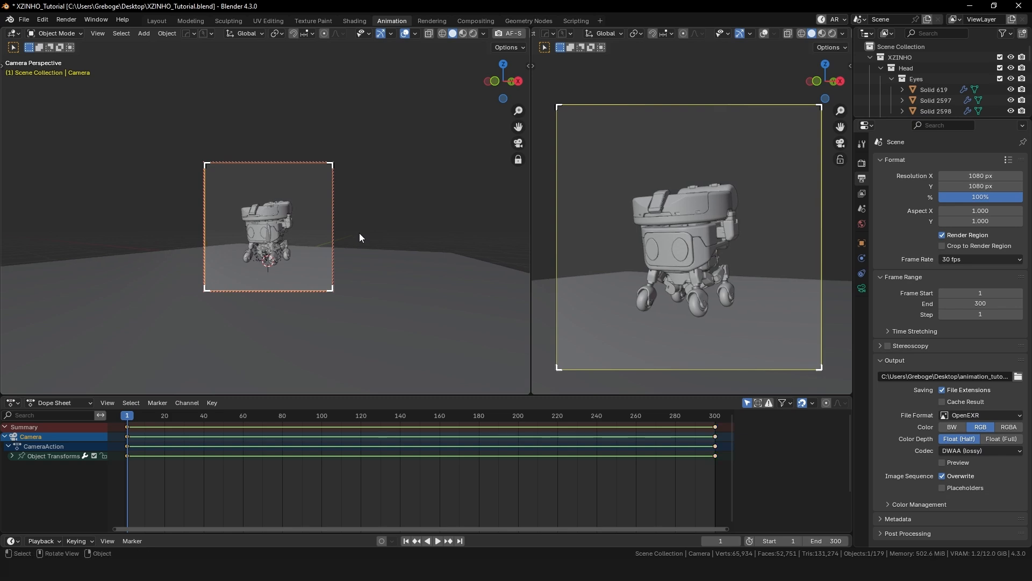
Step: At frame 300, orbit the camera to a similar angled view of the robot and keyframe it
{"action": "key", "text": "shift+Right"}
{"action": "middle_click_drag", "start_coordinate": [443, 219], "coordinate": [414, 208]}
{"action": "key", "text": "KP_0"}
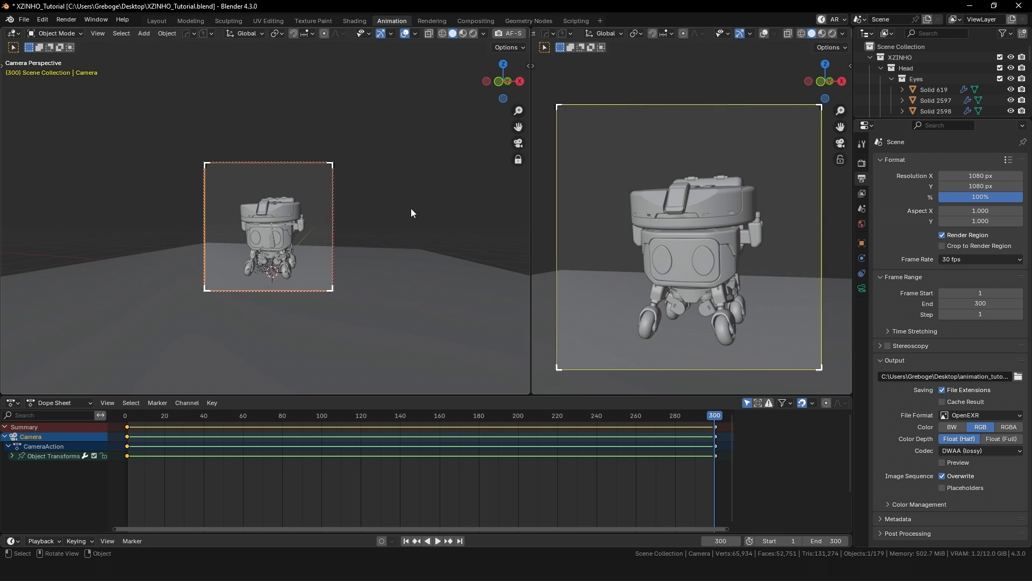
Step: Play the animation to review the angled camera move
{"action": "key", "text": "space"}
{"action": "scroll", "coordinate": [322, 215], "scroll_direction": "up", "scroll_amount": 4}
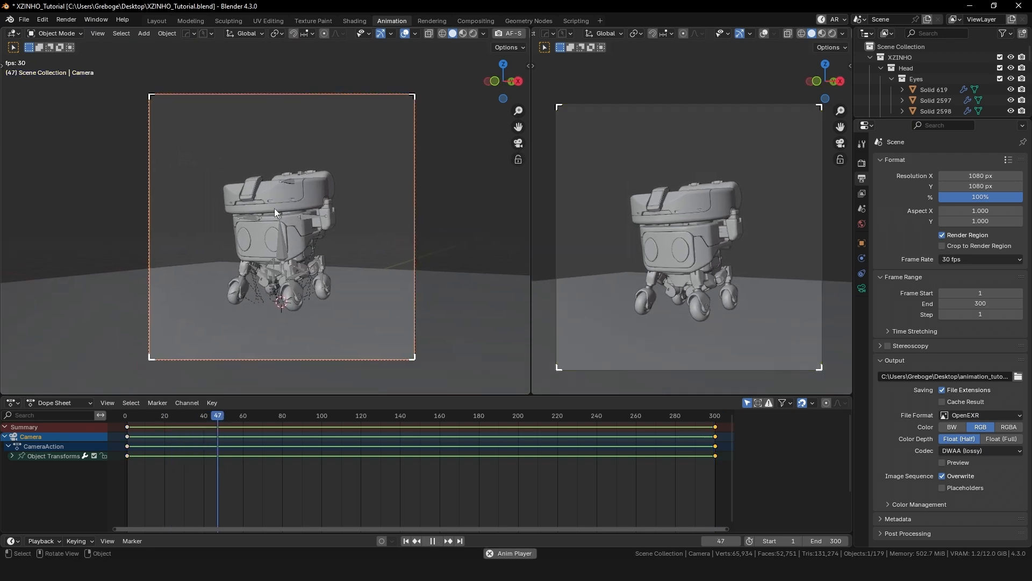
{"action": "scroll", "coordinate": [274, 213], "scroll_direction": "up", "scroll_amount": 2}
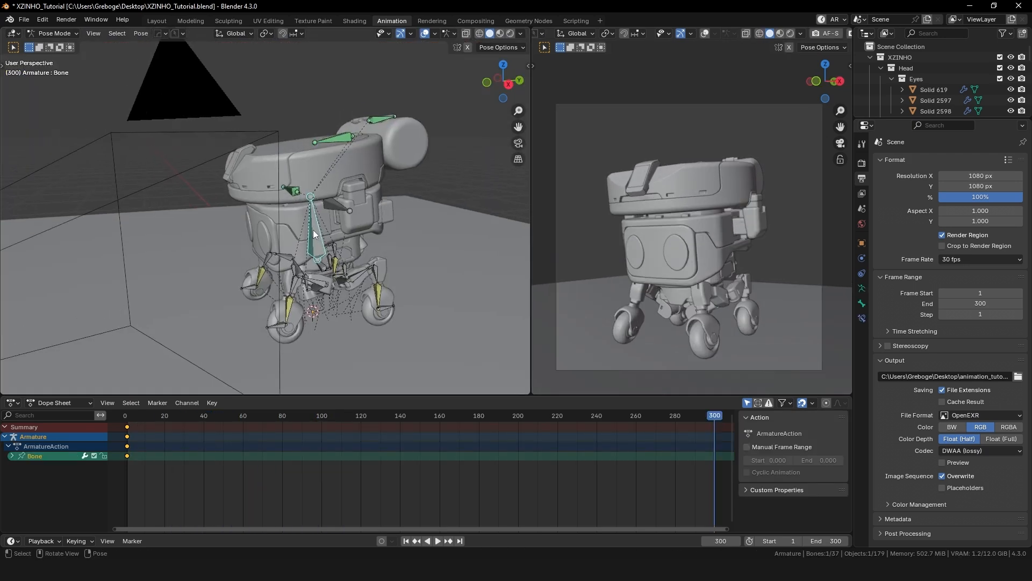
{"action": "middle_click_drag", "start_coordinate": [345, 220], "coordinate": [322, 215]}
{"action": "middle_click_drag", "start_coordinate": [226, 209], "coordinate": [275, 199]}
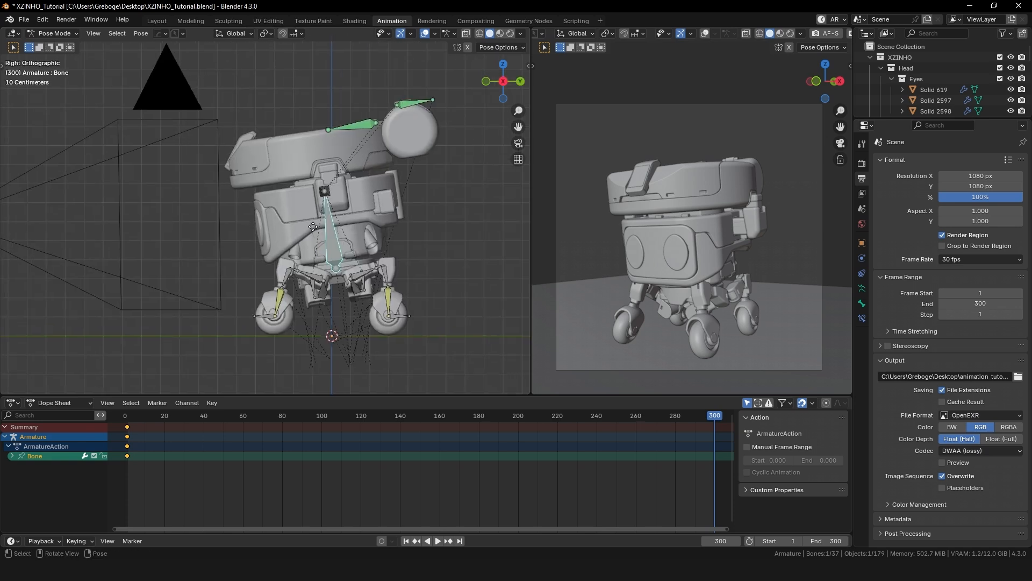
{"action": "middle_click_drag", "start_coordinate": [368, 256], "coordinate": [378, 253], "text": "shift"}
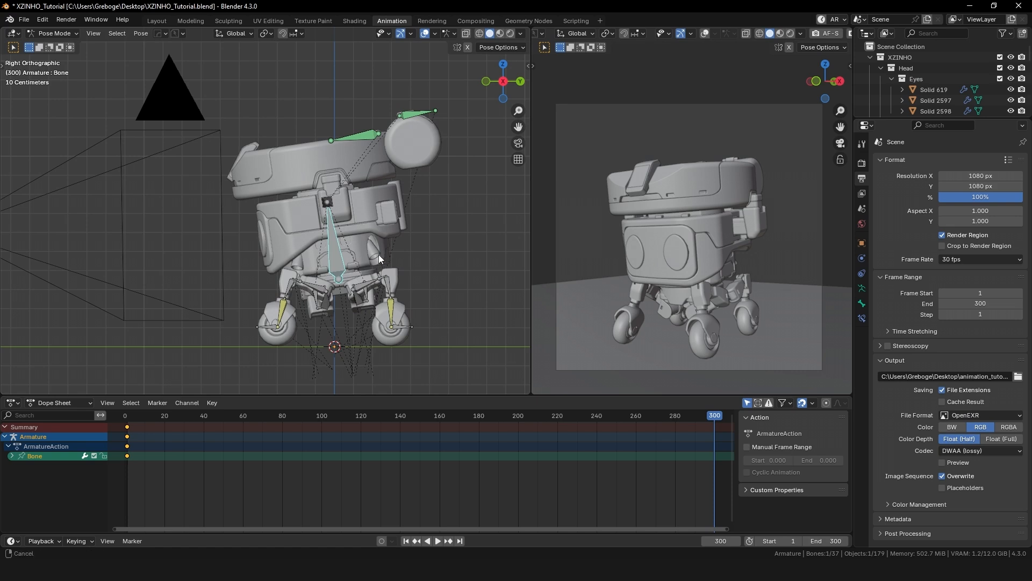
{"action": "left_click", "coordinate": [310, 269]}
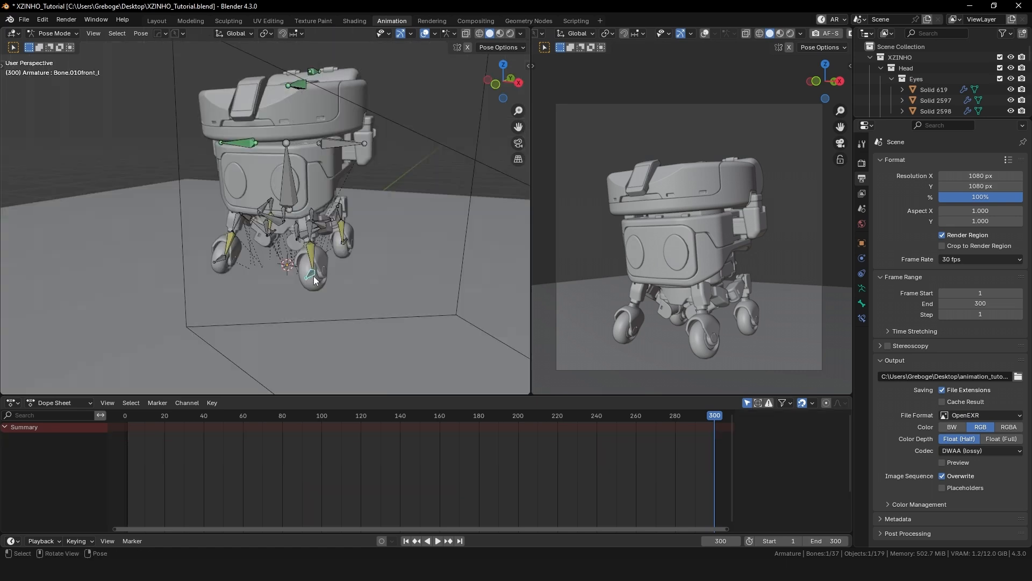
{"action": "key", "text": "g"}
{"action": "left_click", "coordinate": [337, 265]}
{"action": "key", "text": "ctrl+z"}
{"action": "middle_click_drag", "start_coordinate": [335, 264], "coordinate": [396, 193]}
Step: At frame 1, move the front foot control bones outward in the front view to widen the stance
{"action": "key", "text": "shift+Left"}
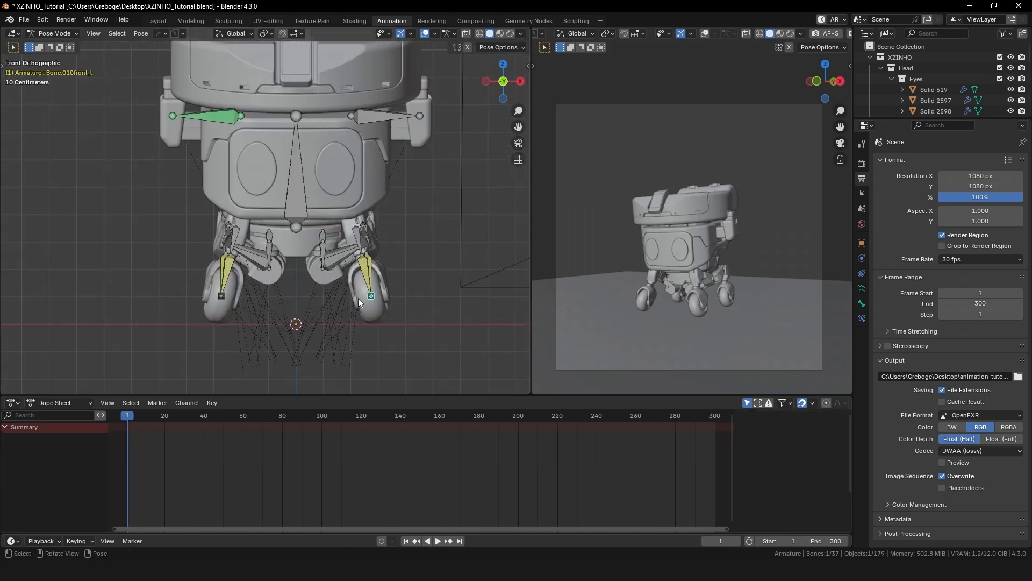
{"action": "middle_click_drag", "start_coordinate": [378, 300], "coordinate": [382, 309], "text": "shift"}
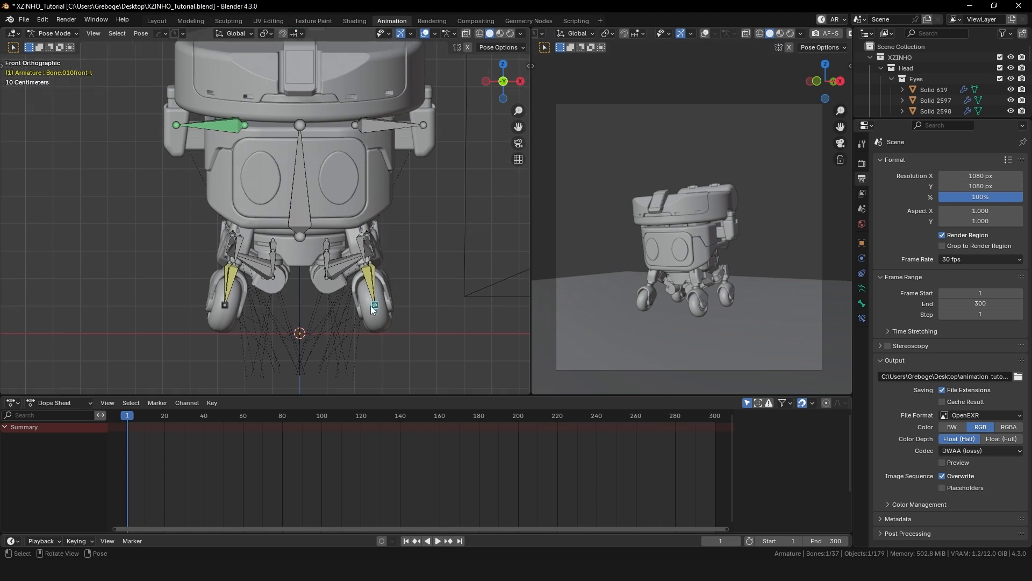
{"action": "key", "text": "g"}
{"action": "left_click", "coordinate": [392, 317]}
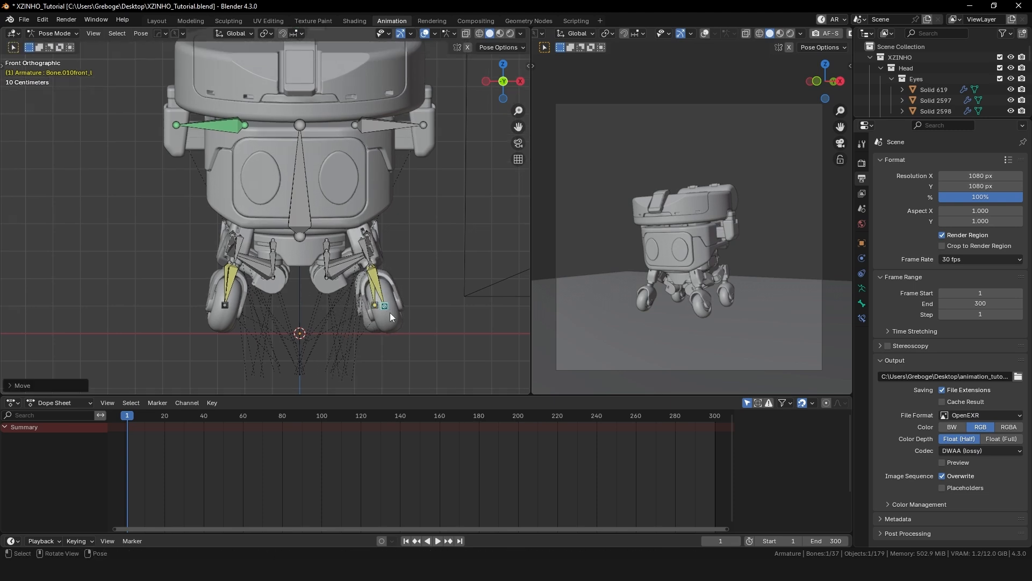
{"action": "left_click", "coordinate": [229, 310]}
Step: Move both back foot control bones outward in the top view to widen the rear stance
{"action": "key", "text": "KP_7"}
{"action": "key", "text": "g"}
{"action": "left_click", "coordinate": [322, 180]}
{"action": "middle_click_drag", "start_coordinate": [241, 188], "coordinate": [345, 231], "text": "shift"}
{"action": "scroll", "coordinate": [275, 174], "scroll_direction": "up", "scroll_amount": 1}
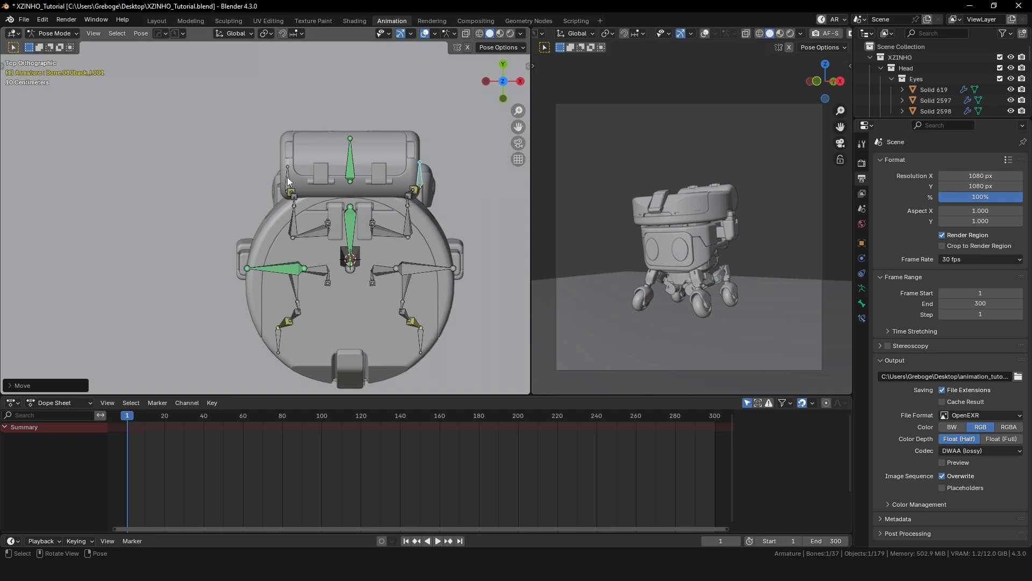
{"action": "left_click", "coordinate": [287, 178]}
{"action": "key", "text": "g"}
{"action": "left_click", "coordinate": [279, 182]}
Step: Select all four foot control bones and insert keyframes for them at frame 1
{"action": "middle_click_drag", "start_coordinate": [291, 200], "coordinate": [297, 169]}
{"action": "scroll", "coordinate": [308, 215], "scroll_direction": "down", "scroll_amount": 8}
{"action": "scroll", "coordinate": [289, 245], "scroll_direction": "up", "scroll_amount": 9}
{"action": "middle_click_drag", "start_coordinate": [269, 279], "coordinate": [214, 239], "text": "shift"}
{"action": "middle_click_drag", "start_coordinate": [214, 239], "coordinate": [164, 239]}
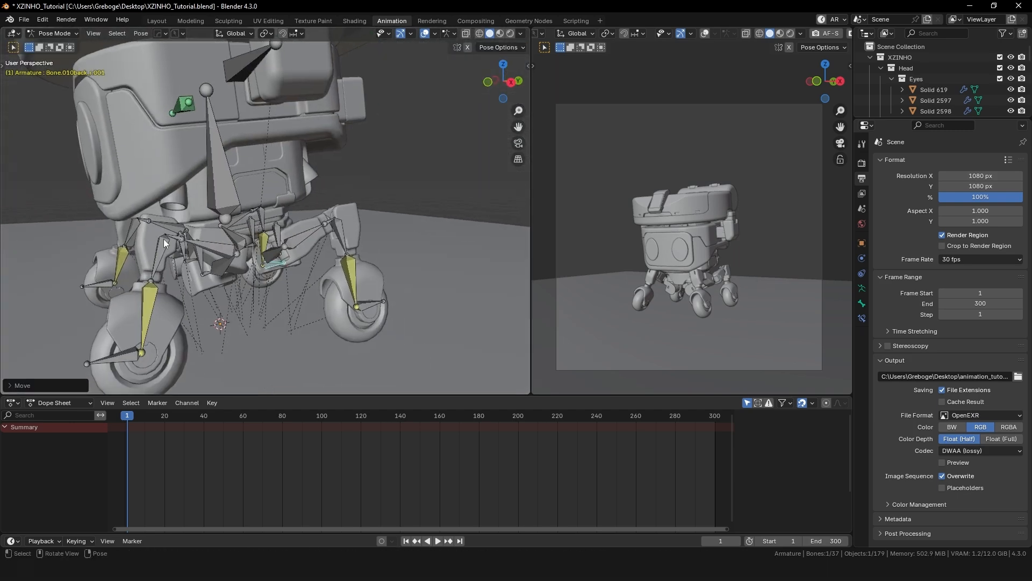
{"action": "left_click", "coordinate": [98, 286], "text": "shift"}
{"action": "left_click", "coordinate": [124, 355], "text": "shift"}
{"action": "left_click", "coordinate": [376, 302], "text": "shift"}
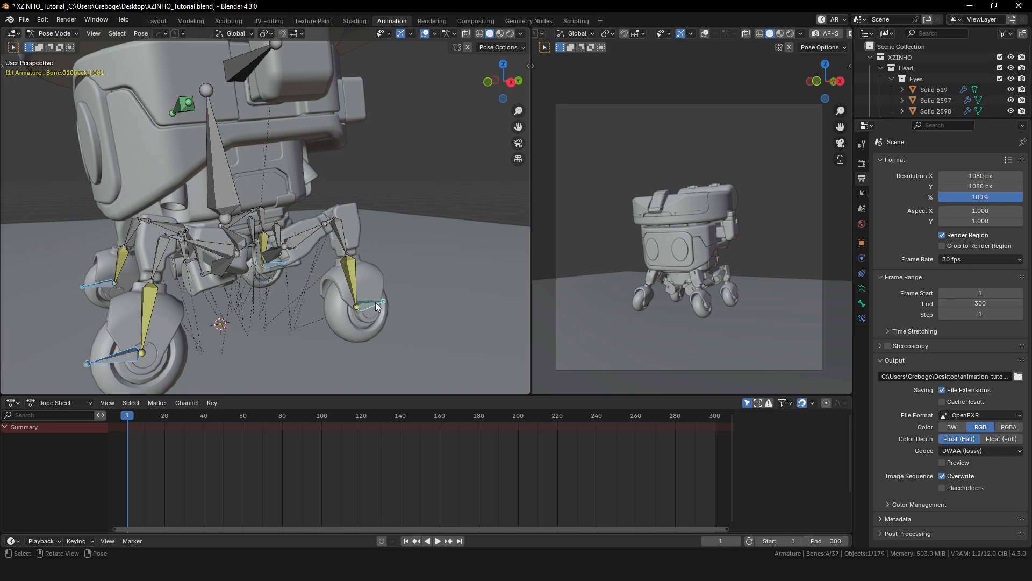
{"action": "key", "text": "i"}
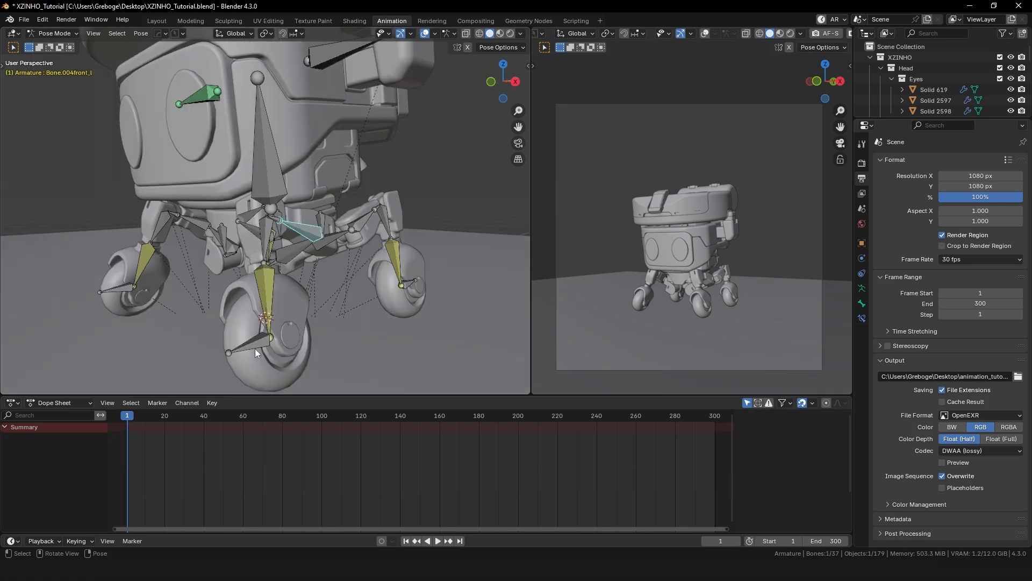
Step: Try to rotate the upper bone of the front left leg freely
{"action": "left_click", "coordinate": [254, 349]}
{"action": "middle_click_drag", "start_coordinate": [270, 330], "coordinate": [320, 236]}
{"action": "left_click", "coordinate": [321, 235]}
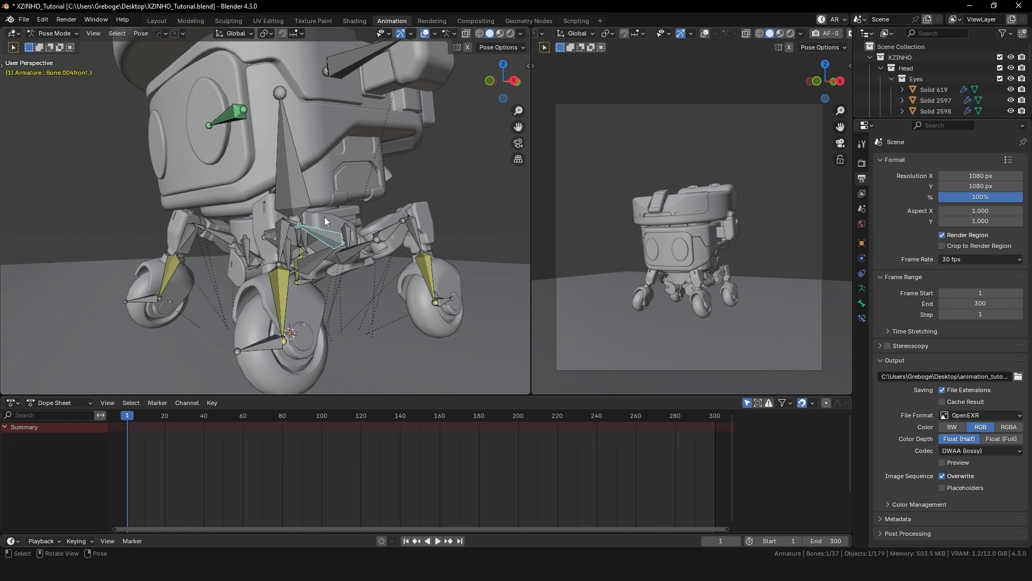
{"action": "key", "text": "r"}
{"action": "key", "text": "r"}
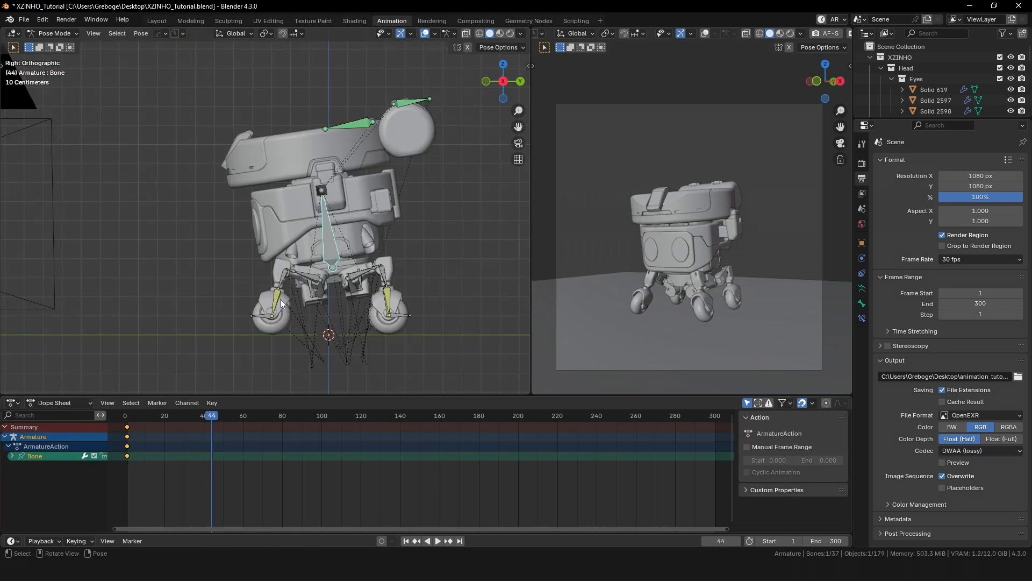
Step: At frame 44, raise the main body bone about 0.02 m and keyframe it
{"action": "key", "text": "g"}
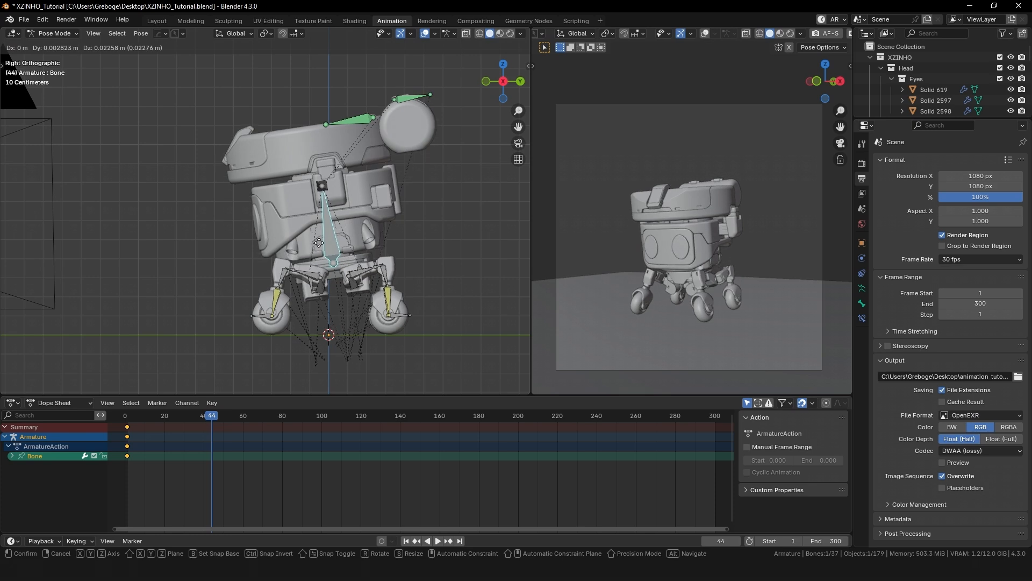
{"action": "left_click", "coordinate": [317, 241]}
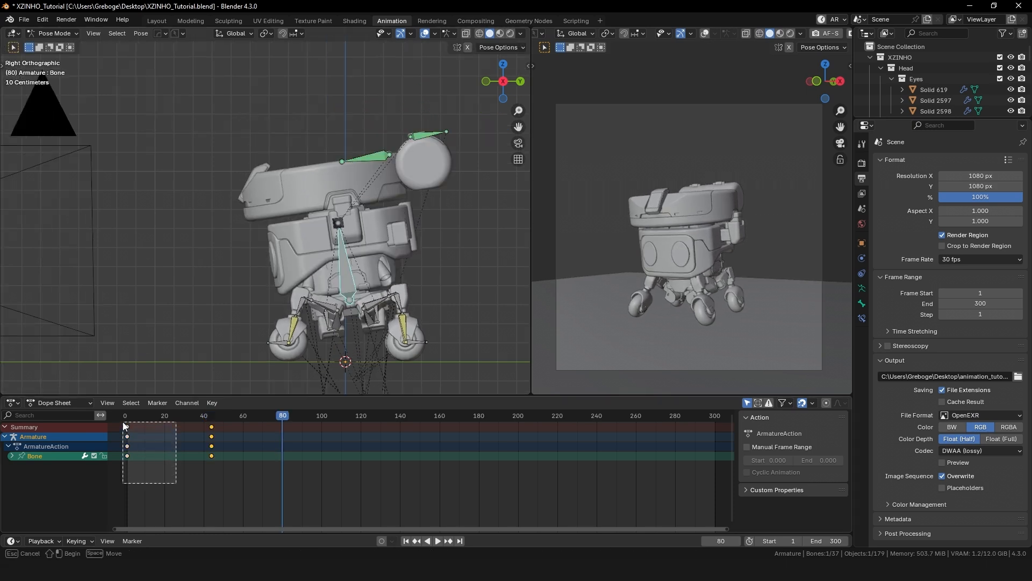
Step: Copy the main body bone's frame 1 keyframes and paste them at frame 86
{"action": "left_click_drag", "start_coordinate": [123, 425], "coordinate": [124, 426]}
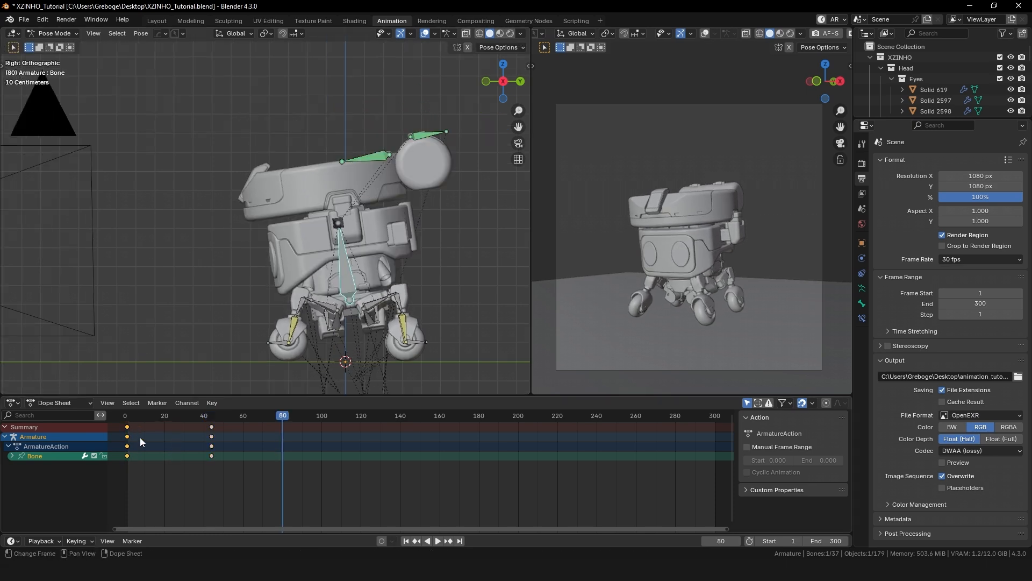
{"action": "key", "text": "space"}
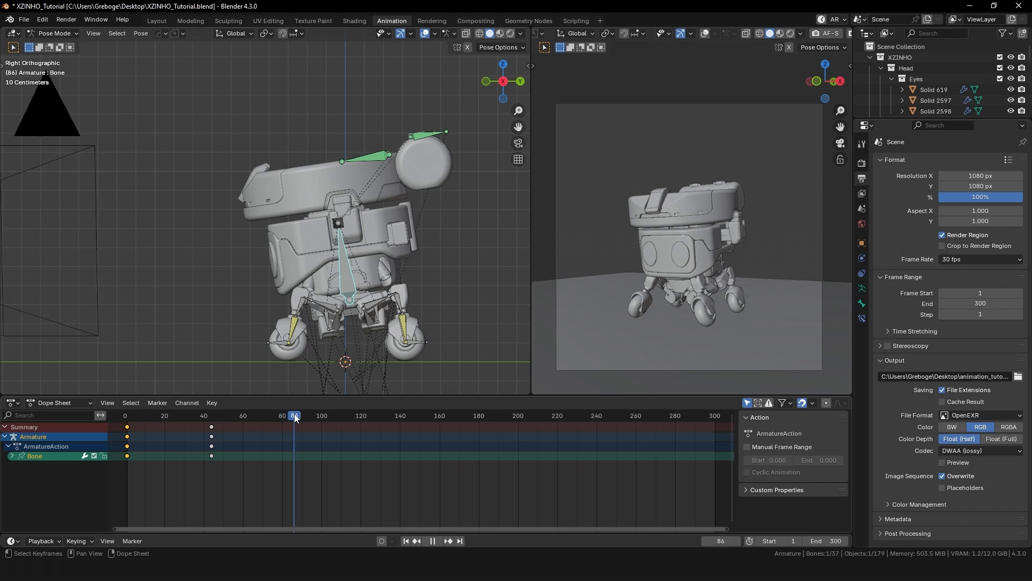
{"action": "key", "text": "ctrl+v"}
{"action": "key", "text": "space"}
Step: Duplicate the main body bone's keyframes at frames 44 and 86 to about frames 129 and 171
{"action": "left_click_drag", "start_coordinate": [188, 481], "coordinate": [237, 441]}
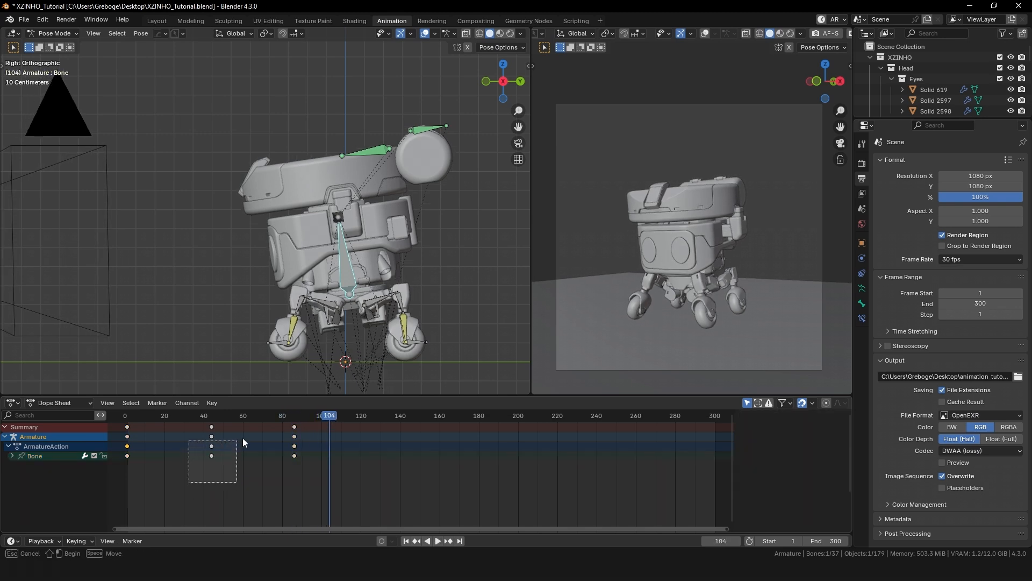
{"action": "left_click_drag", "start_coordinate": [295, 424], "coordinate": [291, 428]}
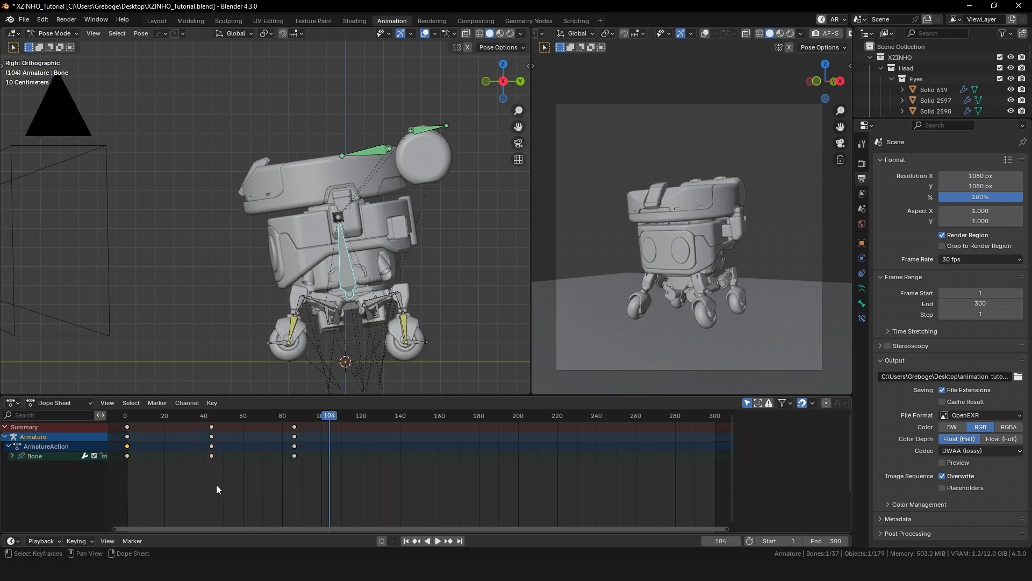
{"action": "key", "text": "shift+d"}
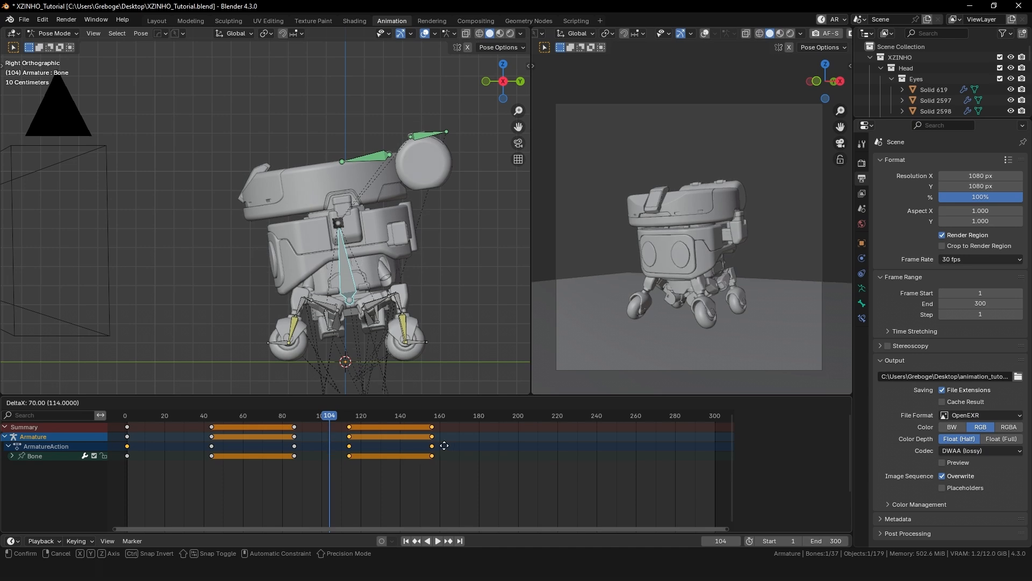
{"action": "left_click", "coordinate": [469, 447]}
Step: Repeat the main body bone's bobbing keyframes along the timeline past frame 300 and play back the animation
{"action": "left_click_drag", "start_coordinate": [199, 416], "coordinate": [718, 443]}
{"action": "key", "text": "space"}
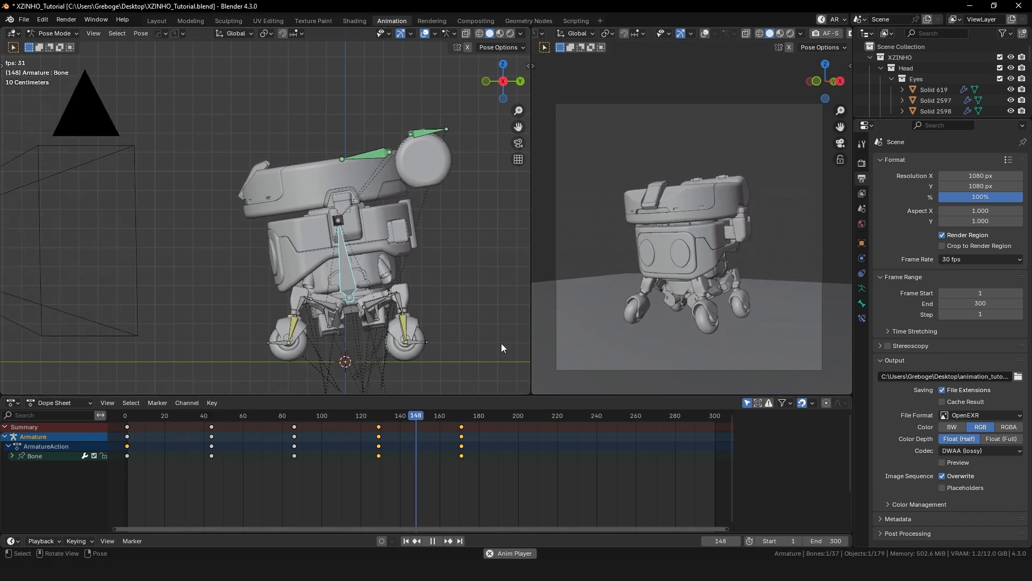
{"action": "key", "text": "space"}
{"action": "left_click_drag", "start_coordinate": [474, 419], "coordinate": [500, 462]}
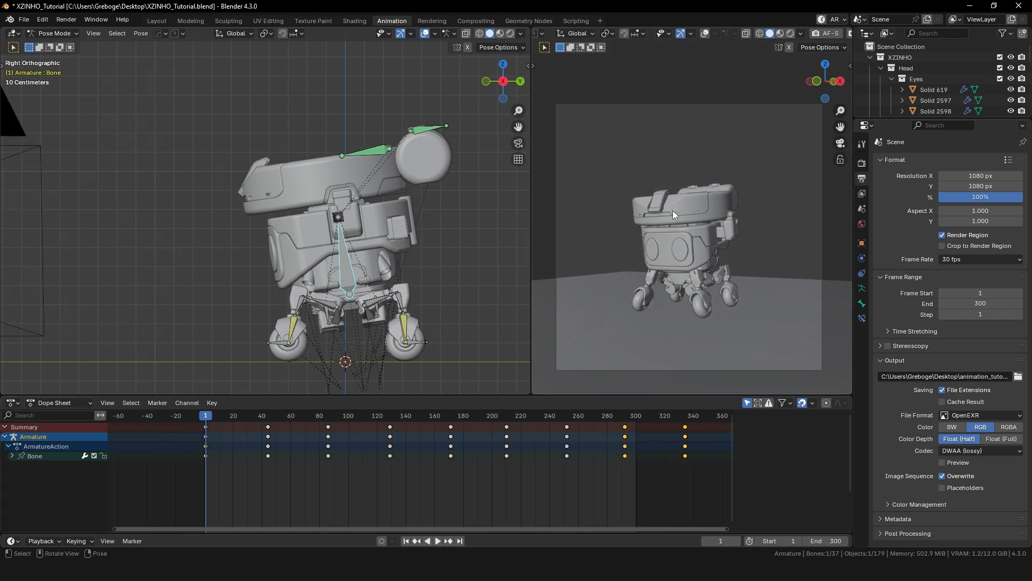
{"action": "key", "text": "space"}
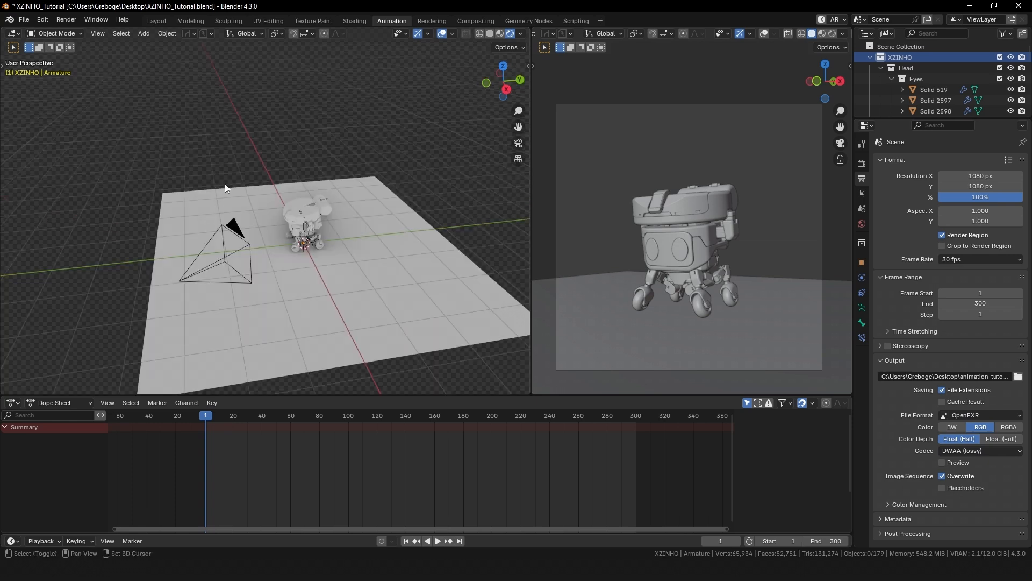
Step: Add an area light to the scene and move it away from the robot
{"action": "key", "text": "shift+a"}
{"action": "mouse_move", "coordinate": [192, 314]}
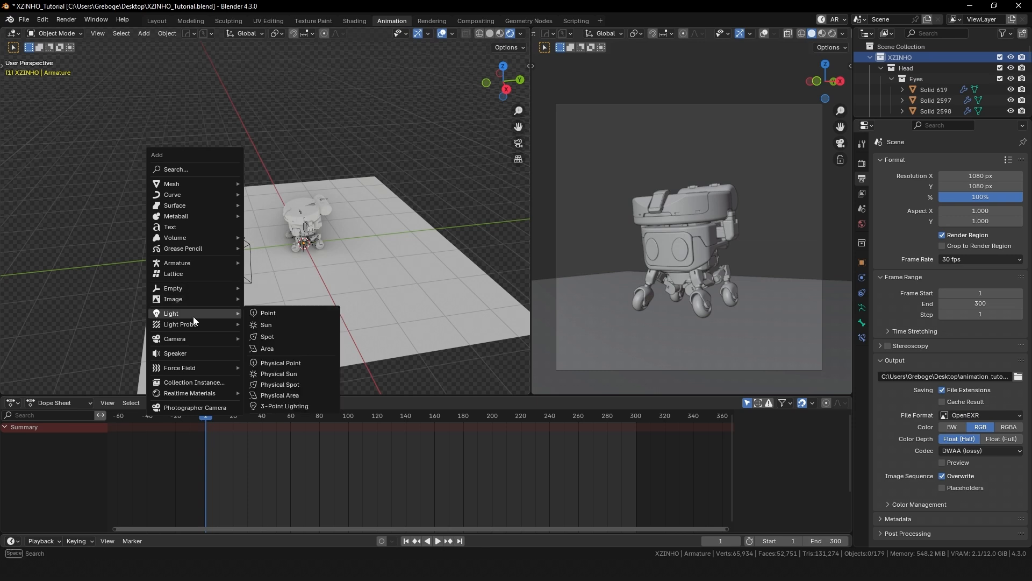
{"action": "left_click", "coordinate": [275, 351]}
{"action": "key", "text": "g"}
{"action": "left_click", "coordinate": [265, 217]}
Step: Reposition the area light in front of the robot from the top view and aim it at the robot
{"action": "key", "text": "KP_7"}
{"action": "middle_click_drag", "start_coordinate": [271, 220], "coordinate": [268, 228], "text": "shift"}
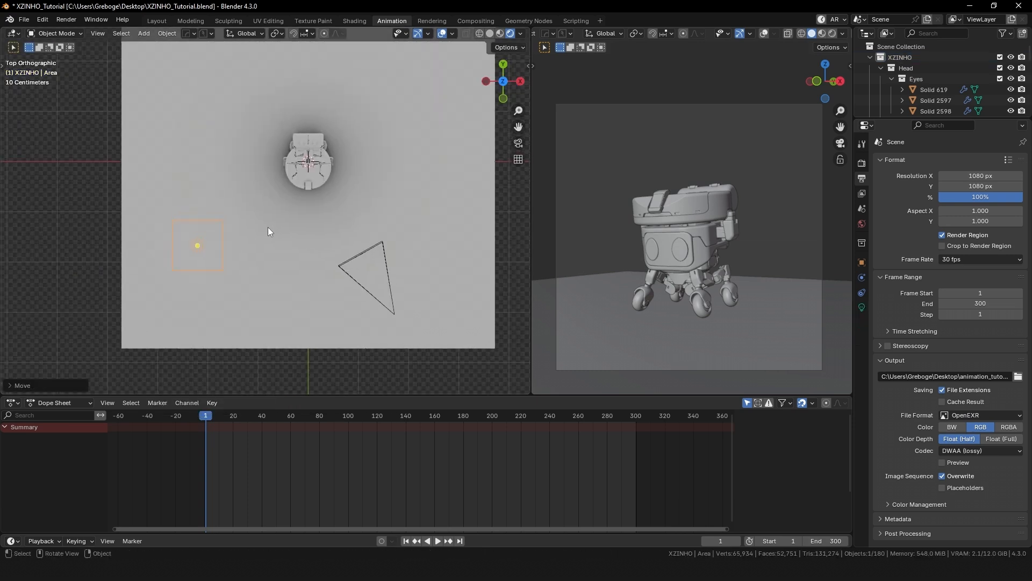
{"action": "key", "text": "g"}
{"action": "left_click", "coordinate": [334, 263]}
{"action": "middle_click_drag", "start_coordinate": [212, 250], "coordinate": [238, 169]}
{"action": "left_click_drag", "start_coordinate": [188, 168], "coordinate": [321, 225]}
{"action": "key", "text": "KP_0"}
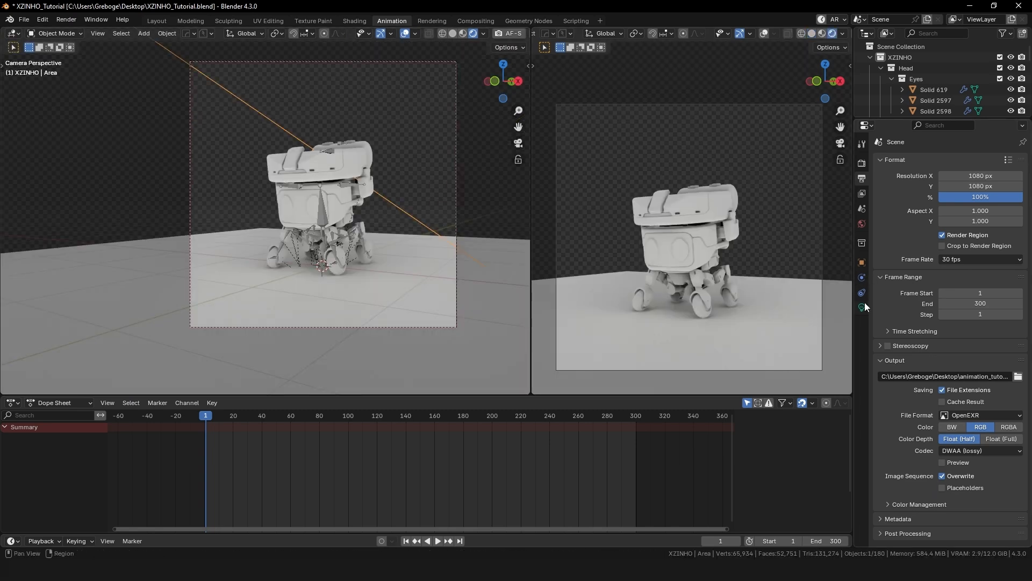
Step: Set the area light's power to 80 W using its stop adjustments
{"action": "left_click", "coordinate": [865, 302]}
{"action": "scroll", "coordinate": [605, 251], "scroll_direction": "up", "scroll_amount": 2}
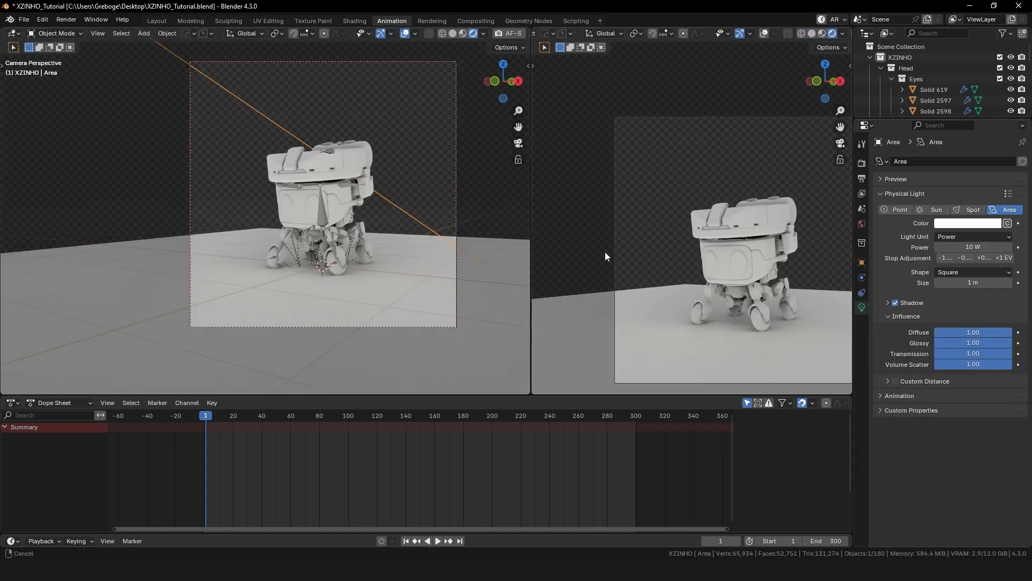
{"action": "left_click", "coordinate": [1002, 257]}
{"action": "left_click", "coordinate": [1002, 257]}
{"action": "left_click", "coordinate": [1002, 257]}
{"action": "left_click", "coordinate": [1002, 257]}
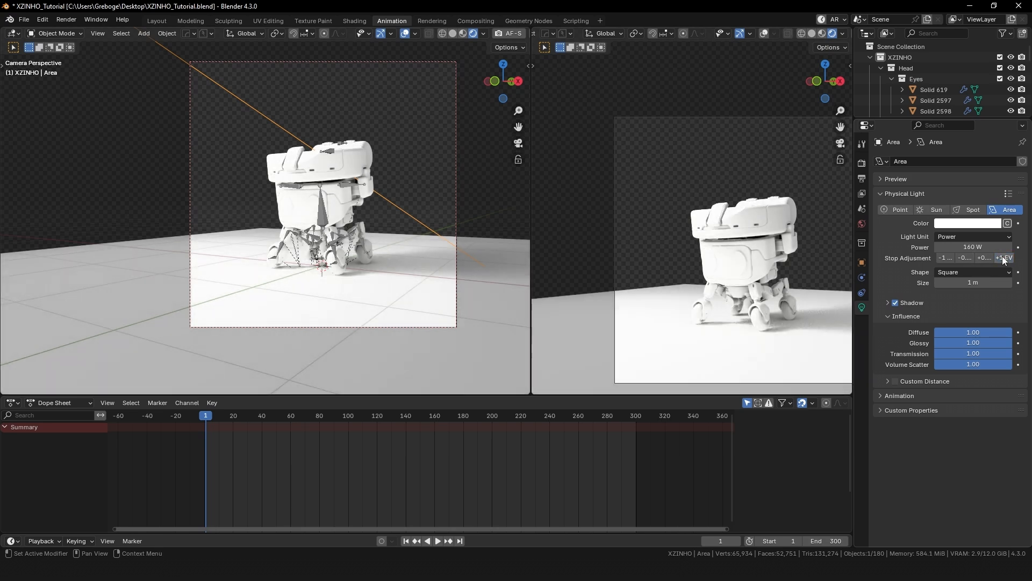
{"action": "left_click", "coordinate": [939, 262]}
{"action": "left_click", "coordinate": [940, 262]}
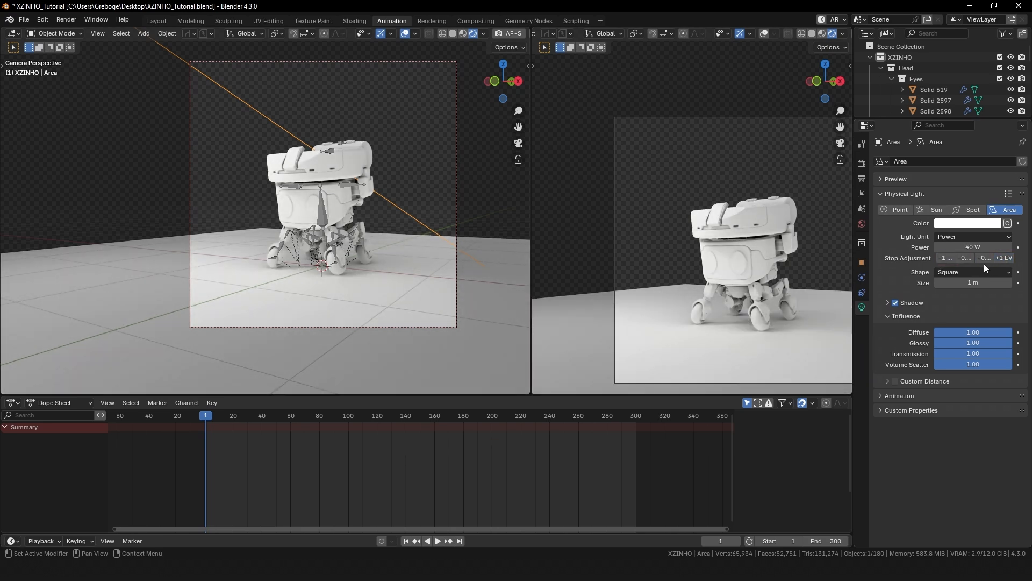
{"action": "left_click", "coordinate": [1002, 257]}
Step: Scale the floor plane up to several times its size and apply its scale
{"action": "middle_click_drag", "start_coordinate": [395, 205], "coordinate": [410, 254]}
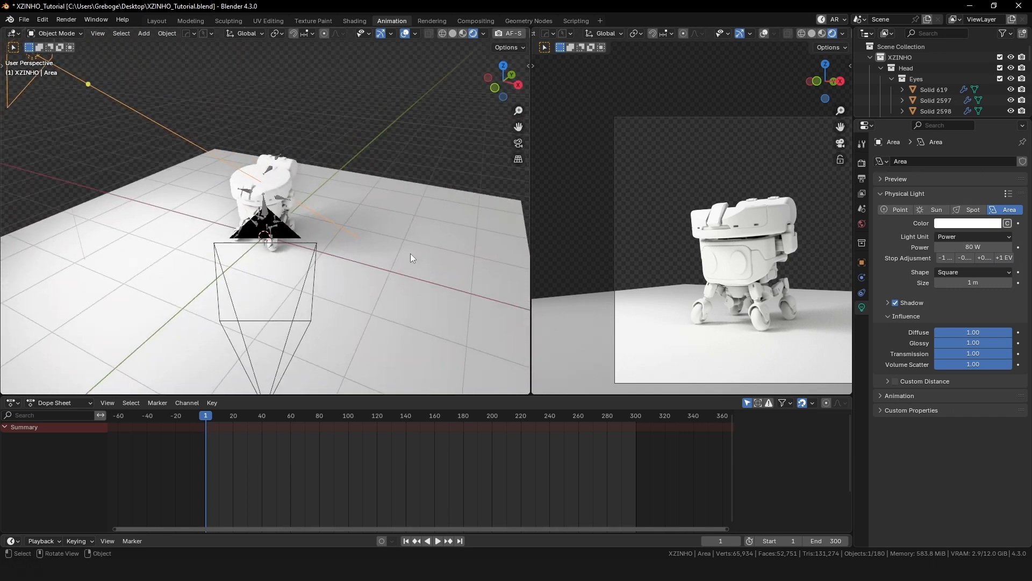
{"action": "left_click", "coordinate": [411, 258]}
{"action": "scroll", "coordinate": [411, 258], "scroll_direction": "down", "scroll_amount": 4}
{"action": "key", "text": "s"}
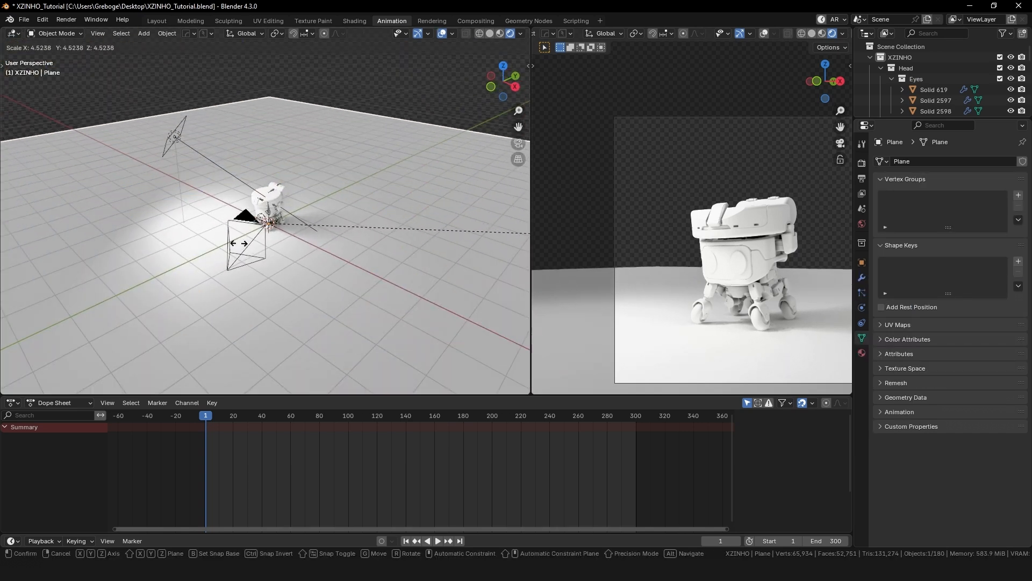
{"action": "scroll", "coordinate": [248, 242], "scroll_direction": "down", "scroll_amount": 4}
{"action": "left_click", "coordinate": [382, 250]}
{"action": "scroll", "coordinate": [360, 246], "scroll_direction": "down", "scroll_amount": 5}
{"action": "scroll", "coordinate": [323, 241], "scroll_direction": "up", "scroll_amount": 5}
{"action": "key", "text": "ctrl+a"}
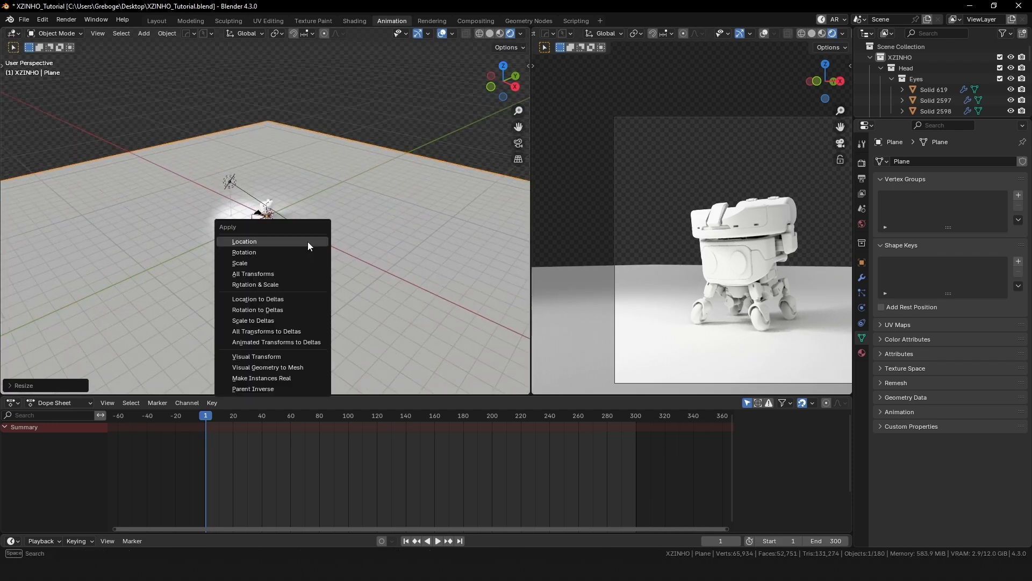
{"action": "left_click", "coordinate": [260, 265]}
Step: Extrude the floor plane's two far edges upward along Z into walls and raise their top edges further
{"action": "middle_click_drag", "start_coordinate": [336, 209], "coordinate": [317, 195]}
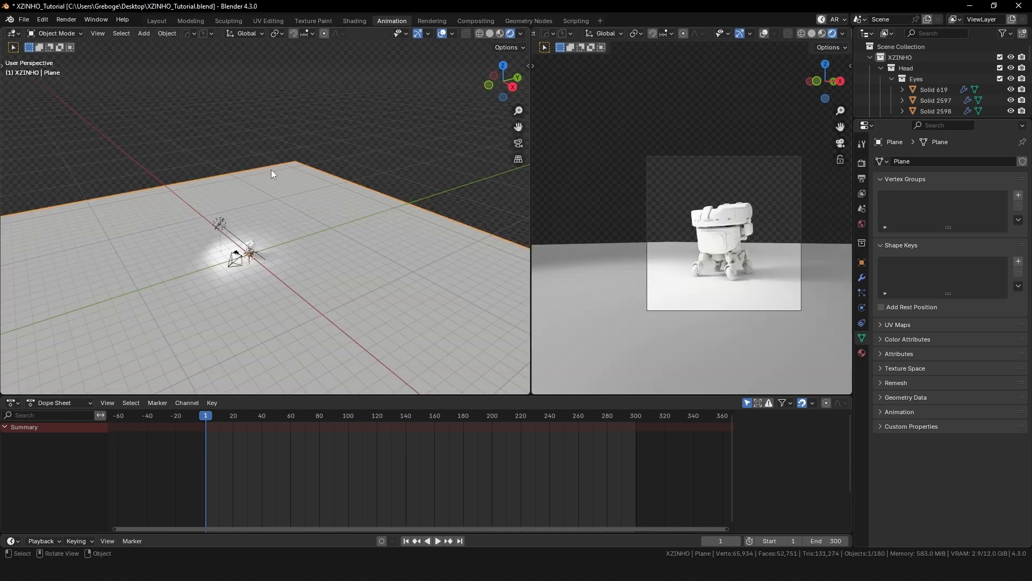
{"action": "key", "text": "Tab"}
{"action": "left_click", "coordinate": [241, 169]}
{"action": "key", "text": "e"}
{"action": "key", "text": "z"}
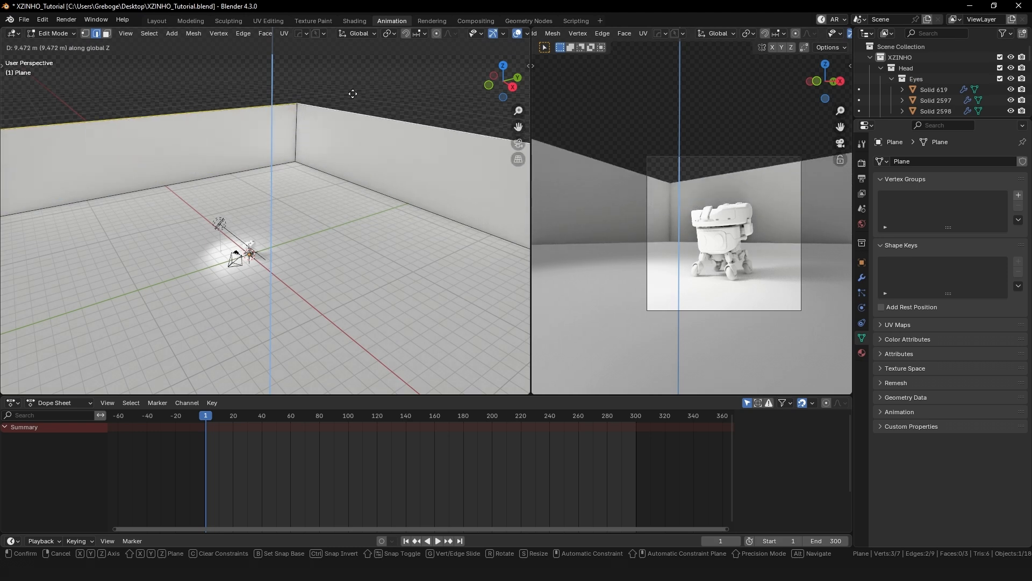
{"action": "left_click", "coordinate": [355, 111]}
{"action": "scroll", "coordinate": [355, 111], "scroll_direction": "down", "scroll_amount": 3}
{"action": "middle_click_drag", "start_coordinate": [341, 150], "coordinate": [320, 195], "text": "shift"}
{"action": "key", "text": "g"}
{"action": "key", "text": "z"}
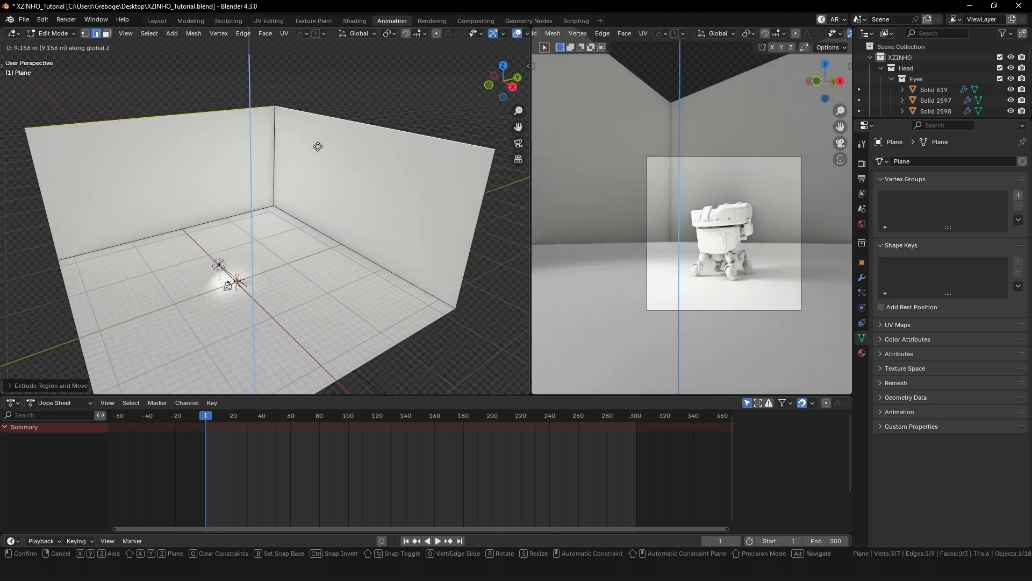
{"action": "left_click", "coordinate": [317, 121]}
Step: Bevel the two floor-to-wall edges and the vertical corner edge with an offset of about 4.85 m and 11 segments
{"action": "left_click", "coordinate": [262, 208]}
{"action": "left_click", "coordinate": [274, 193], "text": "shift"}
{"action": "left_click", "coordinate": [288, 214], "text": "shift"}
{"action": "key", "text": "ctrl+b"}
{"action": "scroll", "coordinate": [356, 188], "scroll_direction": "up", "scroll_amount": 1}
{"action": "scroll", "coordinate": [356, 188], "scroll_direction": "up", "scroll_amount": 8}
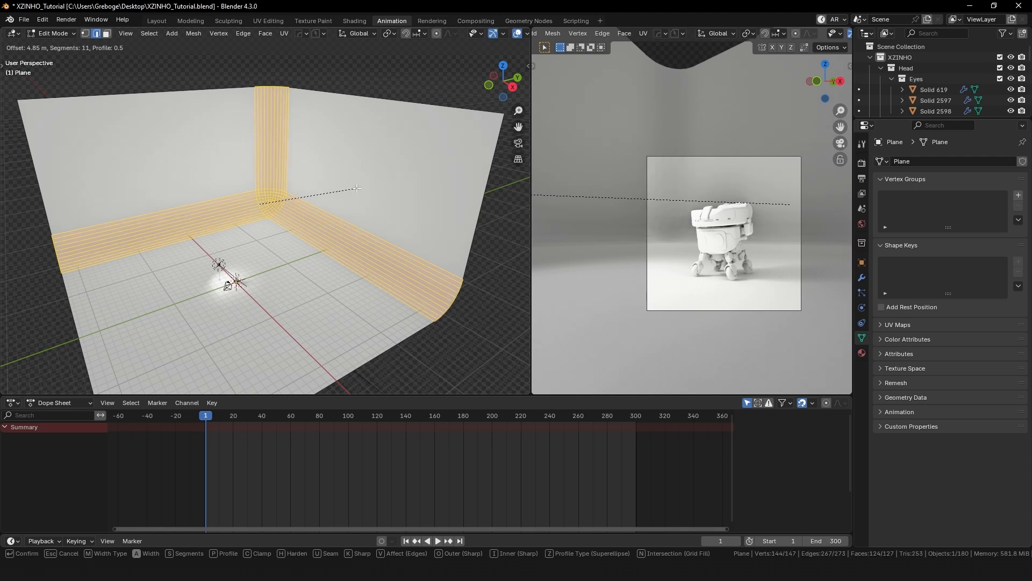
{"action": "left_click", "coordinate": [358, 189]}
{"action": "key", "text": "Tab"}
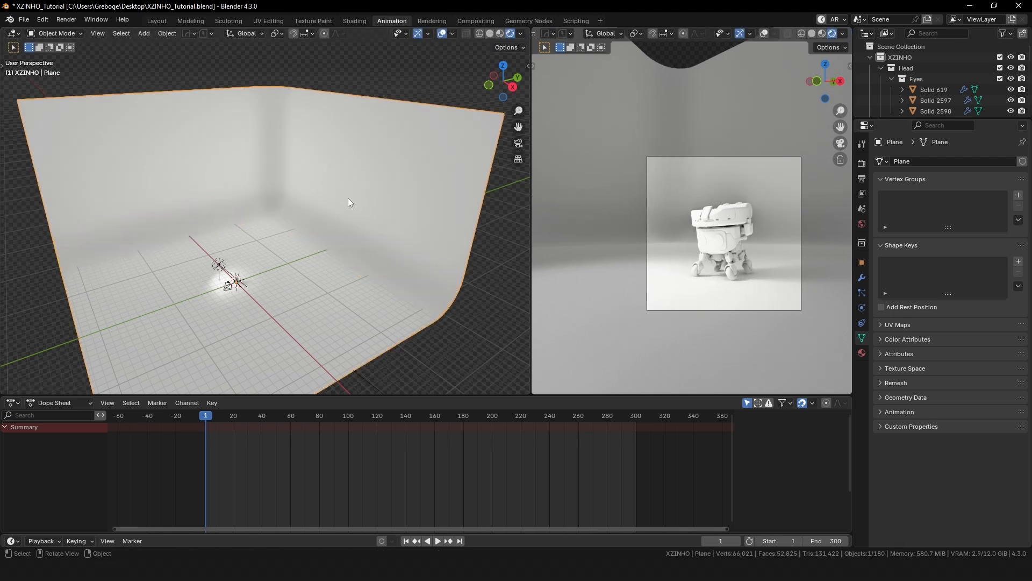
Step: Apply Shade Smooth and Shade Auto Smooth to the curved backdrop
{"action": "right_click", "coordinate": [325, 176]}
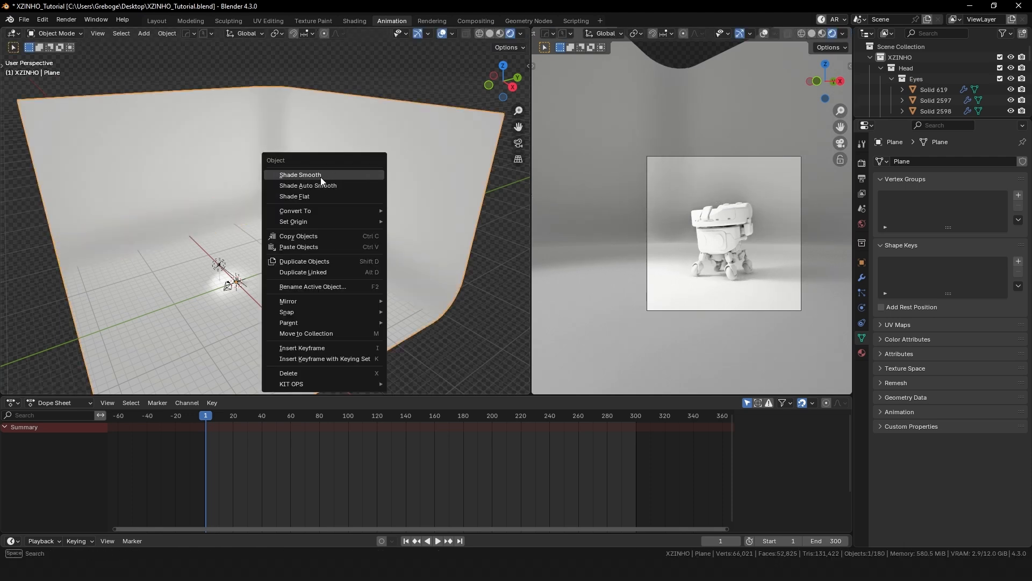
{"action": "left_click", "coordinate": [322, 175]}
{"action": "right_click", "coordinate": [343, 214]}
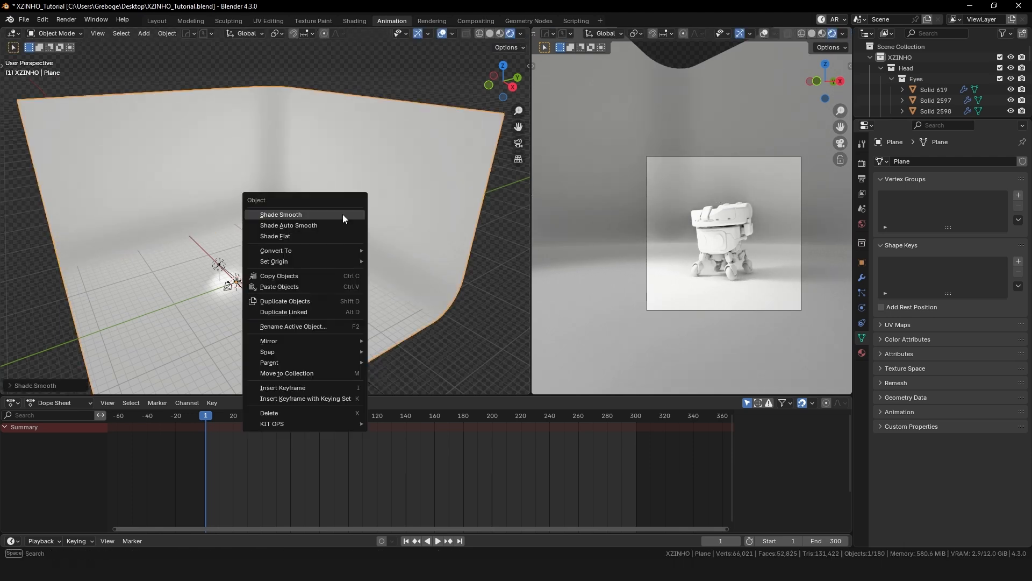
{"action": "left_click", "coordinate": [317, 228]}
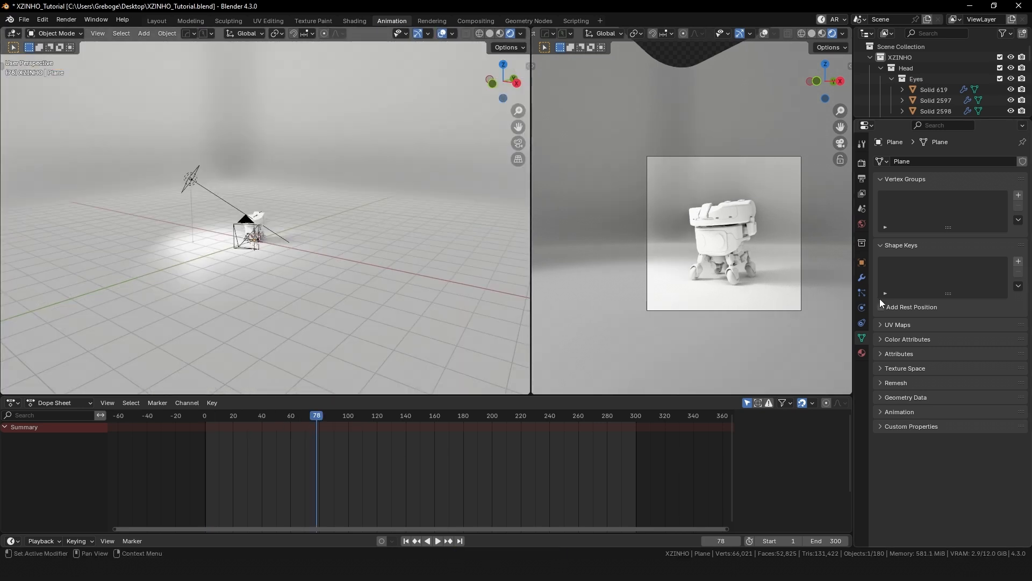
Step: Create a new material for the backdrop and name it background
{"action": "left_click", "coordinate": [861, 224]}
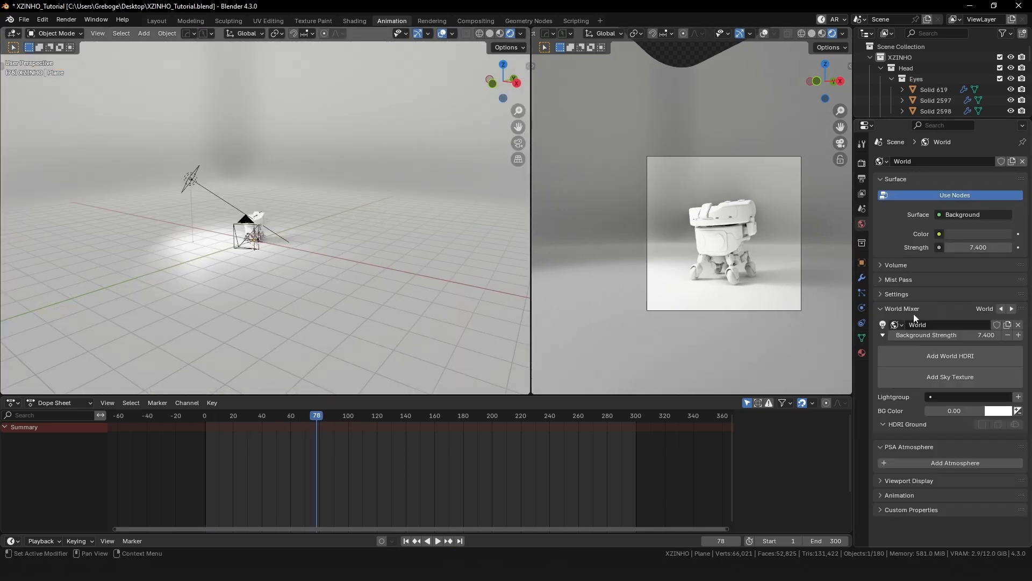
{"action": "left_click", "coordinate": [862, 352]}
{"action": "middle_click_drag", "start_coordinate": [334, 191], "coordinate": [384, 208], "text": "shift"}
{"action": "left_click", "coordinate": [902, 208]}
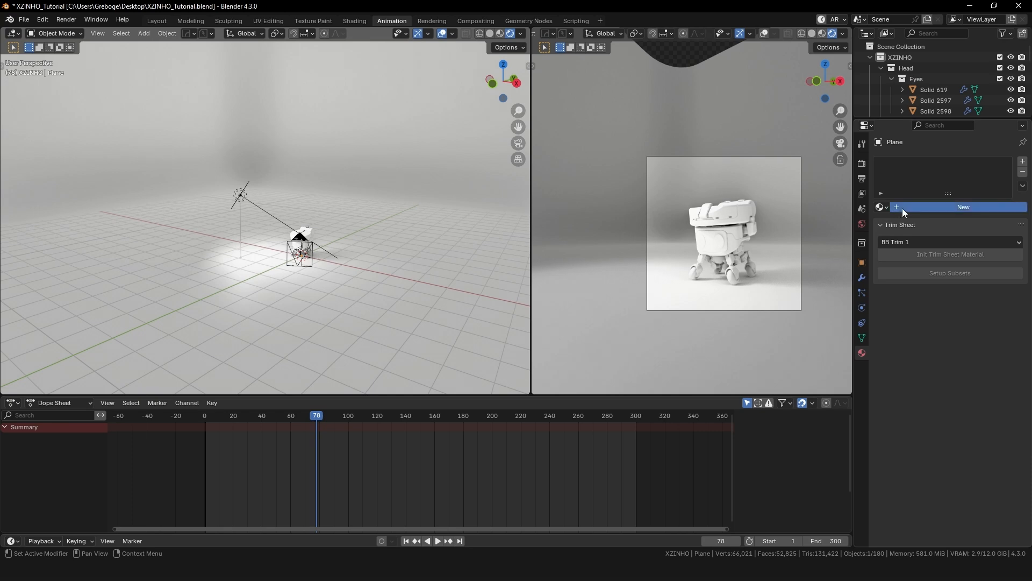
{"action": "double_click", "coordinate": [909, 165]}
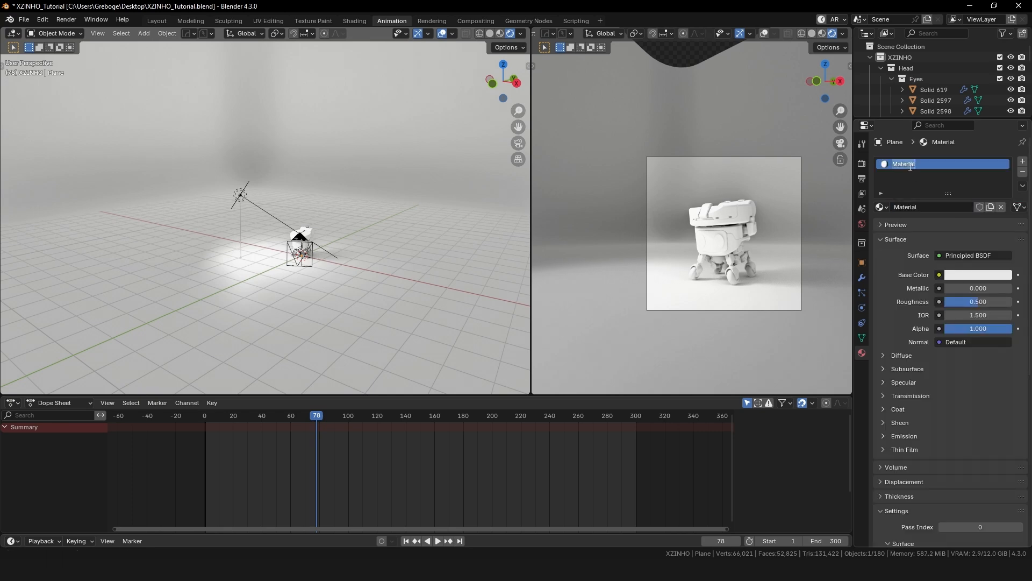
Step: Set the background material's base color value to 0.141 and roughness to 1.000, and lower its specular IOR level
{"action": "left_click", "coordinate": [978, 274]}
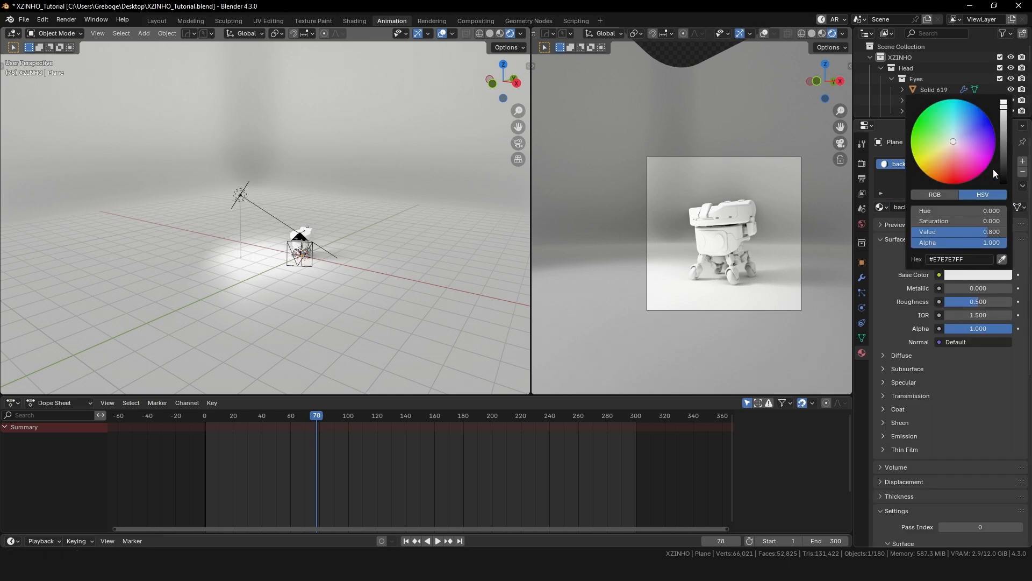
{"action": "left_click_drag", "start_coordinate": [1004, 112], "coordinate": [1004, 149]}
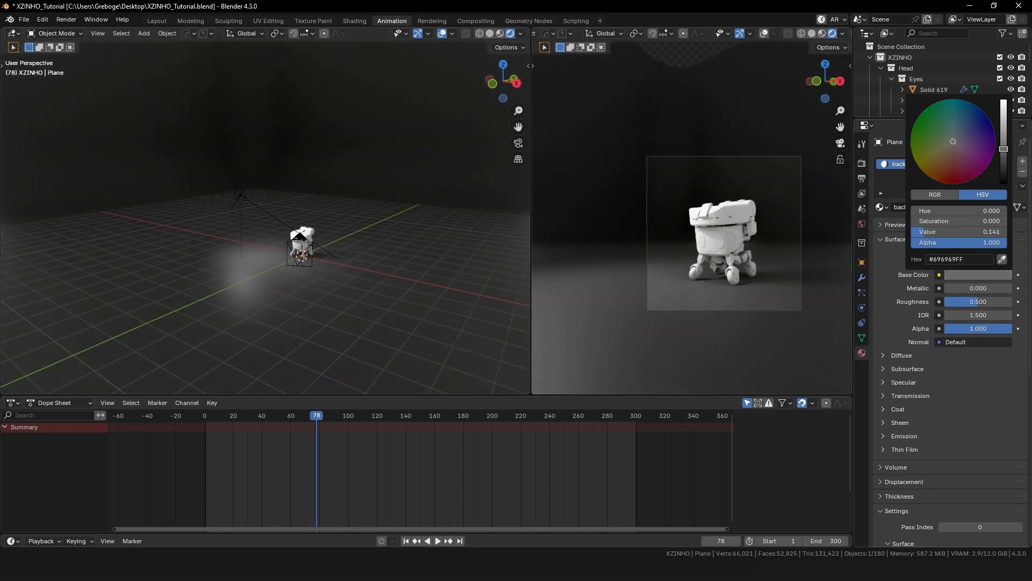
{"action": "left_click_drag", "start_coordinate": [971, 301], "coordinate": [1011, 301]}
{"action": "scroll", "coordinate": [779, 267], "scroll_direction": "up", "scroll_amount": 4}
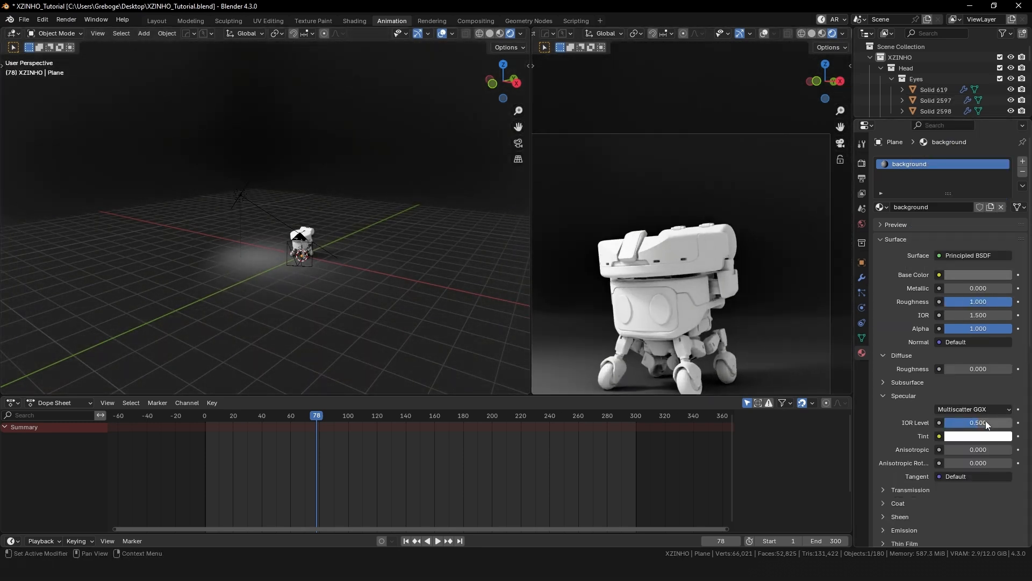
{"action": "left_click_drag", "start_coordinate": [987, 424], "coordinate": [962, 424]}
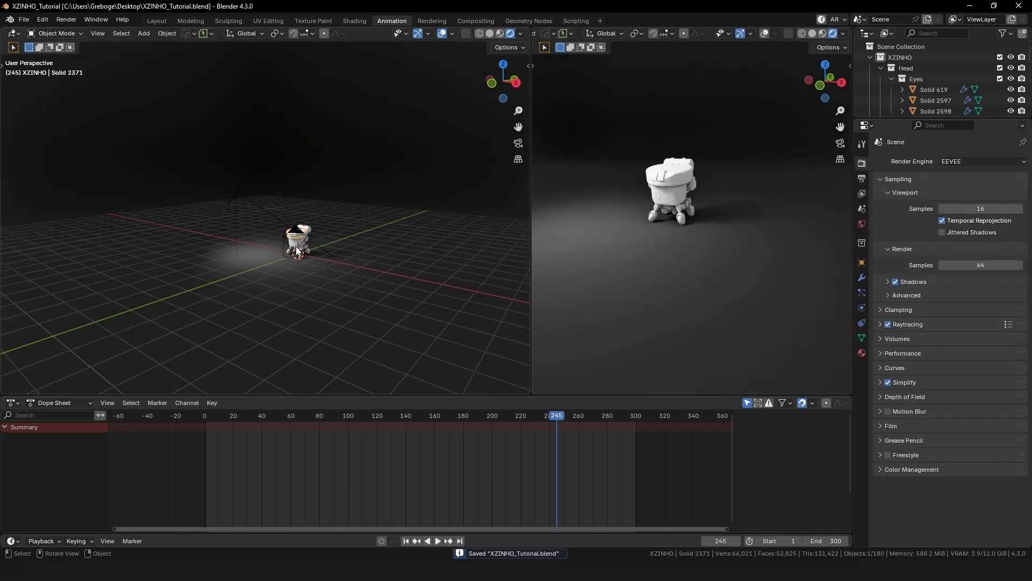
Step: Inspect the robot up close and create a new material on its upper head shell
{"action": "scroll", "coordinate": [371, 265], "scroll_direction": "up", "scroll_amount": 5}
{"action": "middle_click_drag", "start_coordinate": [310, 179], "coordinate": [381, 173]}
{"action": "scroll", "coordinate": [379, 198], "scroll_direction": "up", "scroll_amount": 4}
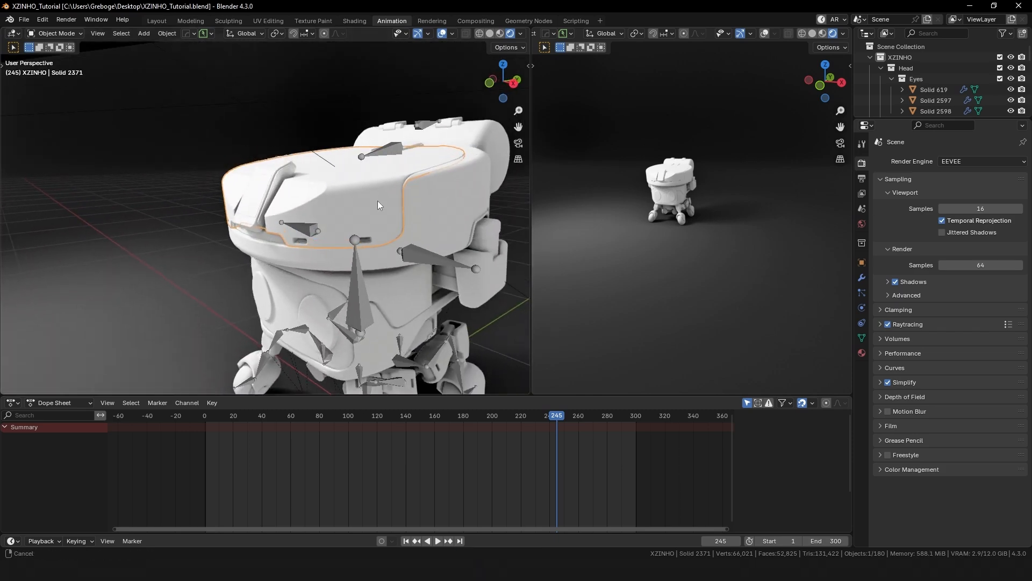
{"action": "scroll", "coordinate": [368, 237], "scroll_direction": "down", "scroll_amount": 3}
{"action": "scroll", "coordinate": [365, 202], "scroll_direction": "down", "scroll_amount": 3}
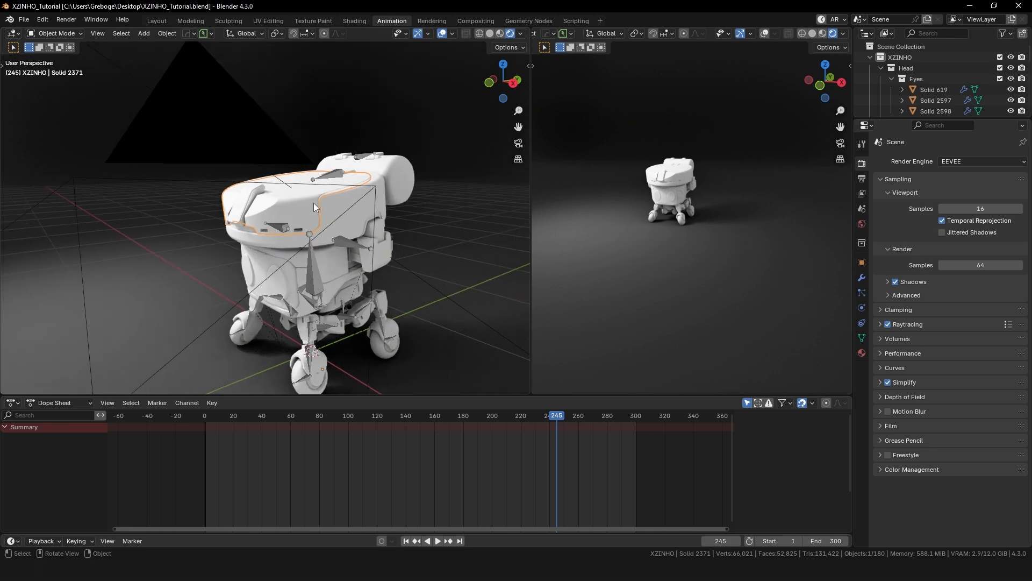
{"action": "middle_click_drag", "start_coordinate": [337, 194], "coordinate": [283, 219]}
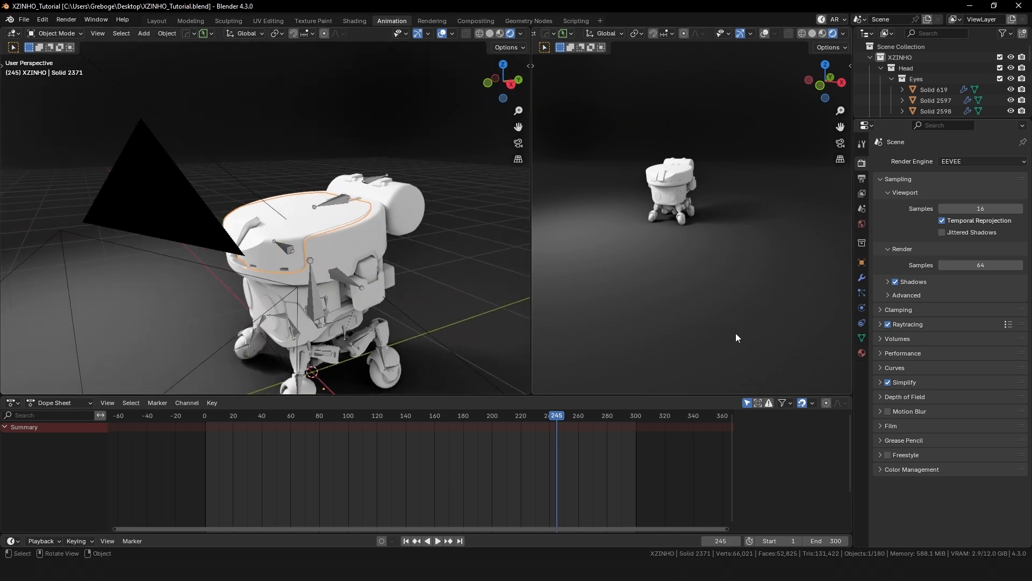
{"action": "left_click", "coordinate": [862, 352]}
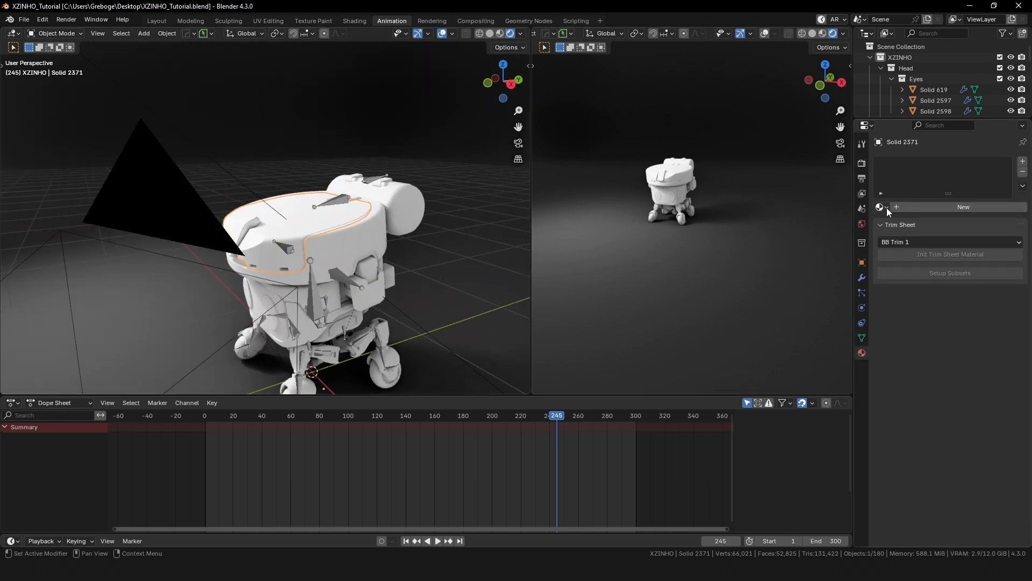
{"action": "left_click", "coordinate": [912, 205]}
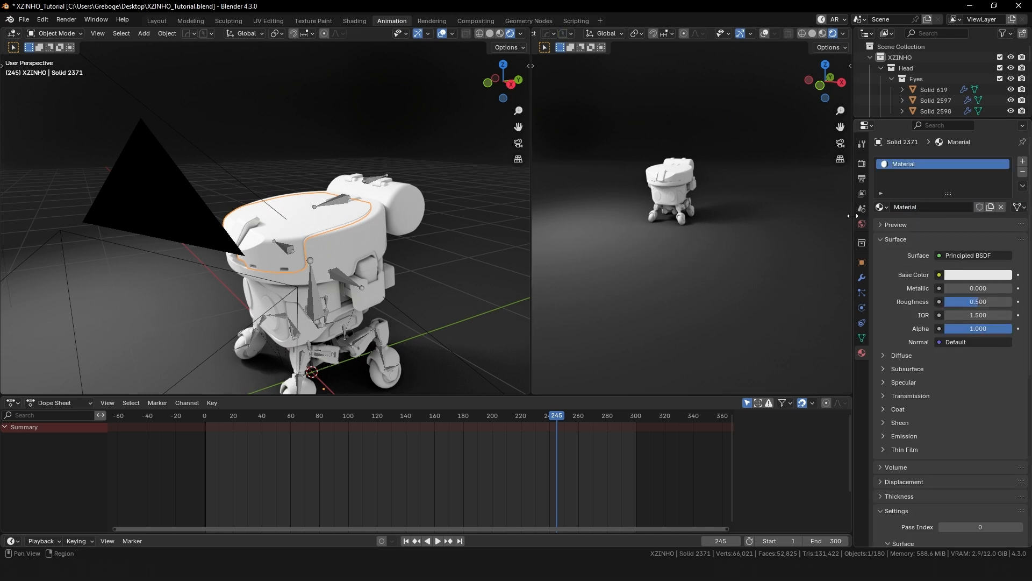
Step: Name the head shell's material red_plastic and set its base color to red with hue 0.002, saturation 0.955 and value 0.399
{"action": "left_click", "coordinate": [914, 207]}
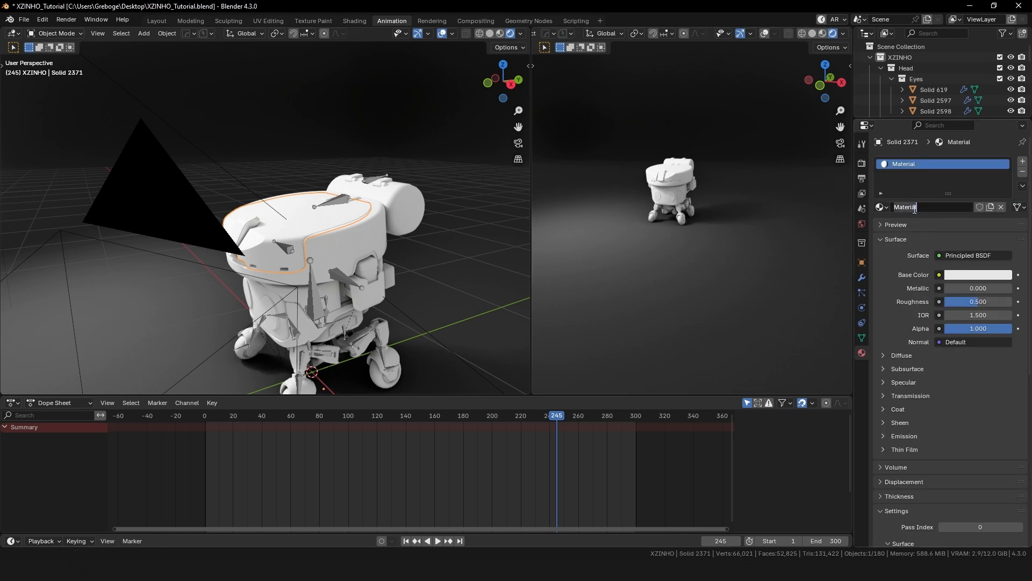
{"action": "type", "text": "red_plastic"}
{"action": "key", "text": "Return"}
{"action": "left_click", "coordinate": [979, 275]}
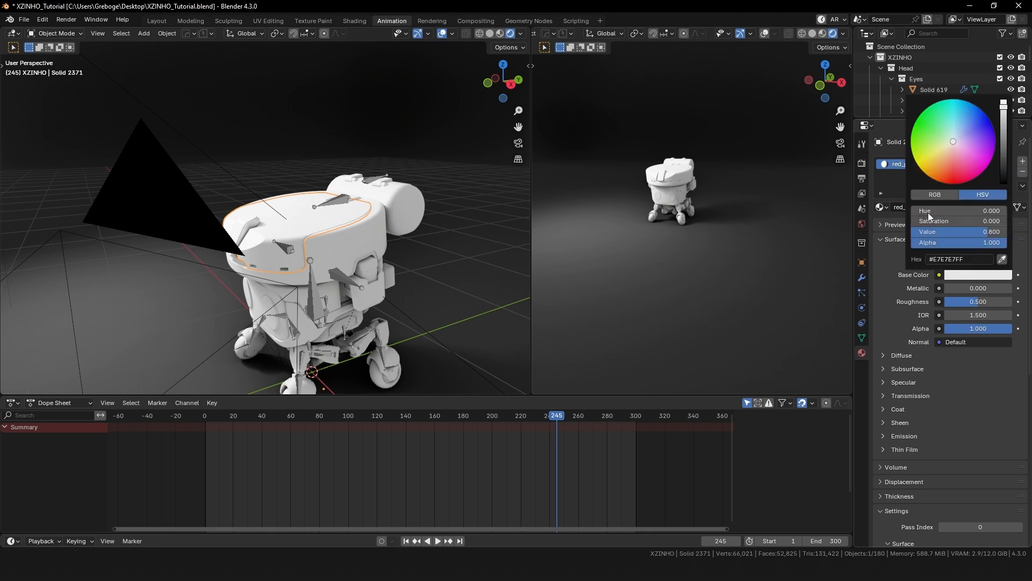
{"action": "left_click", "coordinate": [950, 175]}
{"action": "key", "text": "KP_0"}
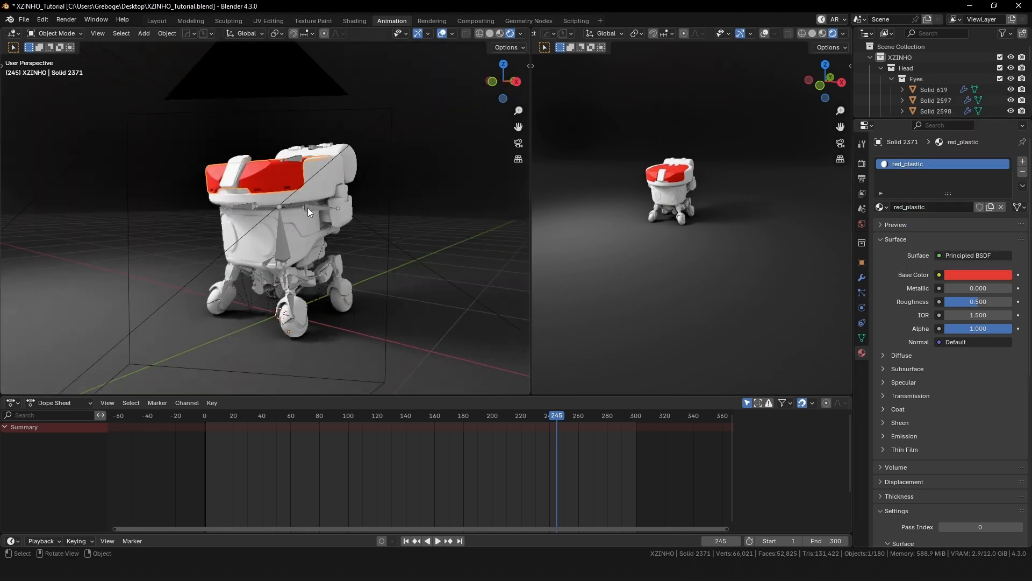
{"action": "middle_click_drag", "start_coordinate": [308, 208], "coordinate": [269, 292], "text": "ctrl"}
{"action": "left_click", "coordinate": [978, 275]}
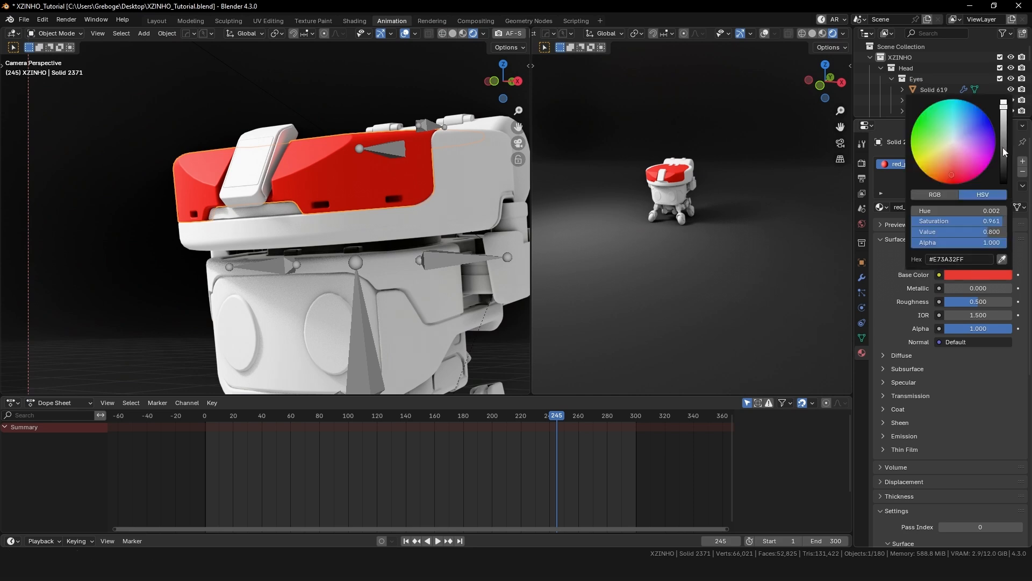
{"action": "left_click_drag", "start_coordinate": [1003, 108], "coordinate": [1003, 125]}
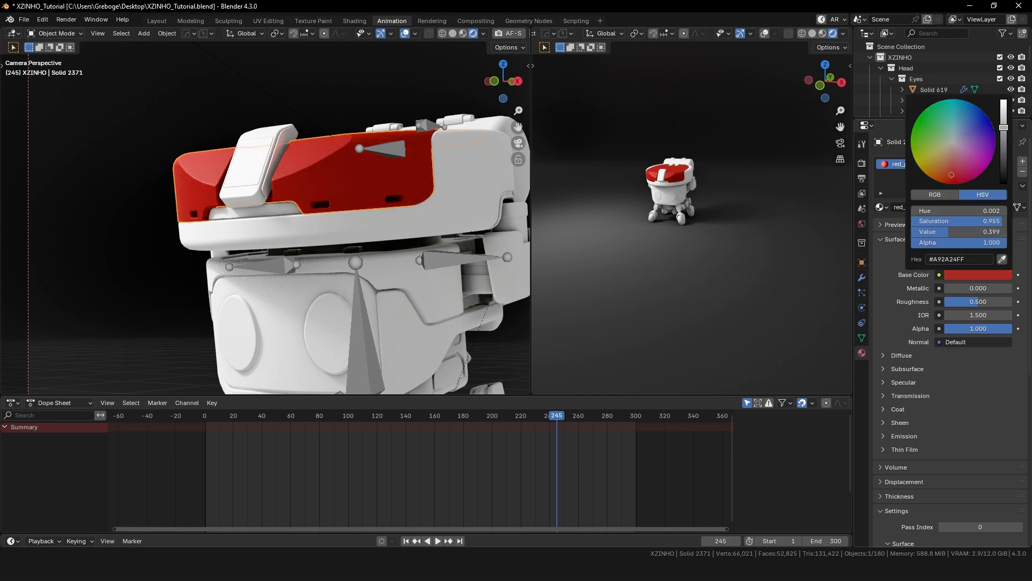
Step: Set the roughness of the red_plastic material to 0.282, judging the gloss on the head shell up close
{"action": "middle_click_drag", "start_coordinate": [365, 181], "coordinate": [296, 231], "text": "shift"}
{"action": "key", "text": "KP_0"}
{"action": "scroll", "coordinate": [289, 214], "scroll_direction": "up", "scroll_amount": 5}
{"action": "scroll", "coordinate": [290, 213], "scroll_direction": "down", "scroll_amount": 1}
{"action": "scroll", "coordinate": [297, 233], "scroll_direction": "down", "scroll_amount": 3}
{"action": "left_click_drag", "start_coordinate": [990, 302], "coordinate": [976, 303]}
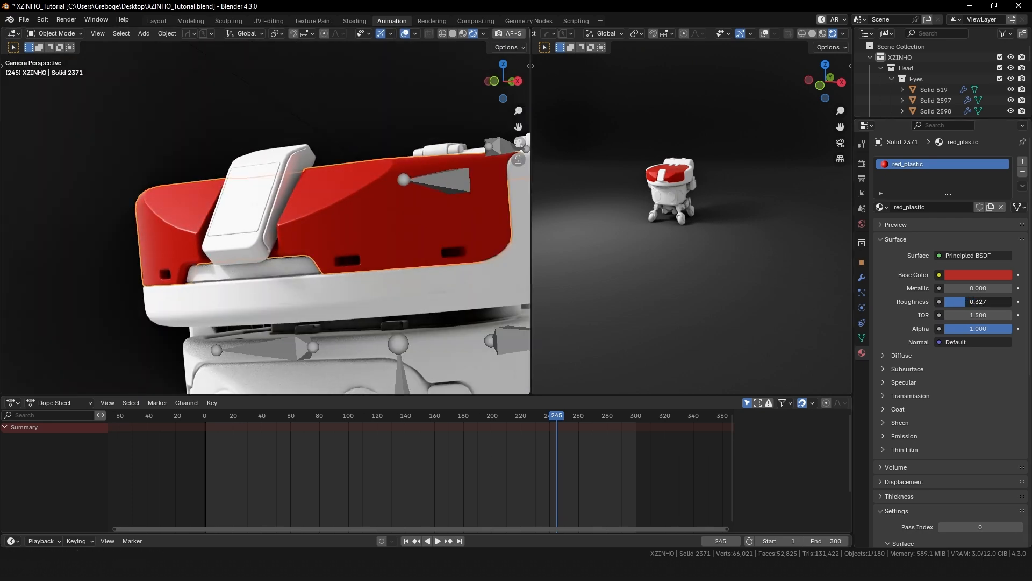
{"action": "scroll", "coordinate": [309, 232], "scroll_direction": "down", "scroll_amount": 3}
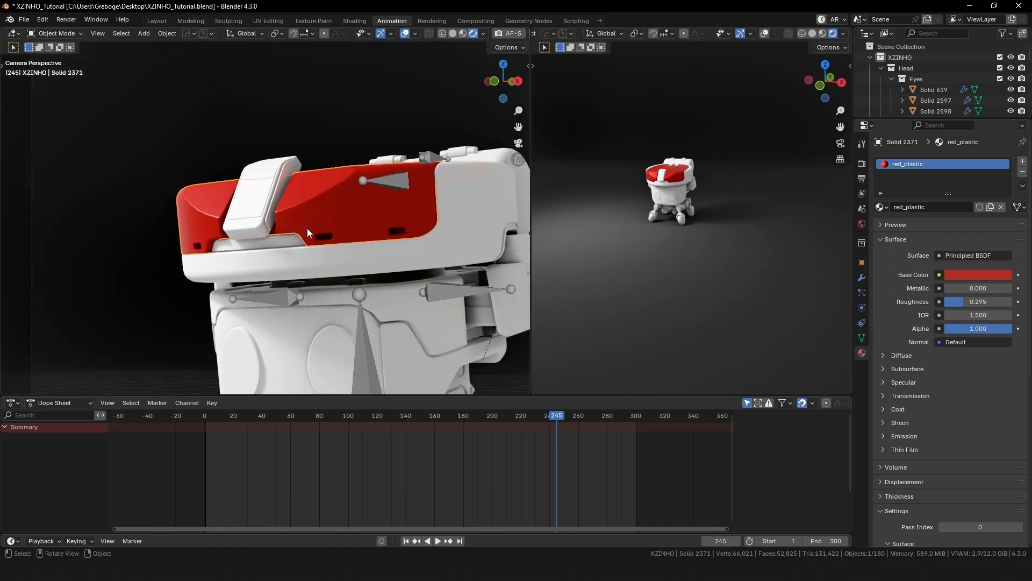
{"action": "middle_click_drag", "start_coordinate": [341, 226], "coordinate": [221, 255]}
{"action": "key", "text": "KP_0"}
{"action": "scroll", "coordinate": [270, 205], "scroll_direction": "up", "scroll_amount": 3}
{"action": "left_click_drag", "start_coordinate": [975, 302], "coordinate": [974, 302]}
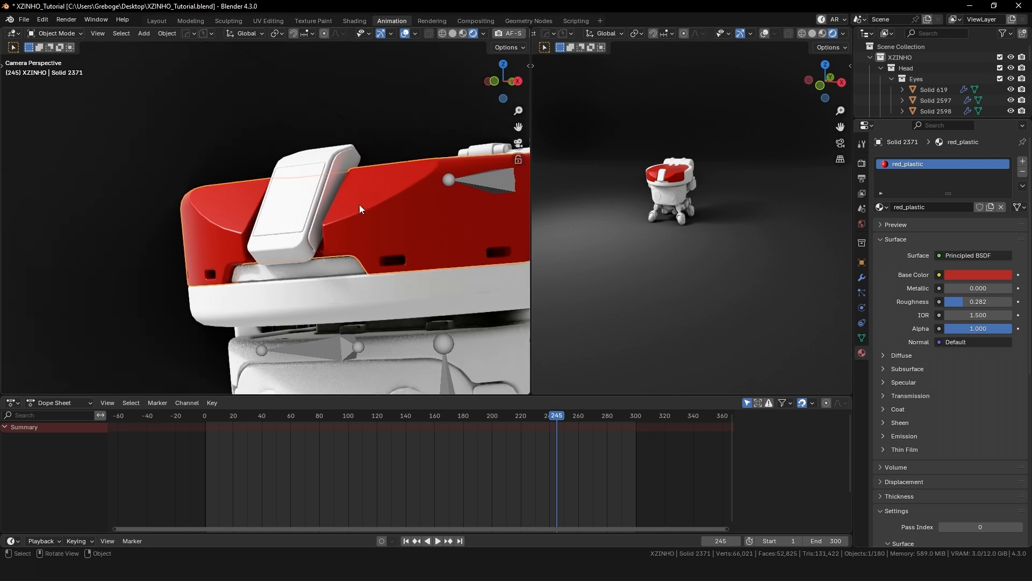
Step: Select the robot's outer head, body and leg panels and link the upper head shell's red_plastic material to them
{"action": "middle_click_drag", "start_coordinate": [468, 269], "coordinate": [330, 208]}
{"action": "scroll", "coordinate": [382, 264], "scroll_direction": "up", "scroll_amount": 5}
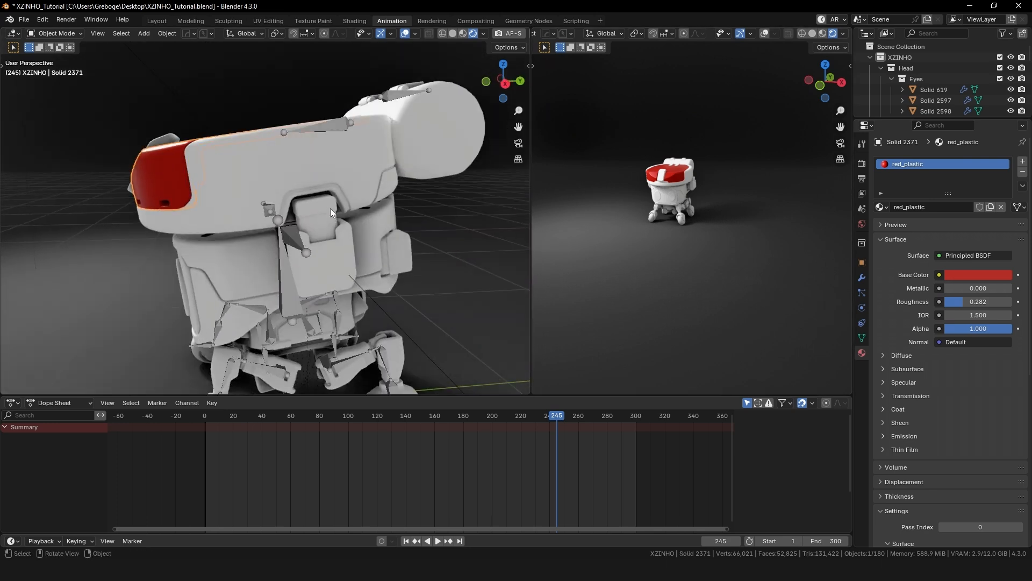
{"action": "left_click", "coordinate": [322, 146]}
{"action": "left_click", "coordinate": [409, 143], "text": "shift"}
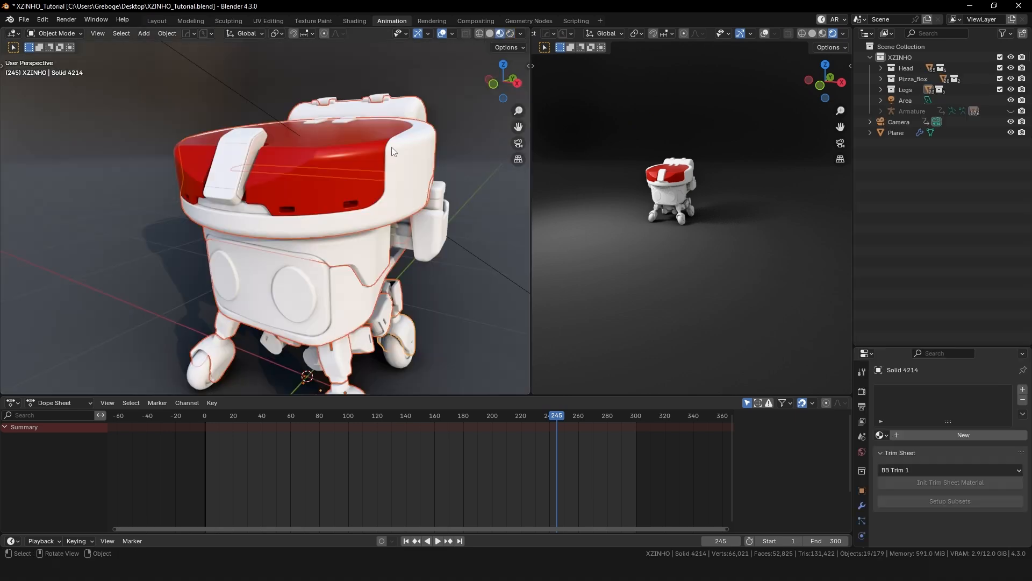
{"action": "middle_click_drag", "start_coordinate": [394, 151], "coordinate": [272, 200]}
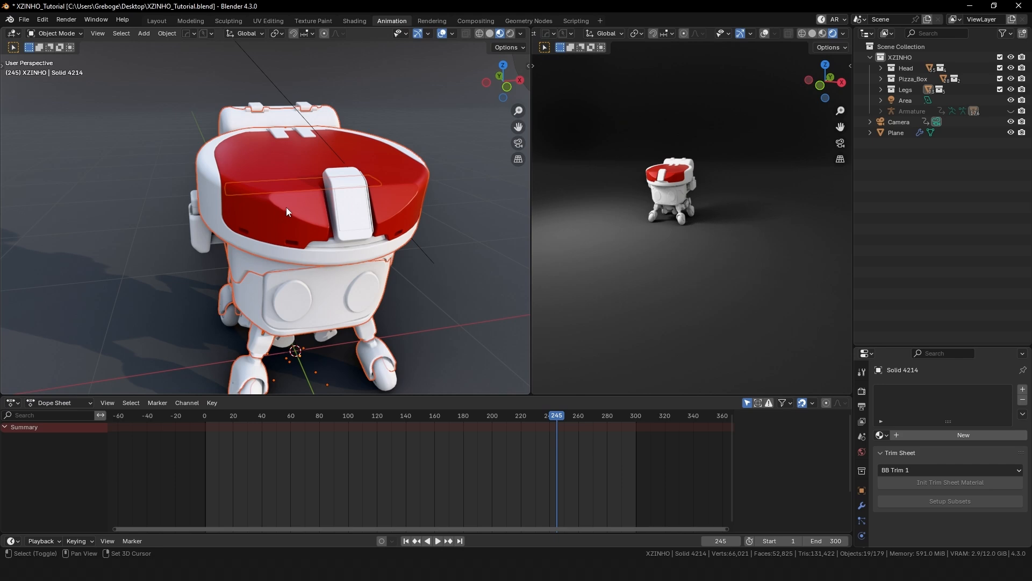
{"action": "left_click", "coordinate": [289, 210], "text": "shift"}
{"action": "key", "text": "ctrl+l"}
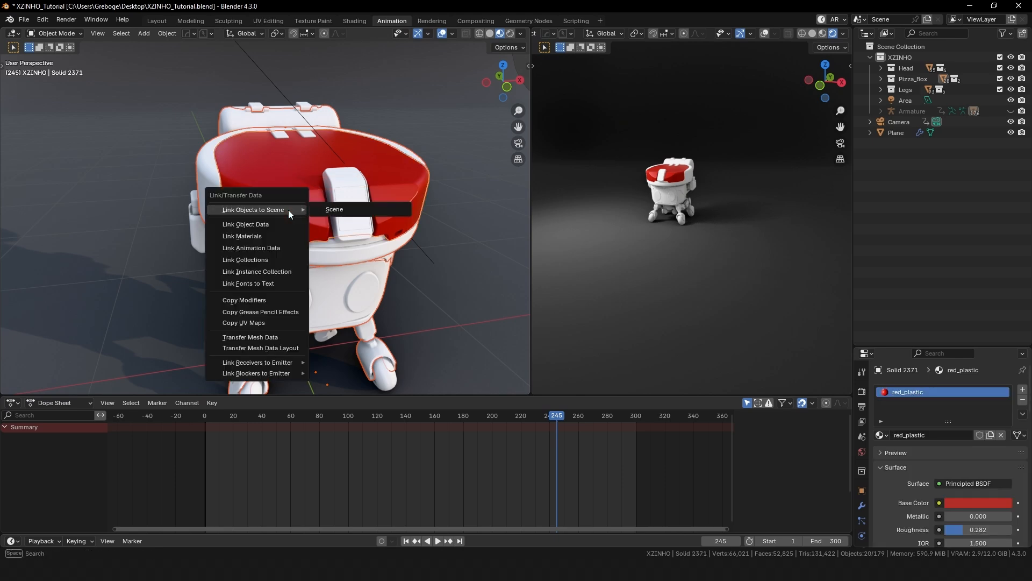
{"action": "left_click", "coordinate": [288, 210]}
Step: Select the remaining parts beneath the body and link the front body shell's red_plastic material to them
{"action": "middle_click_drag", "start_coordinate": [288, 209], "coordinate": [182, 140]}
{"action": "left_click", "coordinate": [295, 286]}
{"action": "left_click", "coordinate": [182, 140], "text": "shift"}
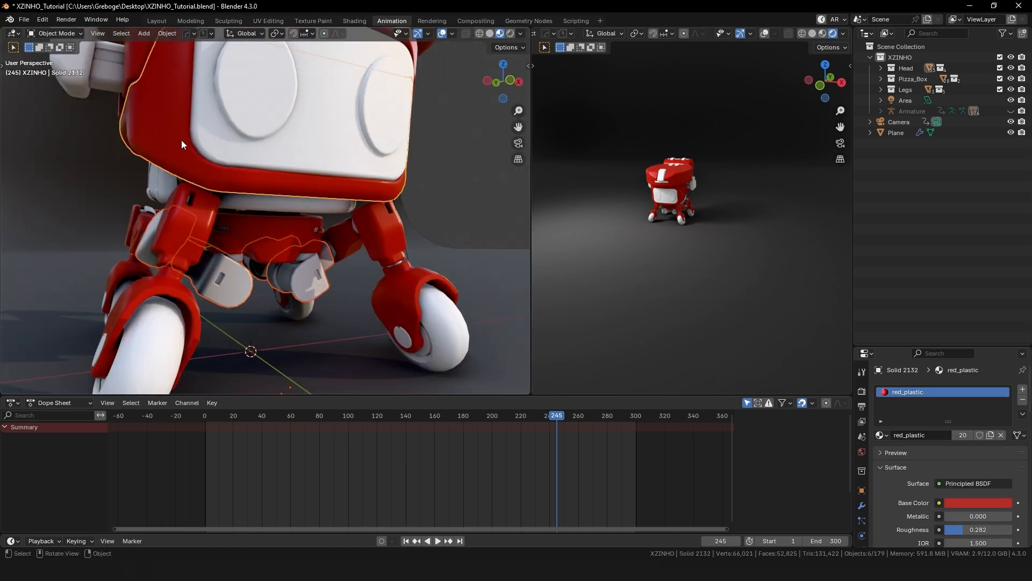
{"action": "key", "text": "ctrl+l"}
{"action": "left_click", "coordinate": [182, 140]}
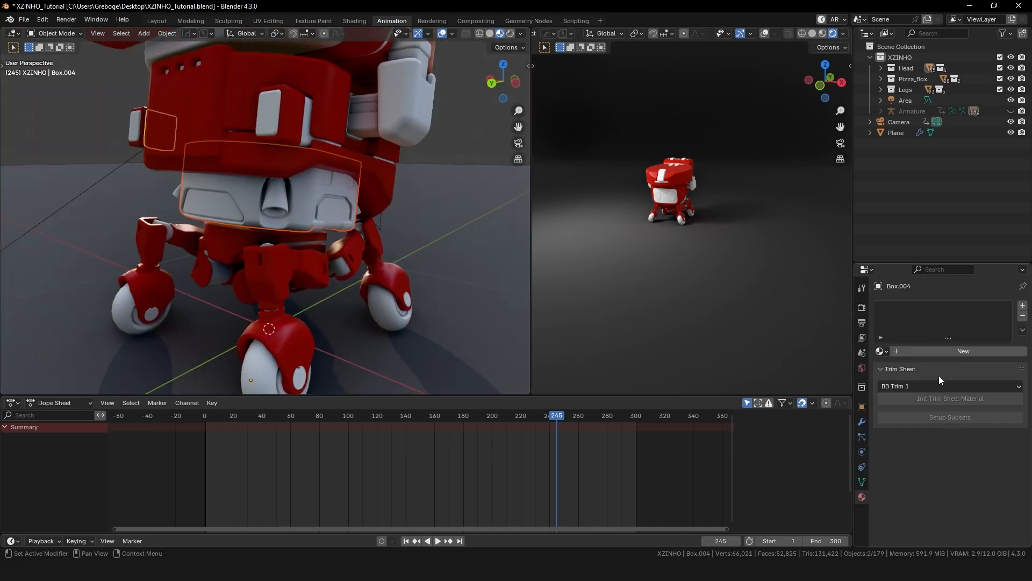
Step: Create a new material on the lower rear body block with a dark base color and roughness 0.161
{"action": "left_click", "coordinate": [932, 353]}
{"action": "left_click", "coordinate": [965, 420]}
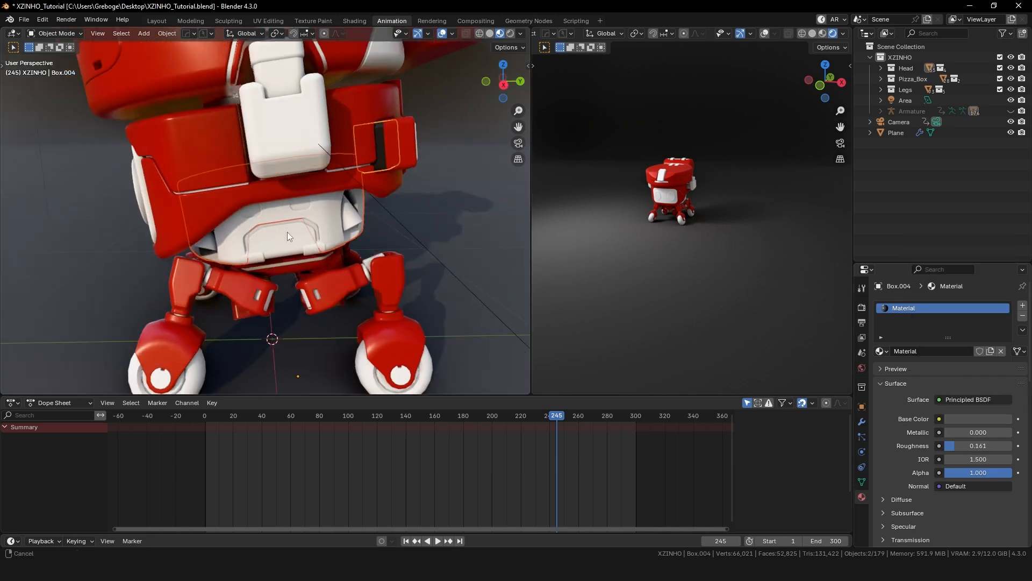
{"action": "middle_click_drag", "start_coordinate": [287, 231], "coordinate": [321, 230]}
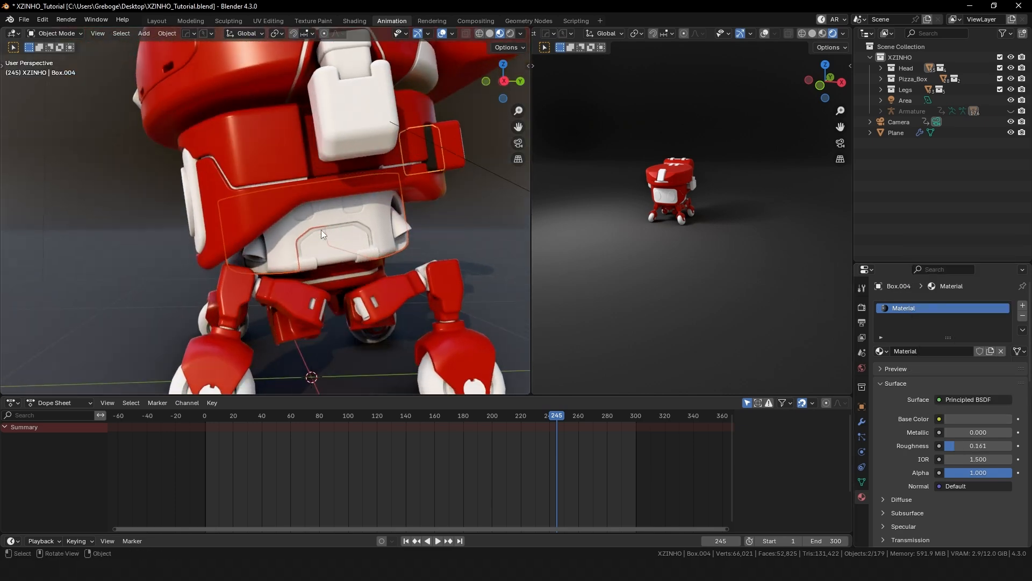
{"action": "key", "text": "ctrl+l"}
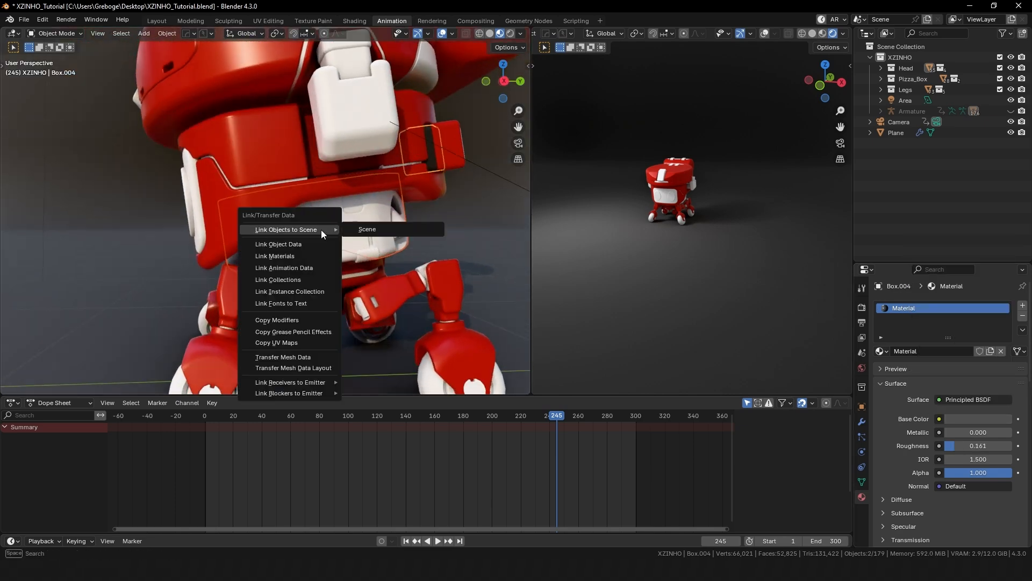
{"action": "key", "text": "Escape"}
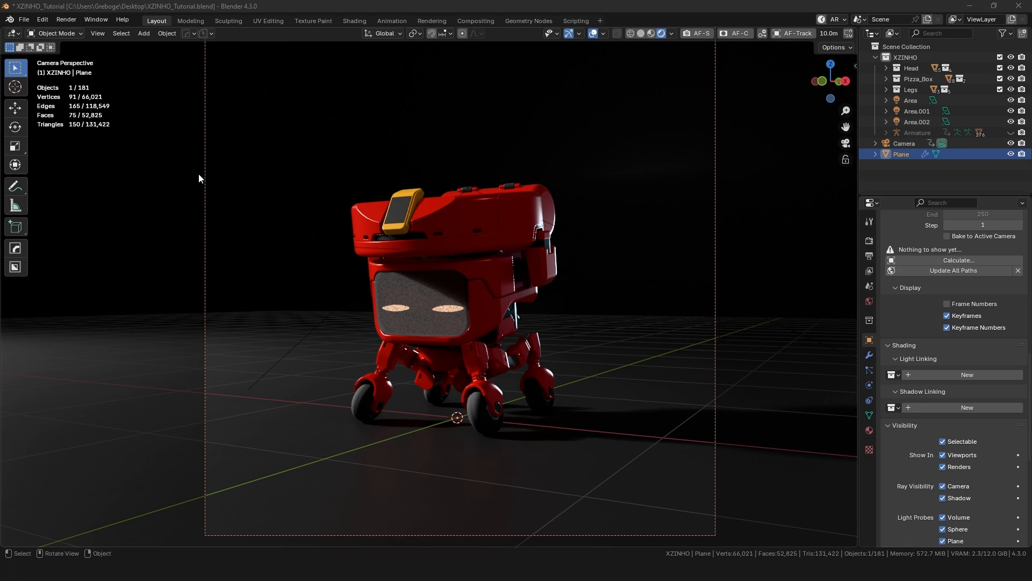
Step: Switch the viewport to wireframe shading and render the full animation
{"action": "left_click", "coordinate": [633, 34]}
{"action": "left_click", "coordinate": [67, 22]}
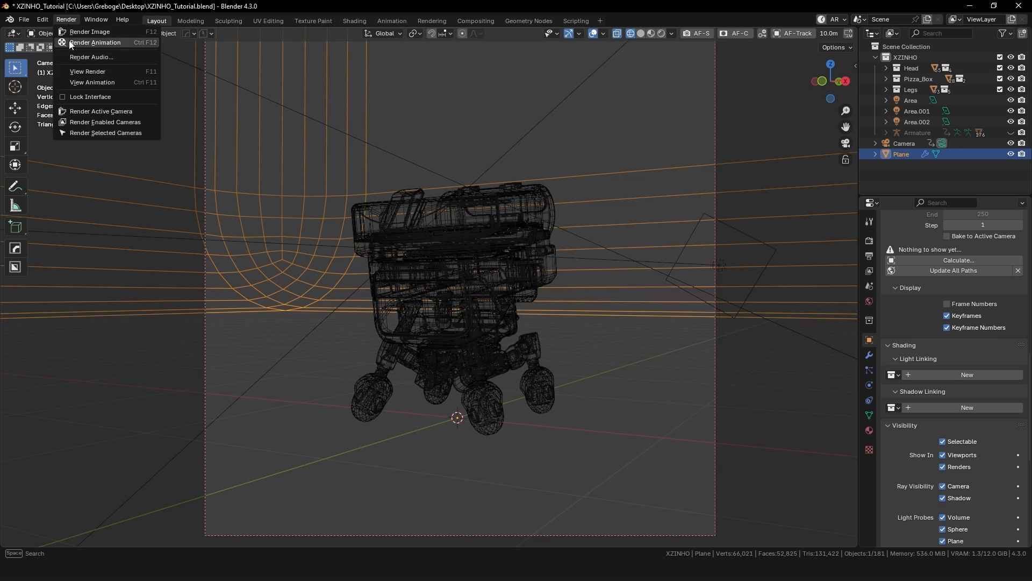
{"action": "left_click", "coordinate": [69, 42]}
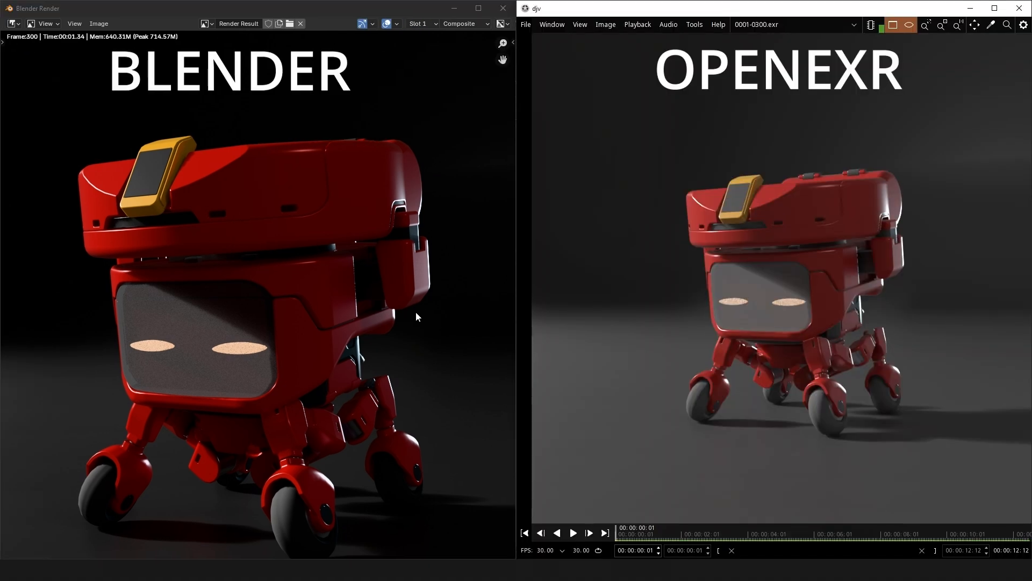
Step: Compare the Blender render with the OpenEXR sequence in djv, then close the render window
{"action": "scroll", "coordinate": [424, 308], "scroll_direction": "down", "scroll_amount": 1}
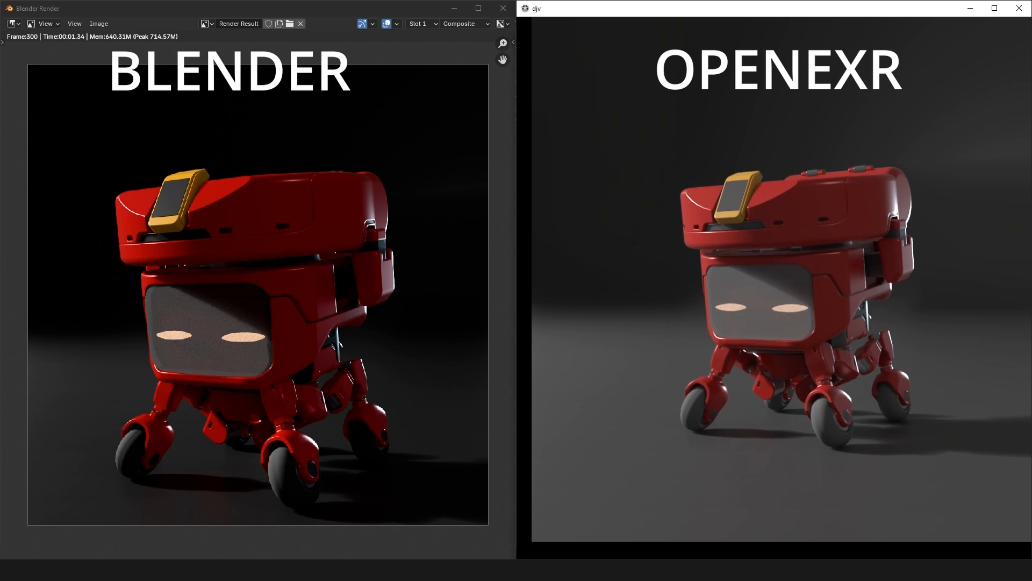
{"action": "left_click", "coordinate": [503, 8]}
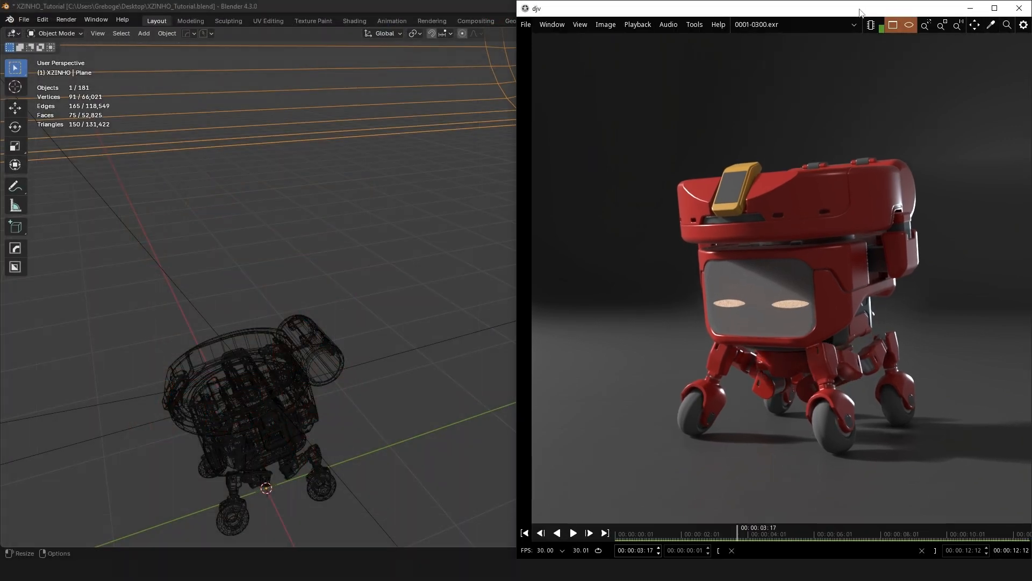
{"action": "left_click_drag", "start_coordinate": [863, 9], "coordinate": [618, 10]}
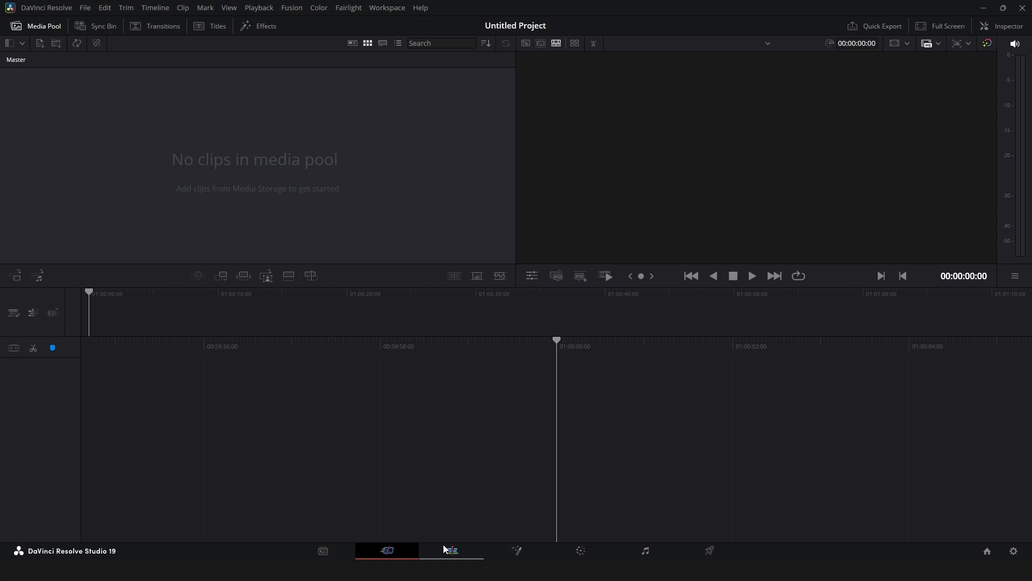
Step: Switch to DaVinci Resolve's Edit page and import all EXR frames from the animation_tutorial folder into the media pool
{"action": "left_click", "coordinate": [447, 552]}
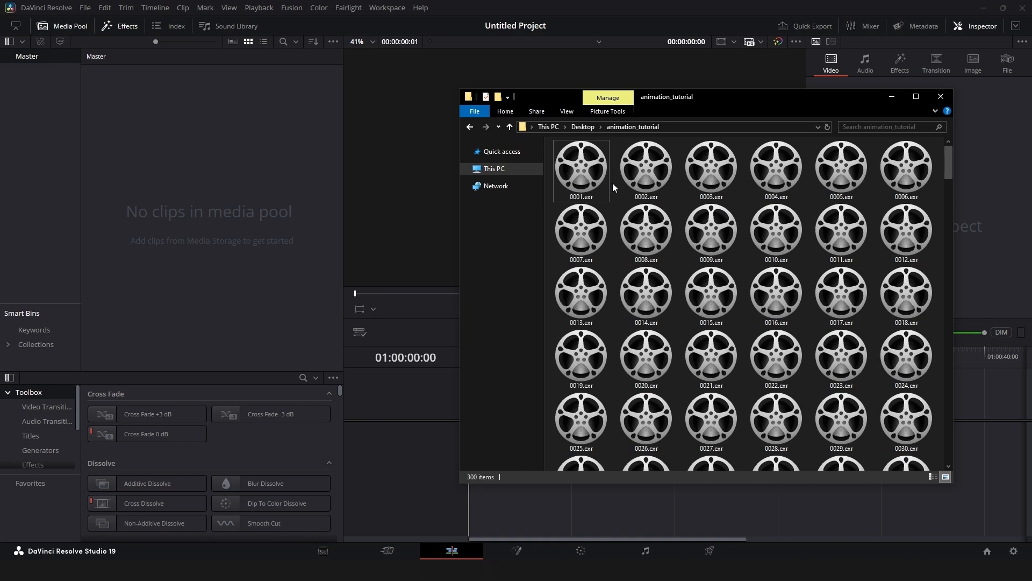
{"action": "key", "text": "ctrl+a"}
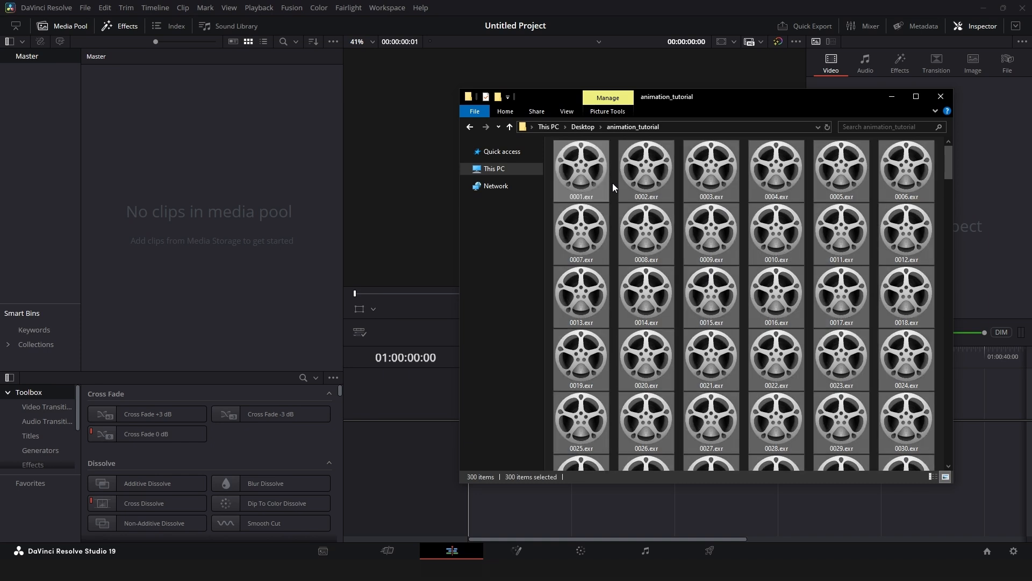
{"action": "left_click_drag", "start_coordinate": [562, 172], "coordinate": [193, 133]}
Step: Change the video frame rate in the clip attributes of the imported EXR sequence
{"action": "left_click", "coordinate": [102, 90]}
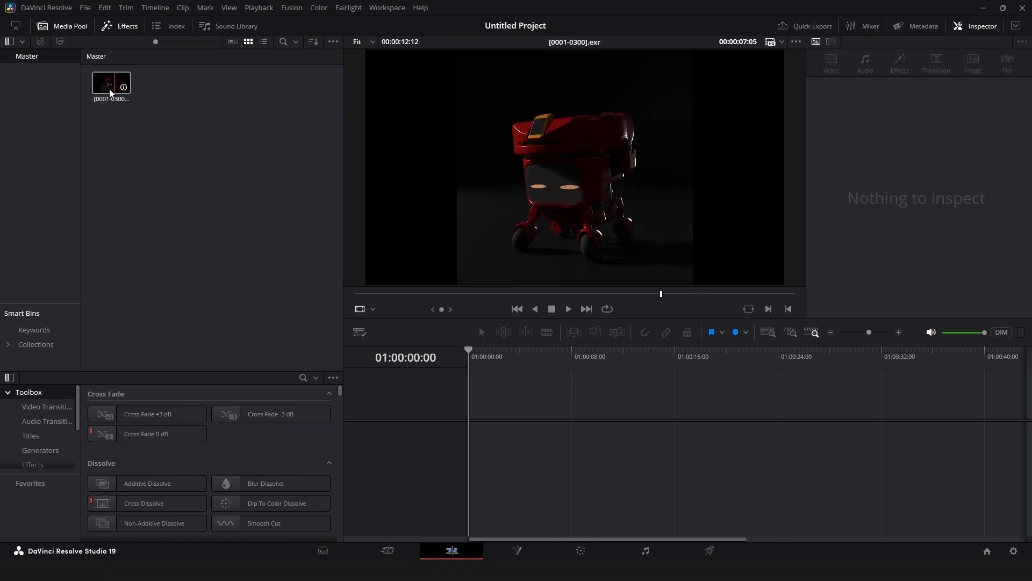
{"action": "right_click", "coordinate": [110, 94]}
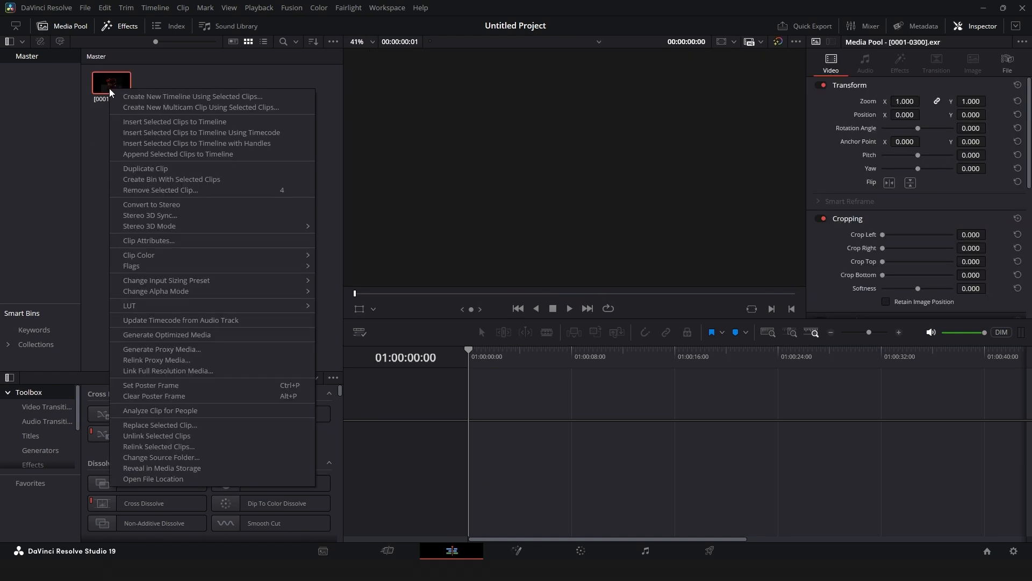
{"action": "left_click", "coordinate": [160, 241]}
{"action": "left_click", "coordinate": [503, 150]}
{"action": "left_click", "coordinate": [518, 150]}
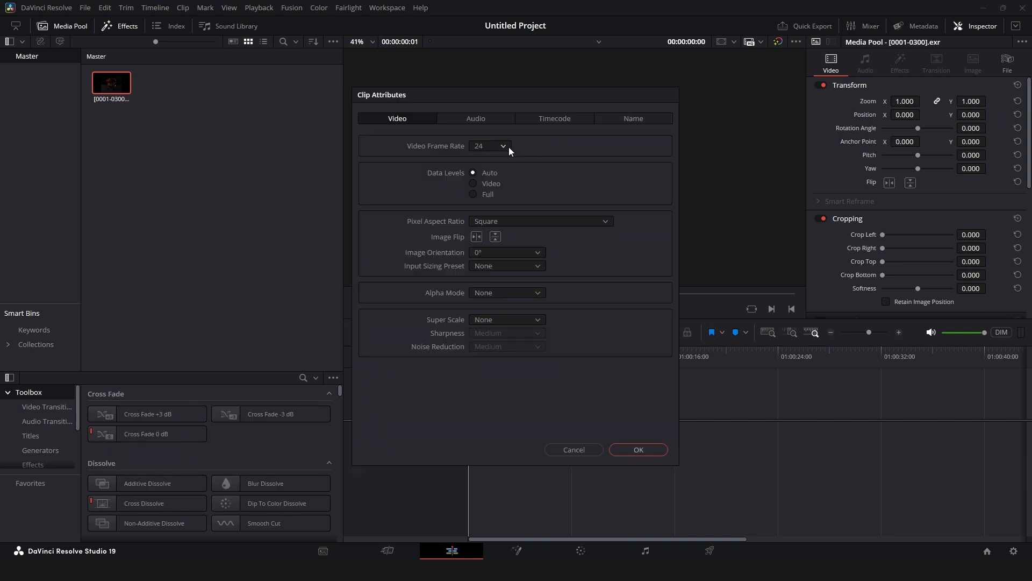
{"action": "left_click", "coordinate": [505, 147]}
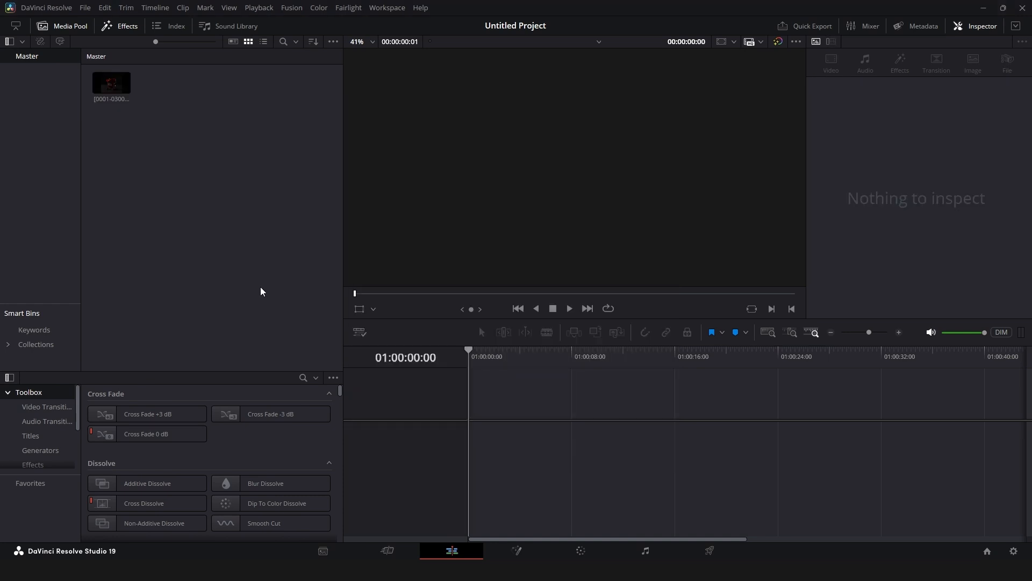
Step: Create a new timeline with custom format settings, giving it a square resolution and its own frame rate
{"action": "right_click", "coordinate": [260, 286]}
{"action": "mouse_move", "coordinate": [344, 295]}
{"action": "left_click", "coordinate": [503, 298]}
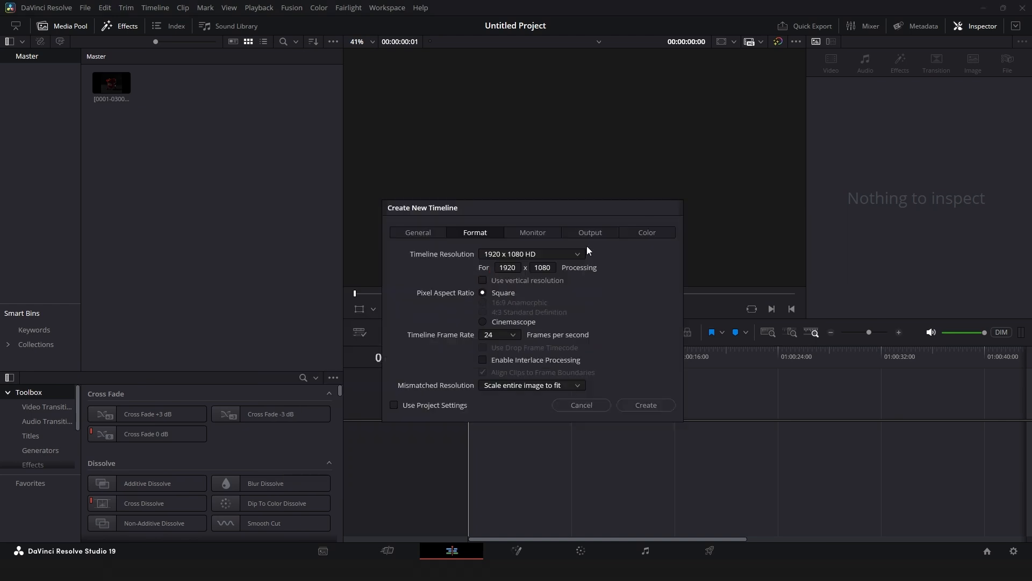
{"action": "left_click", "coordinate": [503, 335]}
{"action": "left_click", "coordinate": [641, 406]}
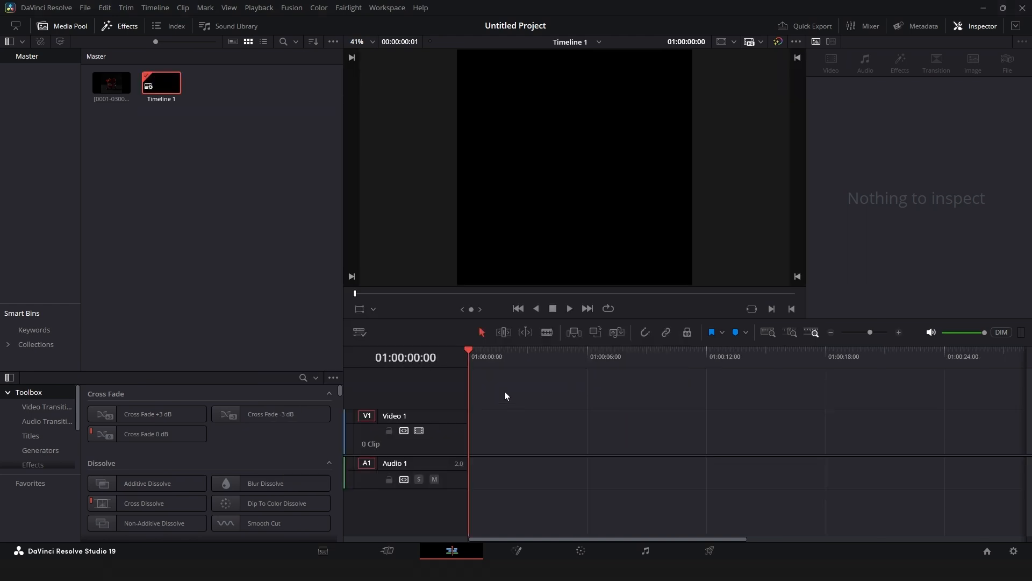
Step: Place the EXR clip at the start of Video 1 and open it in Fusion with the playhead at 01:00:04:11
{"action": "left_click_drag", "start_coordinate": [111, 83], "coordinate": [466, 446]}
{"action": "left_click_drag", "start_coordinate": [470, 353], "coordinate": [555, 357]}
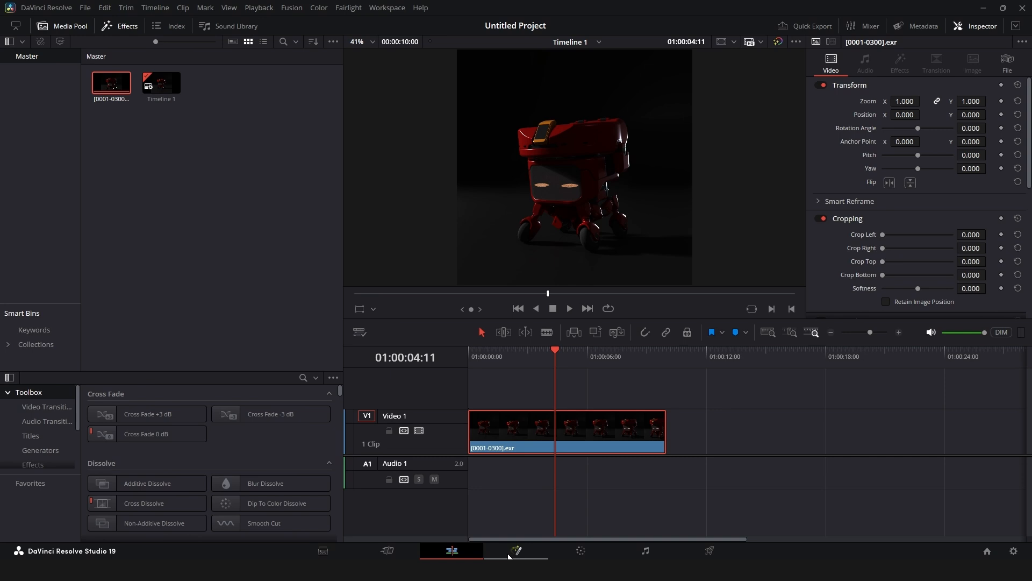
{"action": "left_click", "coordinate": [516, 551]}
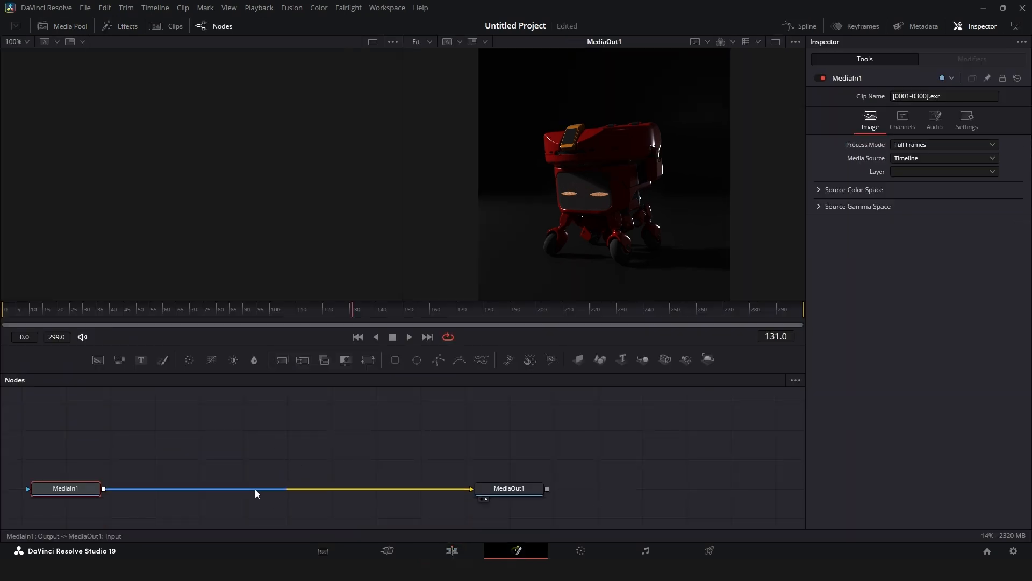
Step: Add an OCIO ColorSpace node between MediaIn1 and MediaOut1
{"action": "key", "text": "shift+space"}
{"action": "type", "text": "OCIO"}
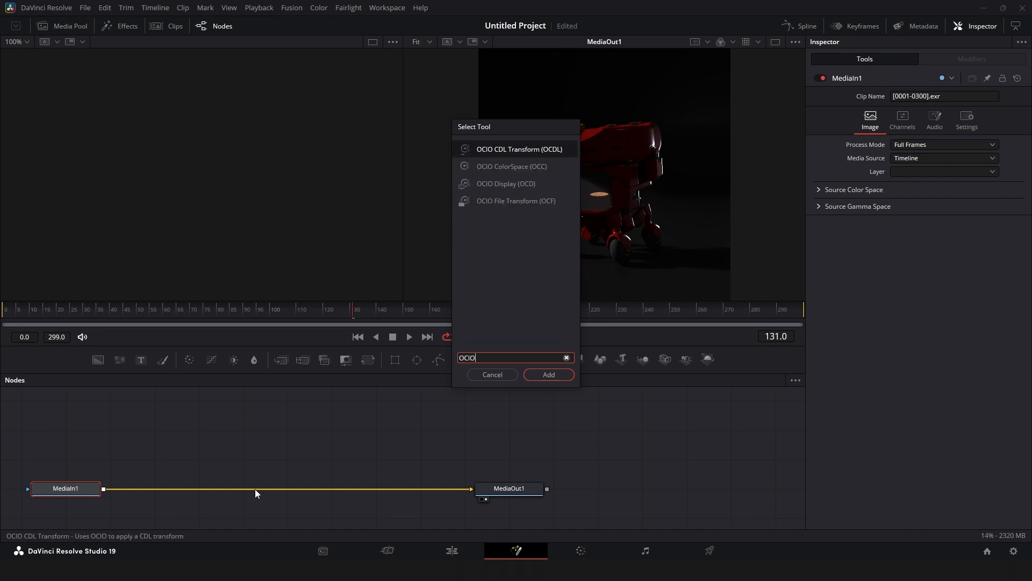
{"action": "left_click", "coordinate": [495, 167]}
{"action": "left_click", "coordinate": [548, 374]}
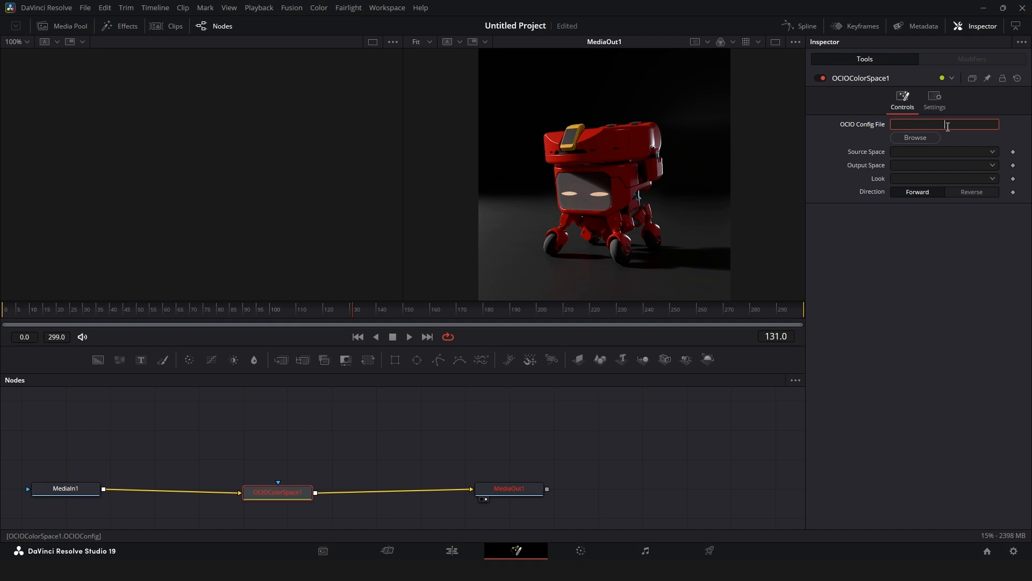
Step: Load config.ocio from Blender 4.3's datafiles/colormanagement folder as the OCIO ColorSpace node's configuration file
{"action": "left_click", "coordinate": [915, 137]}
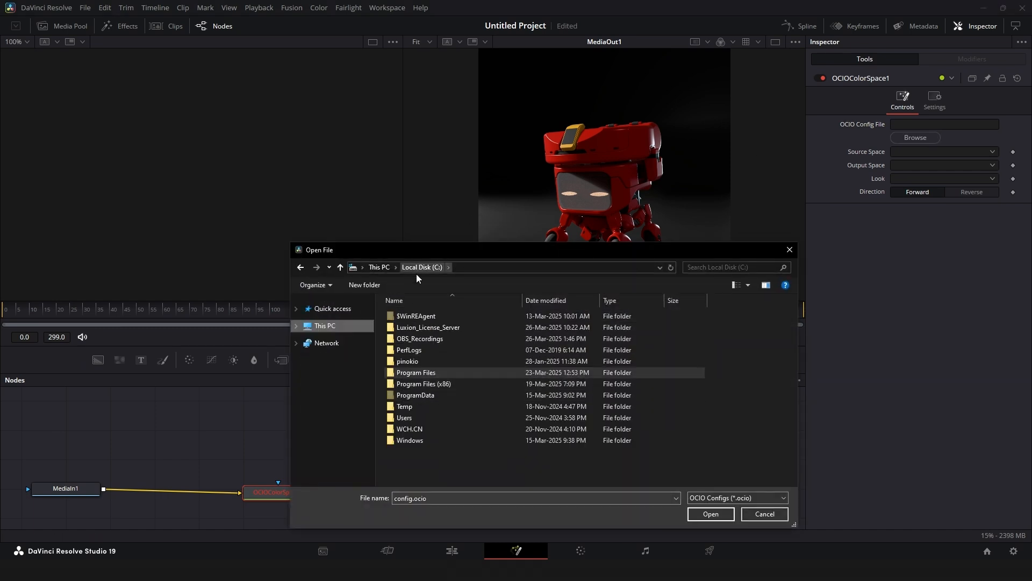
{"action": "double_click", "coordinate": [425, 373]}
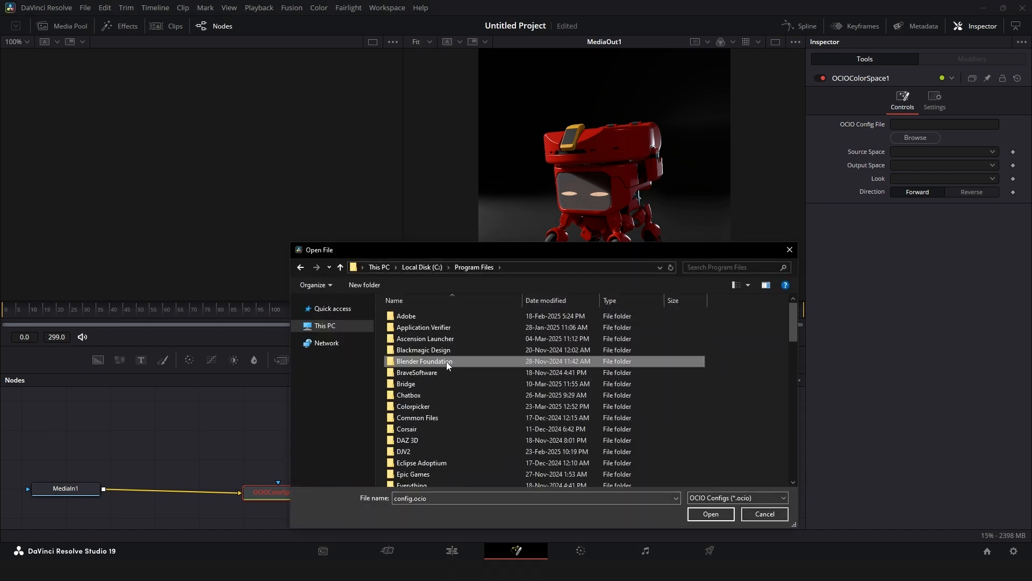
{"action": "double_click", "coordinate": [447, 361]}
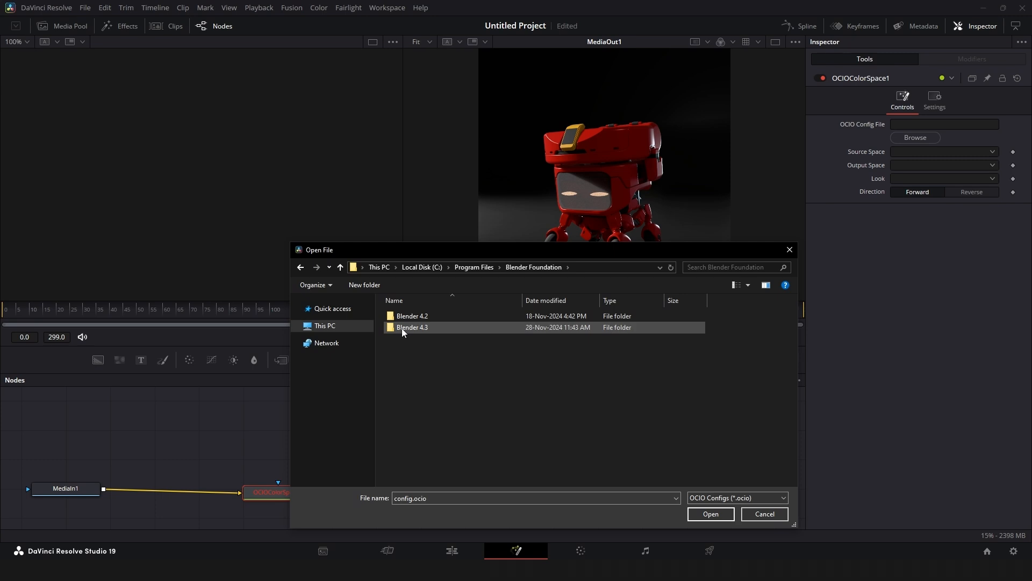
{"action": "double_click", "coordinate": [403, 327]}
{"action": "double_click", "coordinate": [404, 316]}
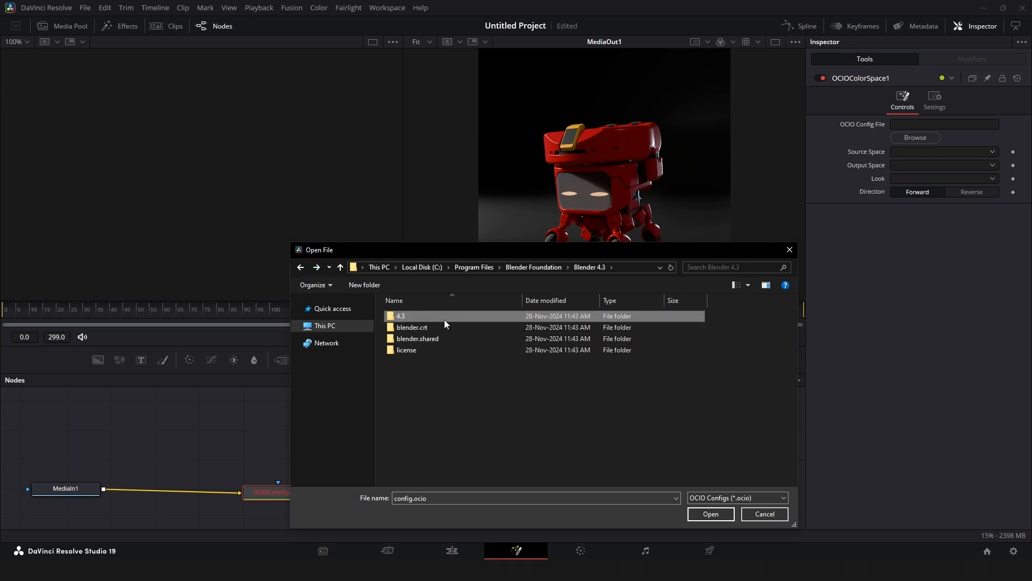
{"action": "double_click", "coordinate": [428, 317]}
{"action": "double_click", "coordinate": [438, 328]}
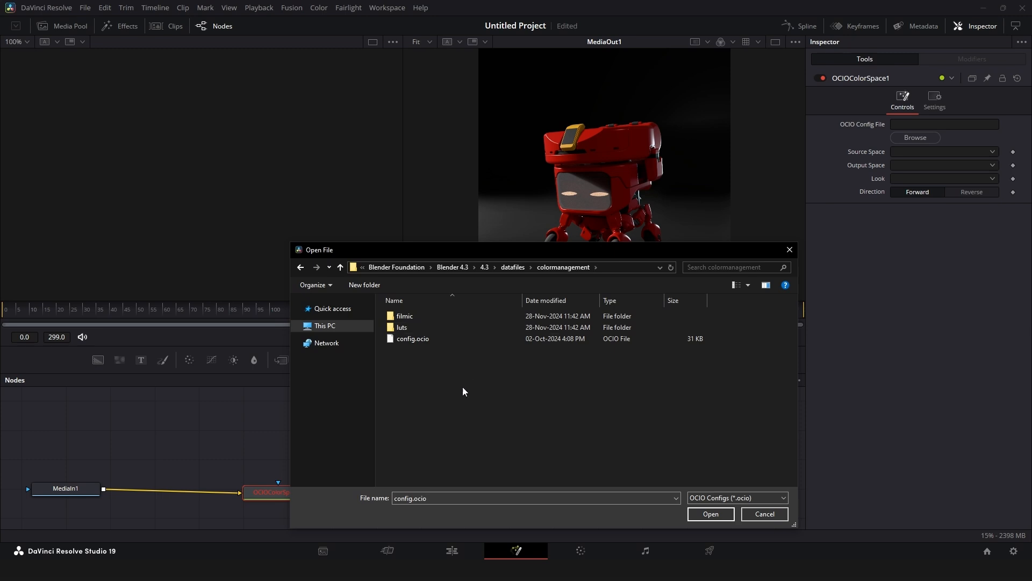
{"action": "double_click", "coordinate": [423, 339]}
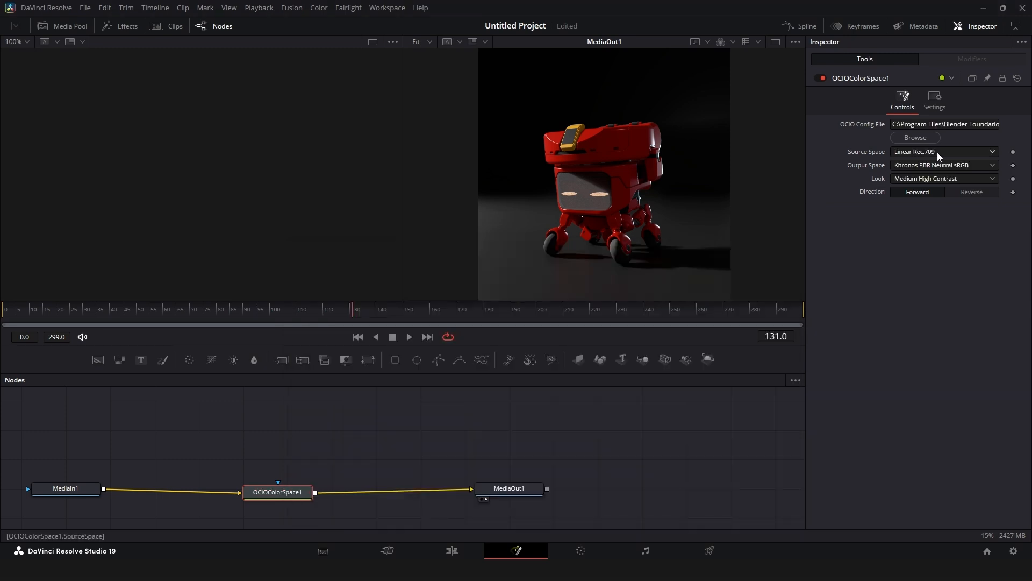
Step: Configure the OCIO ColorSpace node with source space Linear Rec.709, output space Khronos PBR Neutral sRGB and look Medium High Contrast
{"action": "left_click", "coordinate": [937, 152]}
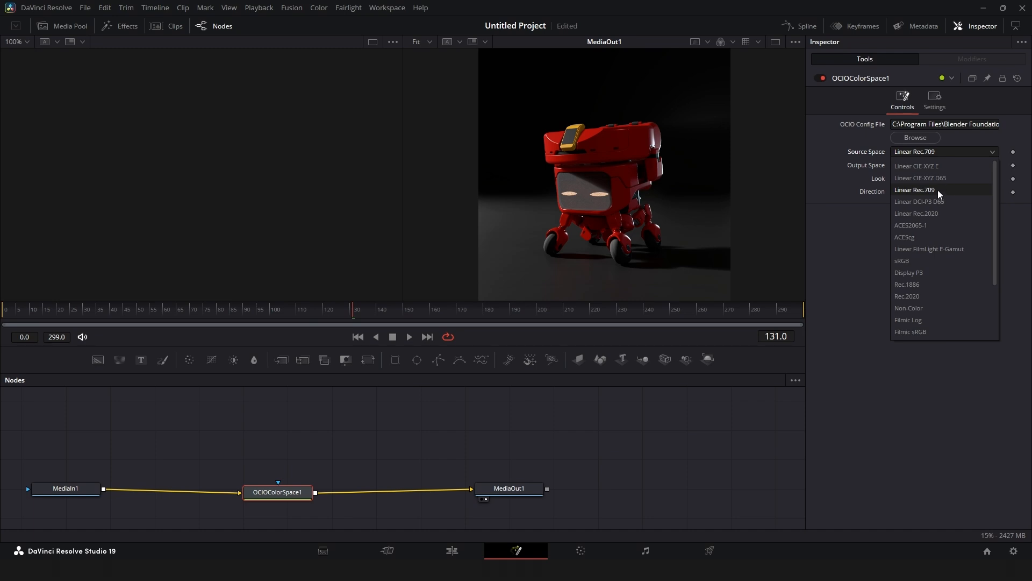
{"action": "left_click", "coordinate": [834, 234]}
{"action": "left_click", "coordinate": [934, 151]}
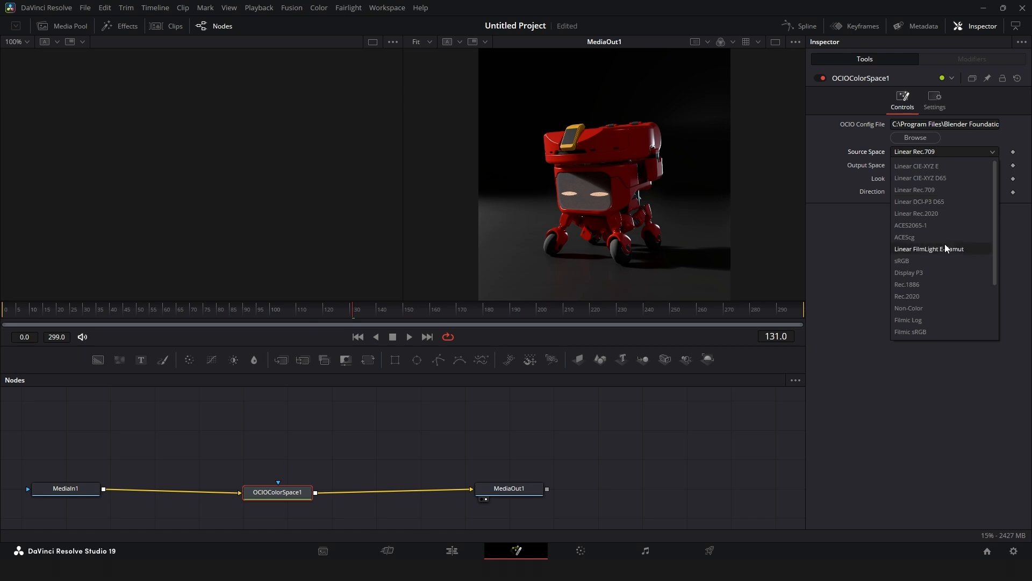
{"action": "left_click", "coordinate": [863, 315]}
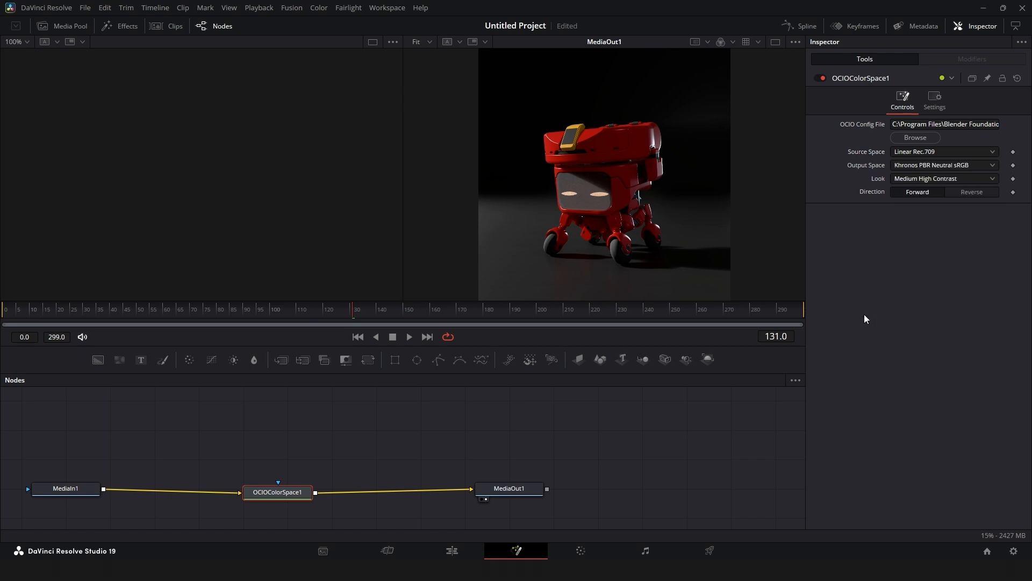
{"action": "left_click", "coordinate": [954, 165]}
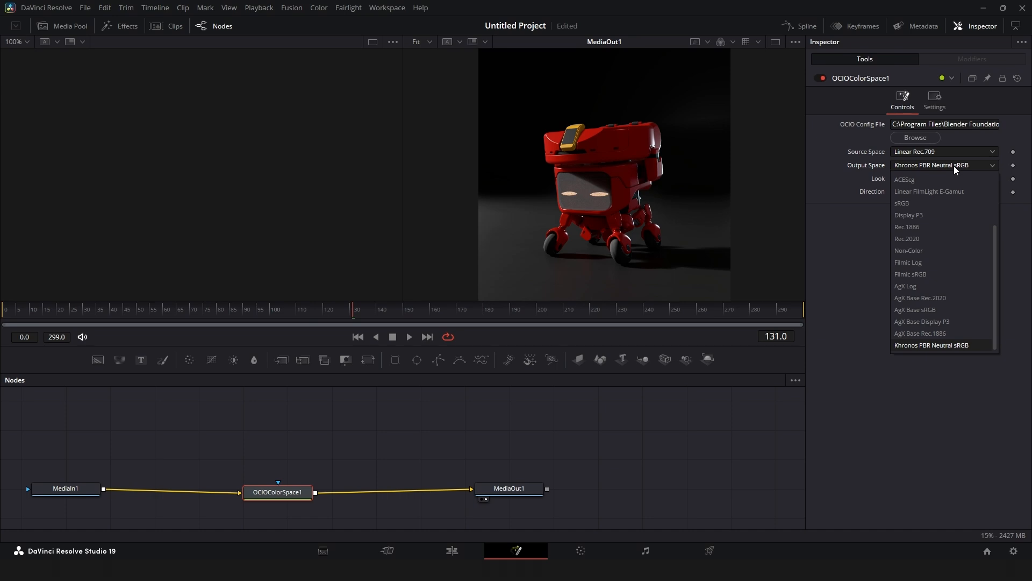
{"action": "left_click", "coordinate": [941, 346]}
{"action": "left_click", "coordinate": [928, 178]}
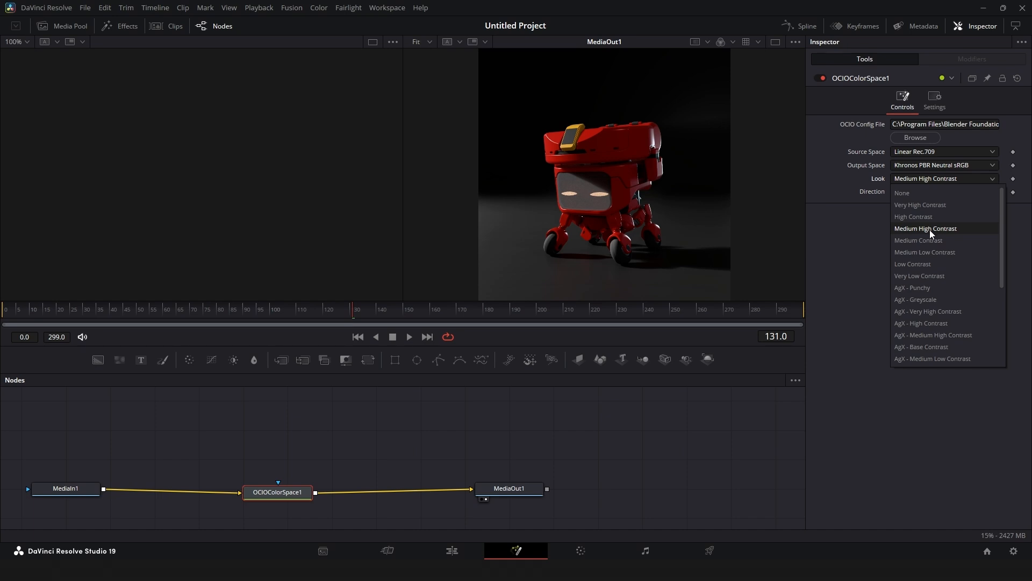
{"action": "left_click", "coordinate": [852, 230]}
Step: Switch to the Deliver page and begin the render setup for the color-converted timeline
{"action": "left_click", "coordinate": [709, 551]}
{"action": "left_click", "coordinate": [99, 115]}
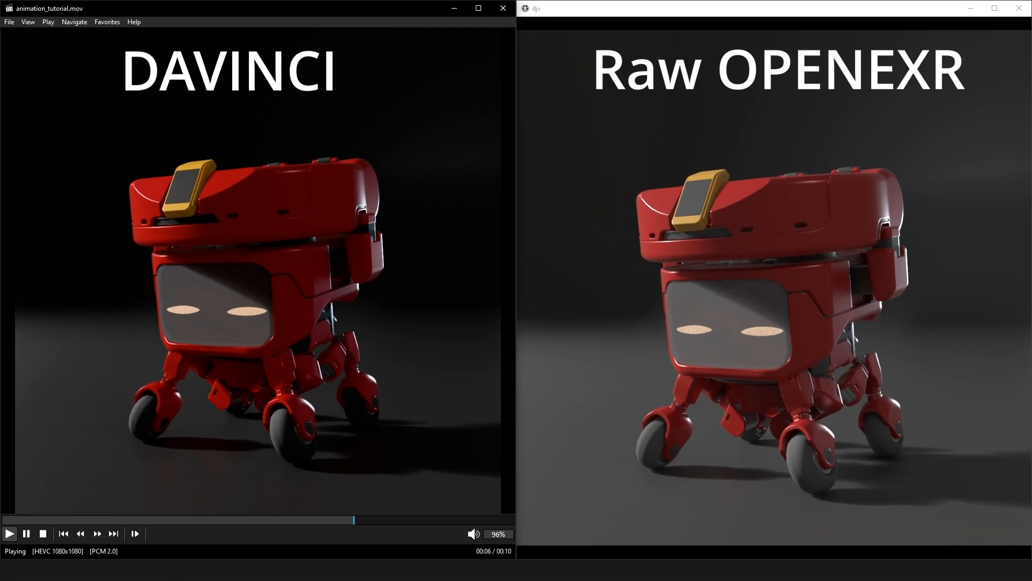